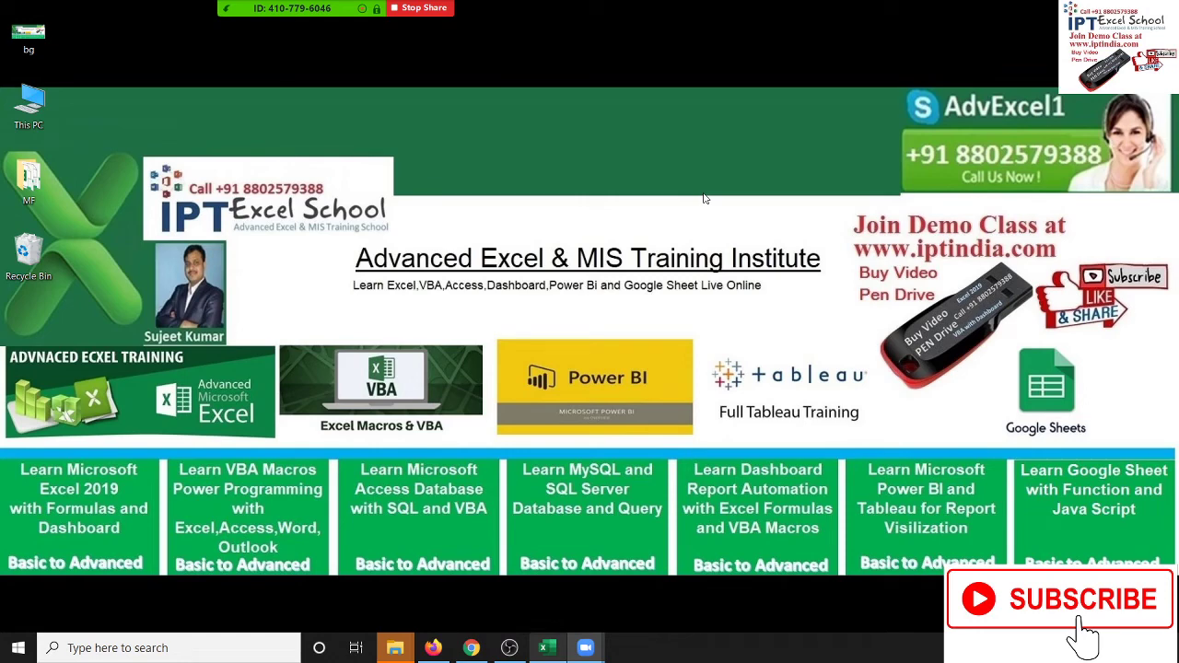
Restore the Excel workbook on Sheet2 and browse the Formulas tab's Math & Trig function list.
left_click(548, 649)
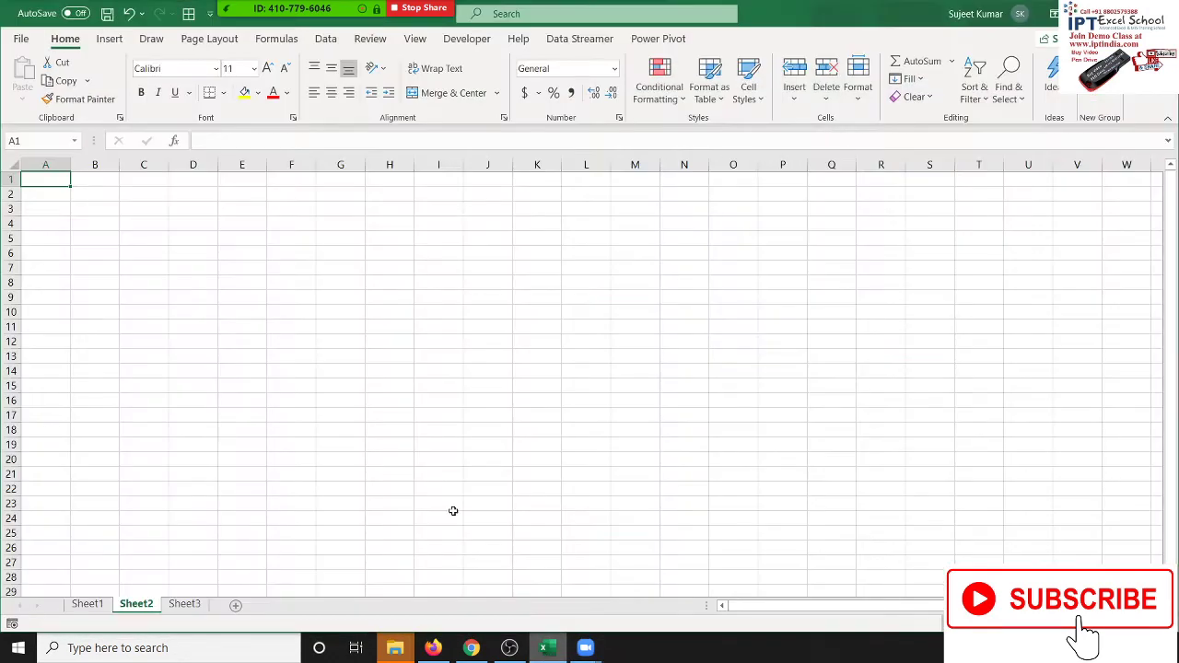
left_click(276, 279)
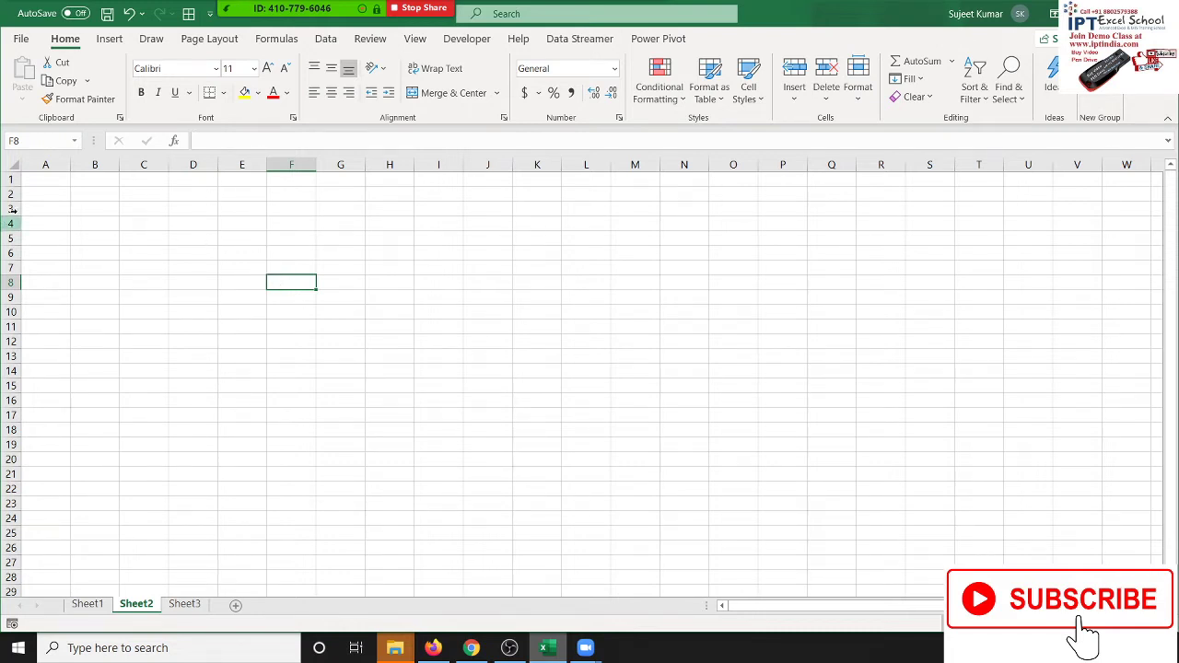
left_click(66, 192)
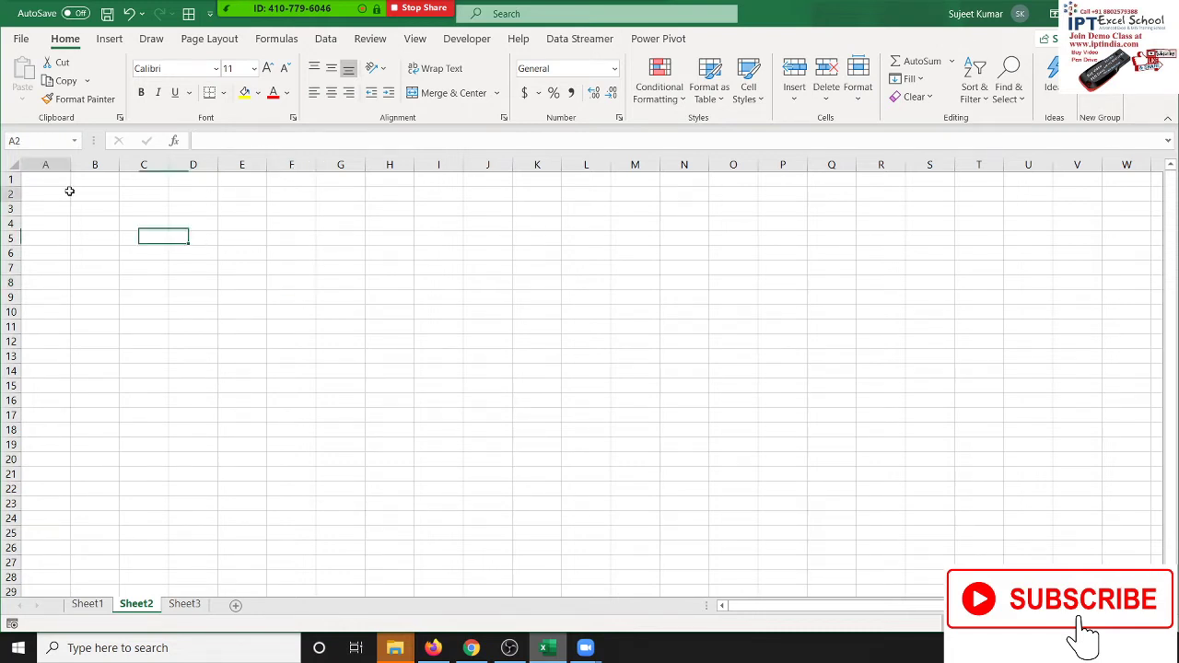
left_click(282, 45)
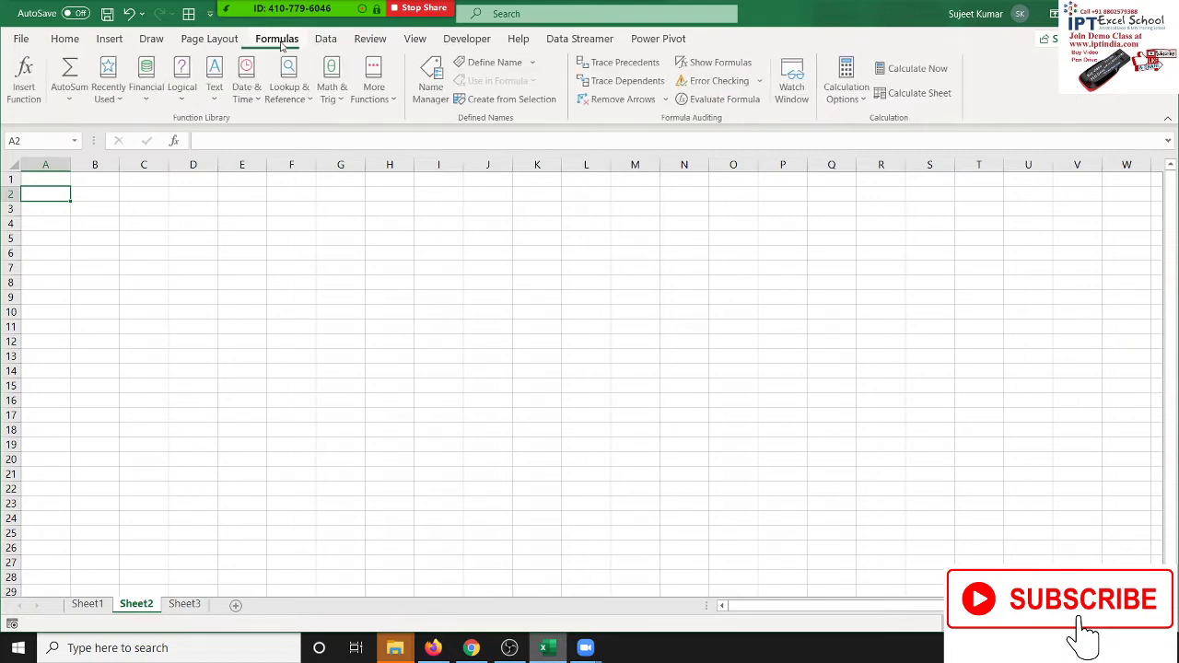
left_click(336, 97)
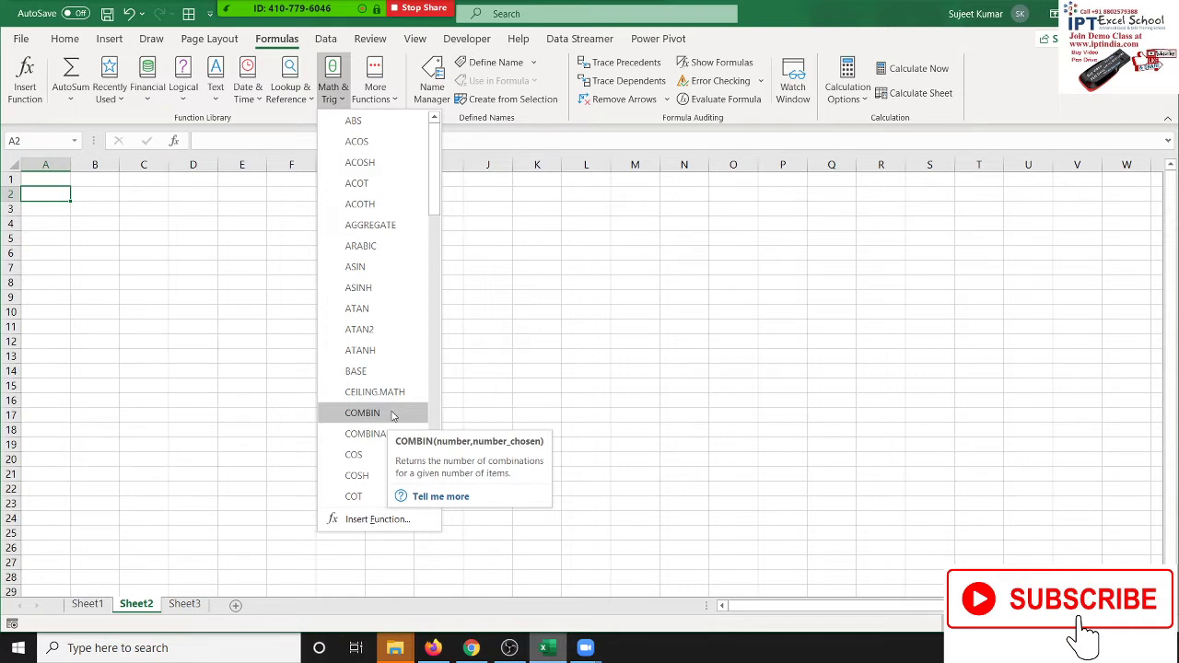
Enter 2 in D4 beside the 3 in C4.
left_click(186, 234)
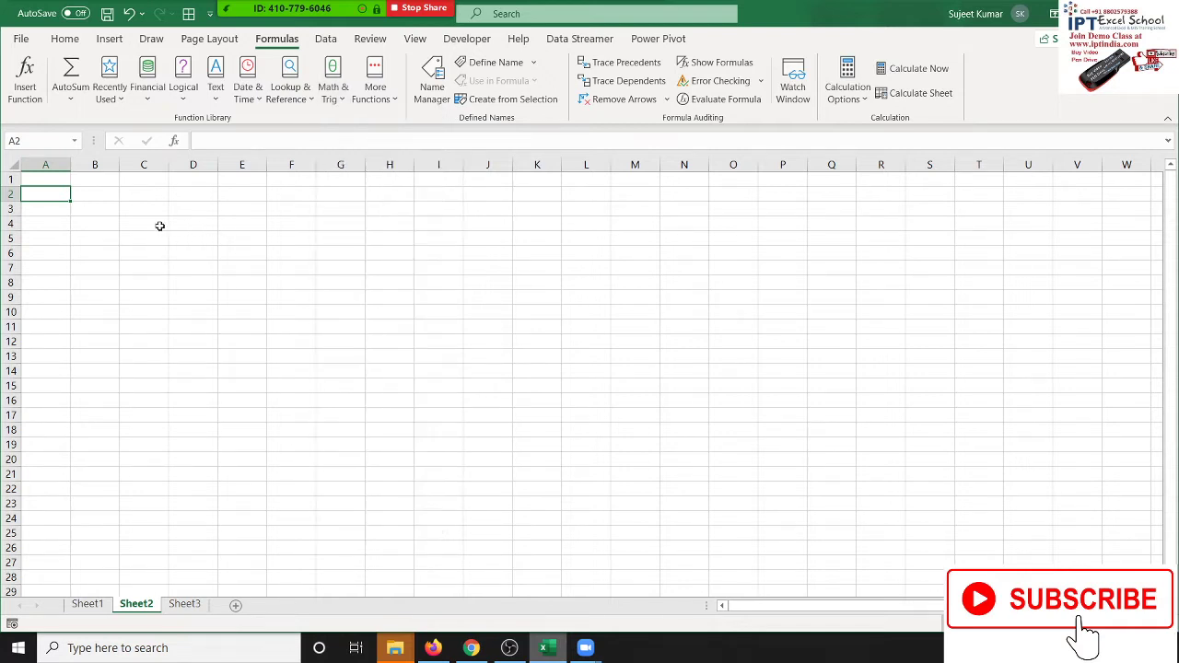
left_click(158, 225)
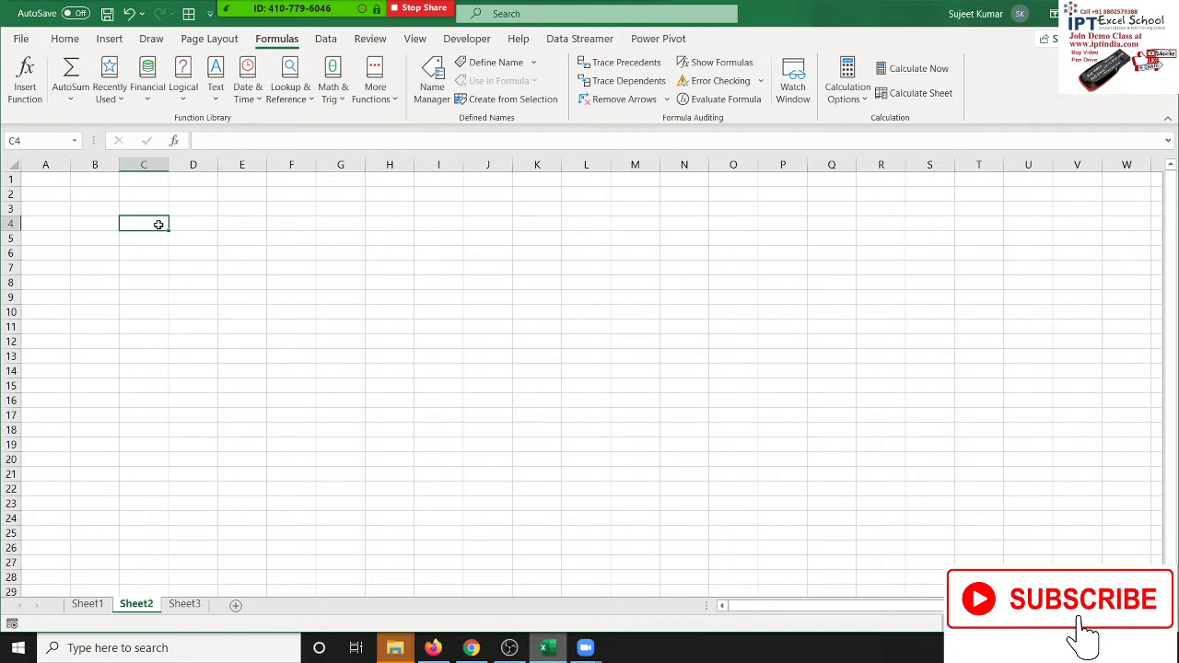
type("3")
key("Right")
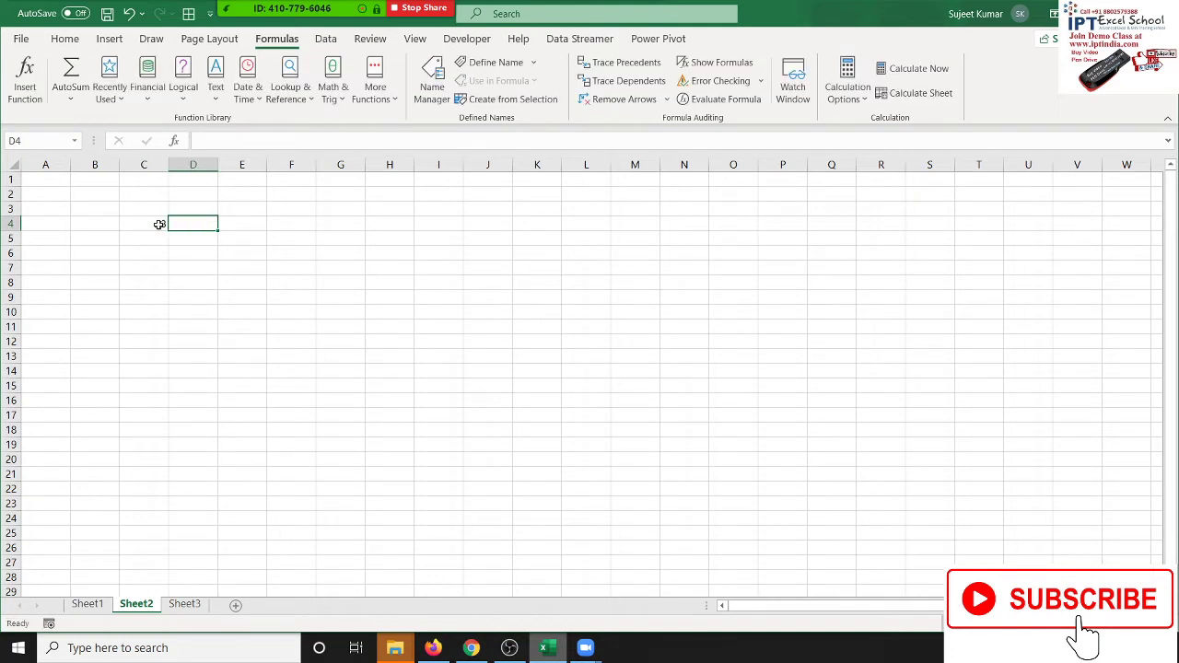
type("2")
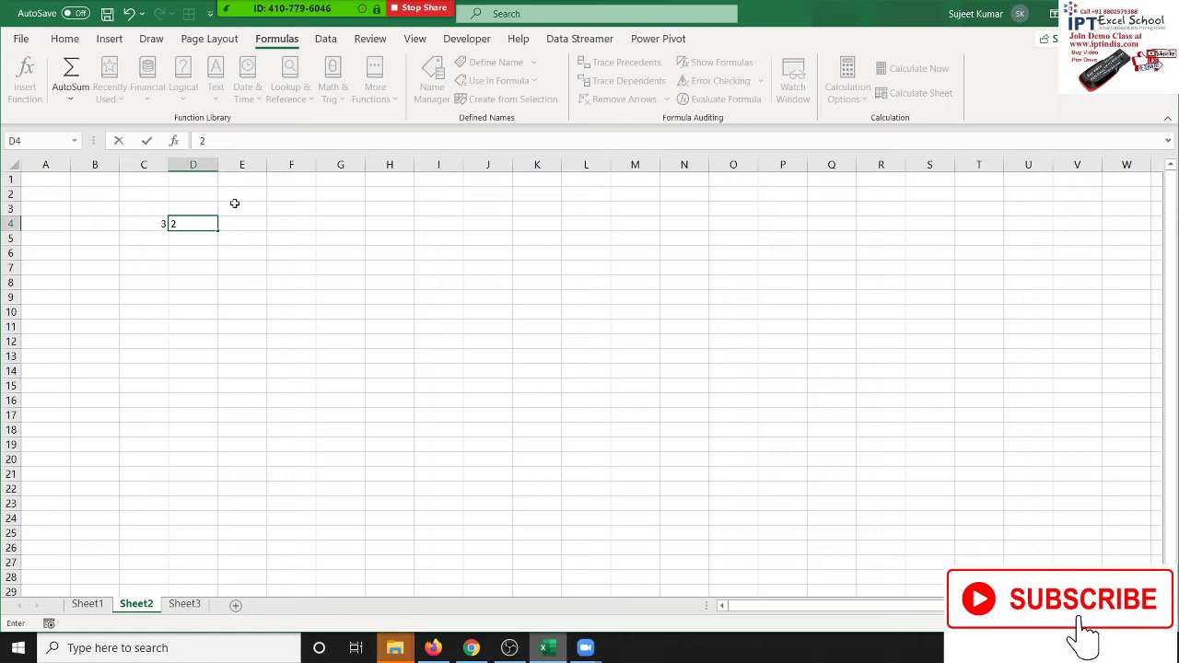
left_click(235, 206)
type("Op")
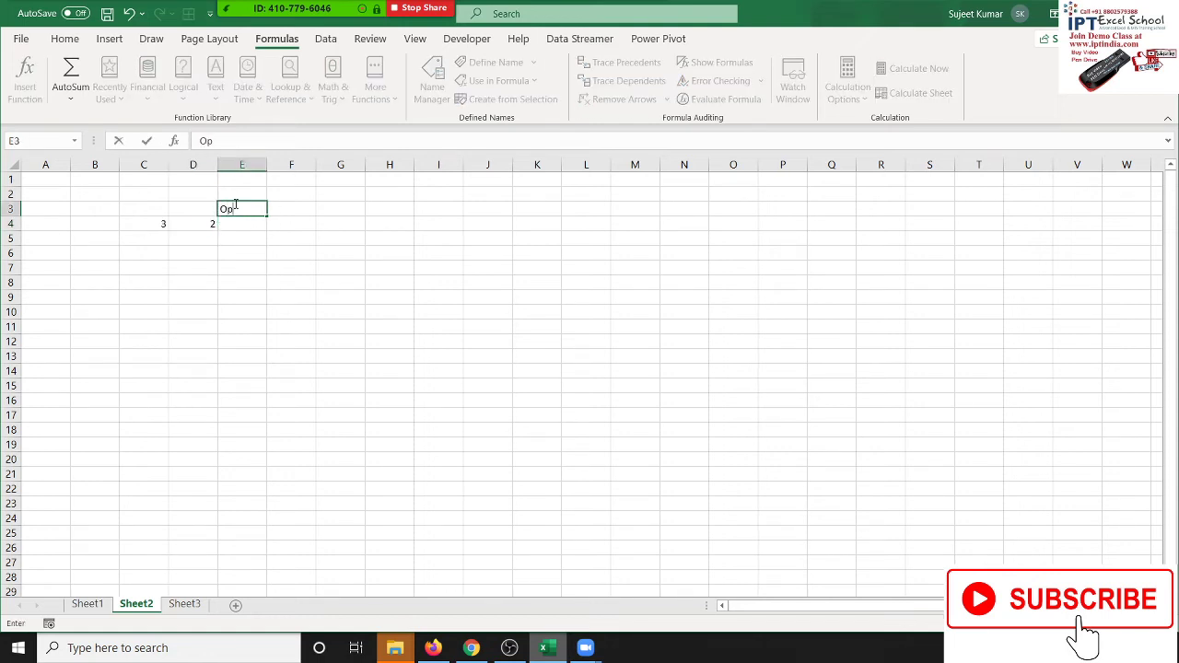
key("Escape")
List the items A, B and C down C6:C8.
key("Down")
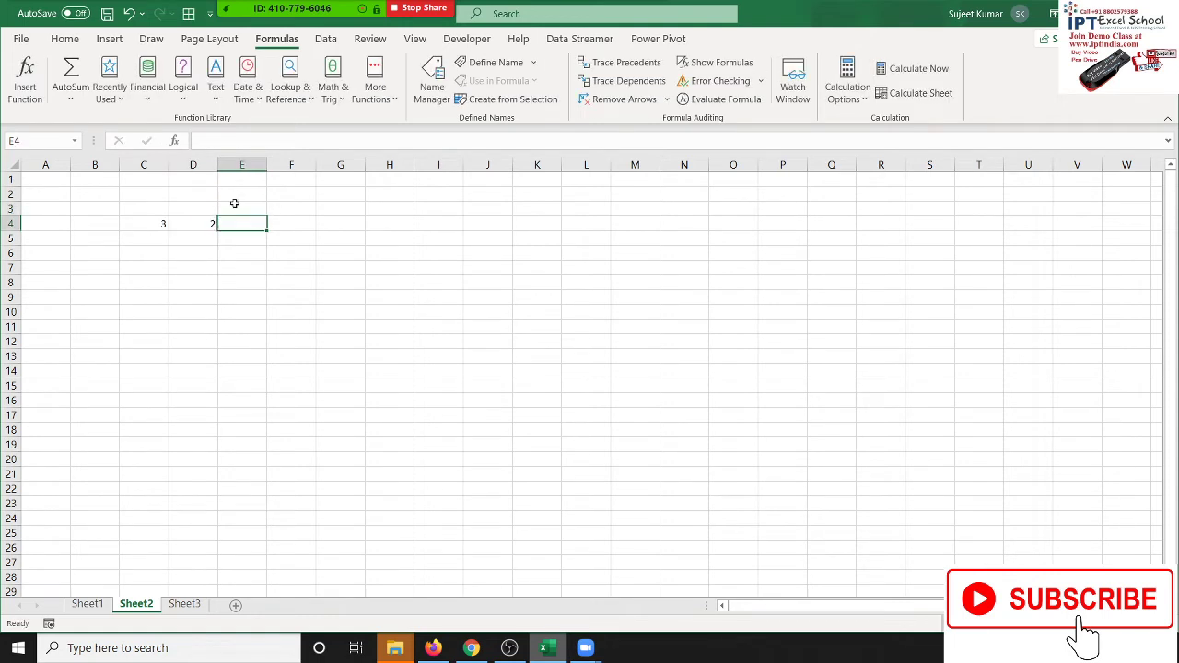
key("Down")
key("Left")
key("Down")
key("Left")
type("A")
key("Return")
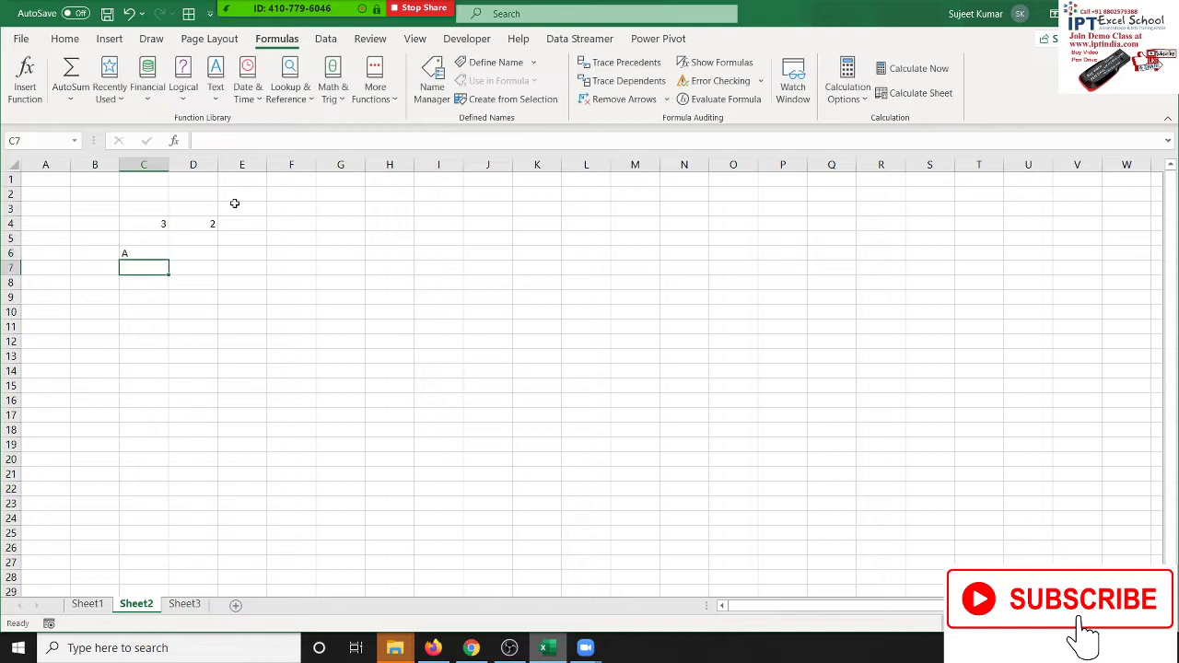
type("B")
key("Return")
type("C")
key("Return")
Copy the pairs A/B into D6:D7 and B/C into E6:E7.
key("Up")
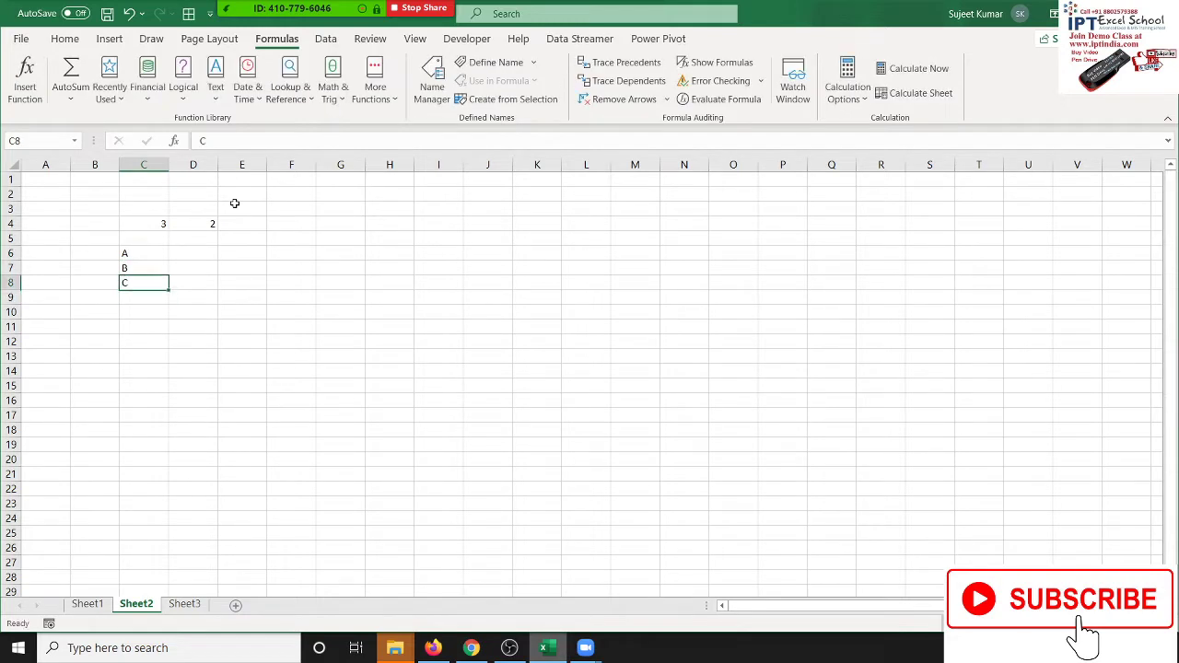
key("Up")
key("Up")
key("shift+Down")
key("ctrl+c")
key("Right")
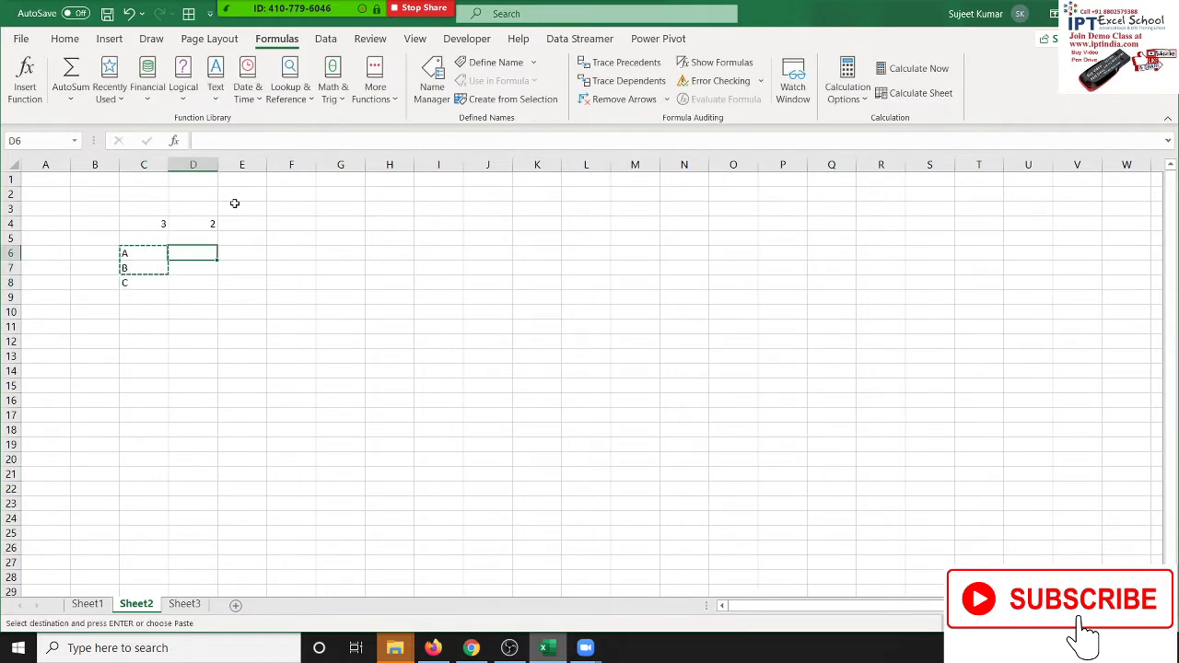
key("ctrl+v")
key("Left")
key("Down")
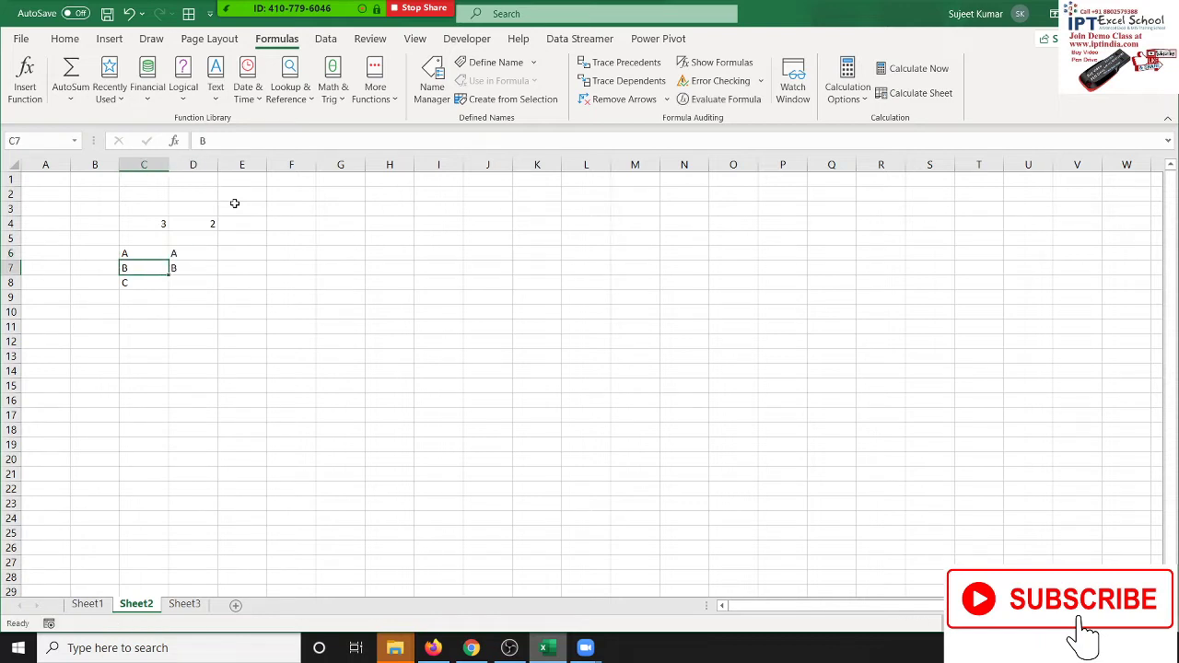
key("shift+Down")
key("ctrl+c")
key("Right")
key("Right")
key("Up")
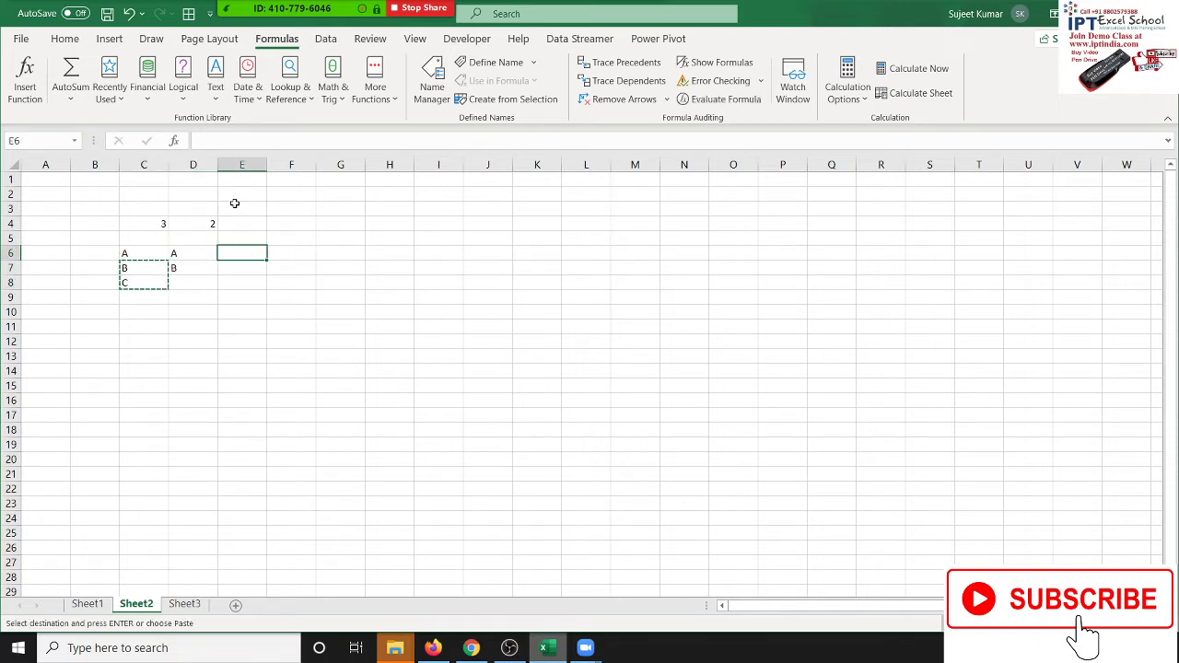
key("ctrl+v")
Copy A and C into F6:F7 to complete the third letter pair.
left_click(140, 258)
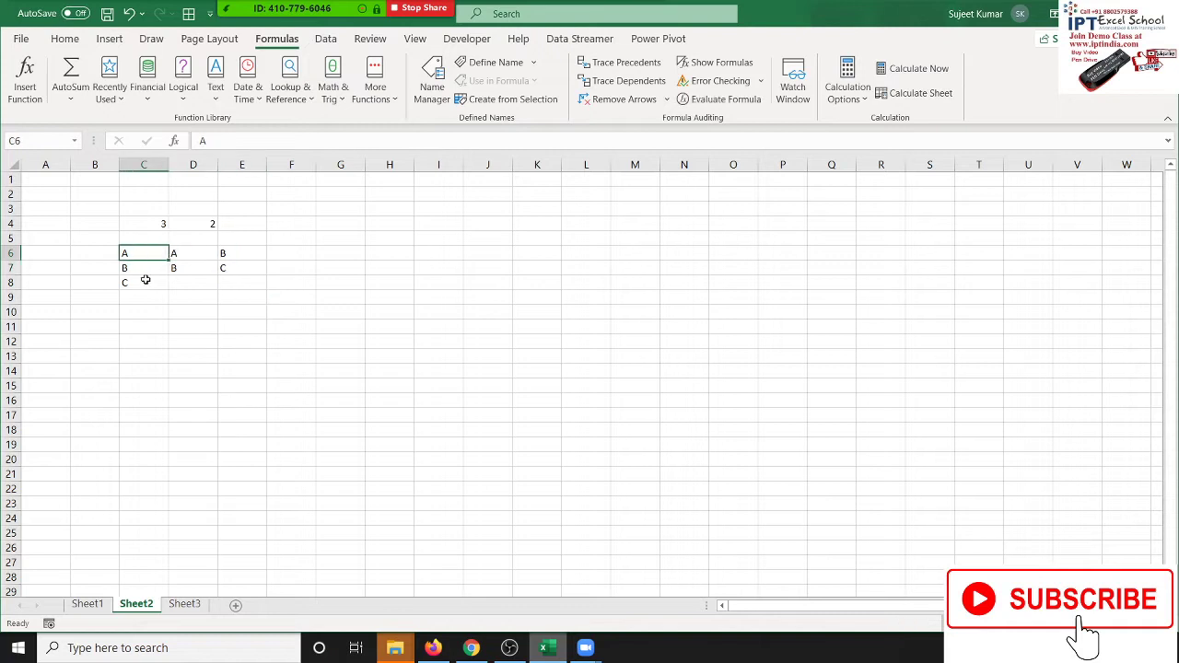
left_click(145, 282, "ctrl")
key("ctrl+c")
left_click(280, 250)
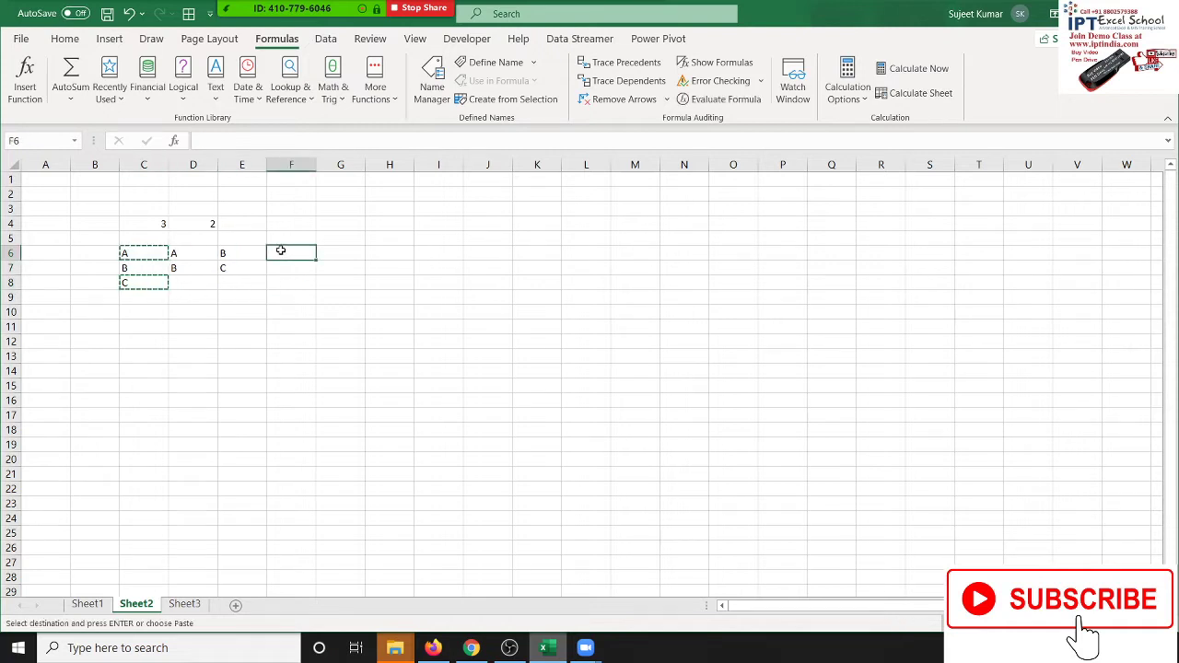
key("ctrl+v")
key("Escape")
left_click(251, 222)
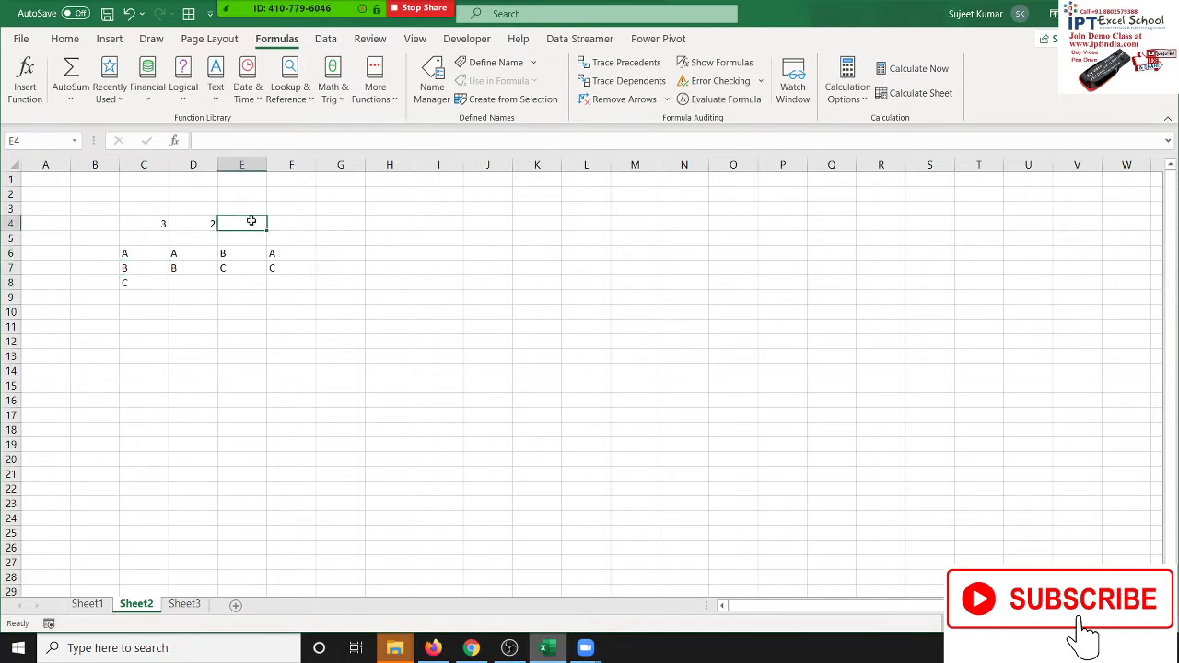
Enter =COMBIN(C4,D4) in E4.
type("=")
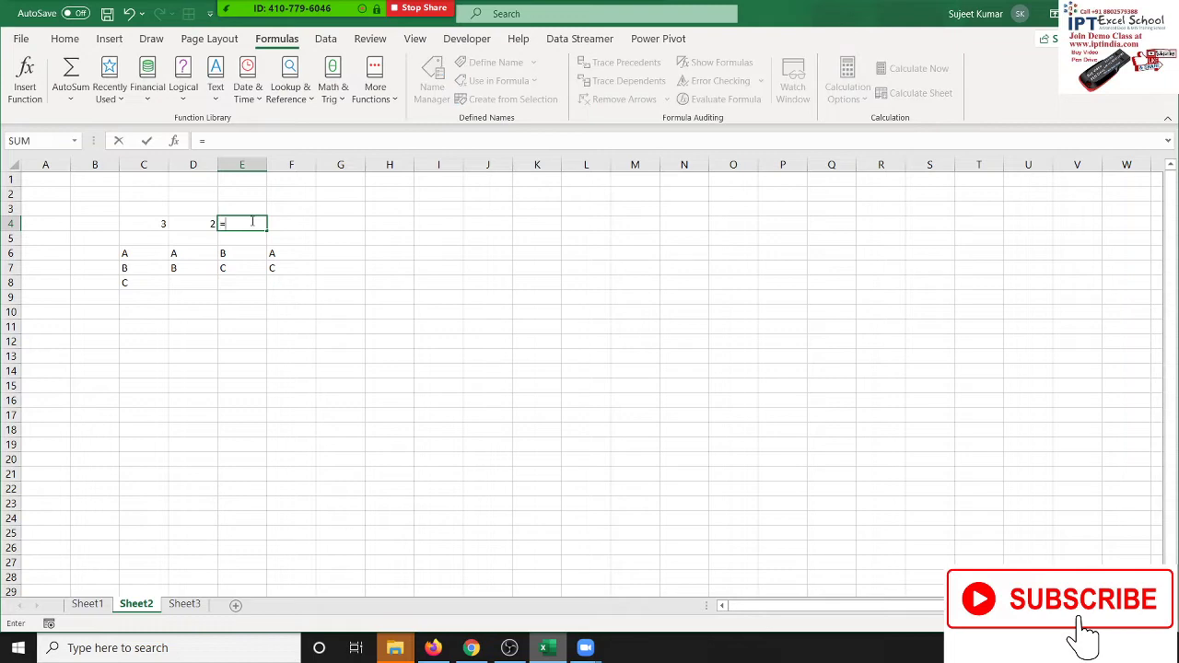
type("combi")
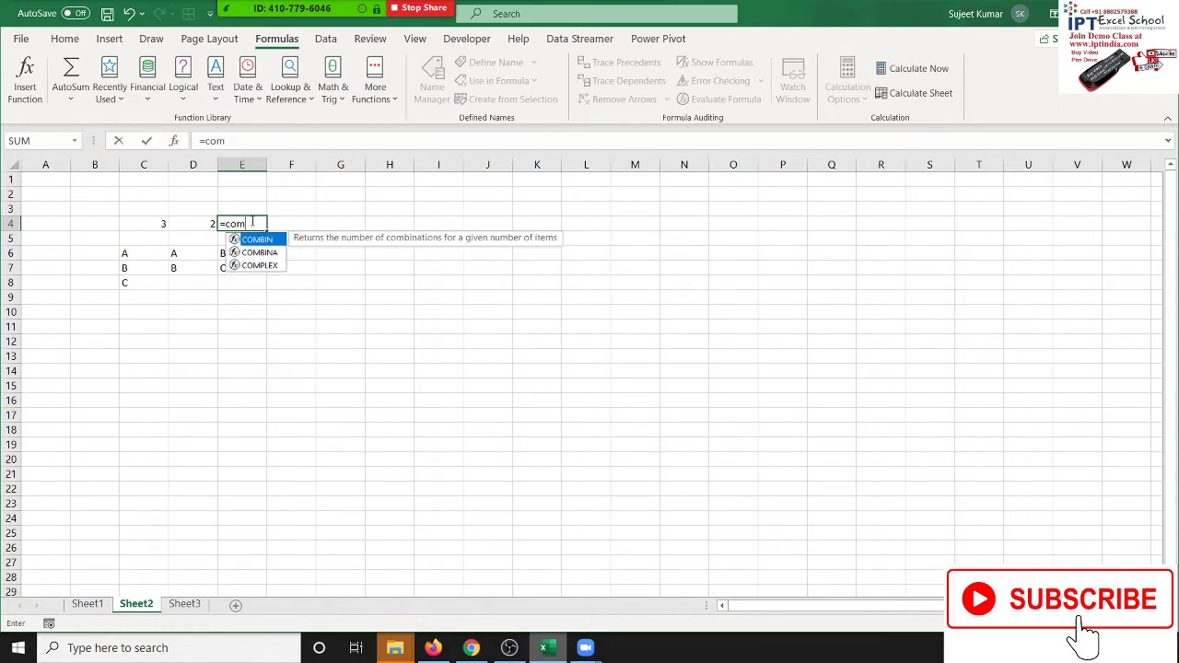
key("Tab")
key("Left")
key("Left")
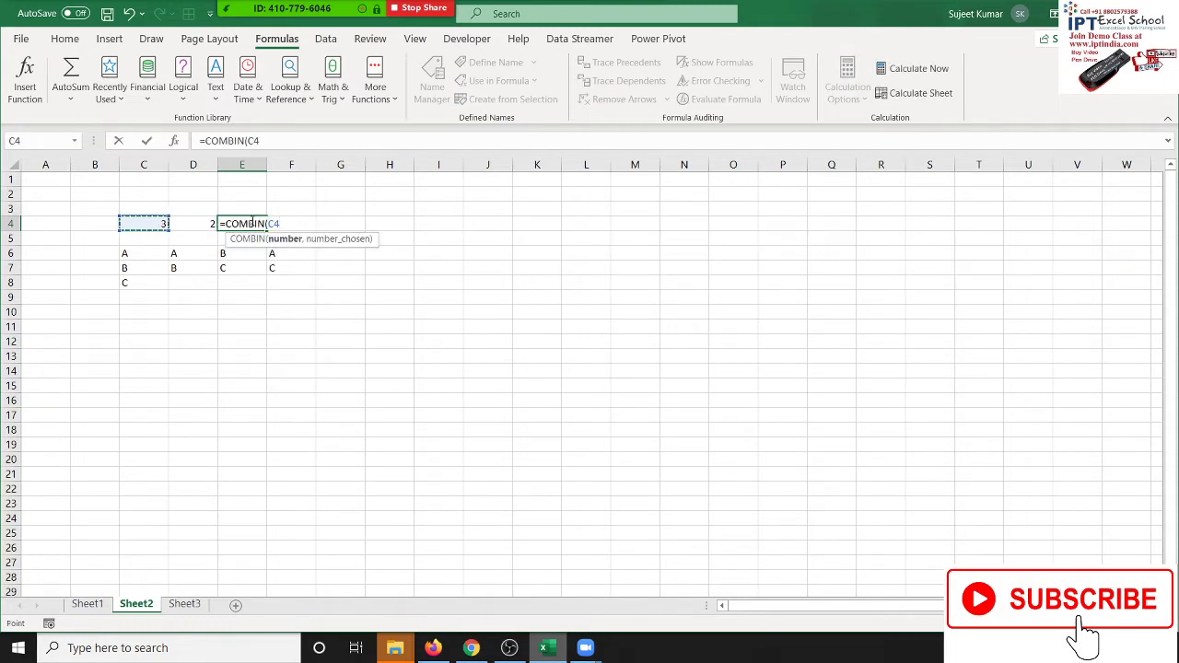
type(",")
key("Left")
key("Return")
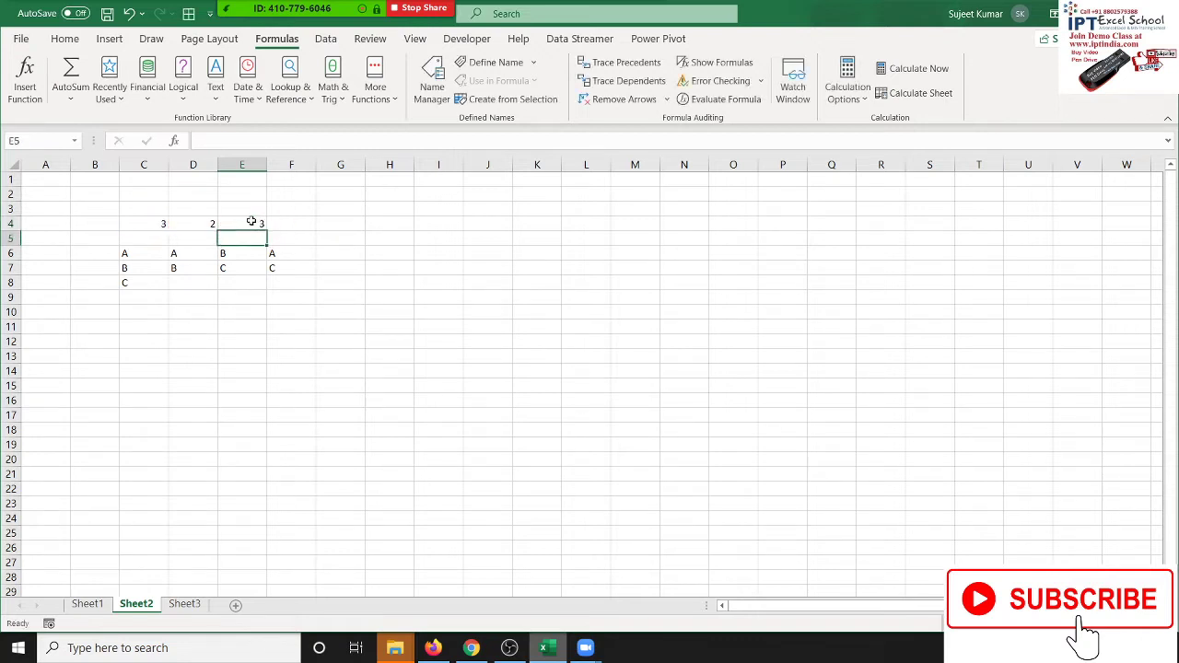
Change C4 to 5, then 6, then 7, watching E4 update to 21.
key("Up")
key("Left")
key("Left")
type("5")
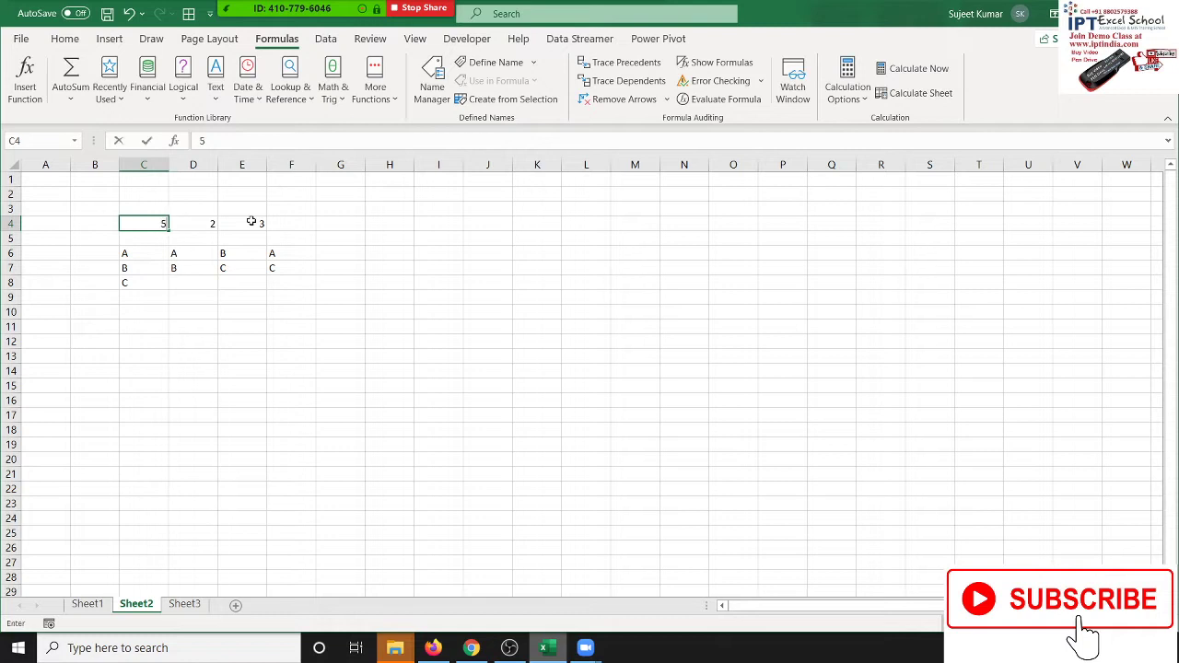
key("Return")
key("Up")
type("6")
key("Return")
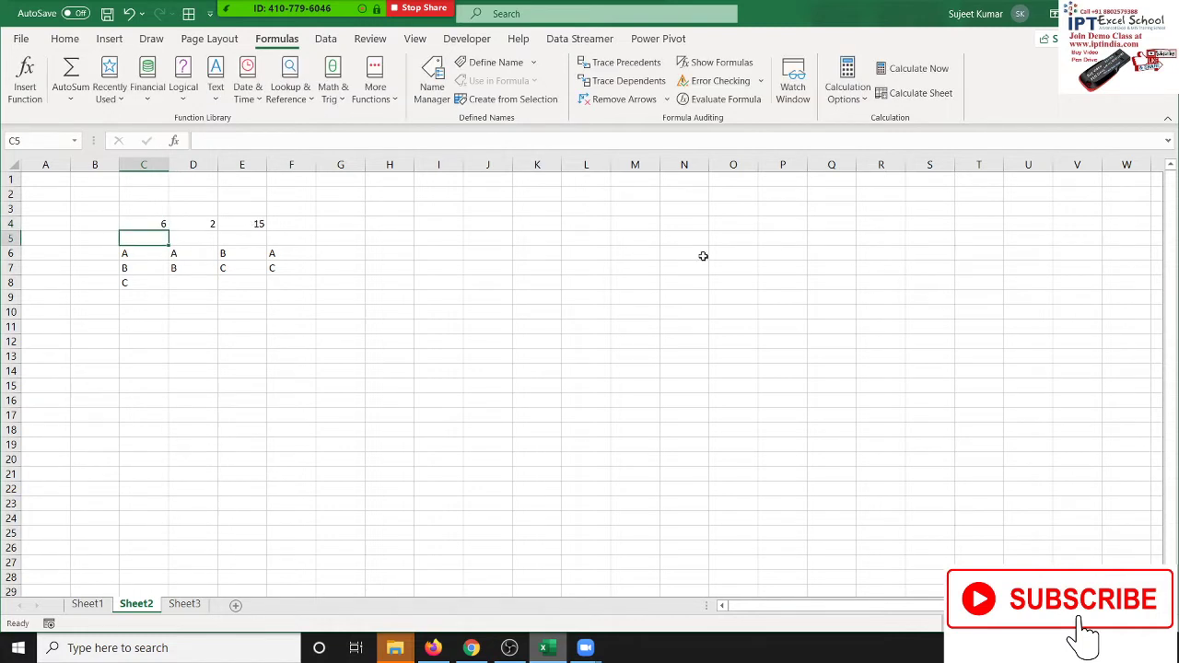
key("Up")
type("7")
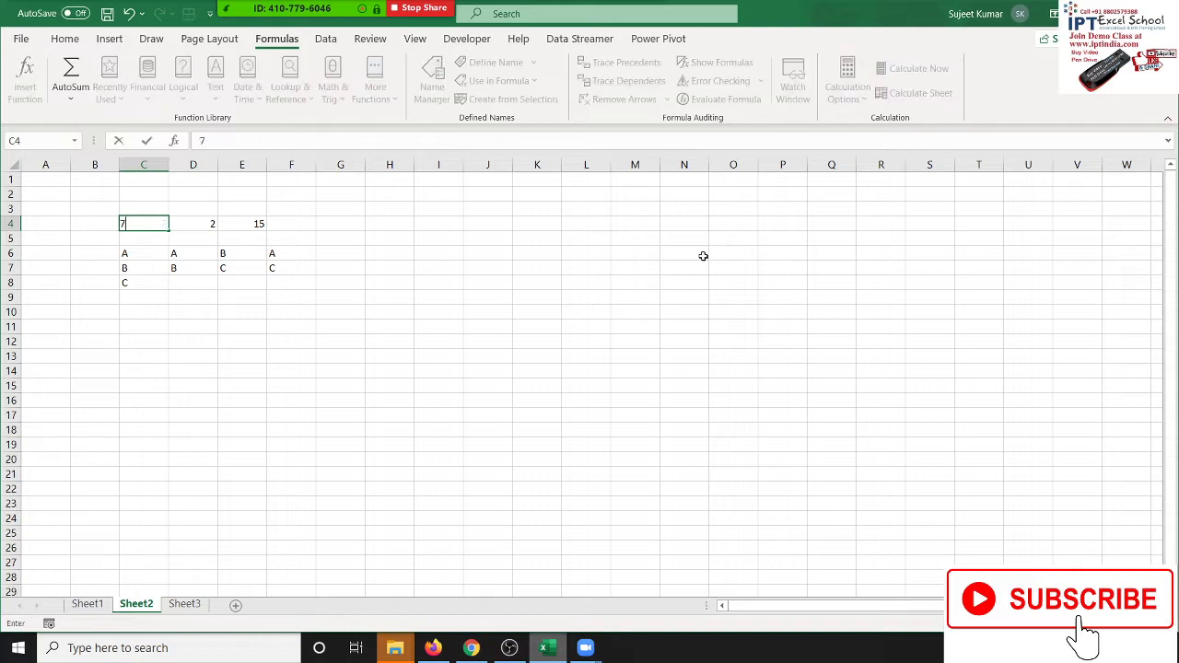
key("Return")
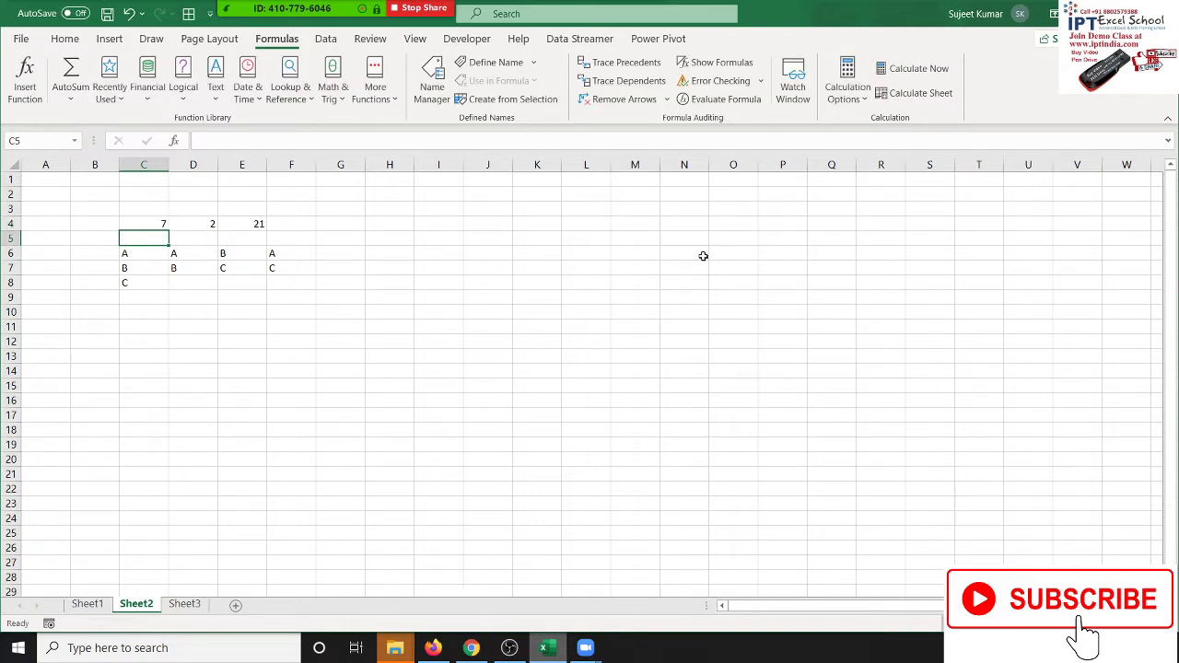
key("Up")
key("Right")
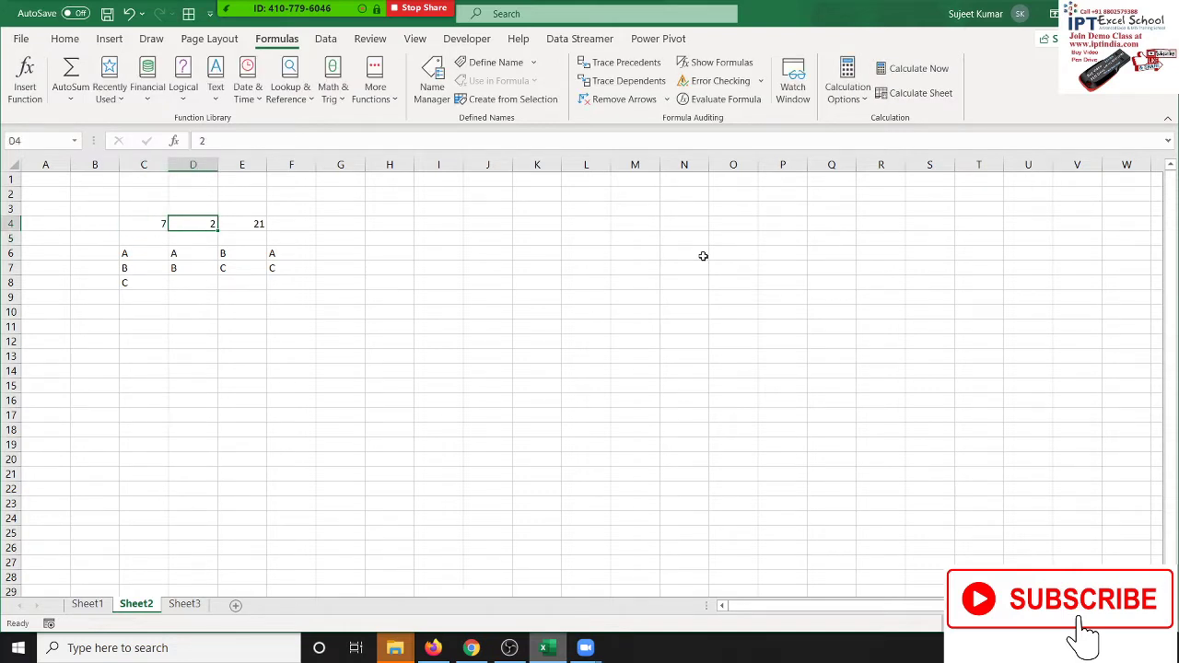
Clear the COMBIN example data and browse the Math & Trig list to read FACT's description.
left_click_drag(95, 228, 352, 296)
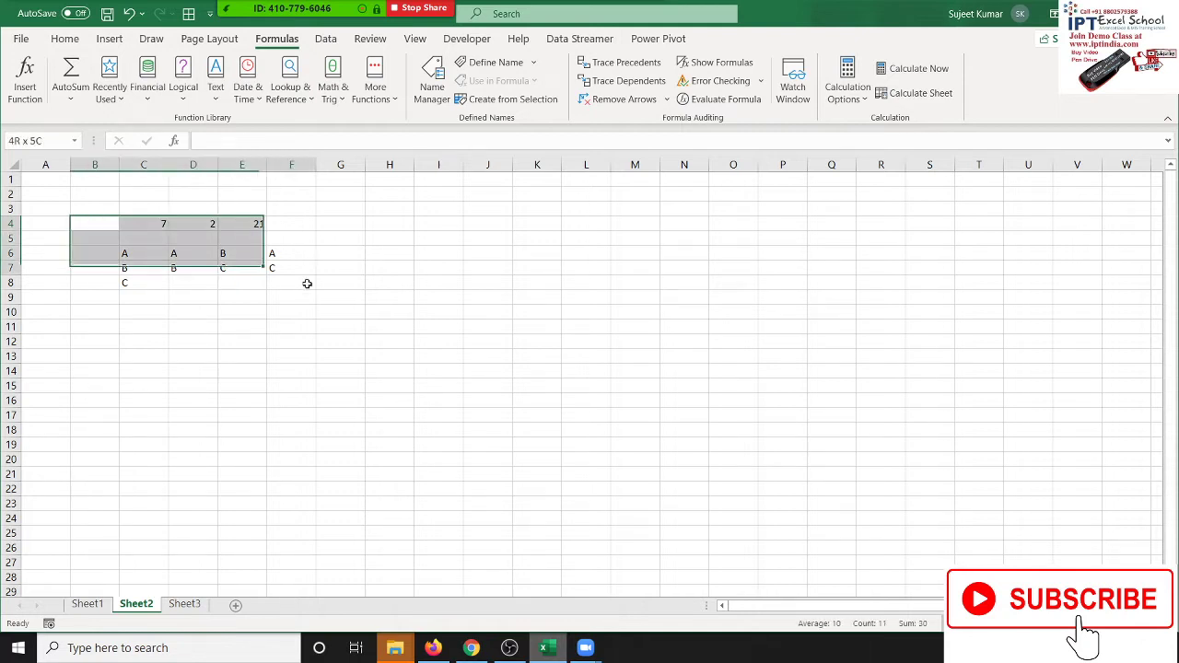
key("Delete")
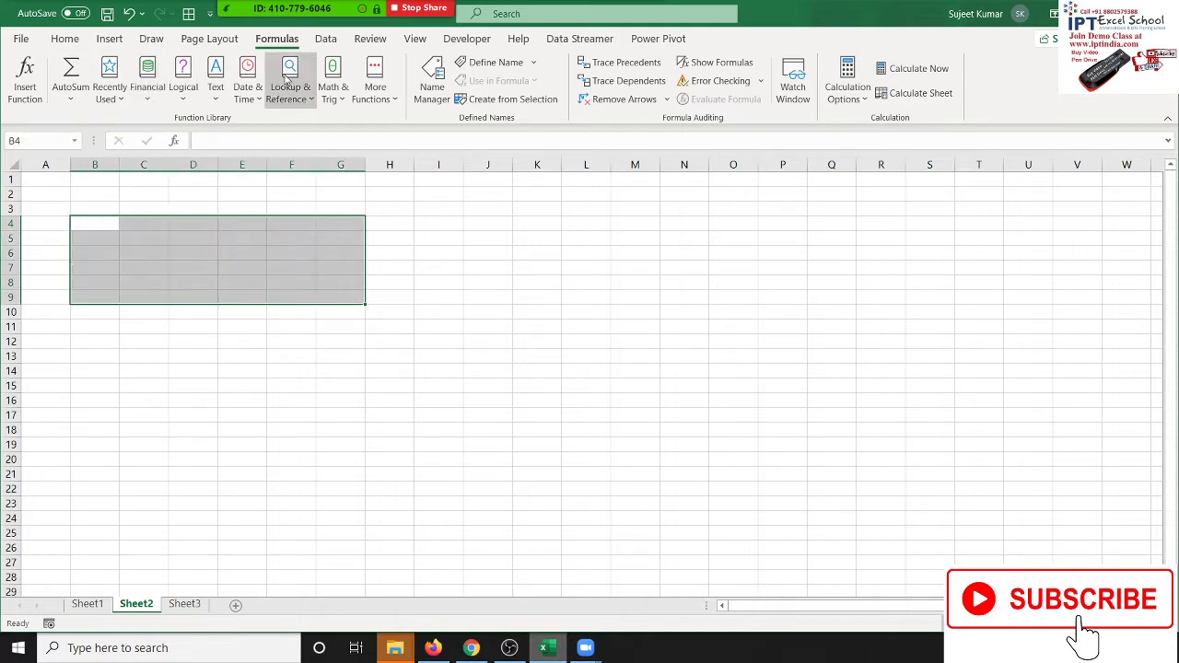
left_click(332, 90)
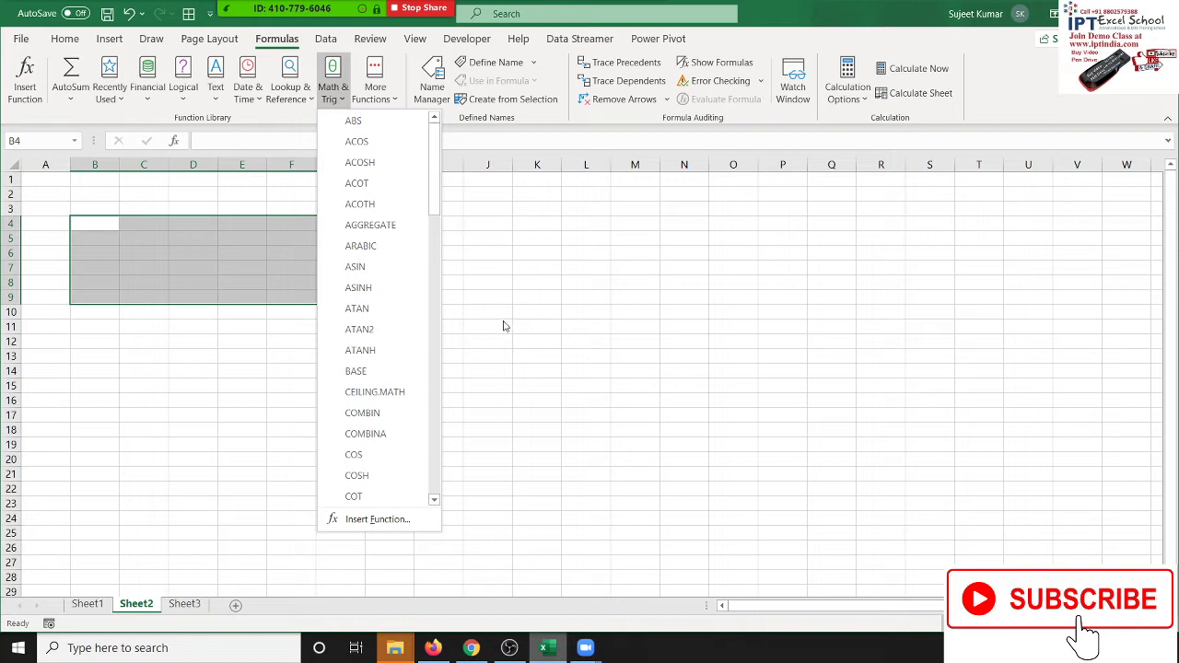
scroll(418, 439, "down", 1)
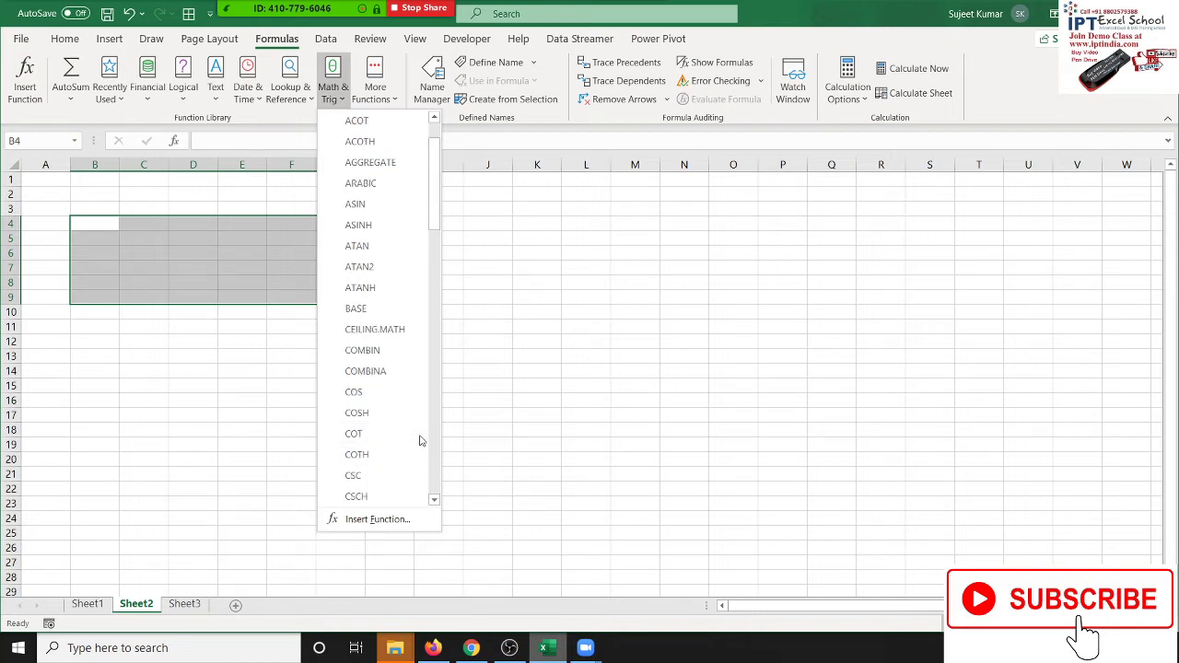
left_click_drag(436, 228, 442, 281)
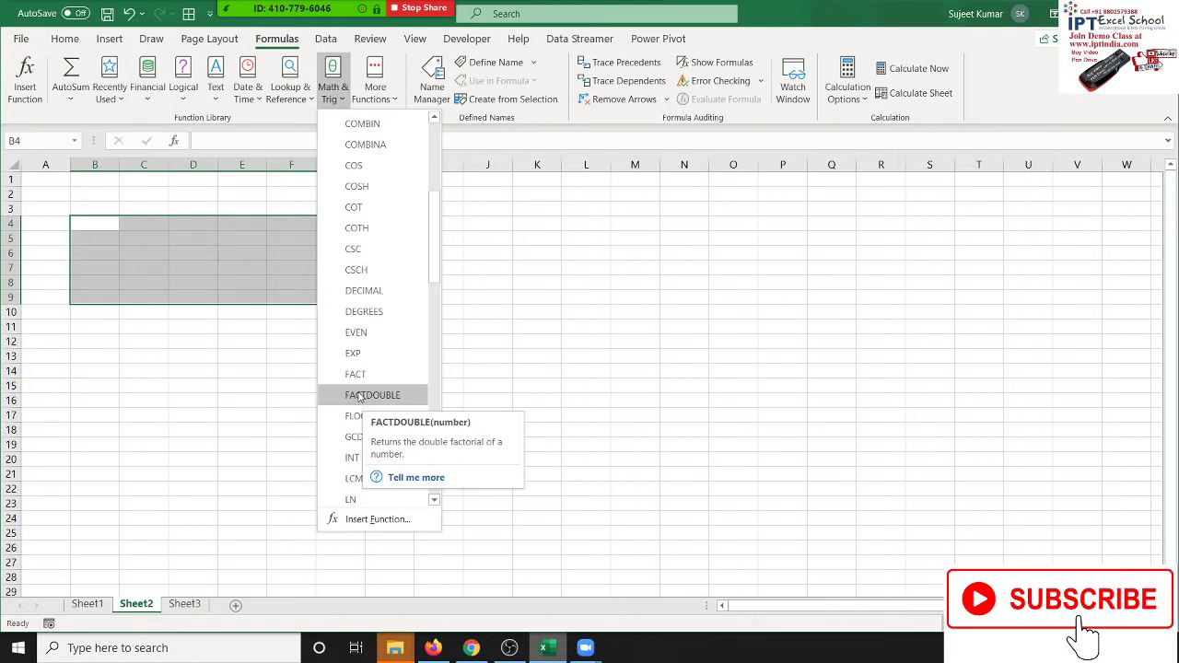
left_click(192, 285)
Enter 8 in C3 and =FACT(C3) in D3, giving 40320.
left_click(131, 182)
left_click(137, 213)
type("8")
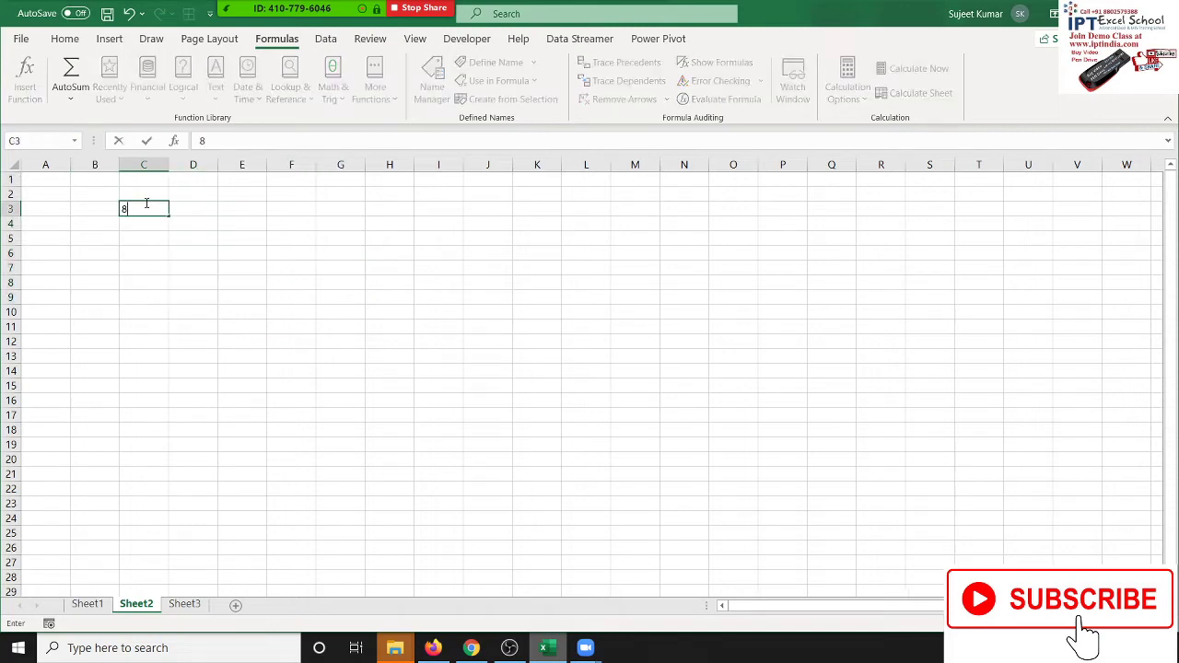
key("Tab")
type("=f")
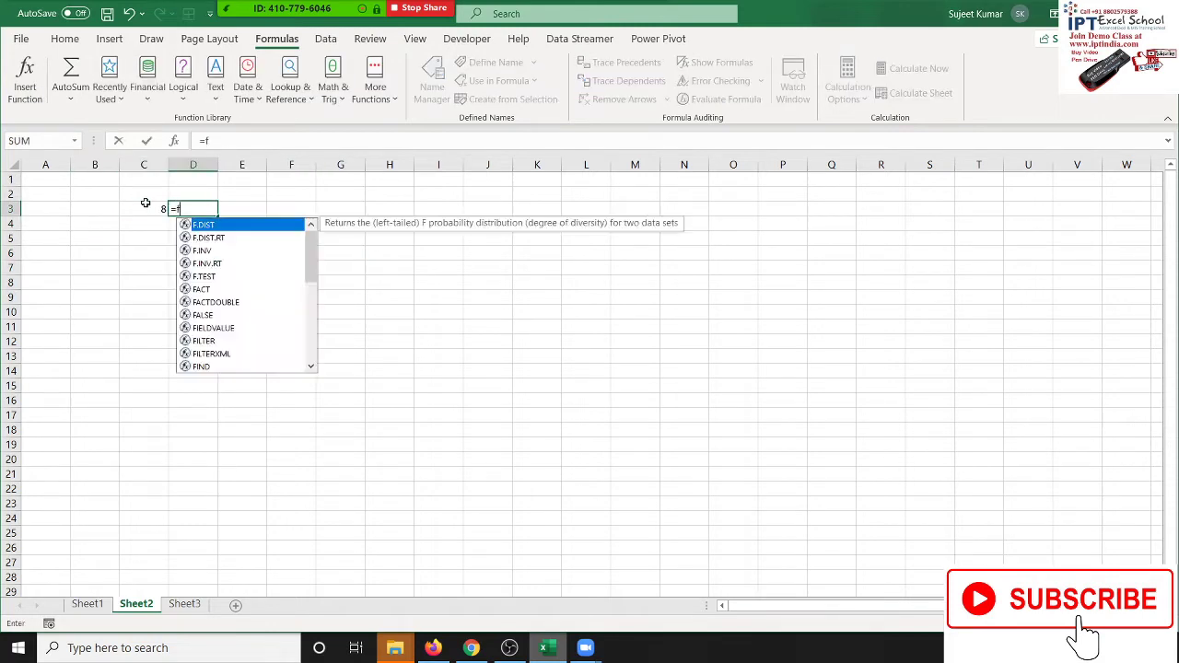
type("a")
key("Tab")
left_click(146, 208)
key("Return")
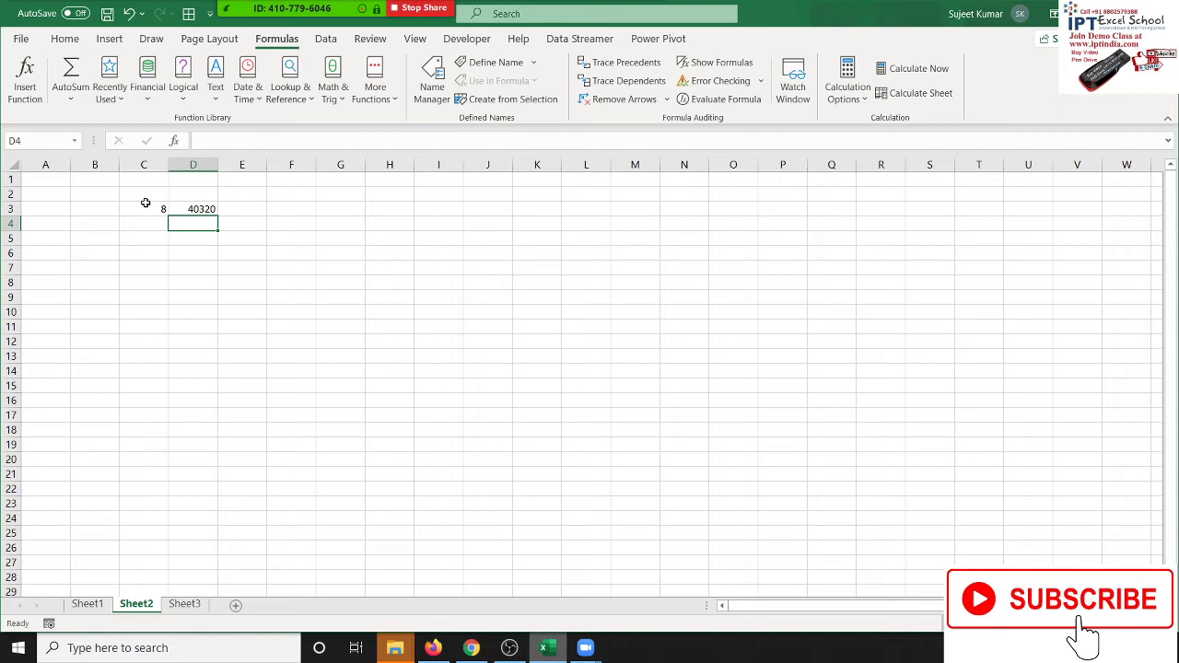
Enter =1x2x3x4x5x6x7x8 in D4 as plain text.
type("=1")
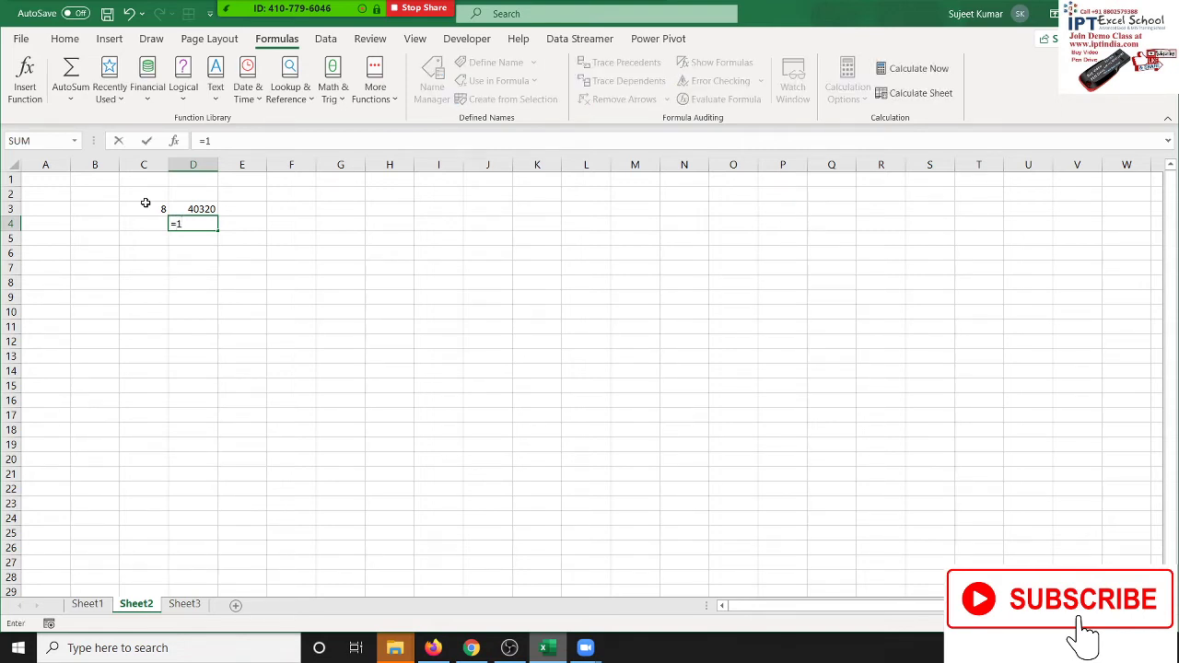
type("x2x3x4x5")
type("x")
type("6x7x8")
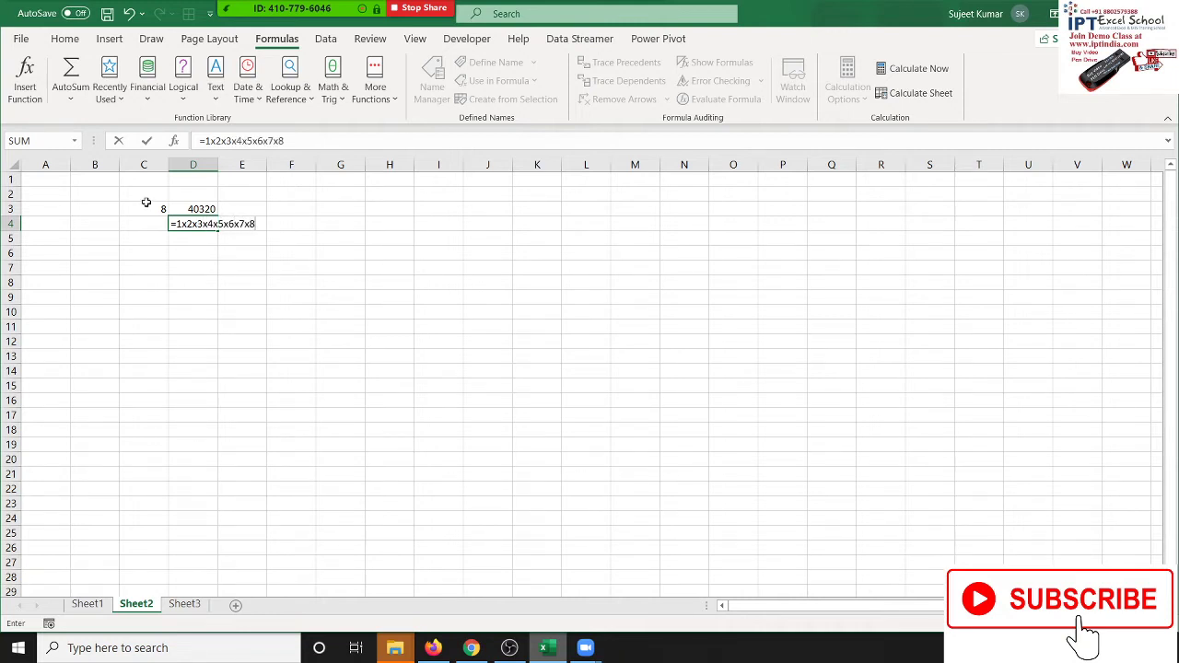
key("Return")
key("n")
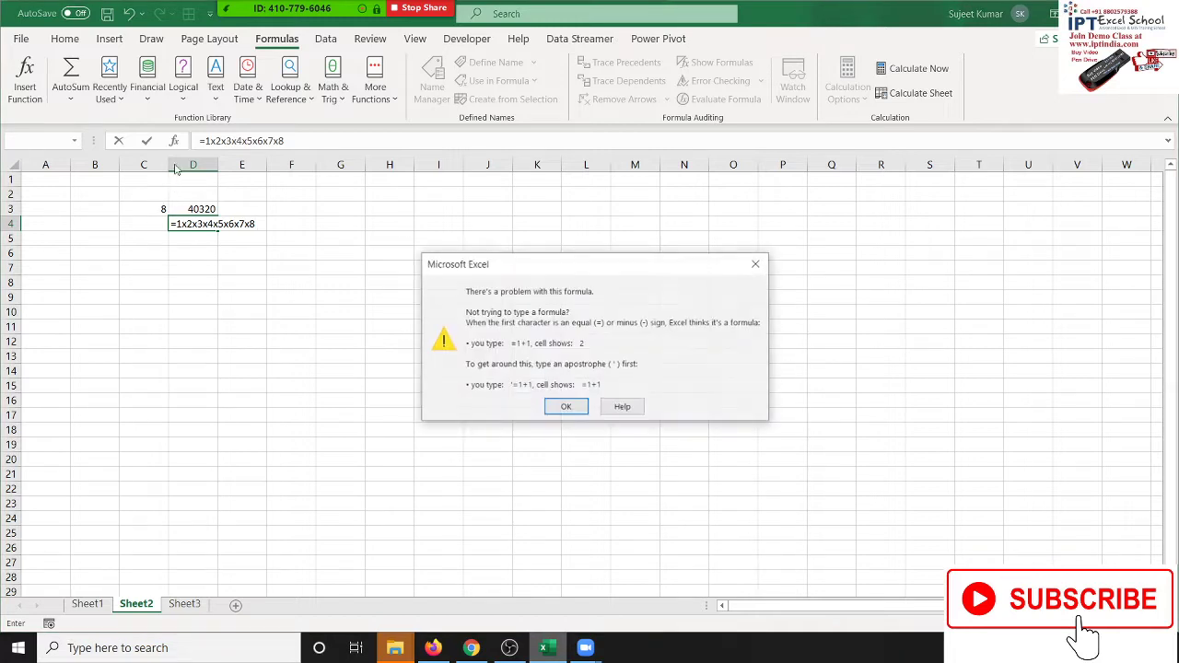
key("Return")
left_click(200, 141)
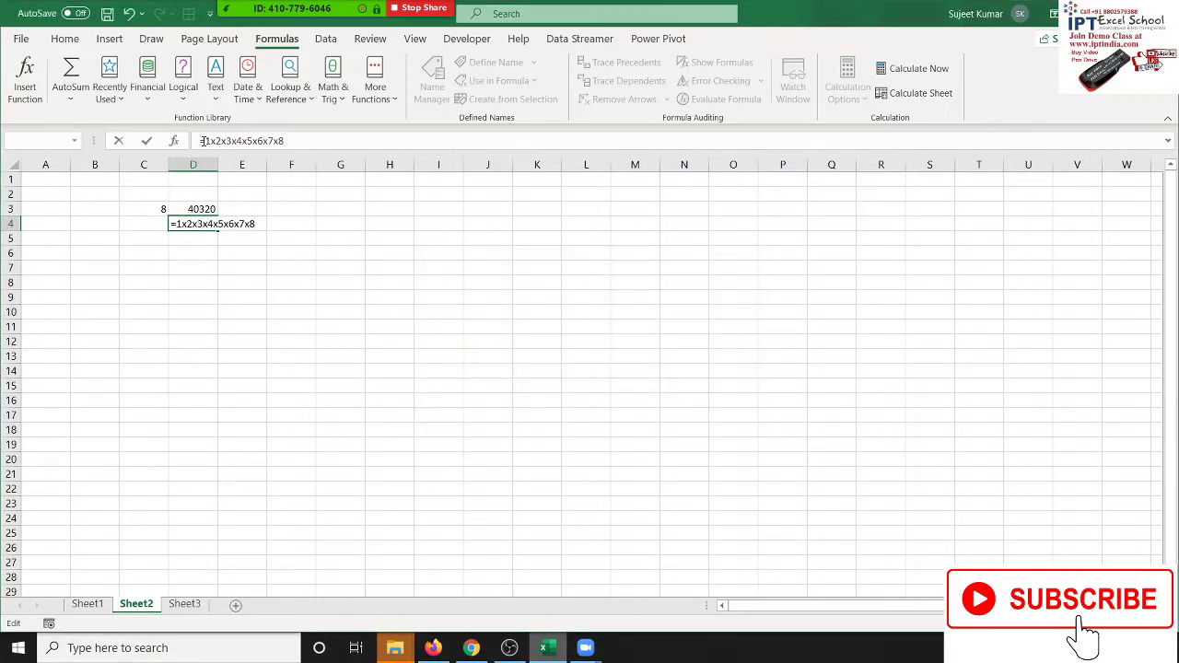
type("'")
key("Return")
key("Up")
key("Up")
Build =FACTDOUBLE(C3) in C5 for the double factorial of 8.
key("Right")
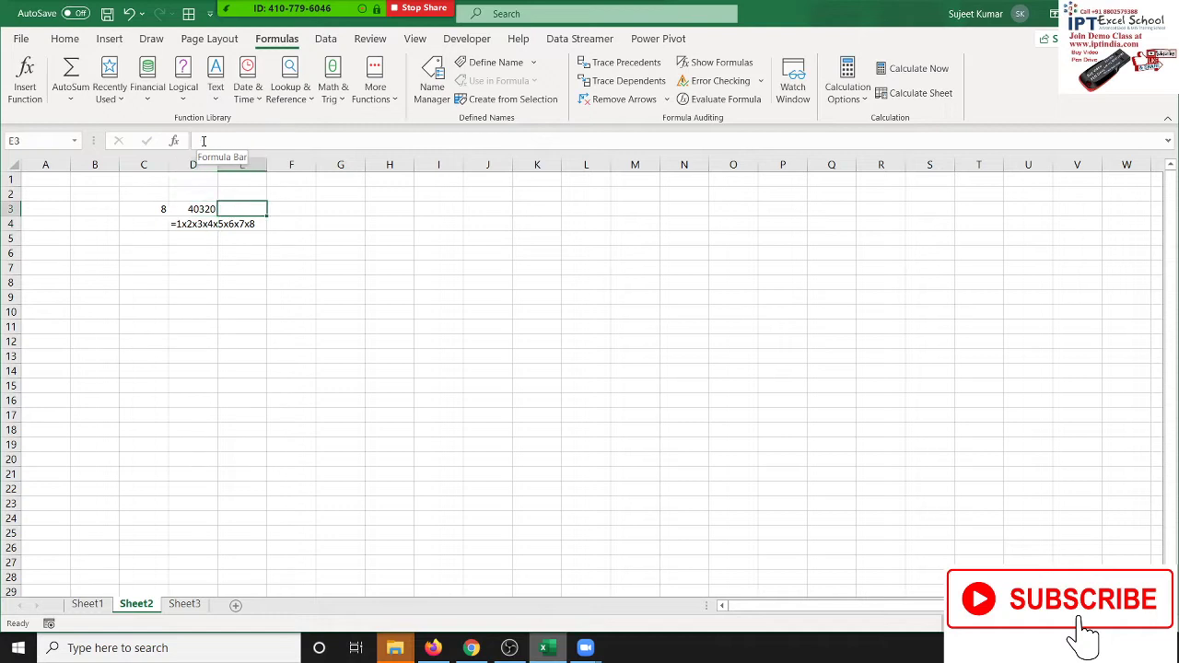
key("Down")
key("Left")
key("Down")
key("Left")
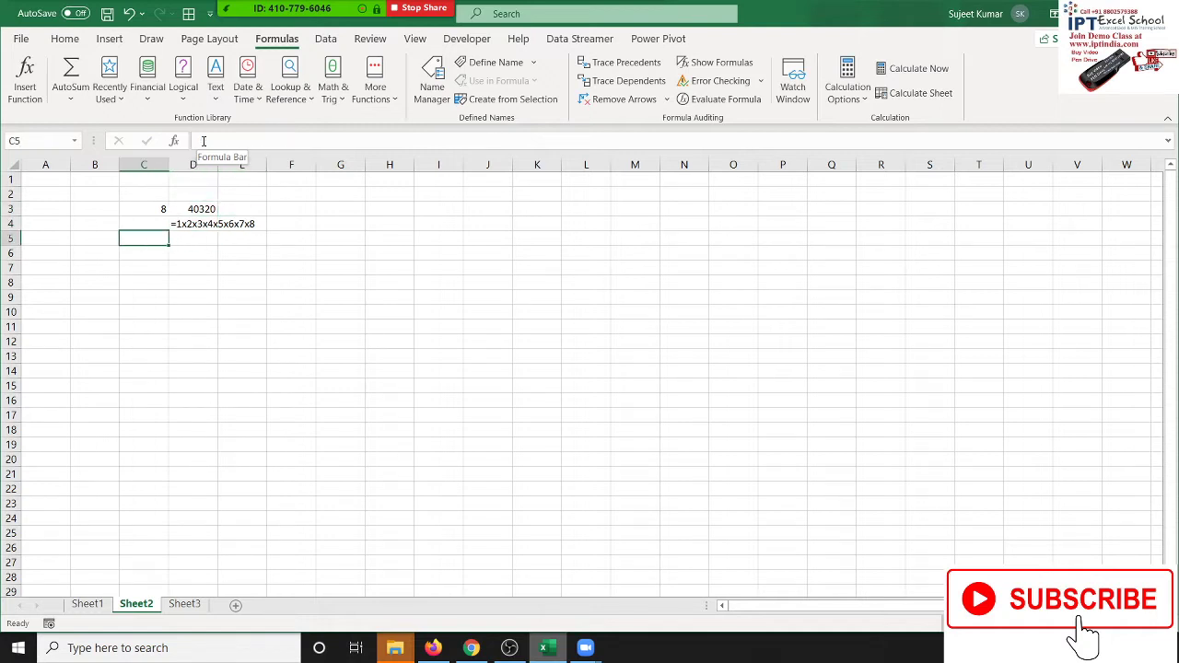
type("=fa")
key("Down")
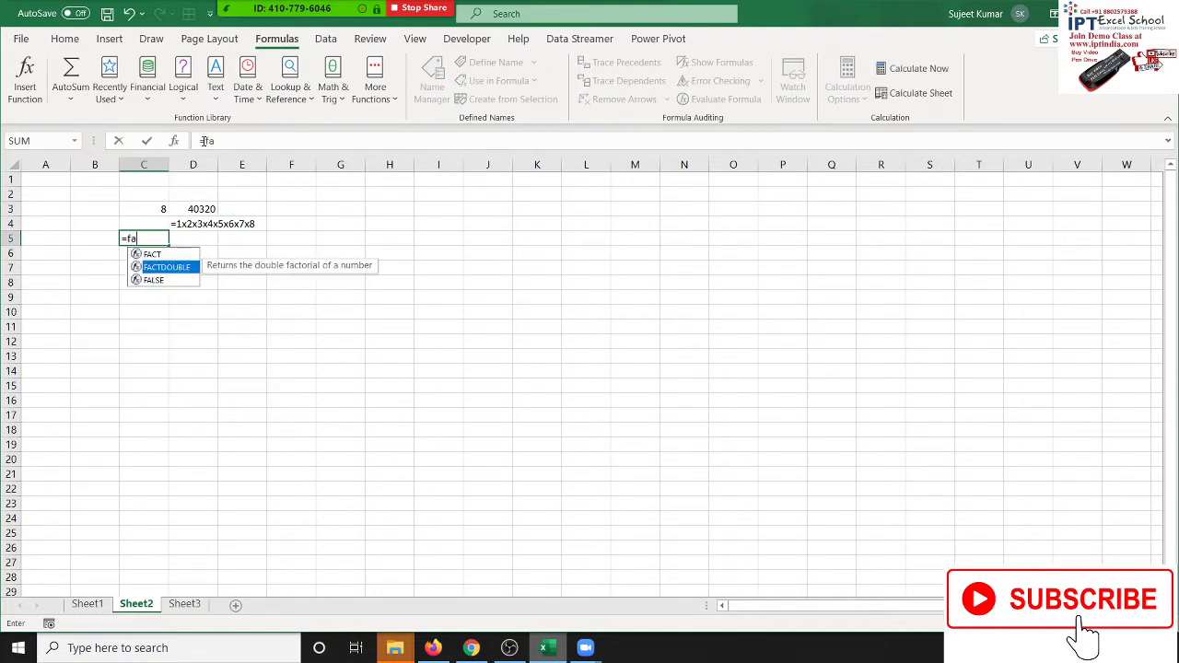
key("Up")
key("Down")
key("Tab")
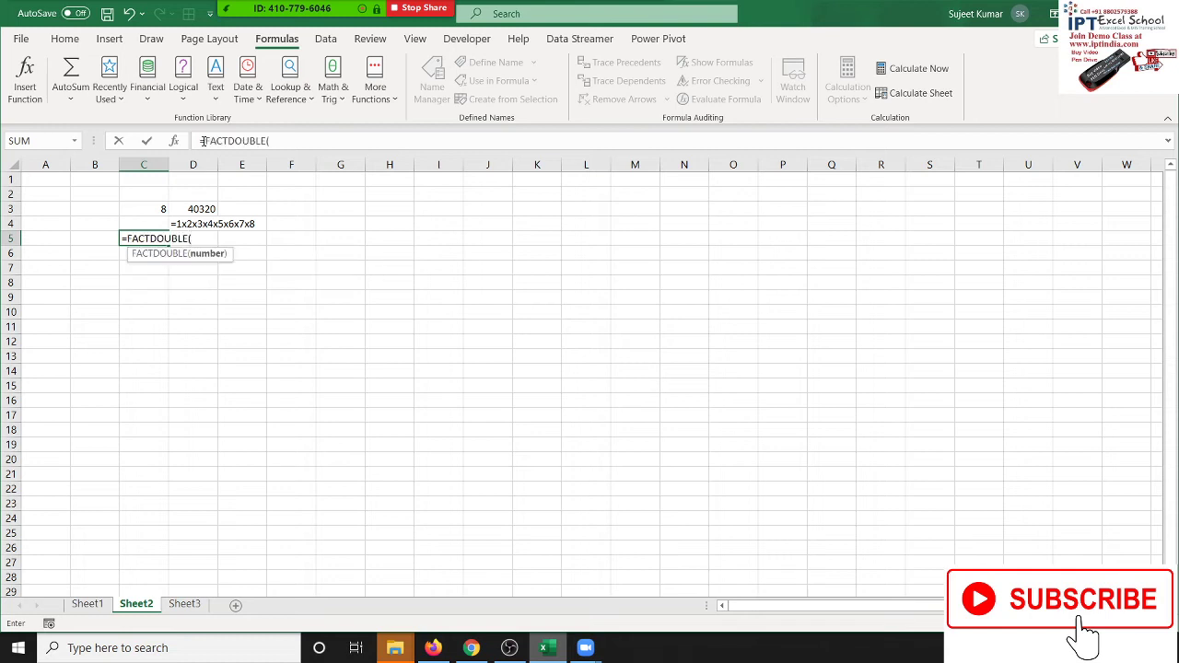
key("Up")
key("Up")
key("Return")
Type the expansion 2x4x6x8 into D5 beside the 384 result.
key("Right")
key("Up")
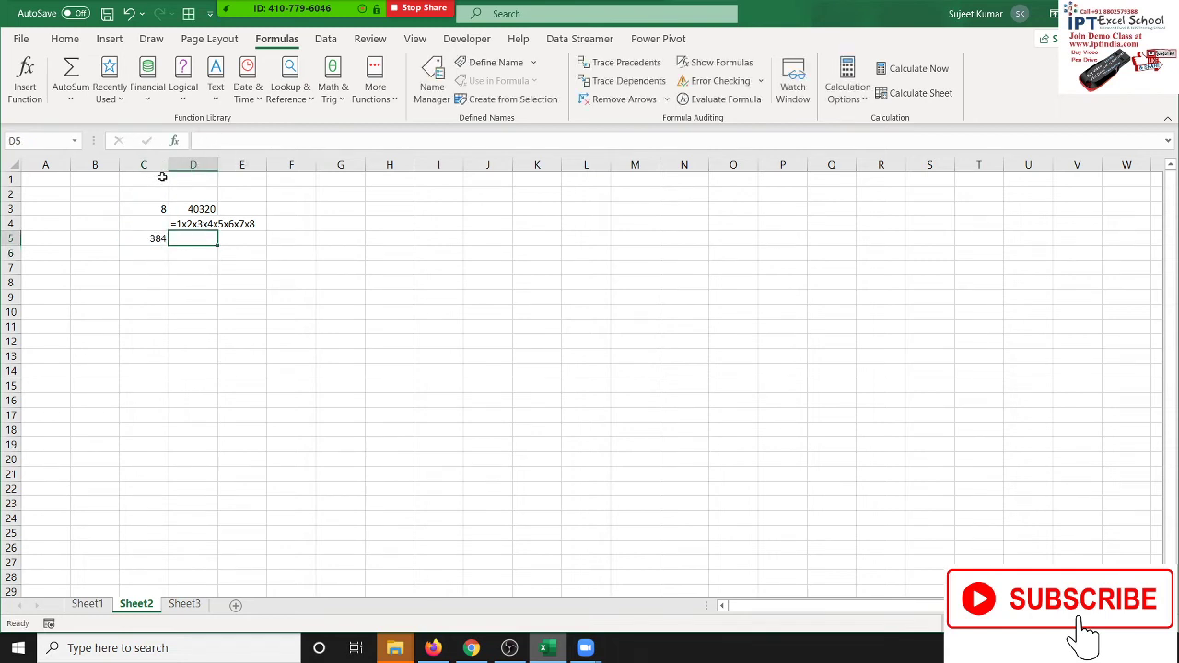
type("2x4x")
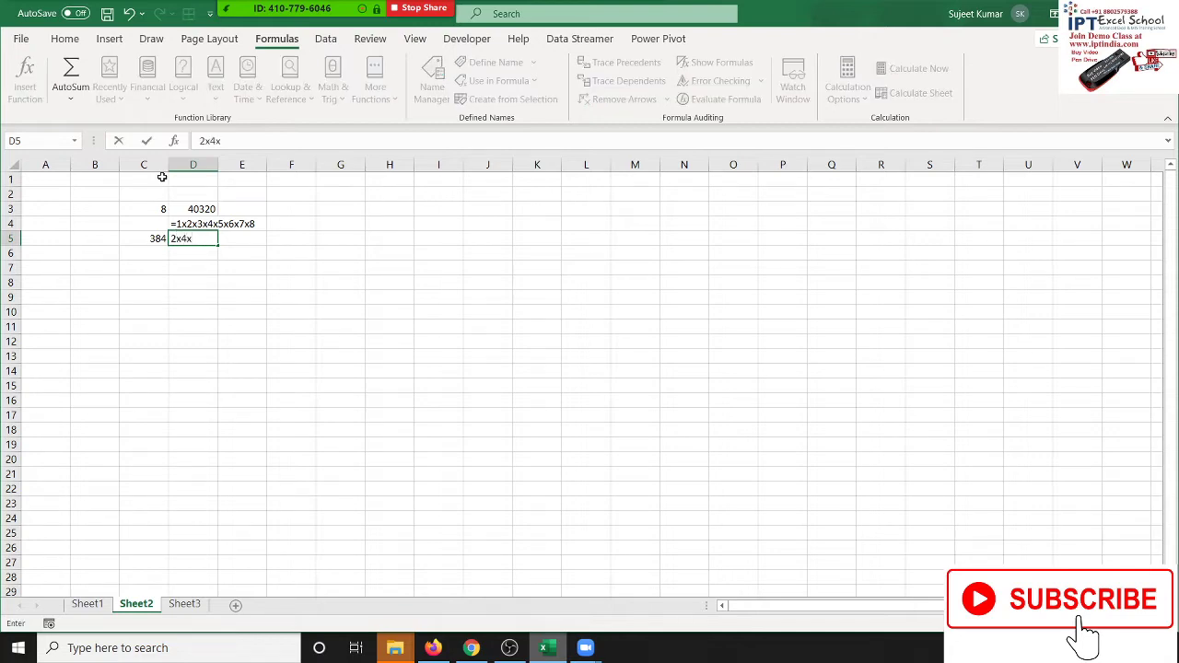
type("6x8")
Finish the 2x4x6x8 note in D5, select D7, and scroll the Math & Trig list toward GCD.
key("Return")
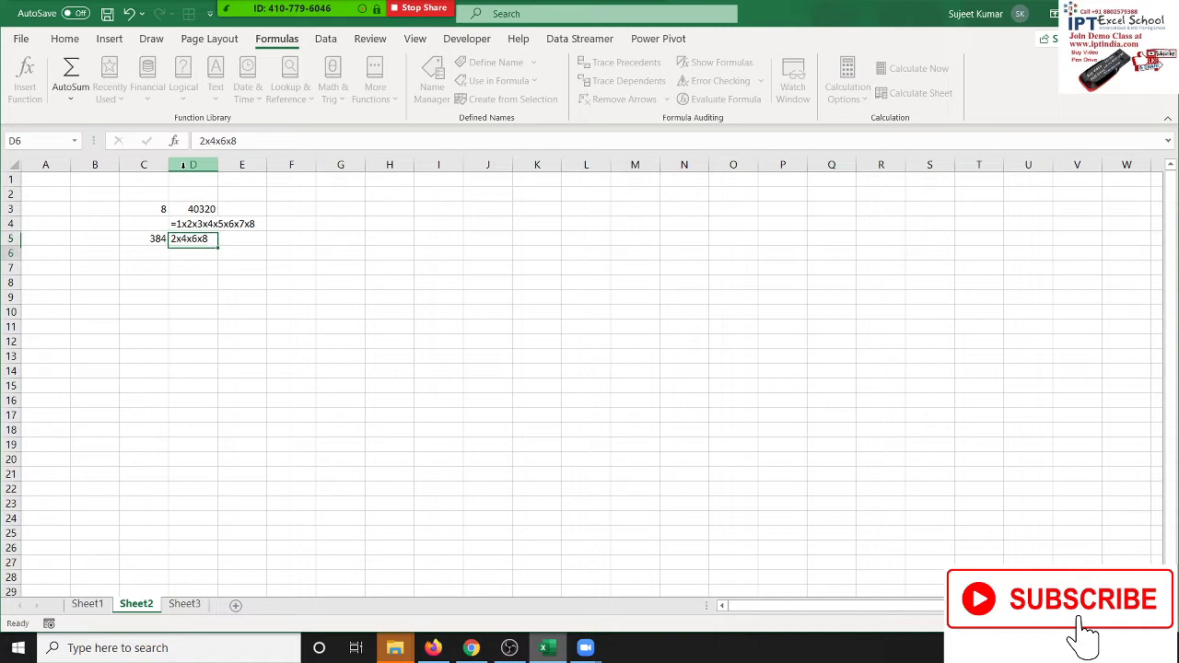
left_click(146, 210)
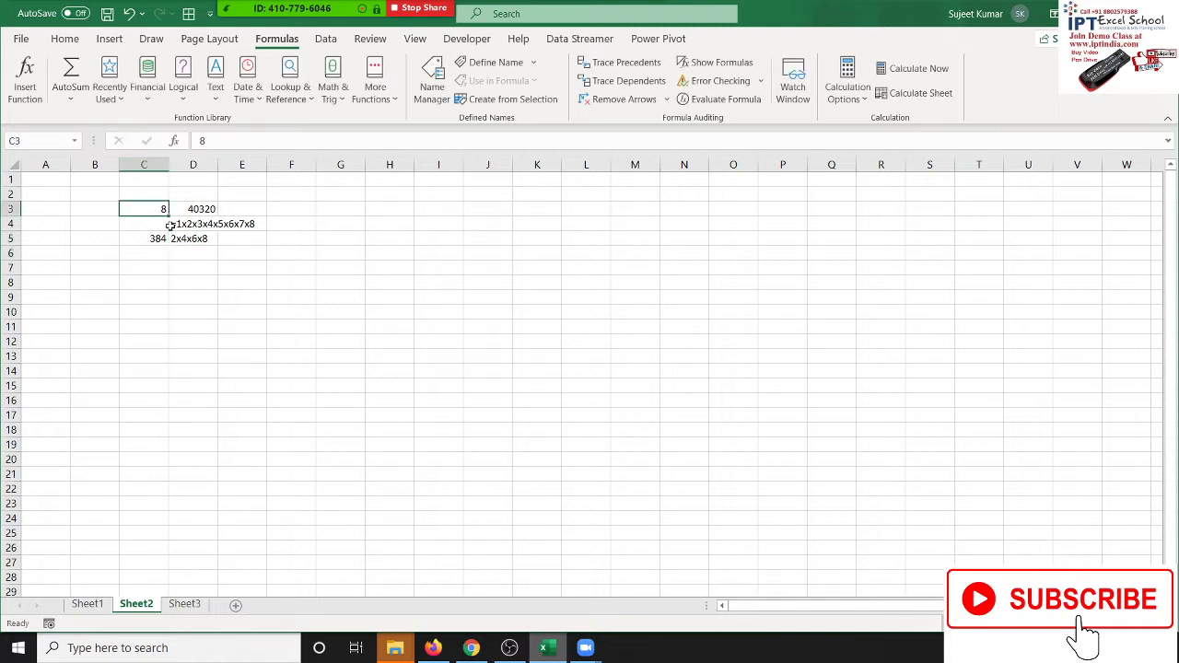
left_click(197, 267)
left_click(334, 96)
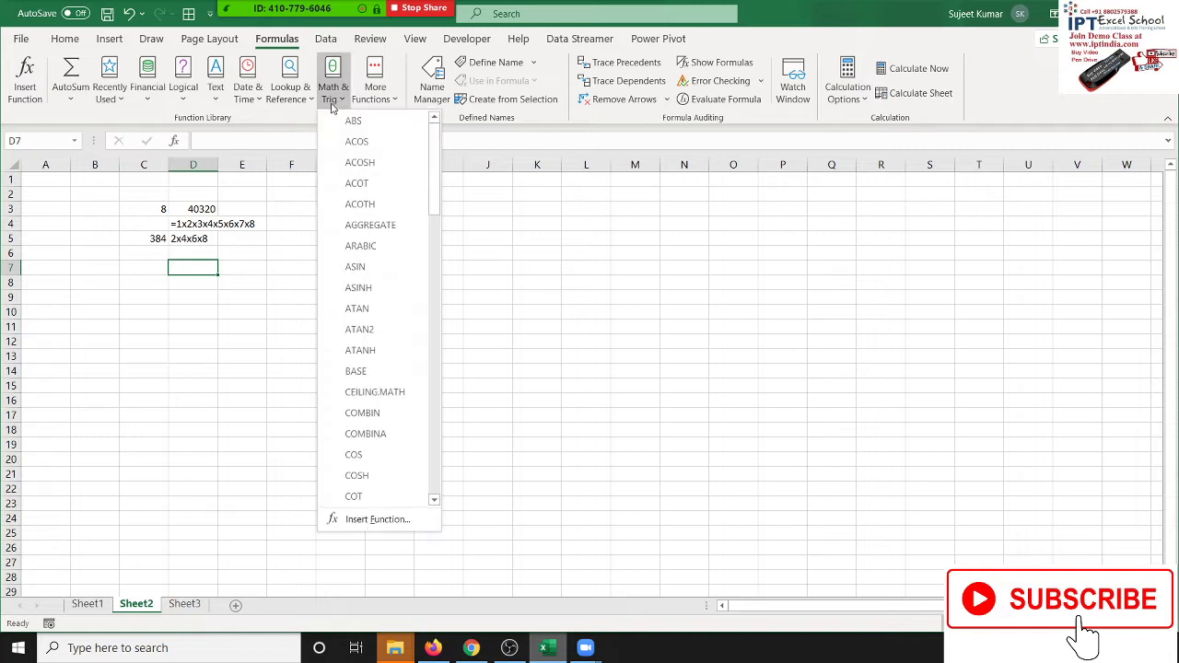
scroll(397, 369, "down", 1)
scroll(401, 374, "down", 2)
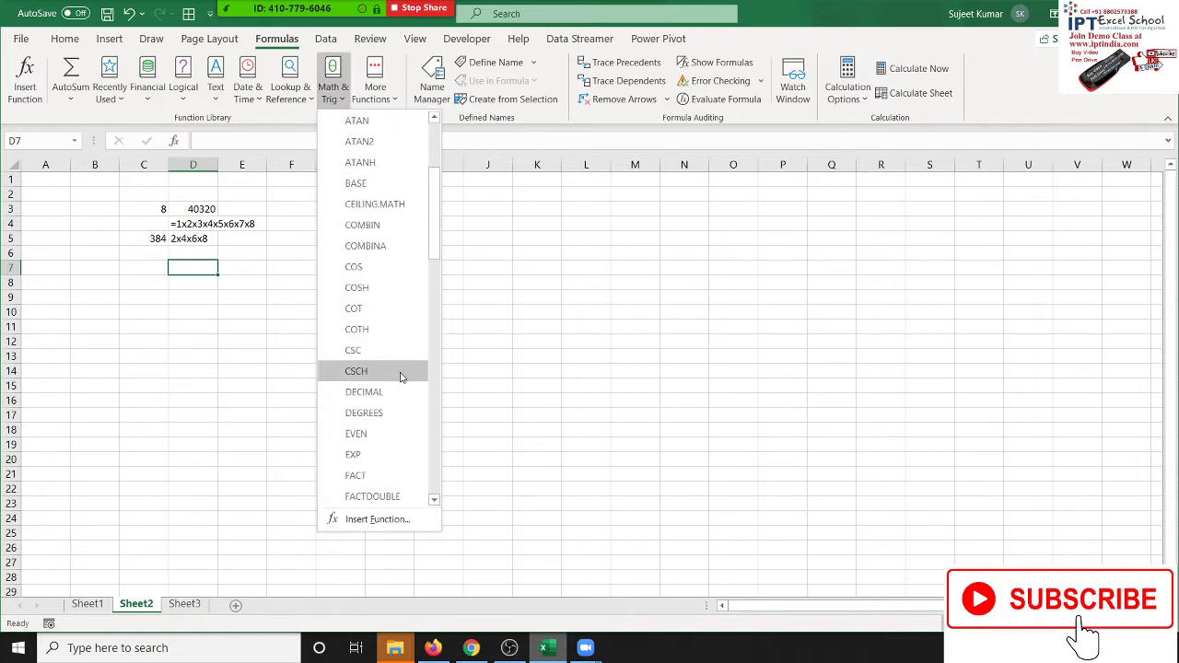
scroll(401, 373, "down", 1)
scroll(396, 367, "down", 1)
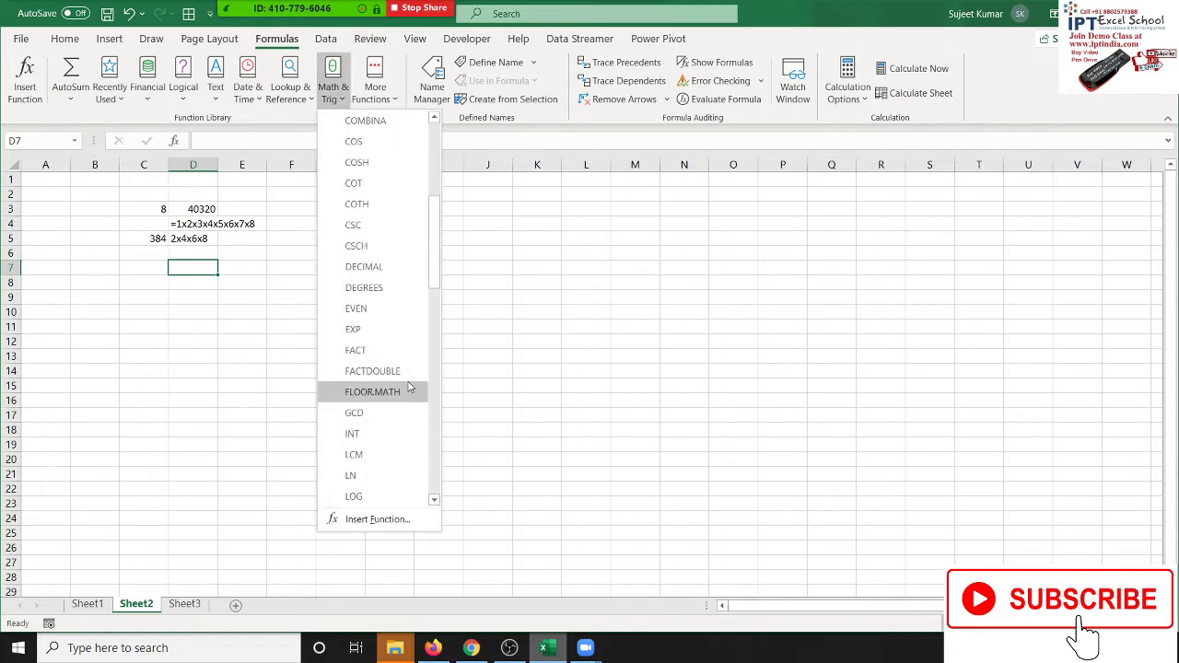
scroll(406, 378, "down", 1)
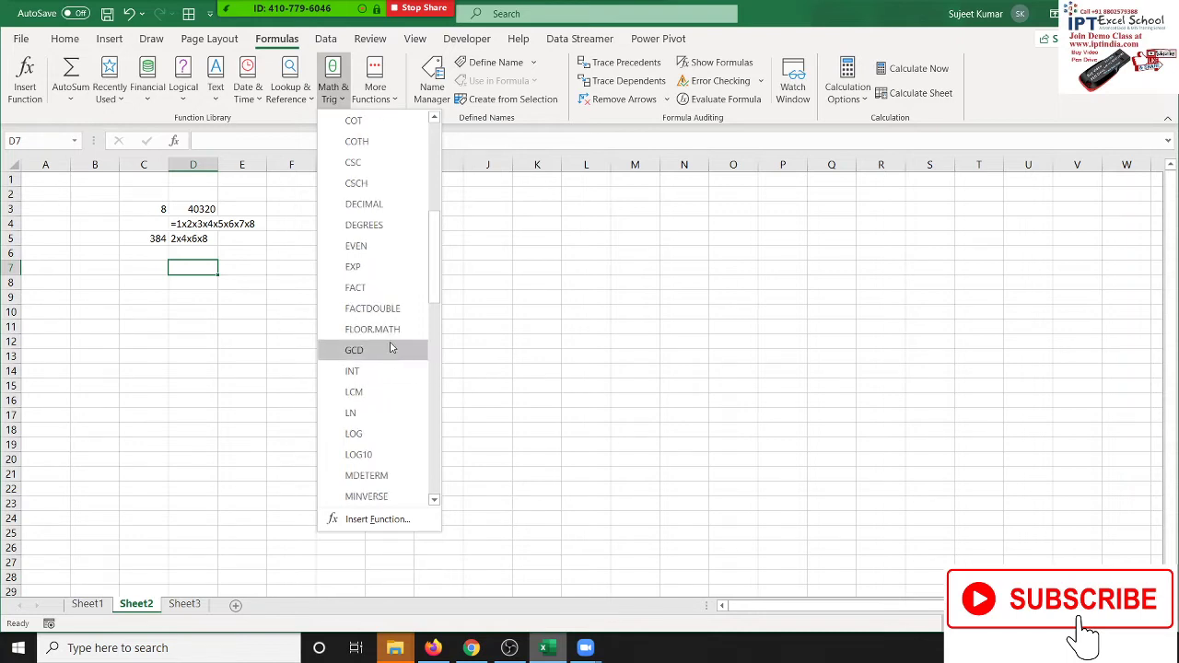
Insert =GCD(50,15) in D7 through Function Arguments, returning 5.
left_click(396, 359)
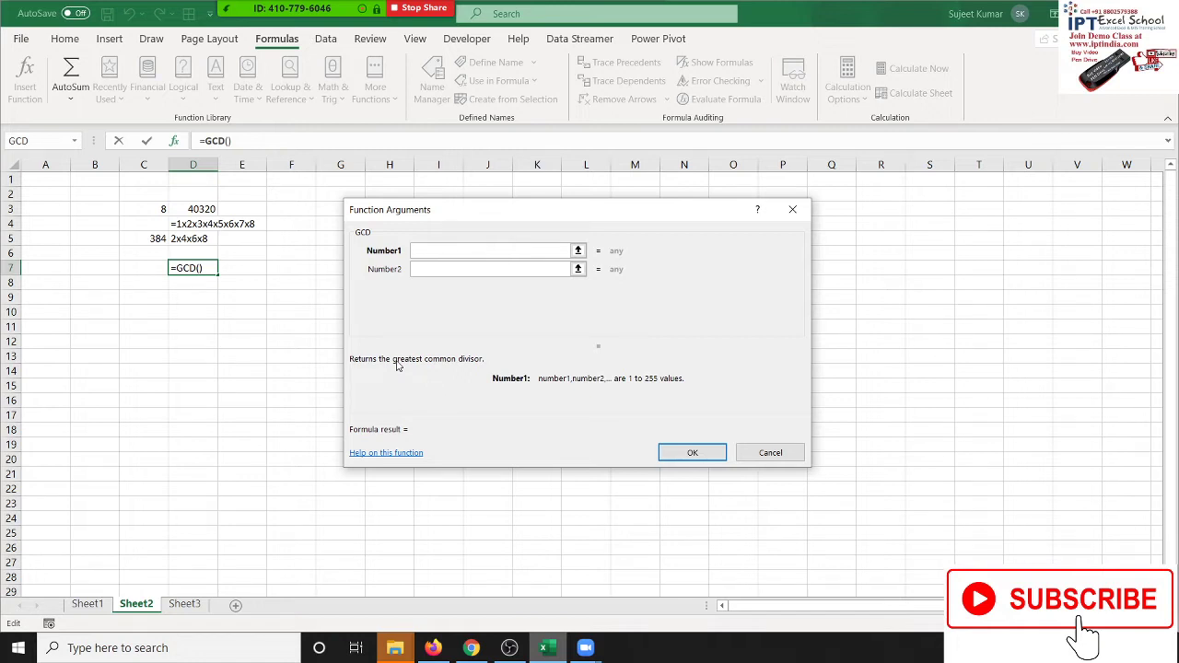
type("85")
key("BackSpace")
key("BackSpace")
type("5")
type("0")
left_click(428, 268)
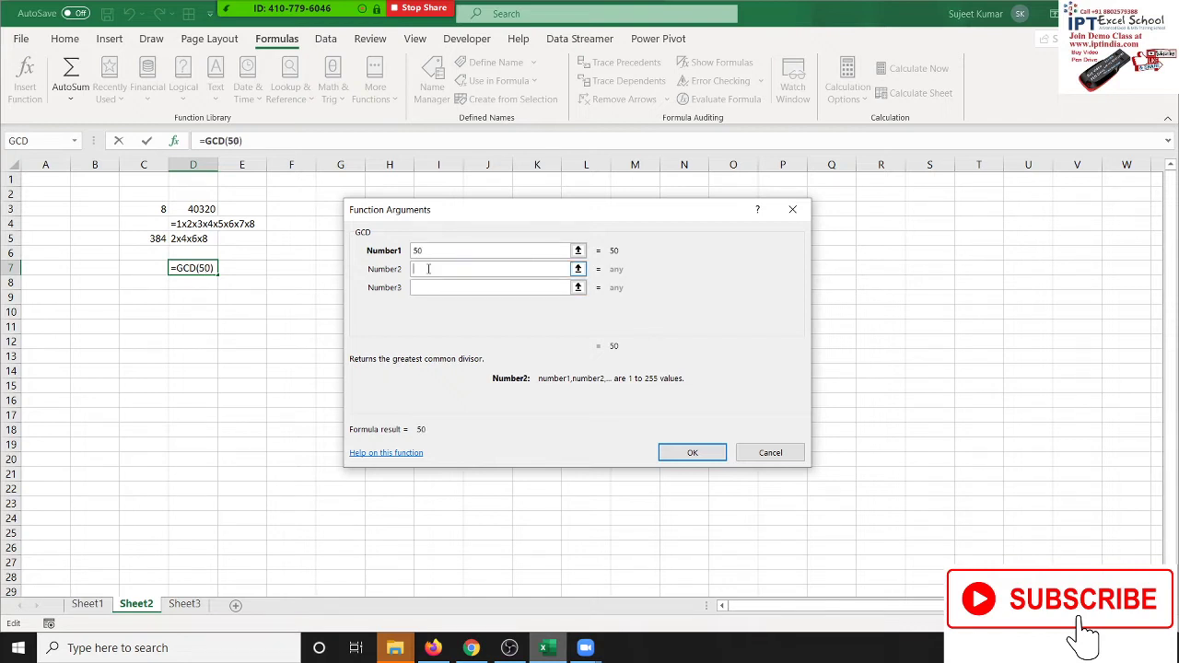
type("15")
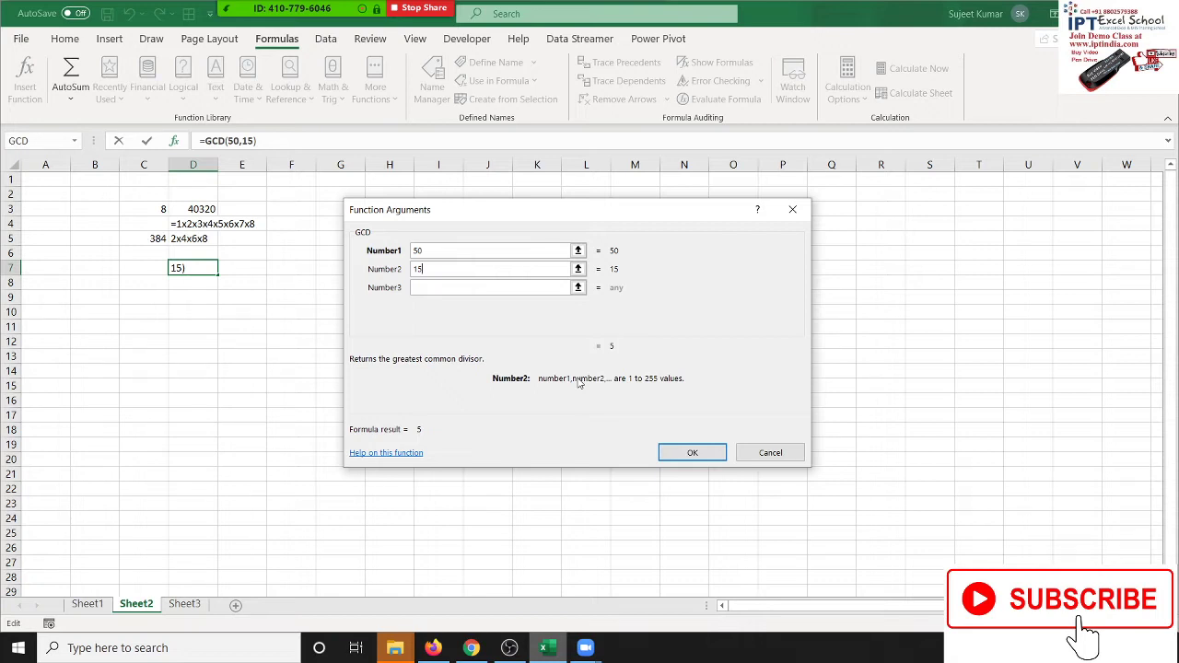
left_click(692, 452)
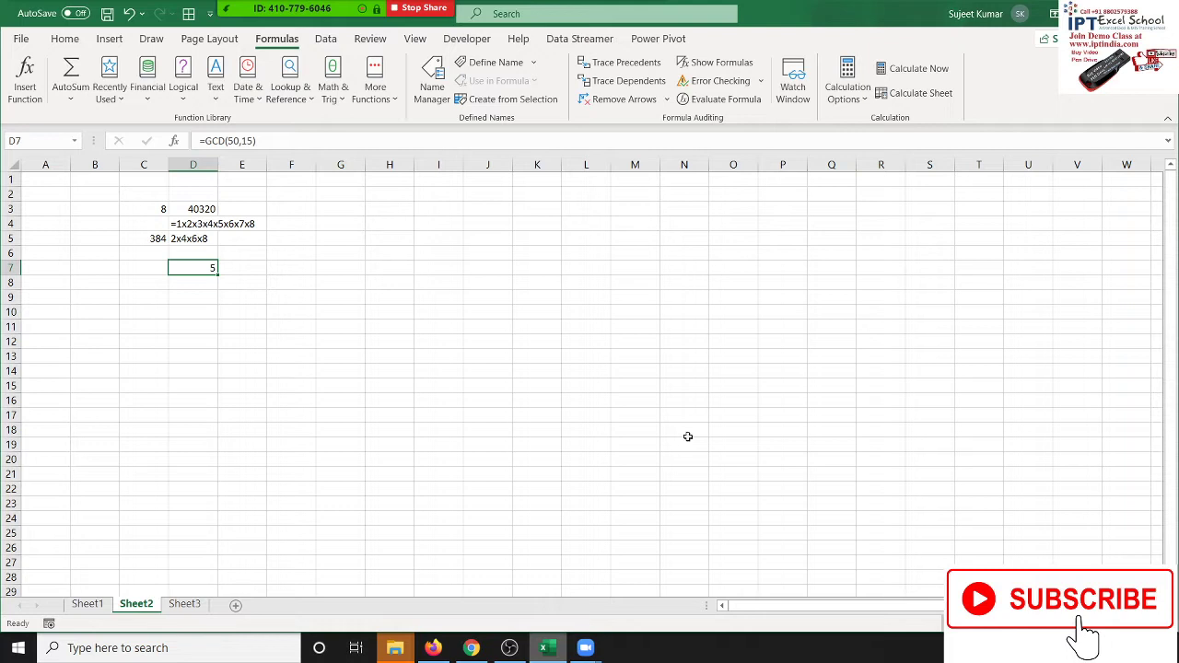
double_click(191, 269)
key("Return")
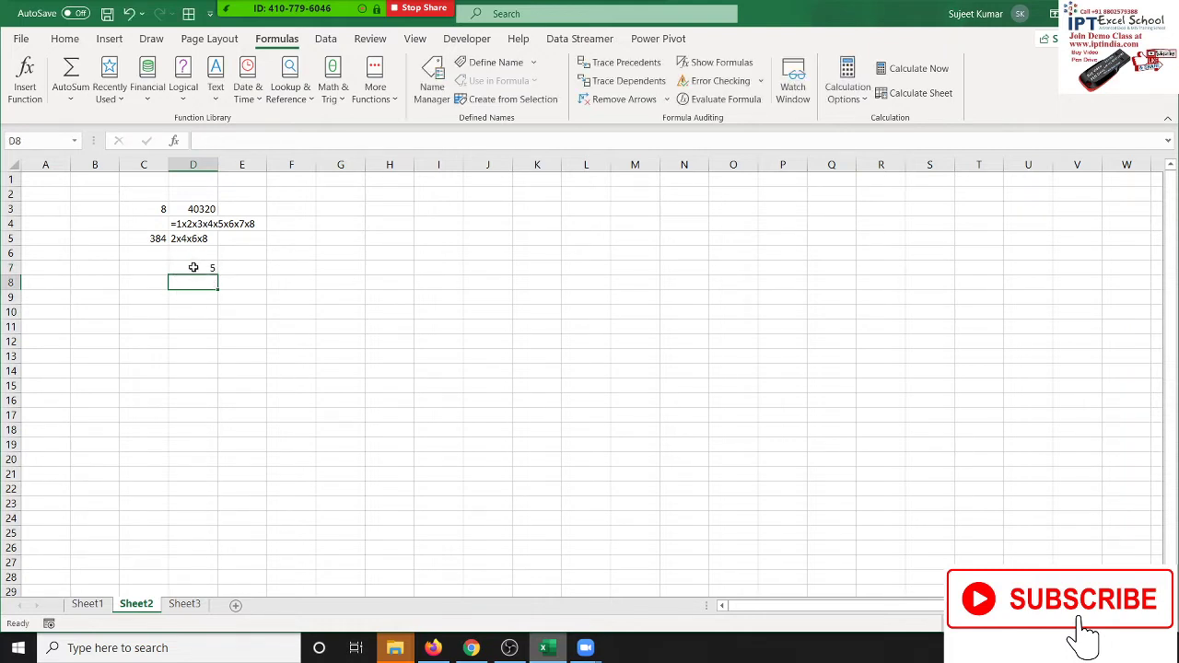
left_click(333, 88)
scroll(423, 319, "down", 3)
scroll(413, 378, "down", 1)
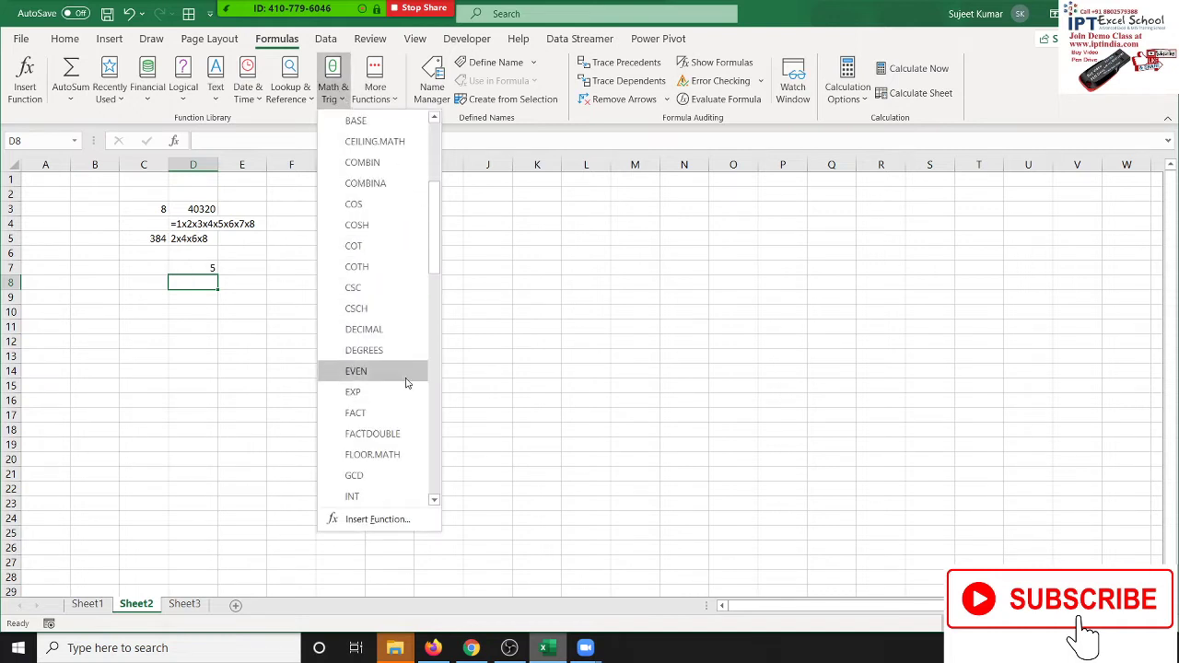
scroll(405, 380, "down", 1)
scroll(406, 381, "down", 1)
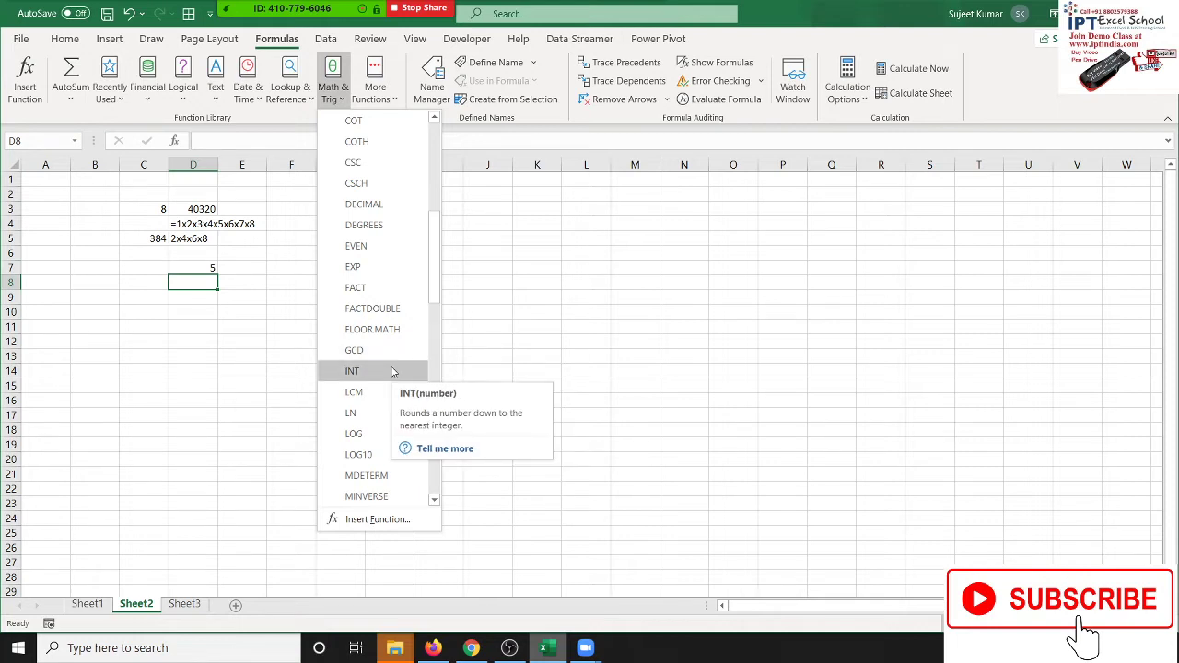
left_click(245, 313)
type("125.6")
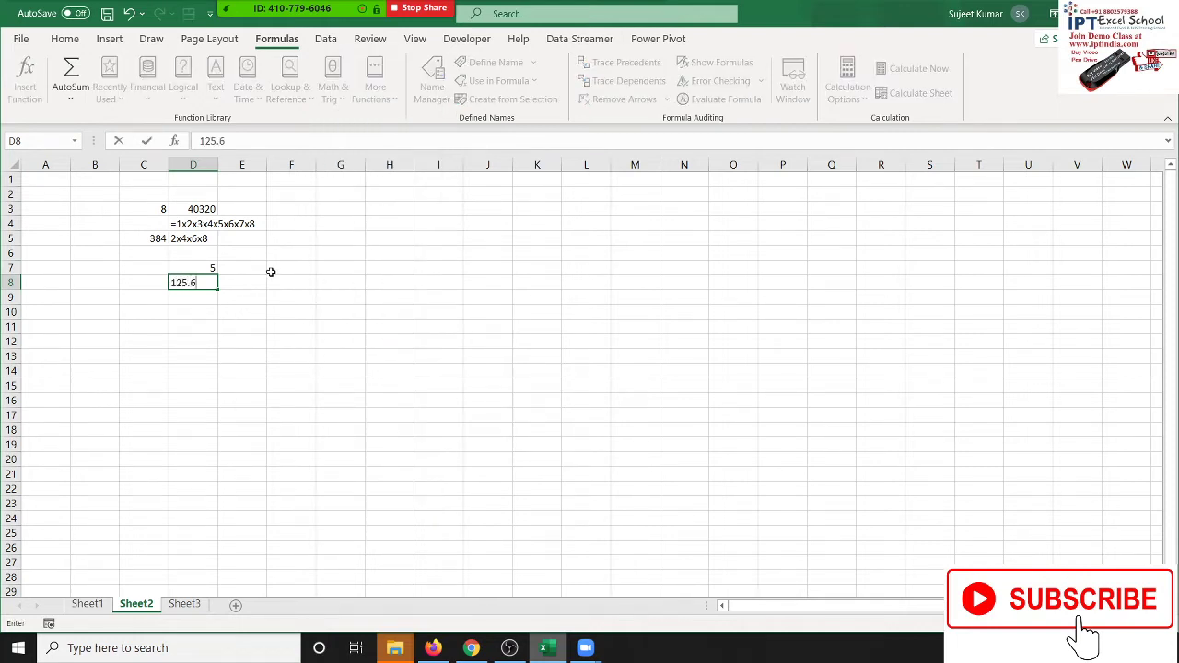
type("3")
key("Return")
key("Up")
key("Right")
type("=")
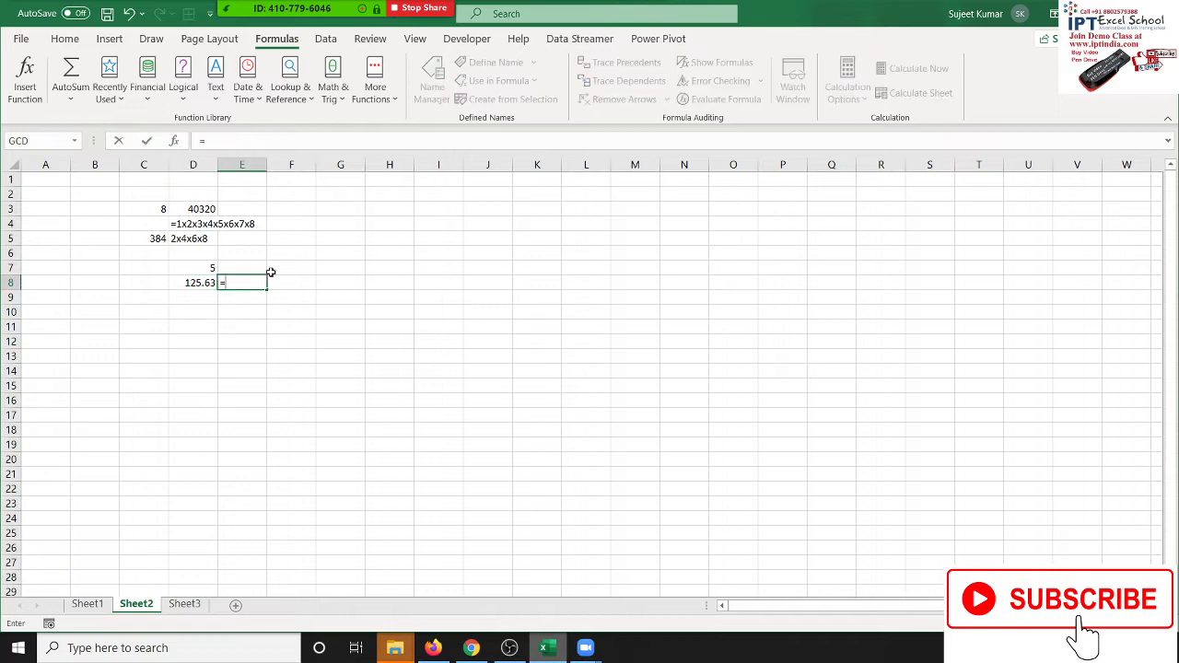
type("int")
key("Left")
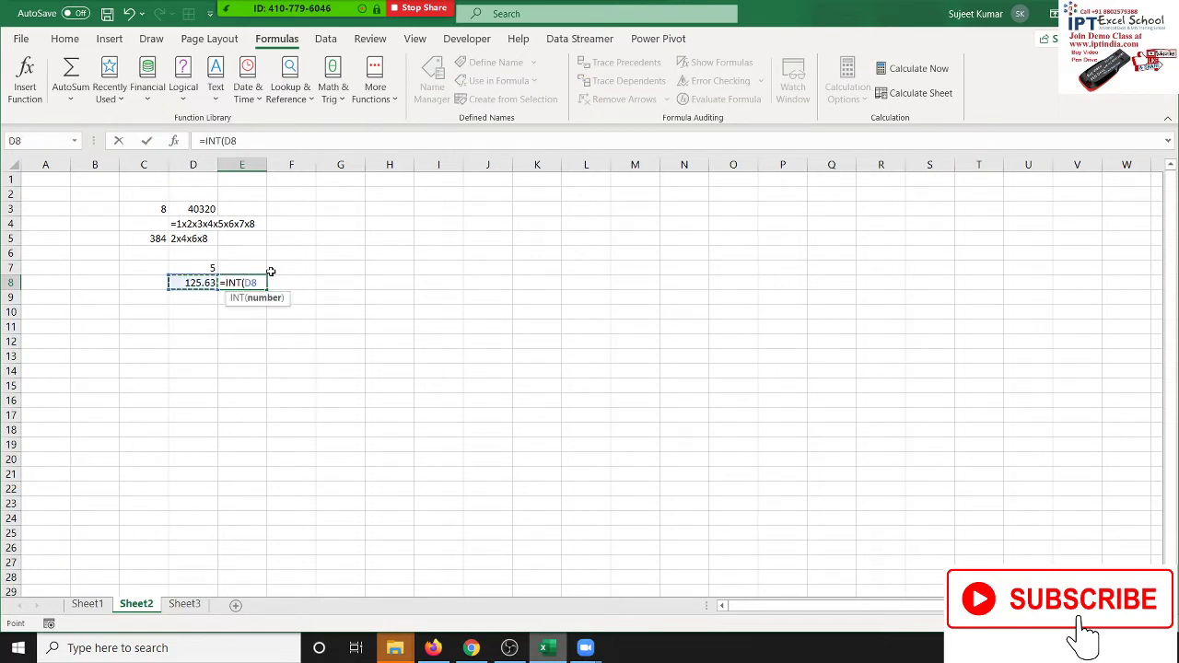
key("Return")
left_click(253, 283)
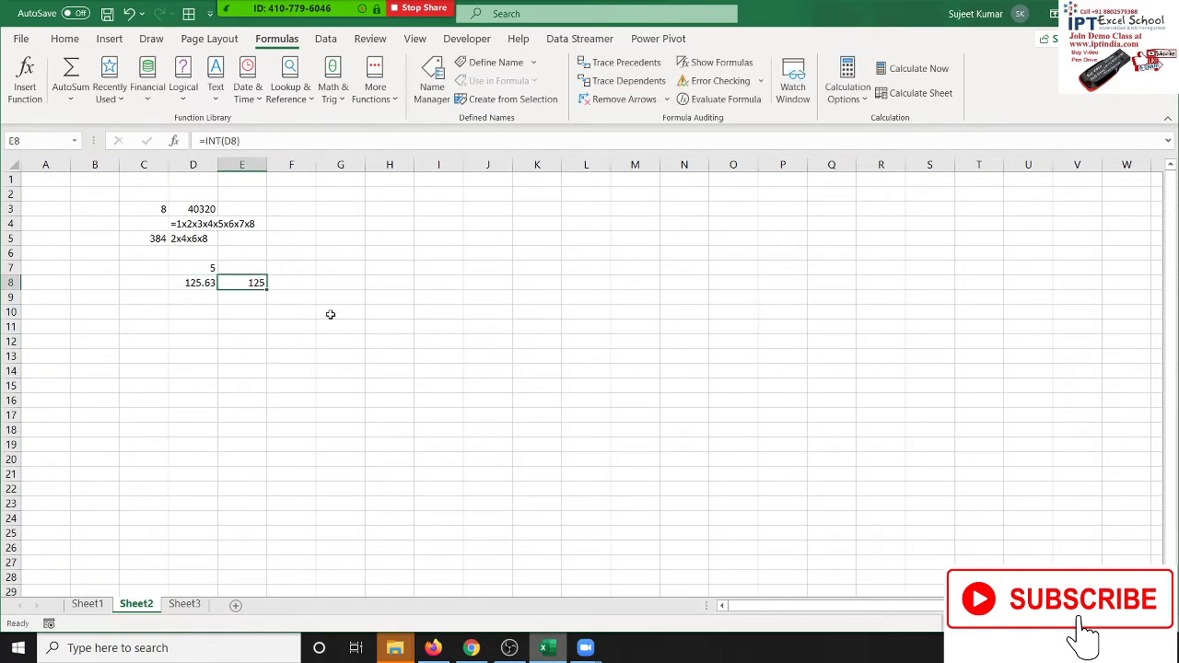
left_click(205, 298)
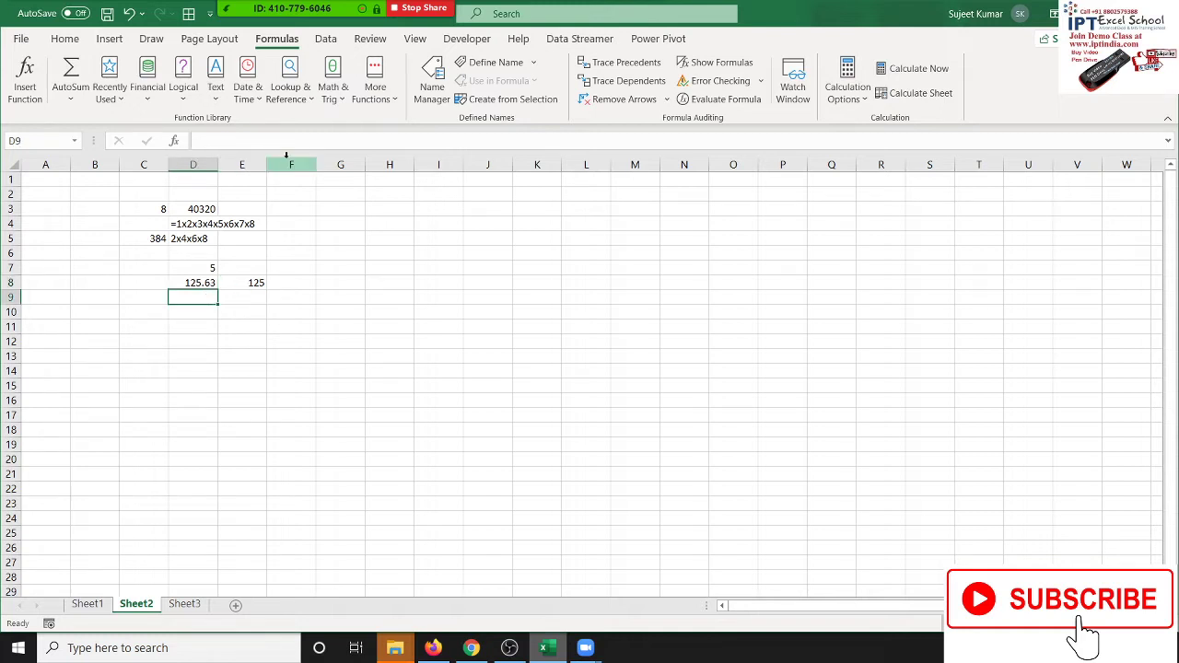
Enter =NOW() in G5.
left_click(361, 236)
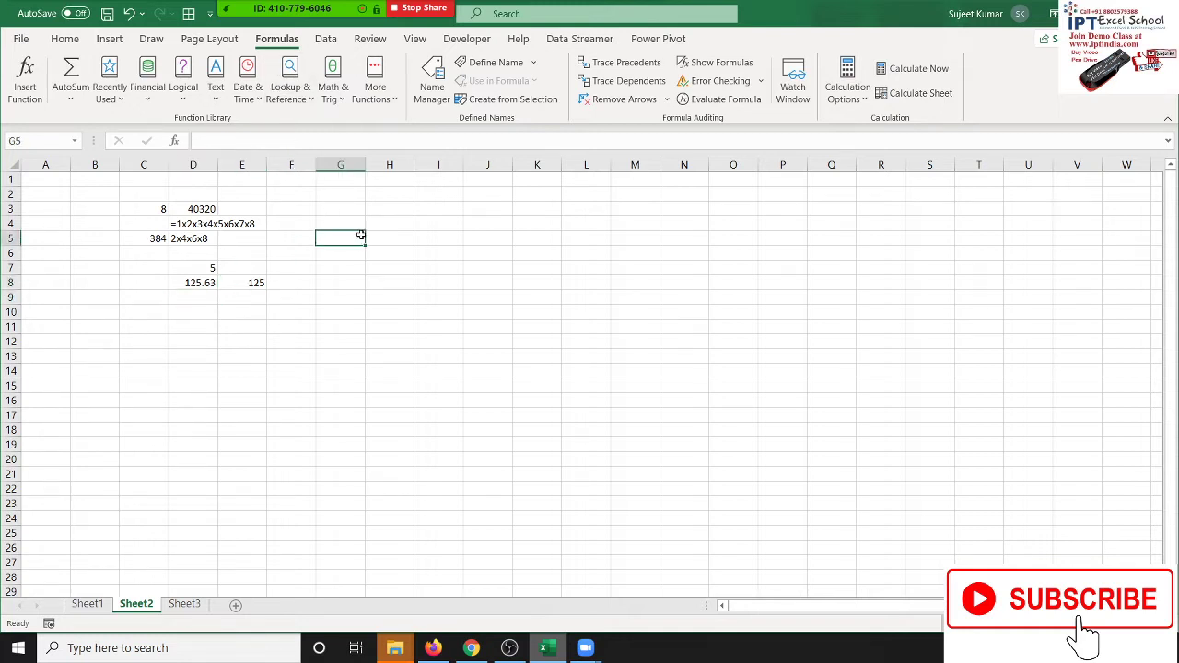
type("=no")
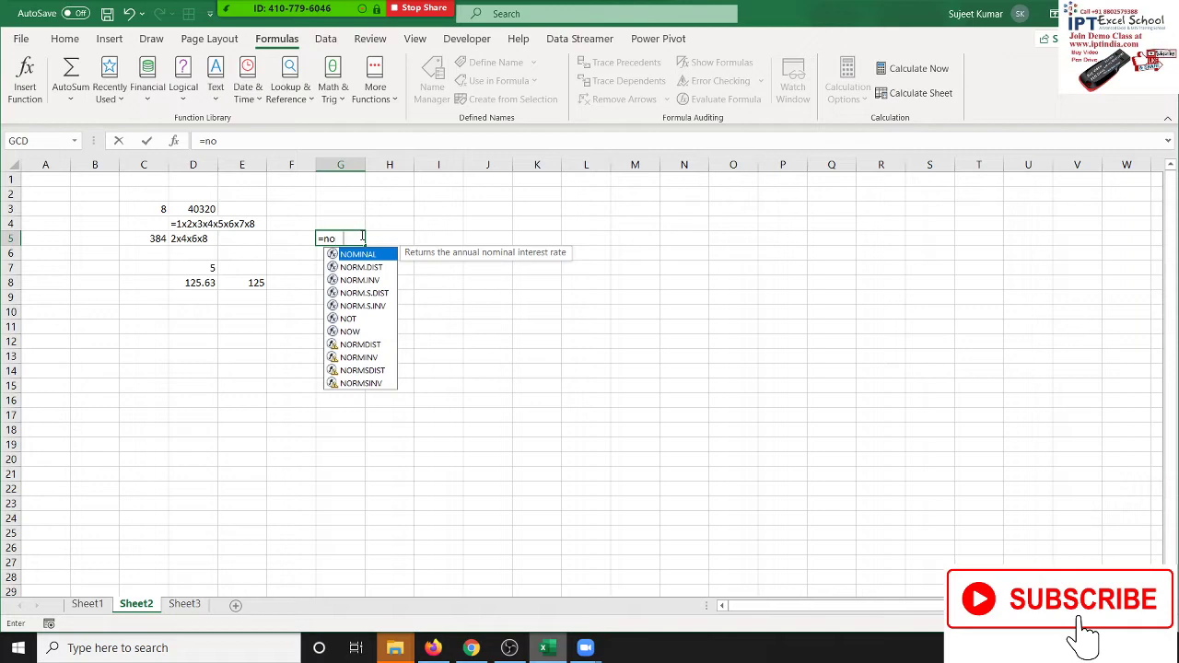
type("w")
key("Tab")
key("Return")
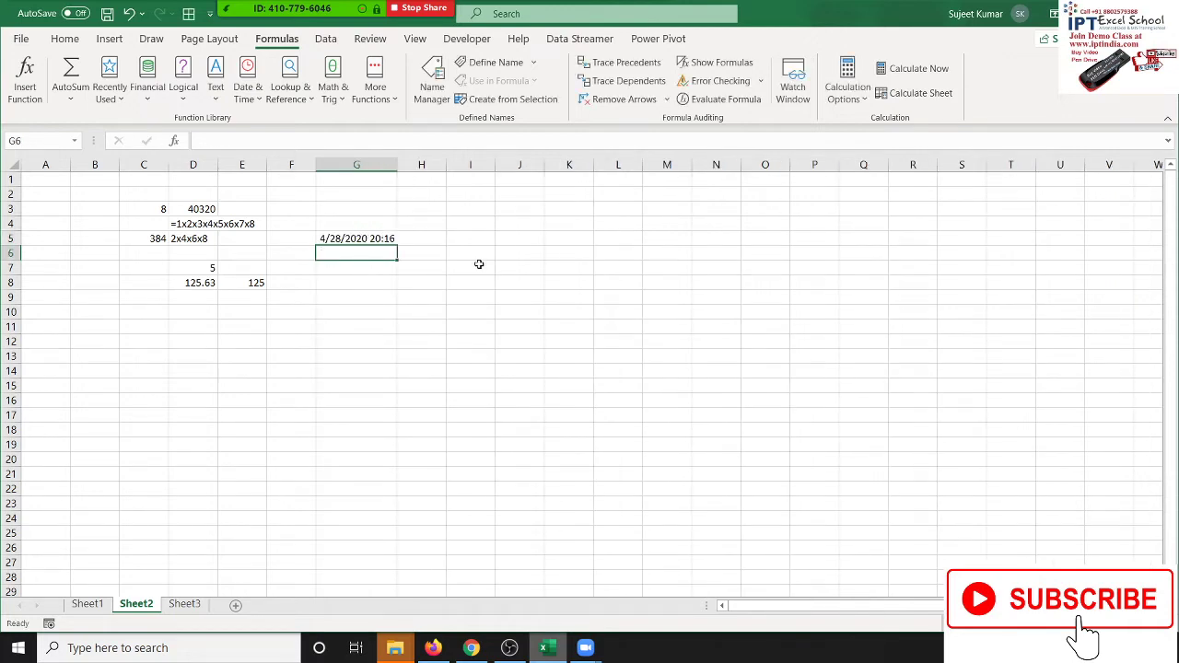
key("Up")
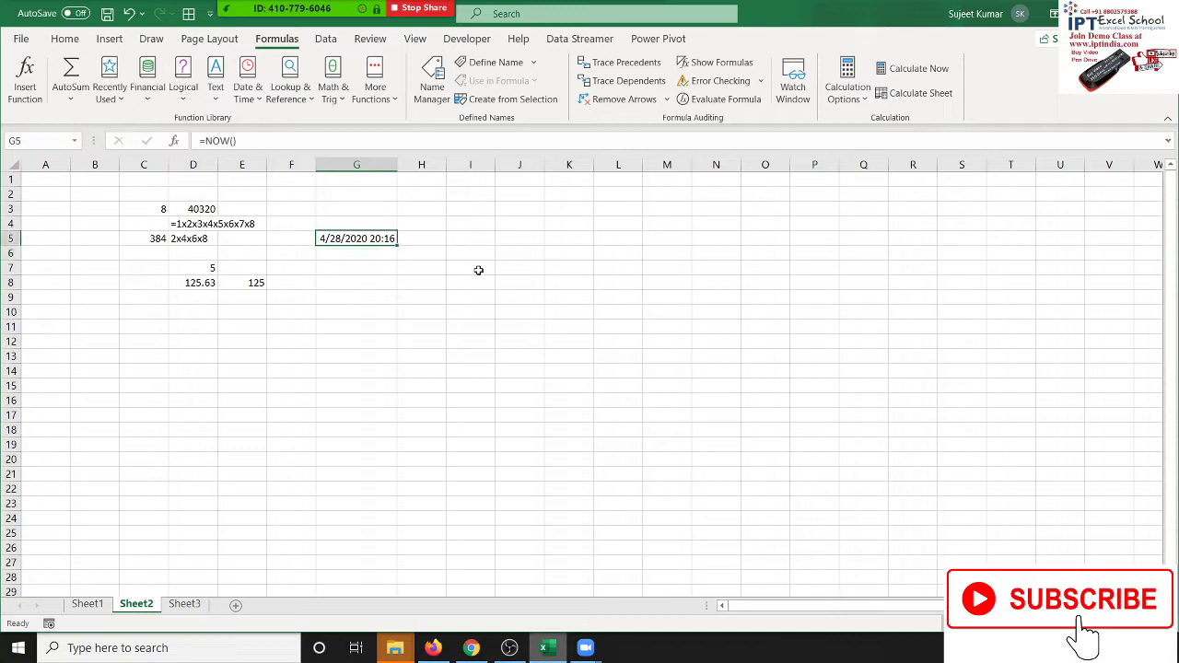
Format G5 as General so it shows the serial number 43949.84458.
left_click(62, 38)
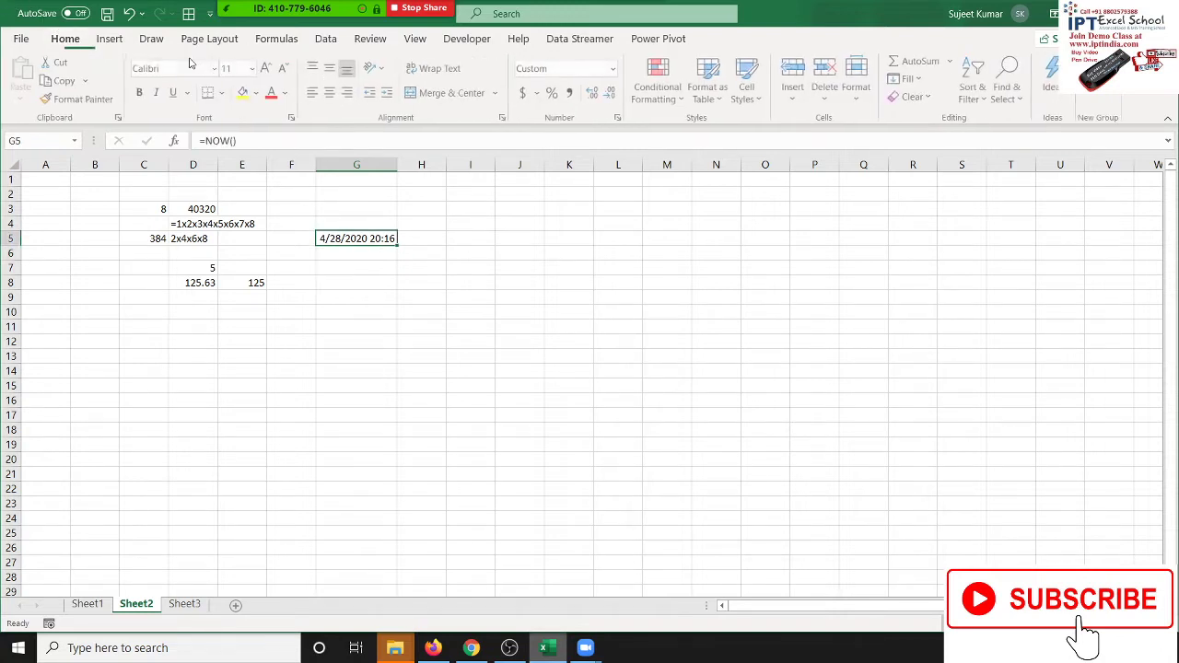
left_click(613, 75)
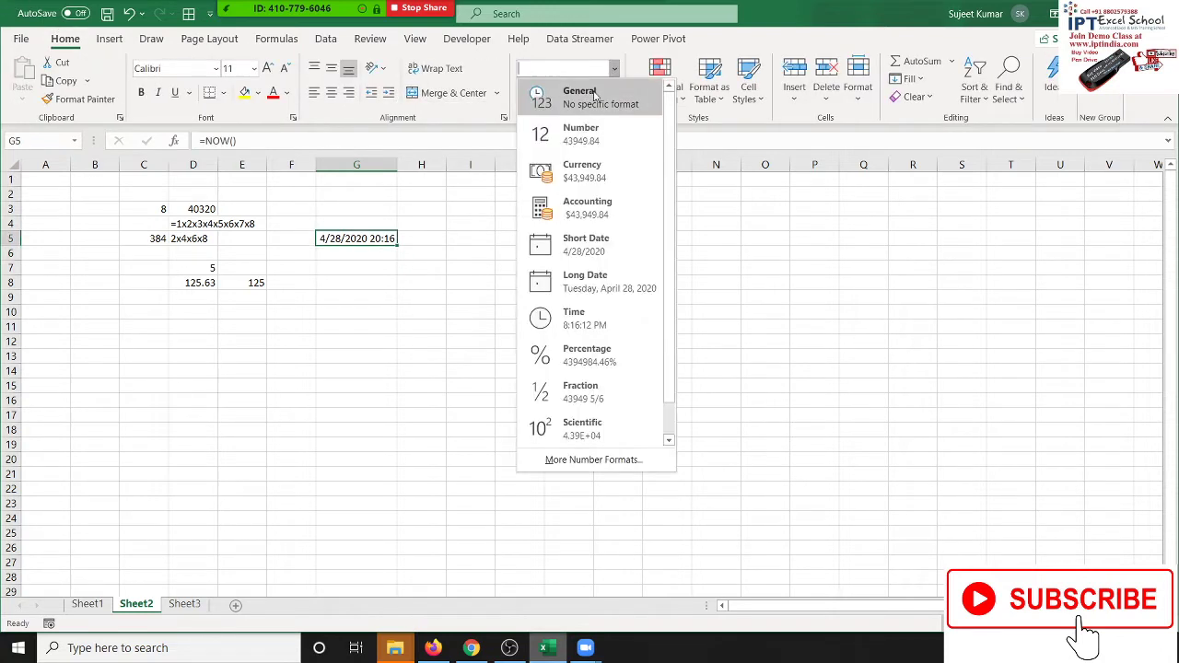
left_click(590, 92)
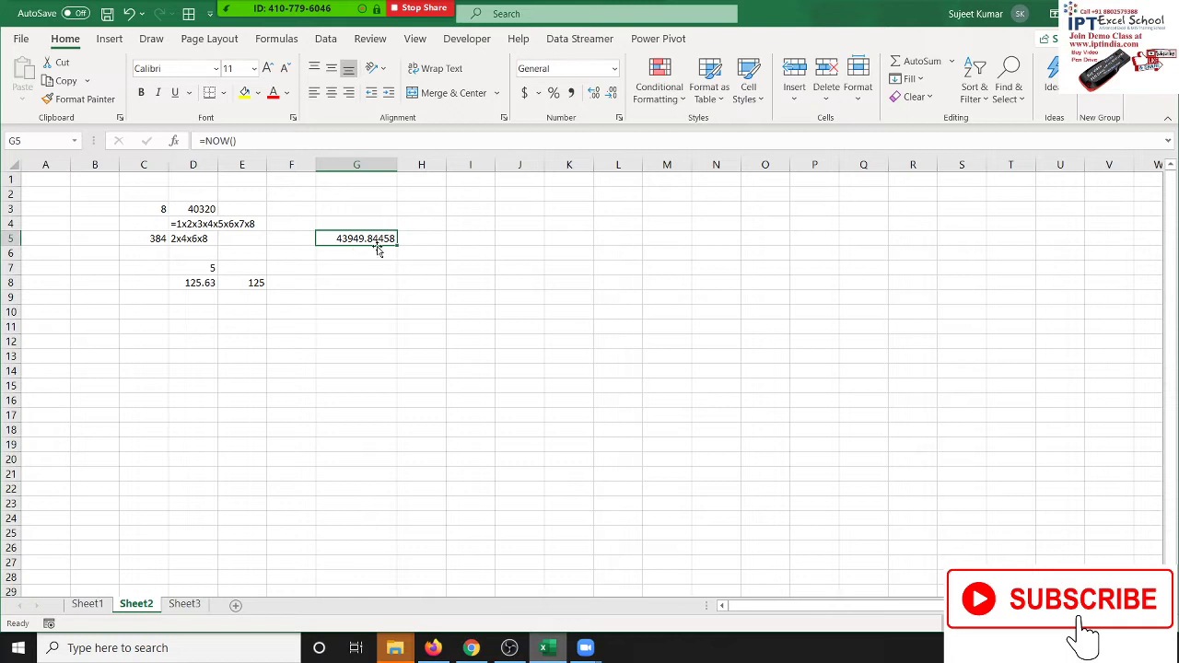
Enter =INT(G5) in G6 to show the date serial 43949.
left_click(375, 253)
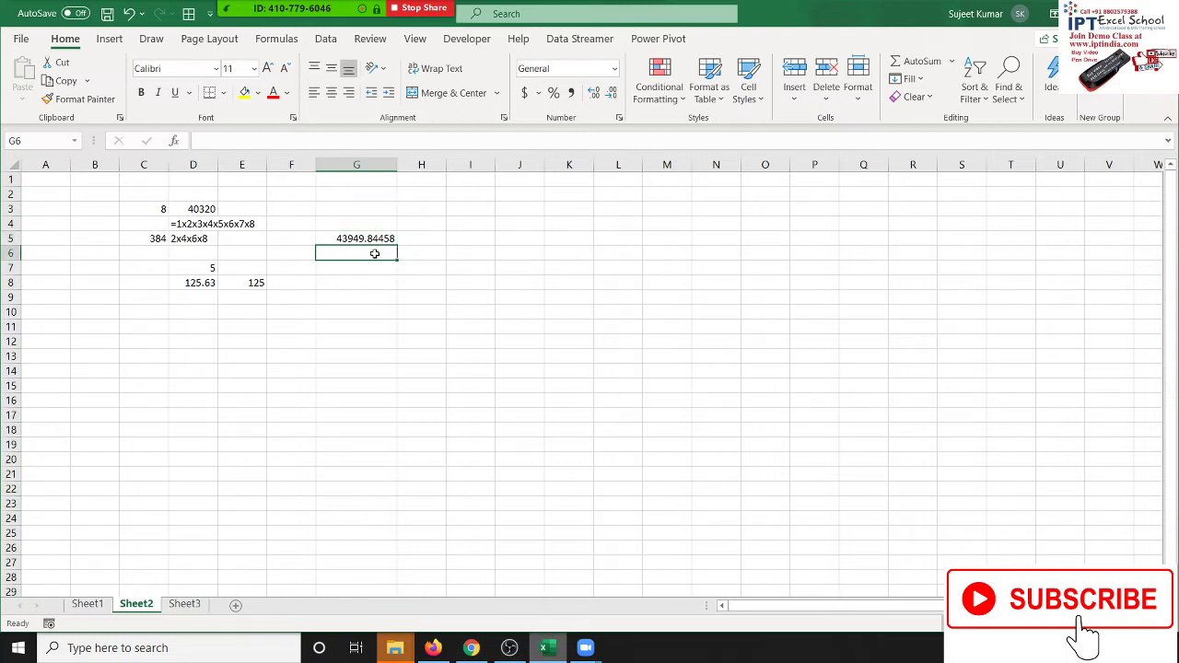
type("=int(")
key("Up")
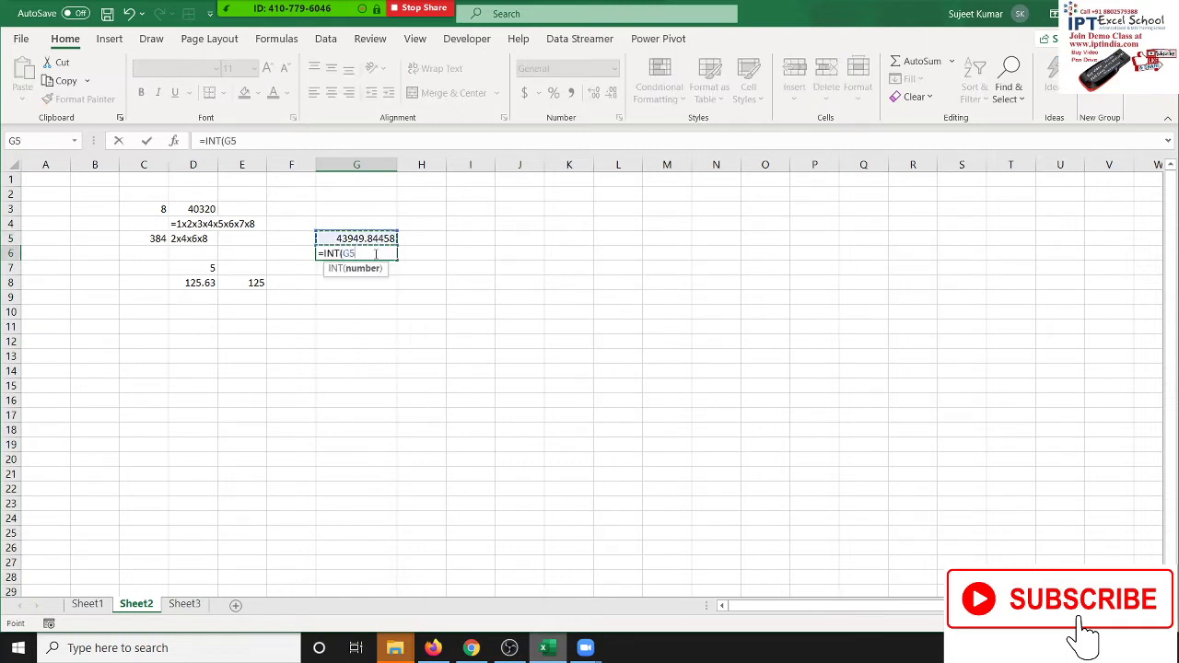
key("Return")
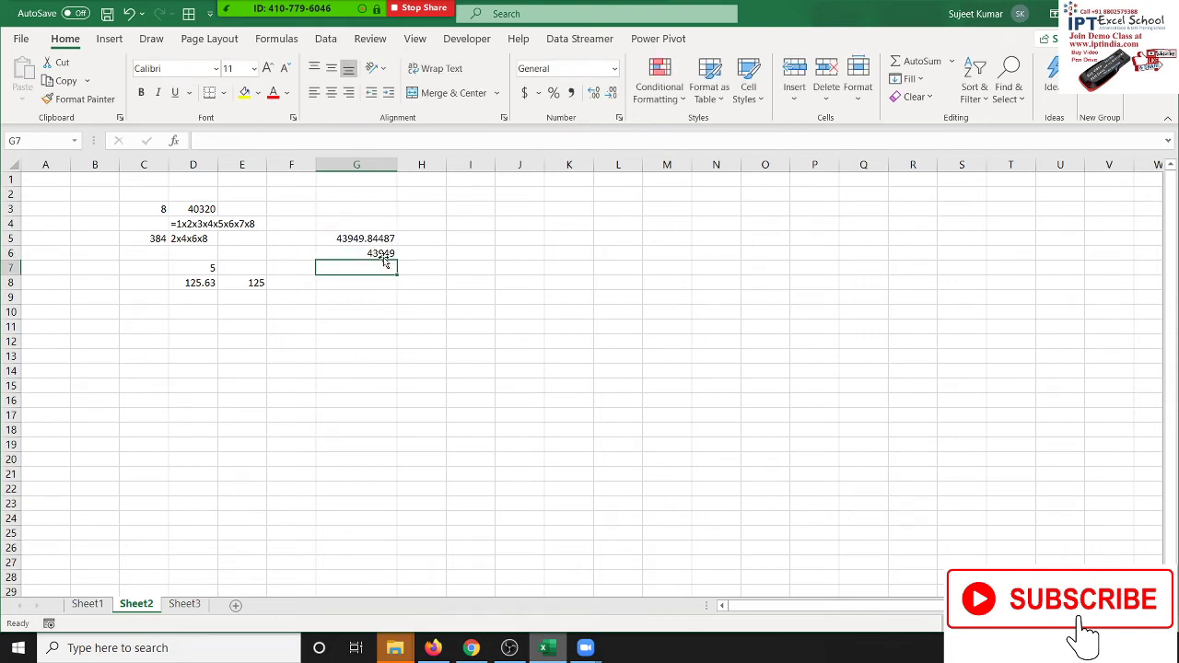
Inspect the formulas behind G6 and G5, then select empty cell D10.
left_click(383, 256)
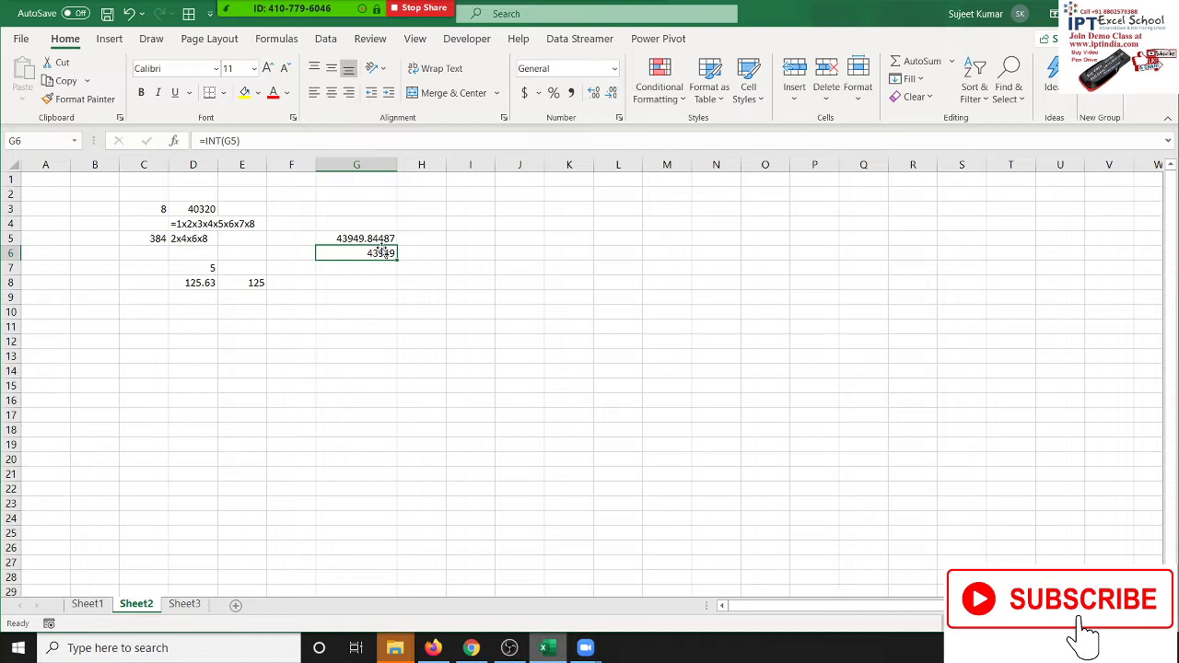
left_click(385, 237)
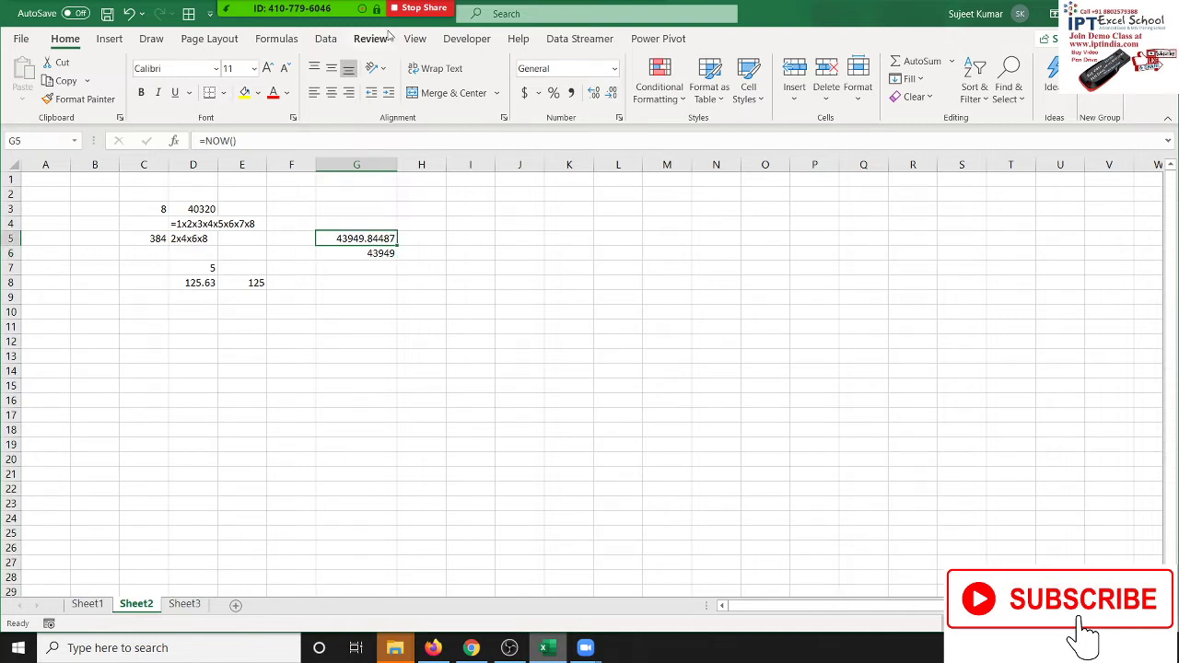
left_click(256, 313)
left_click(195, 308)
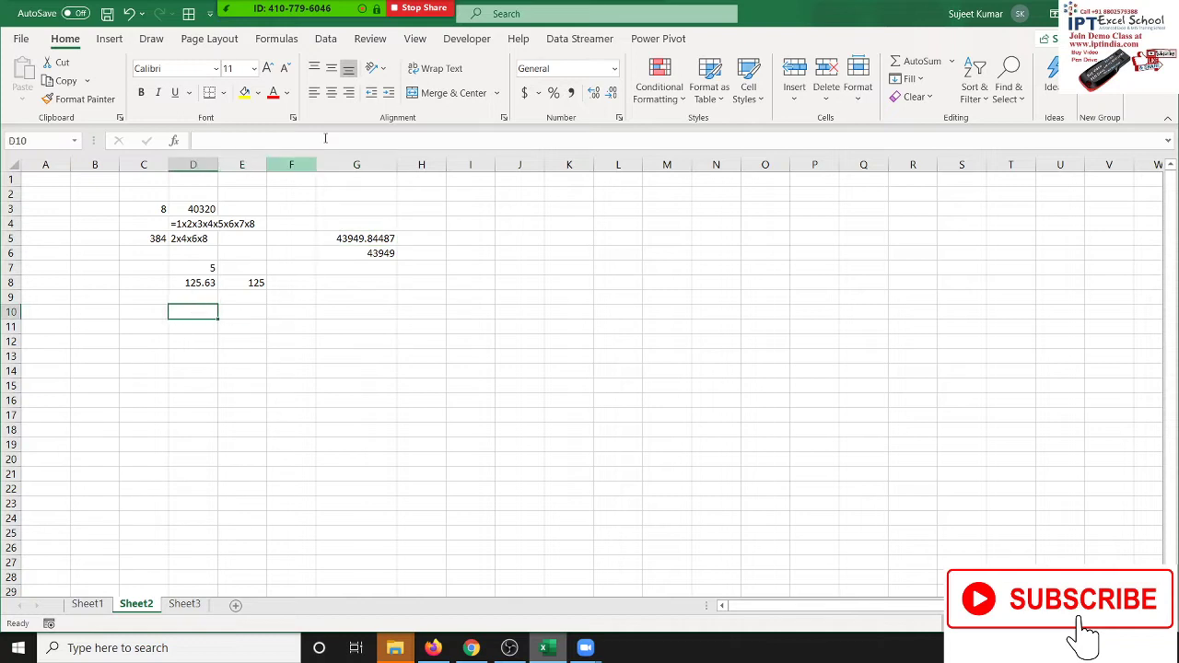
left_click(276, 39)
left_click(332, 92)
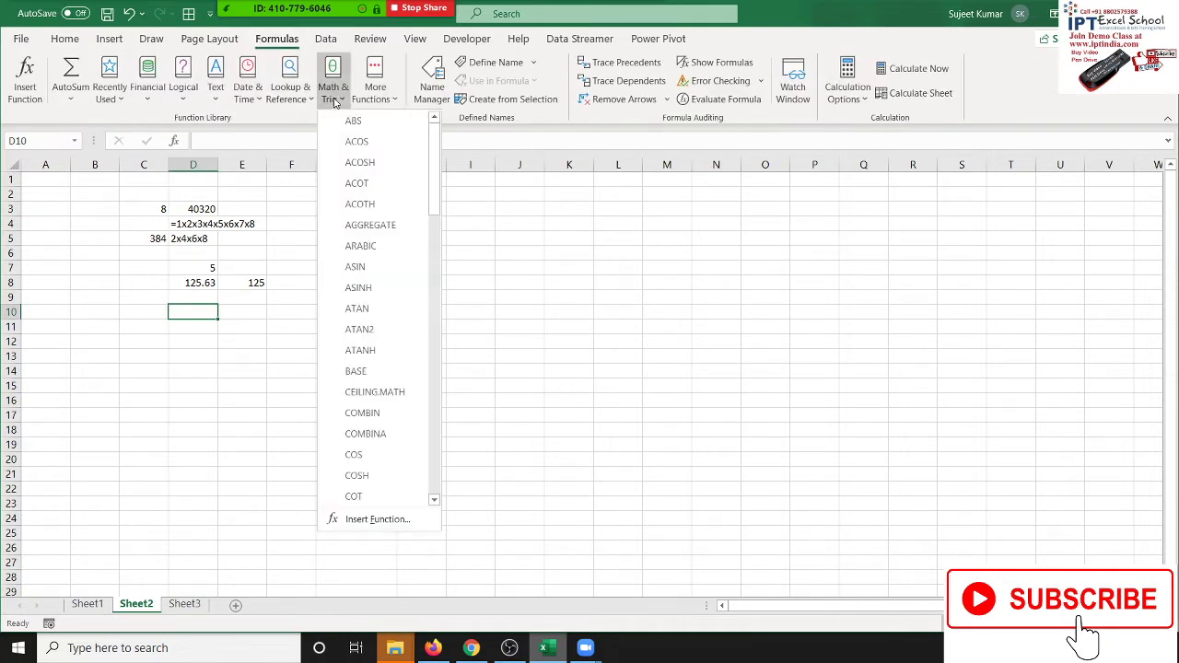
scroll(387, 267, "down", 4)
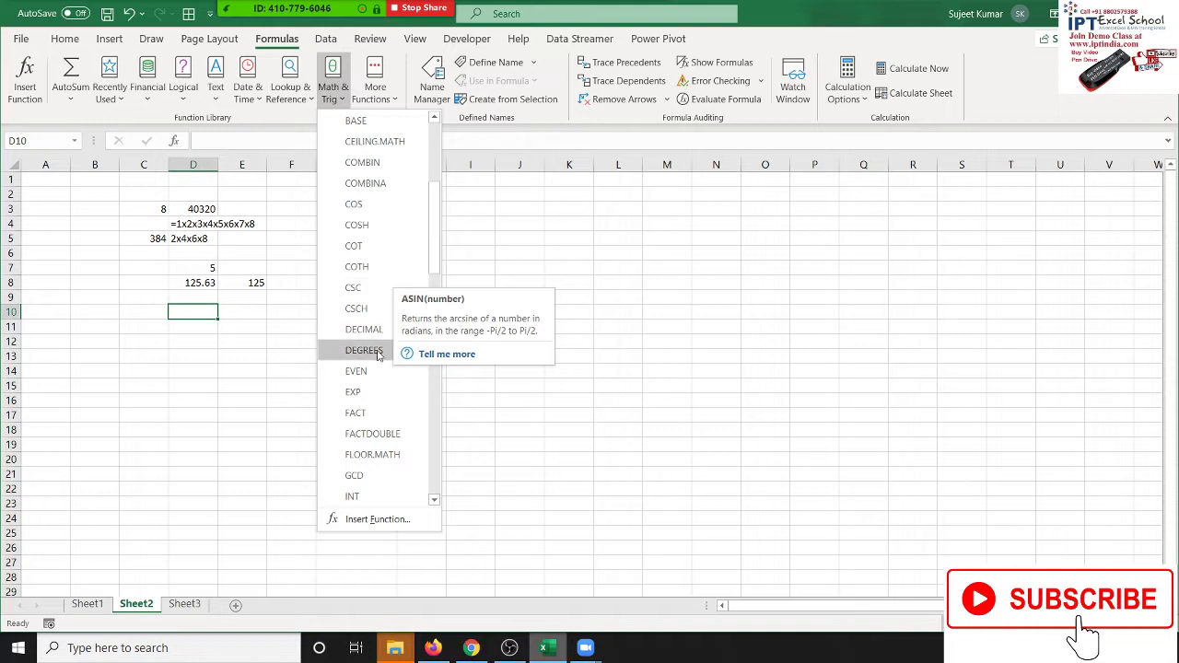
scroll(373, 348, "down", 2)
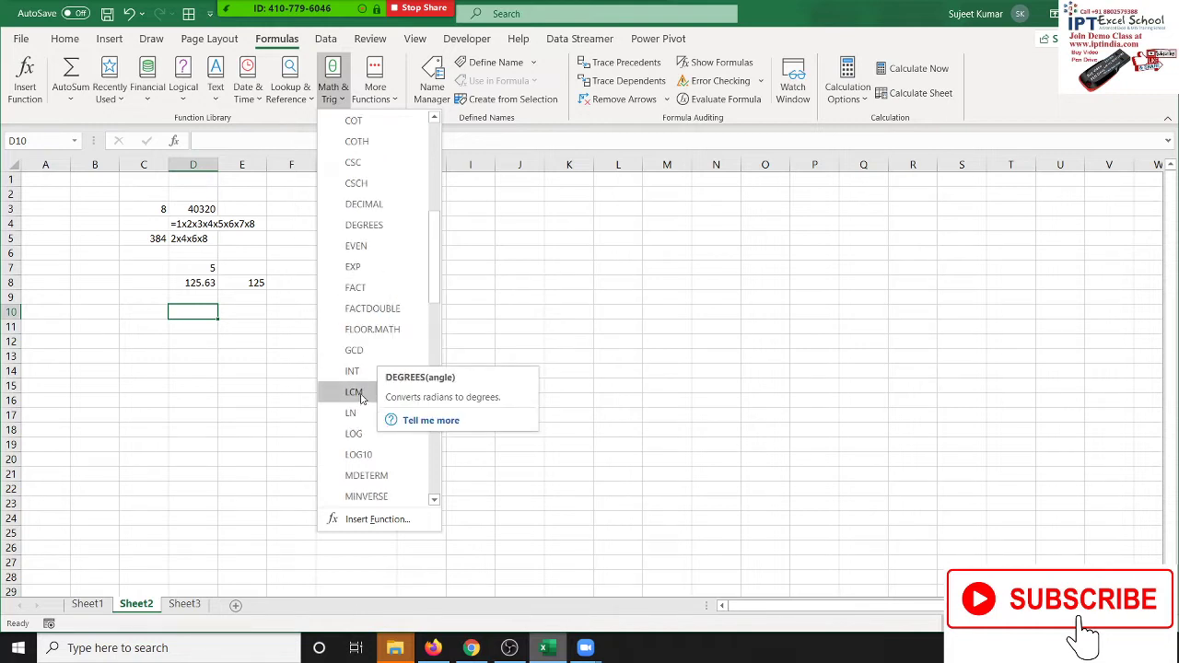
scroll(362, 401, "down", 1)
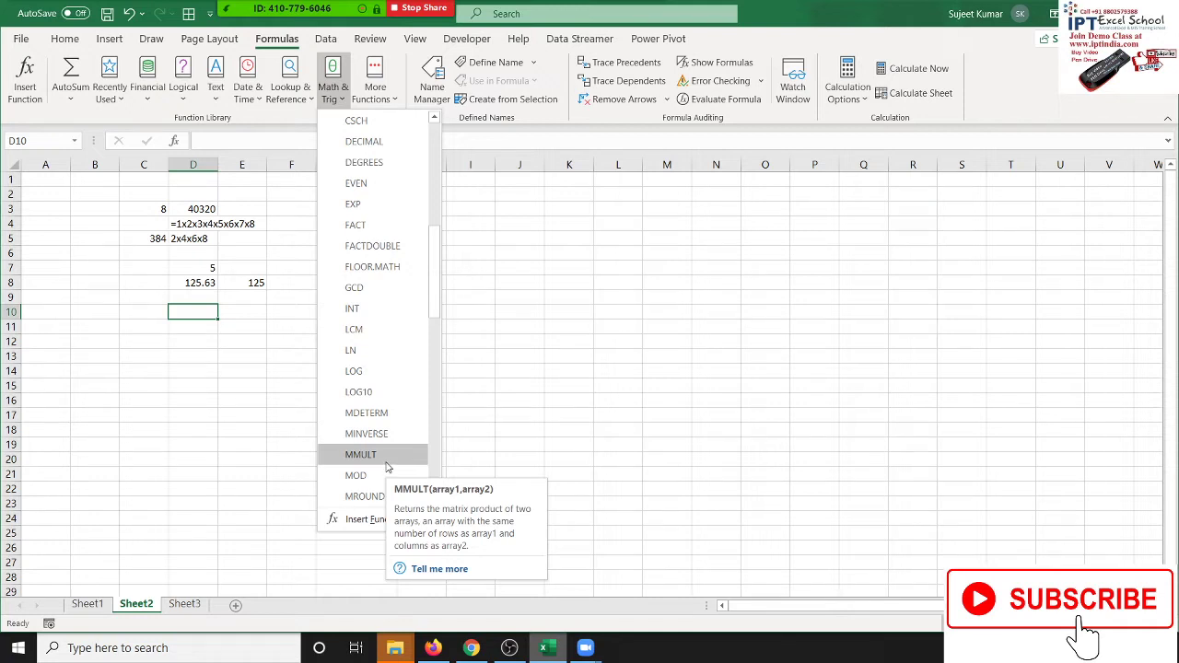
left_click(248, 361)
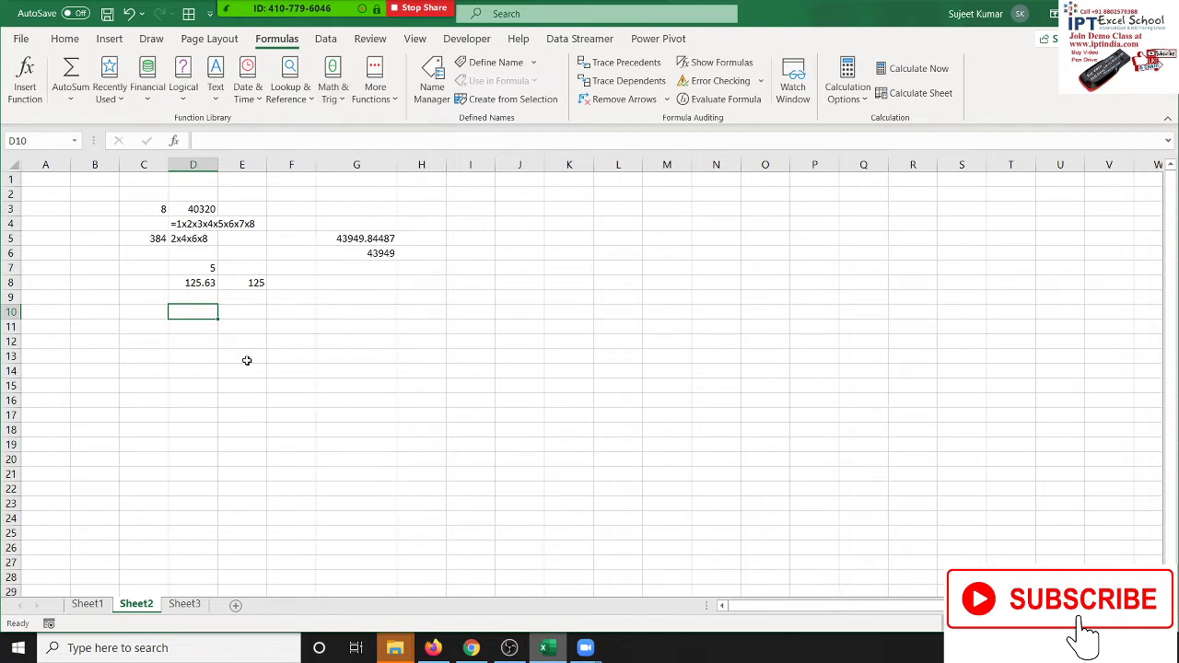
Type 17 into I6 and 50 into J6, leaving J6 selected.
left_click(470, 255)
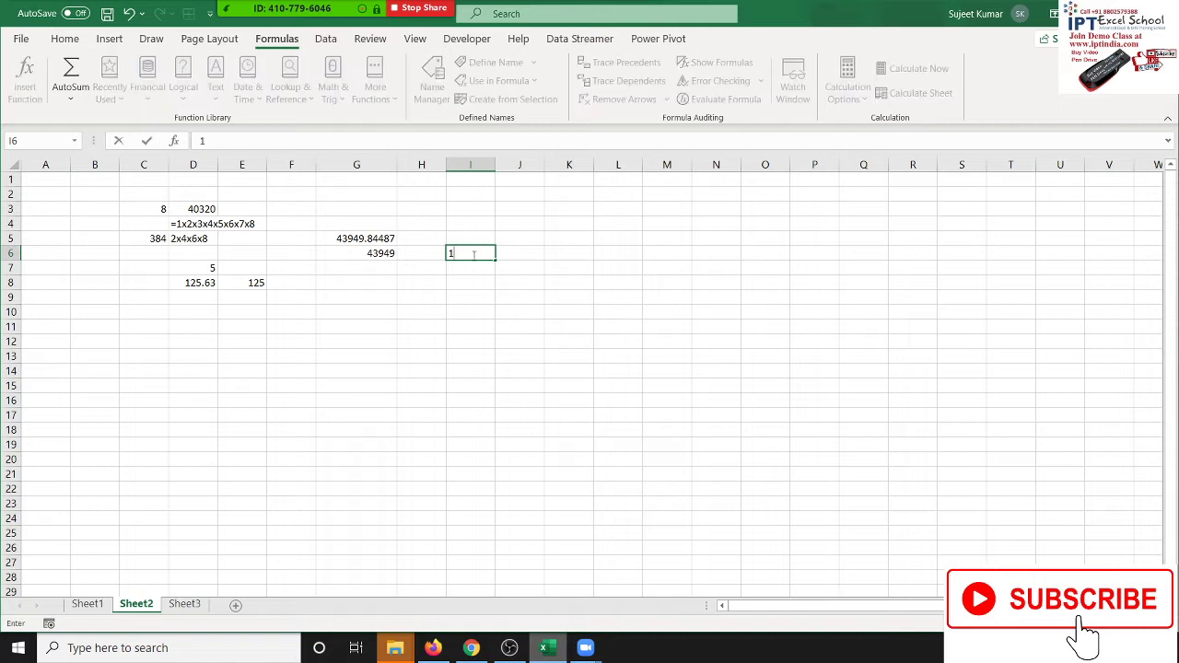
type("17")
key("Tab")
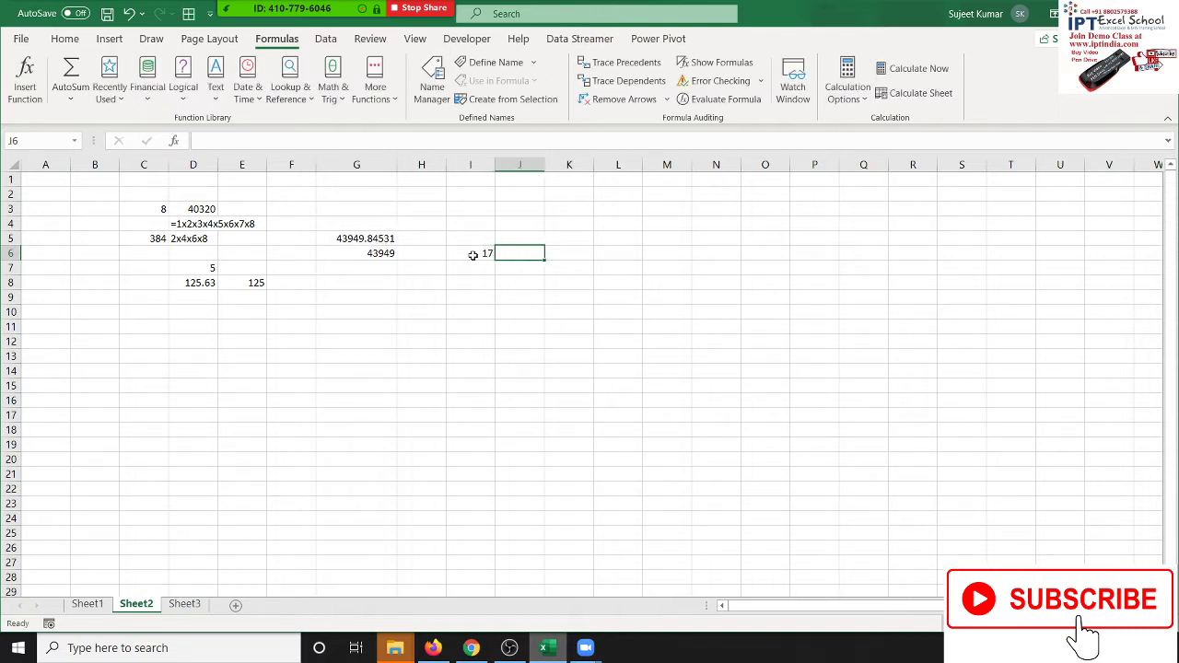
type("50")
key("Return")
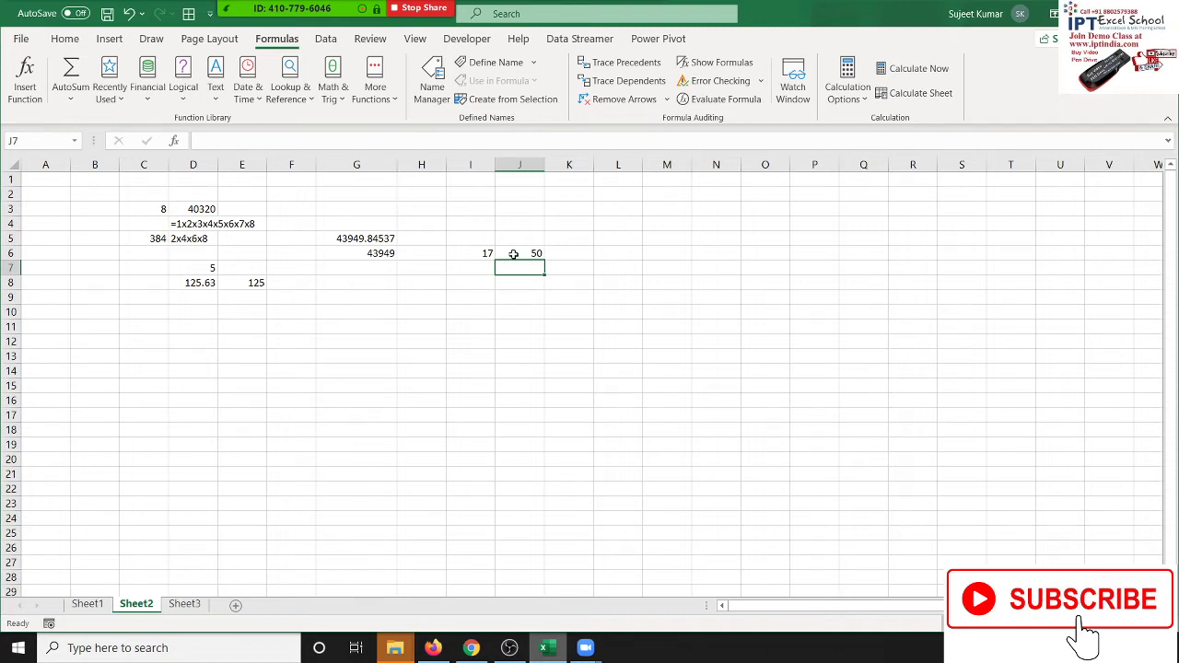
left_click(521, 253)
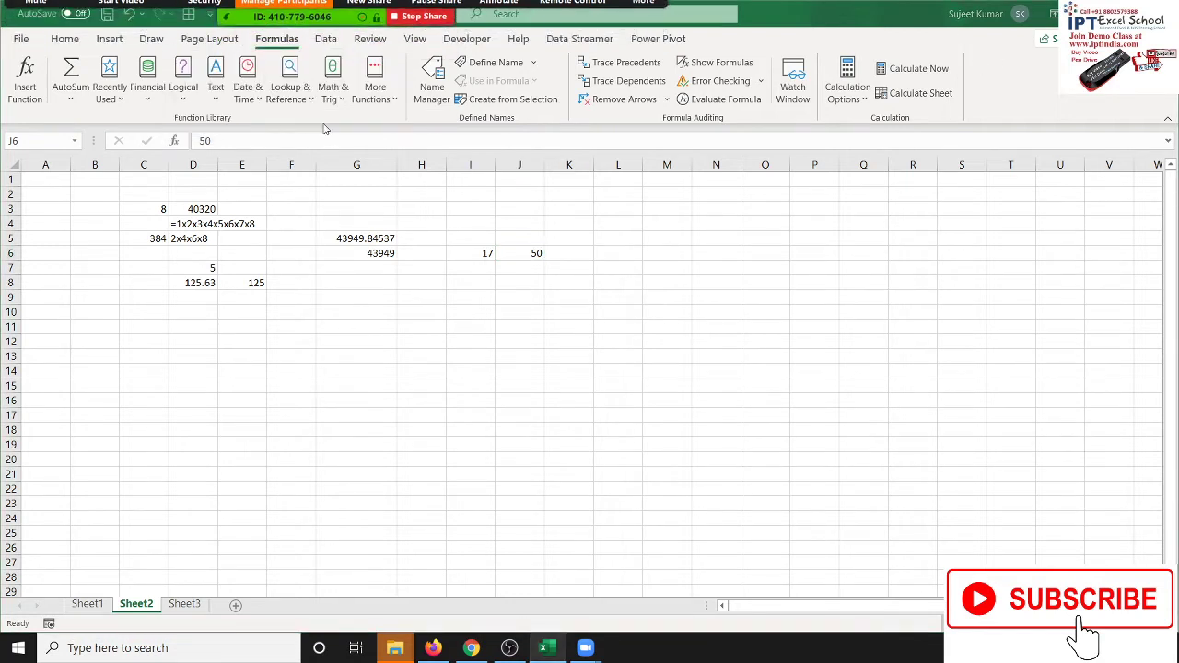
In K6, enter =MROUND(J6,I6) to round 50 to the nearest multiple of 17, giving 51.
left_click(577, 256)
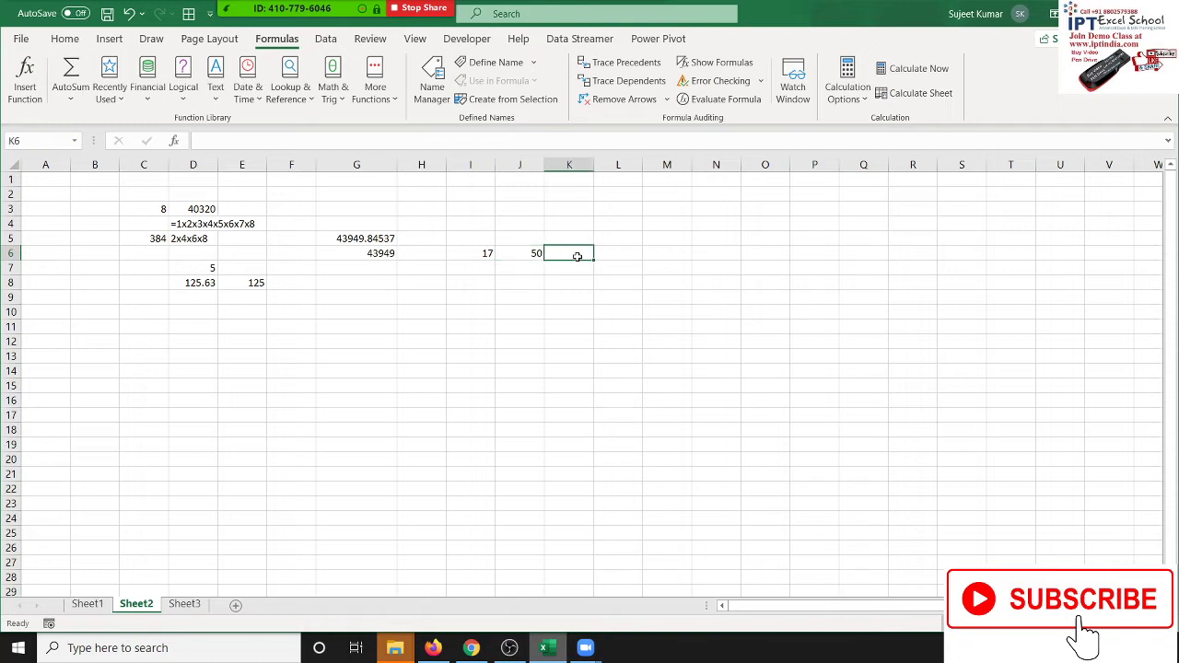
type("=m")
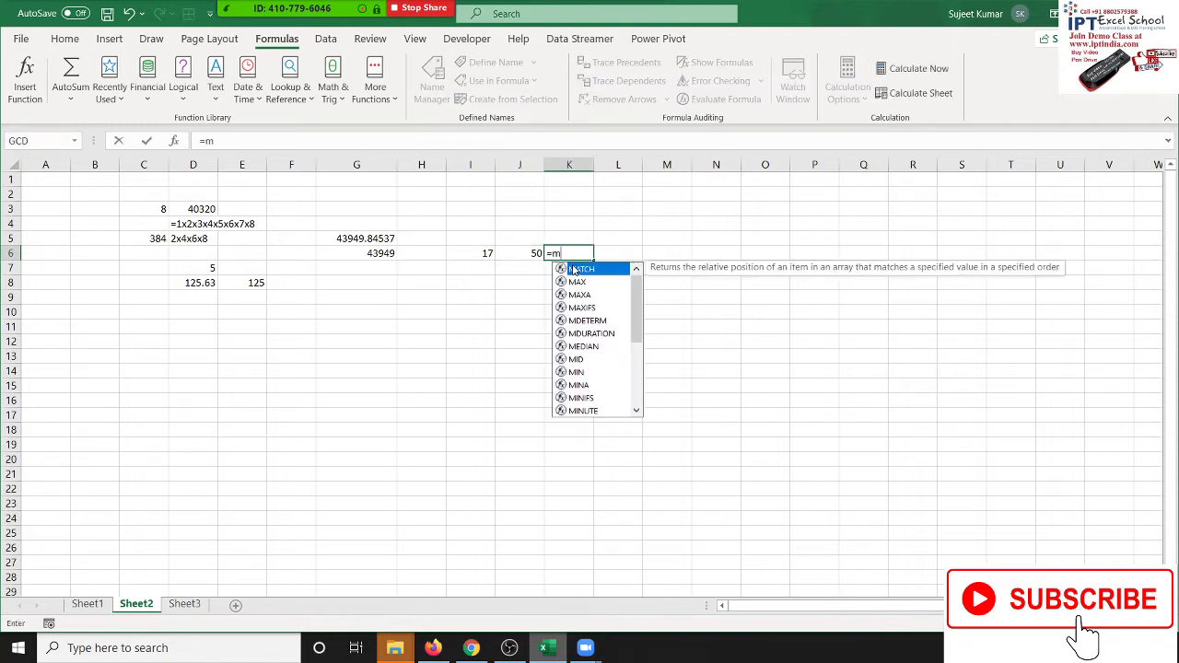
type("r")
double_click(573, 269)
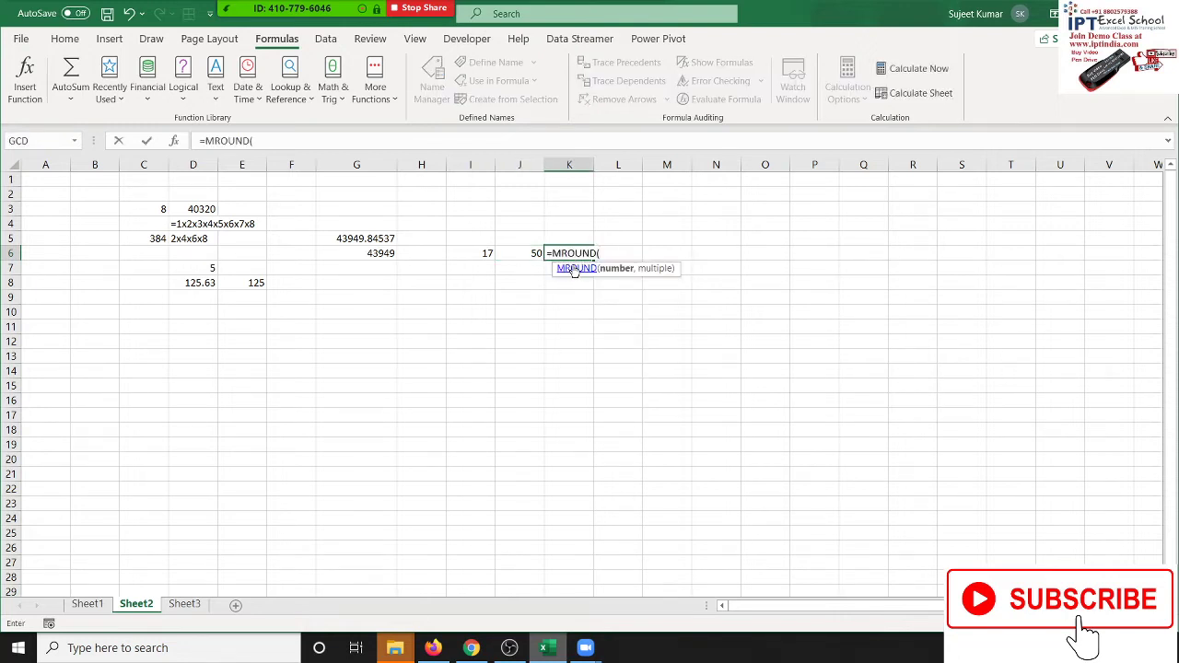
key("Left")
type(",")
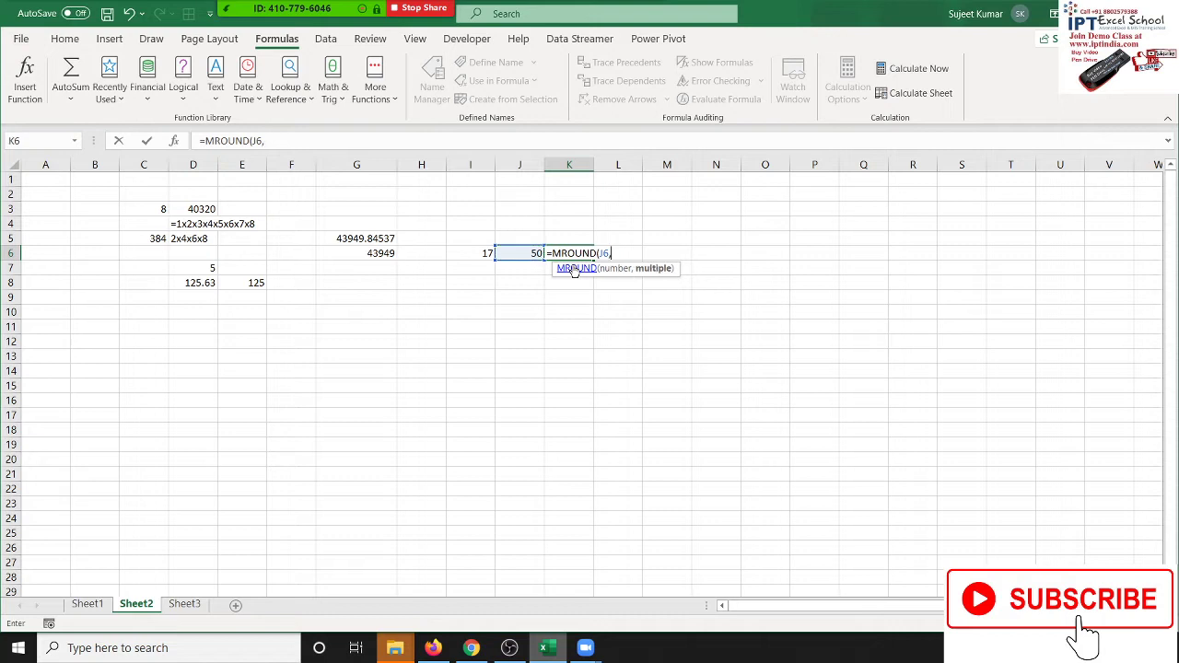
key("Left")
key("Left")
key("Return")
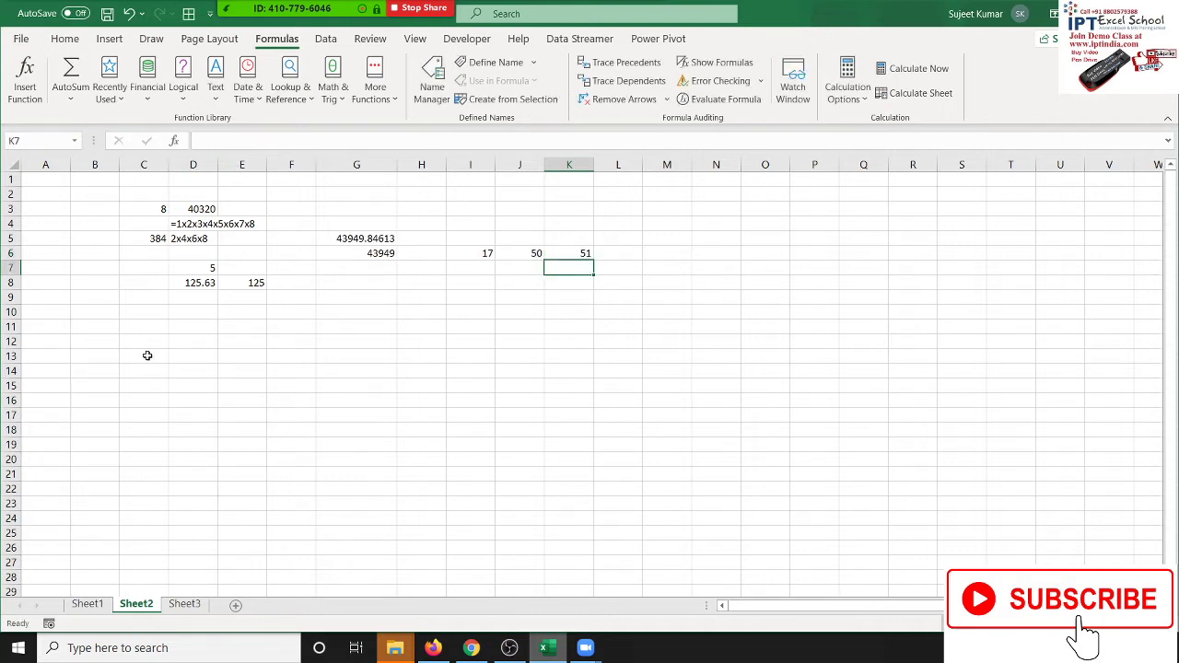
left_click(192, 343)
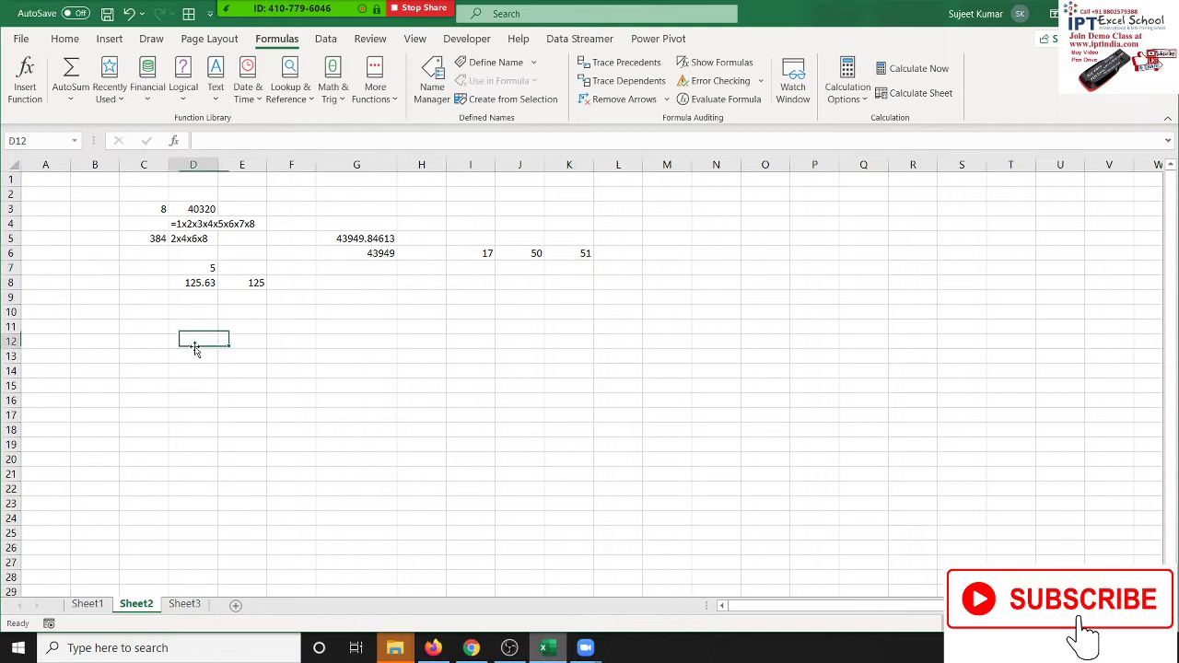
Glance at the Text function list, then scroll the Math & Trig list down to MOD and close it.
left_click(215, 87)
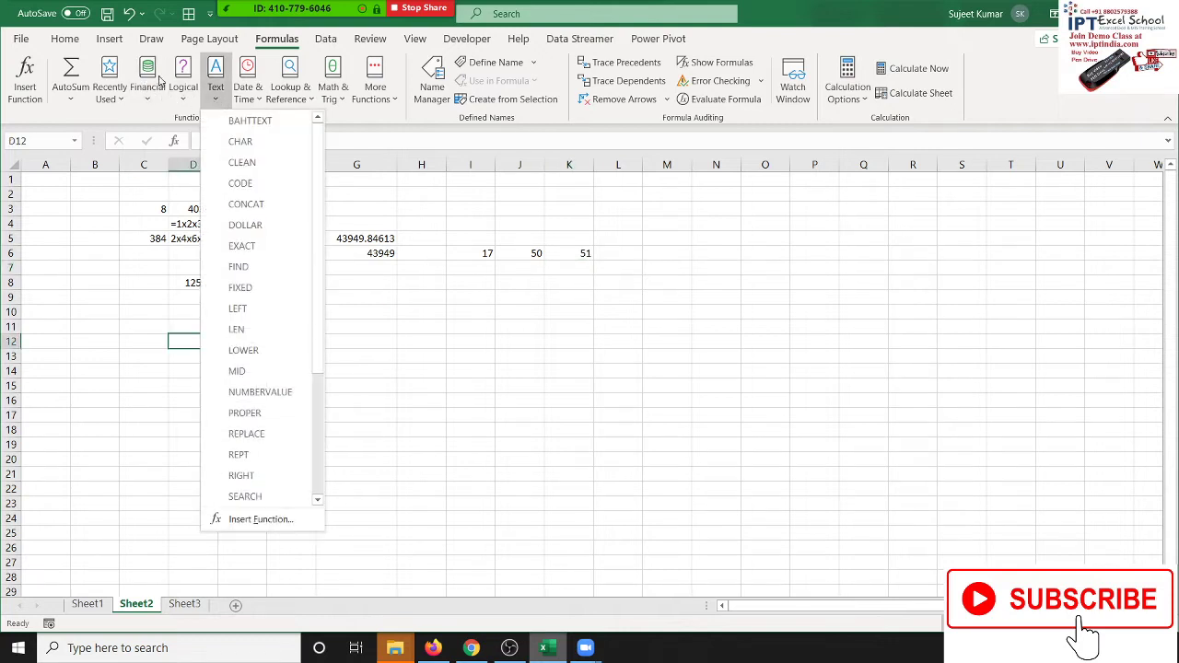
left_click(416, 304)
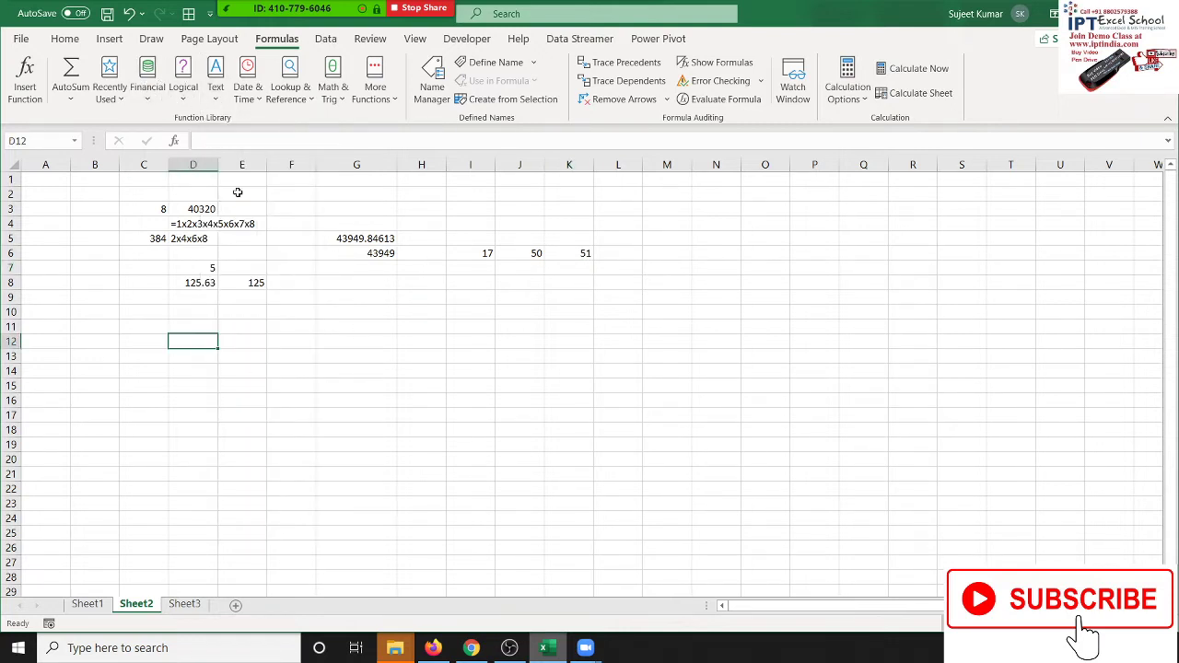
left_click(336, 93)
scroll(450, 291, "down", 1)
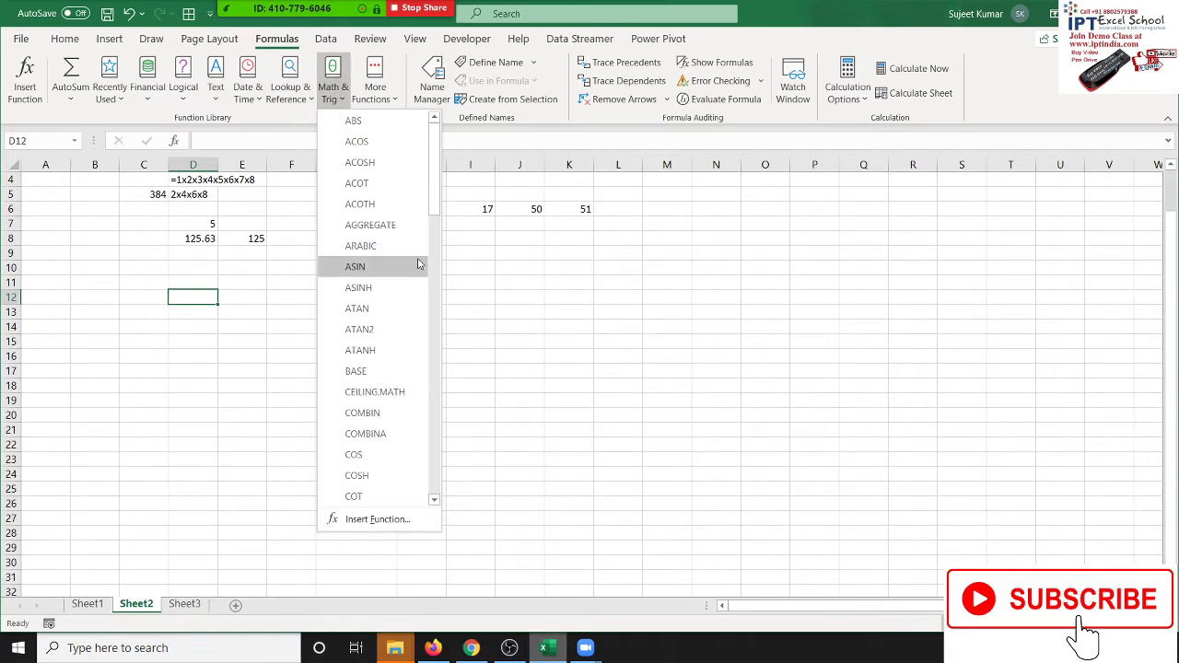
scroll(417, 264, "down", 1)
scroll(417, 264, "down", 1)
scroll(414, 264, "down", 2)
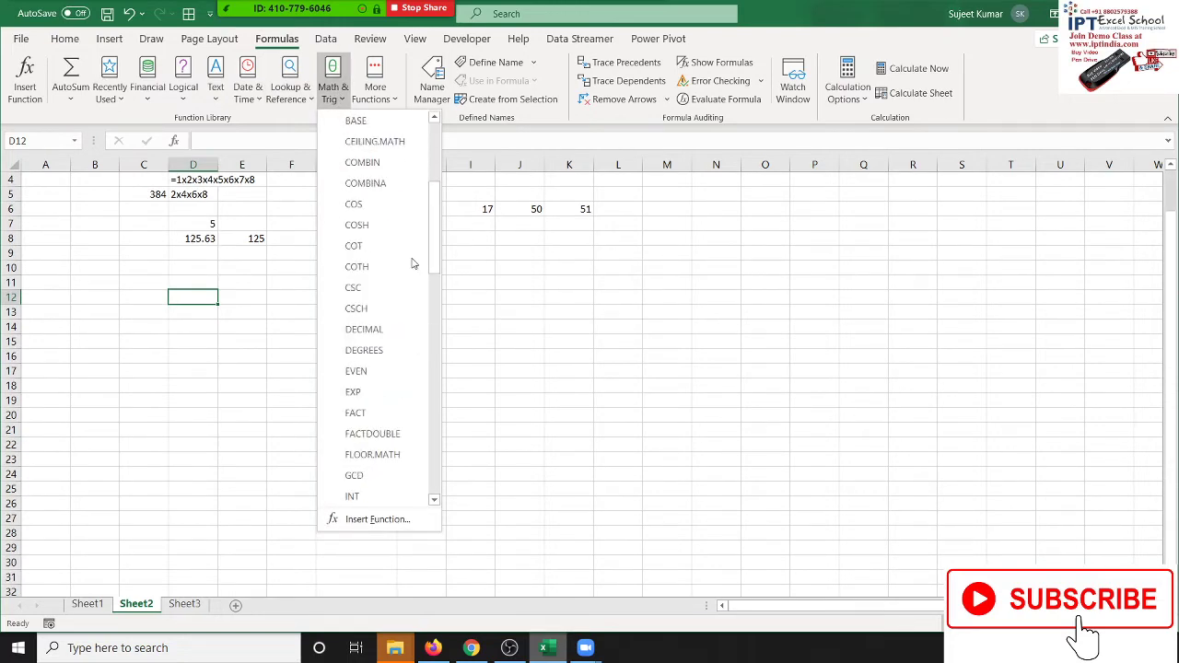
scroll(414, 264, "down", 1)
scroll(413, 264, "down", 1)
scroll(412, 265, "down", 2)
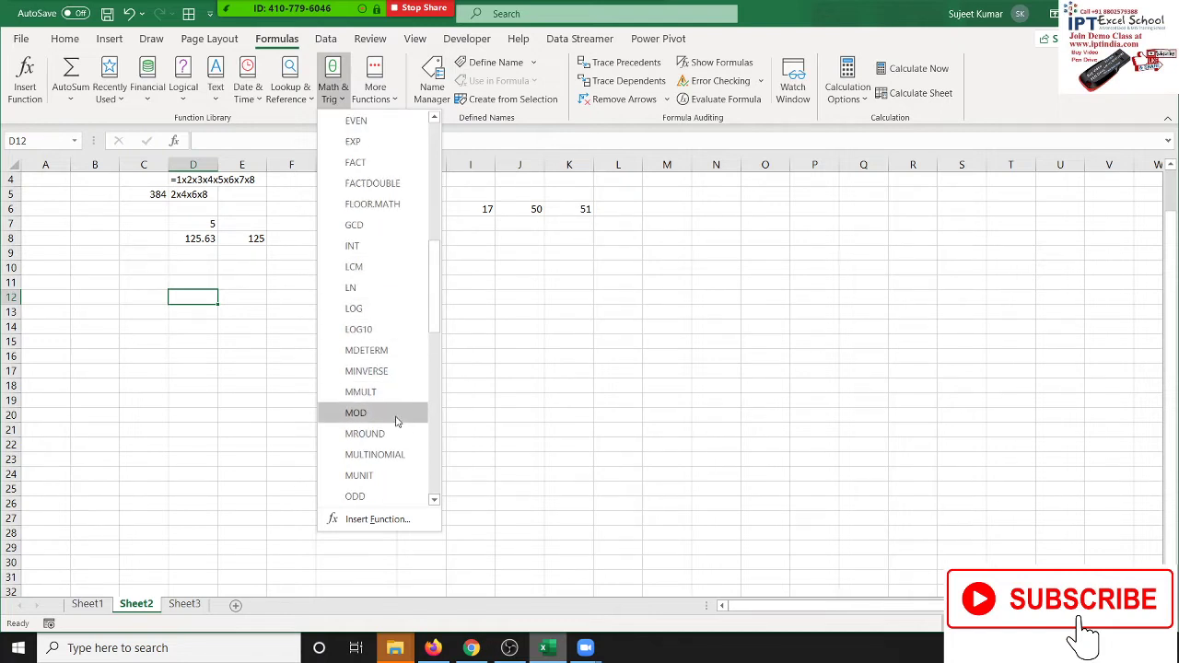
mouse_move(396, 419)
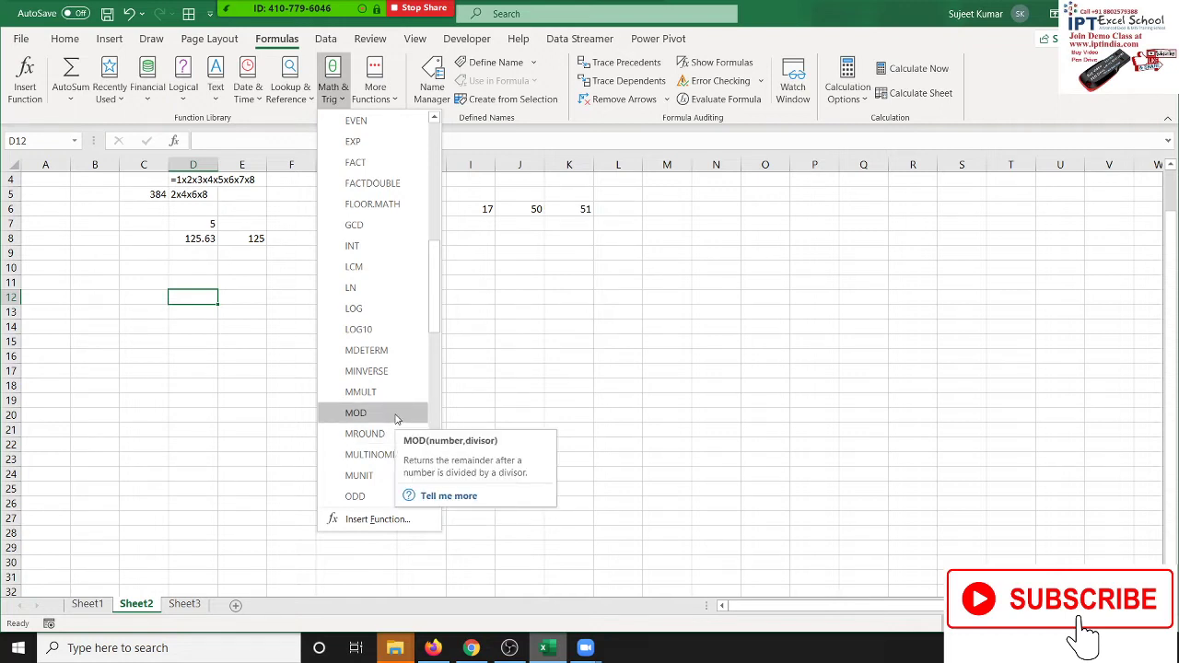
left_click(499, 341)
scroll(446, 318, "up", 1)
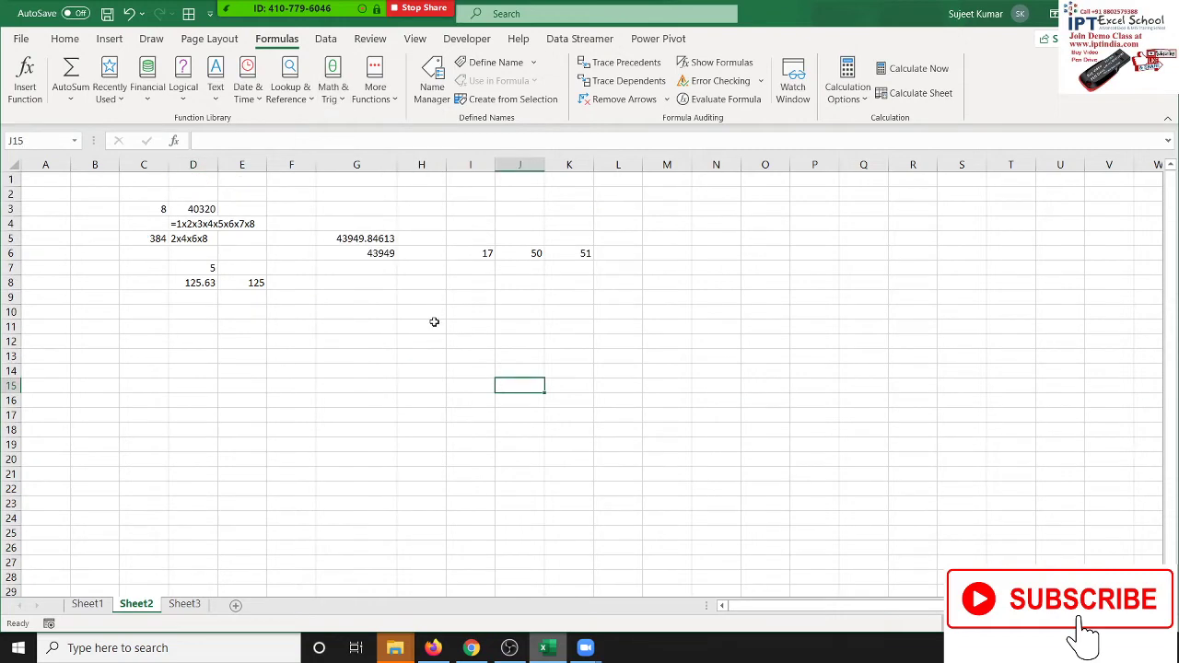
Enter the sample decimal number 12.36 in D14.
left_click(188, 364)
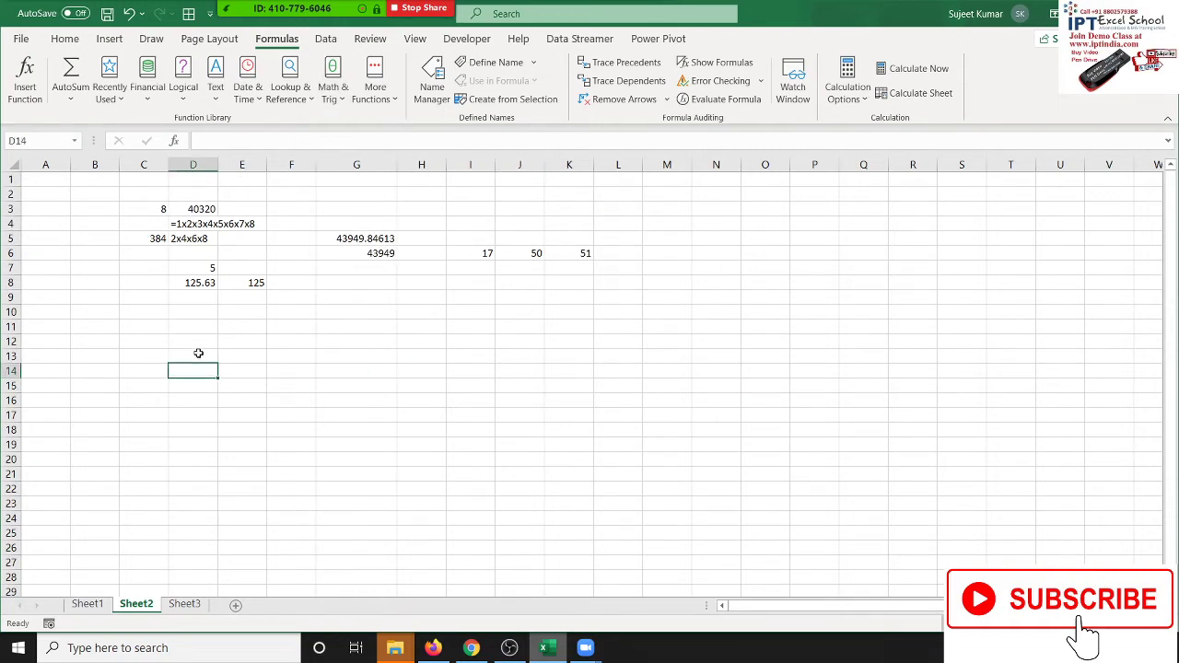
type("12.")
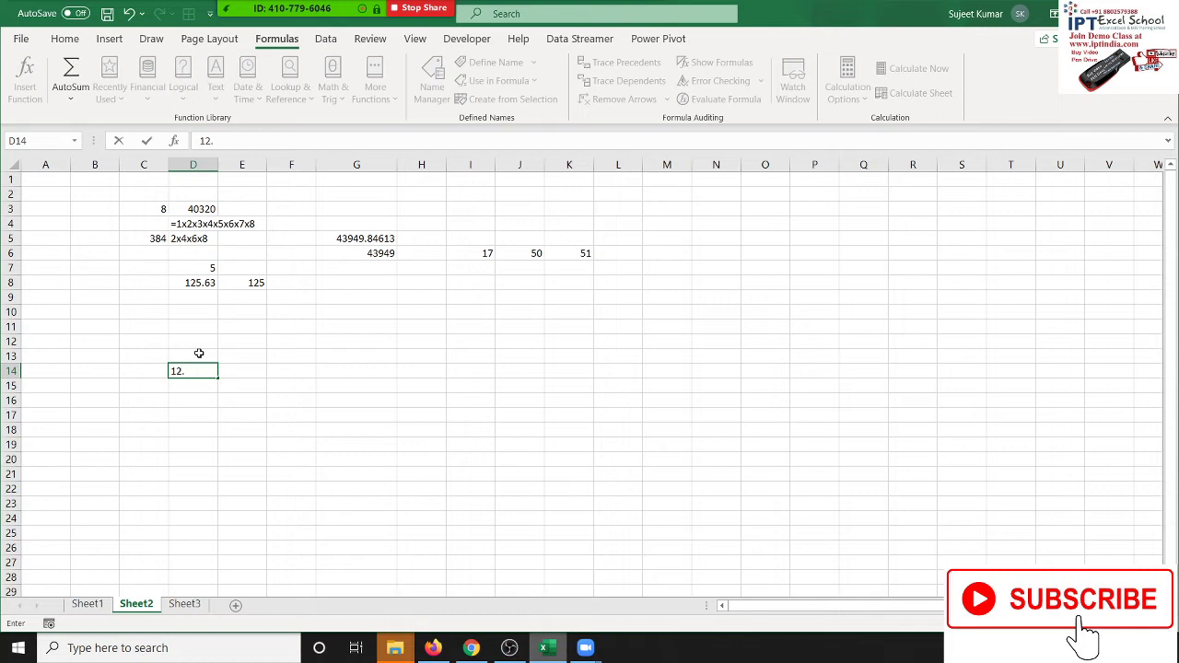
type("36")
left_click(241, 370)
In E14, enter =D14-INT(D14) to show the decimal part 0.36.
type("=")
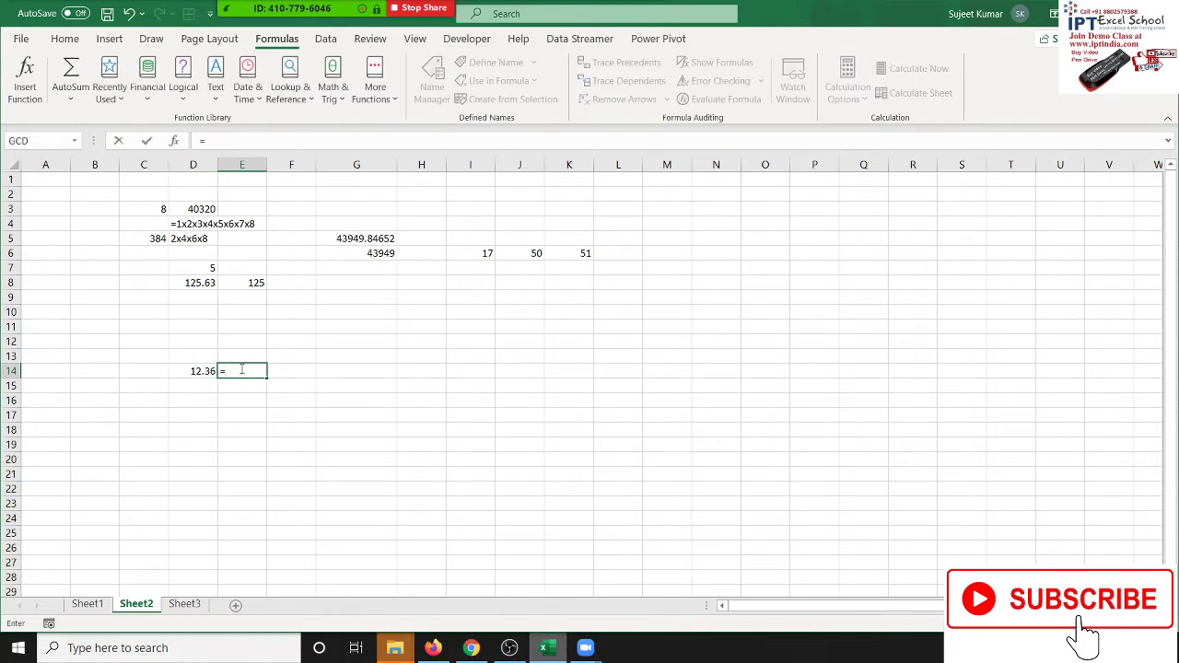
type("rou")
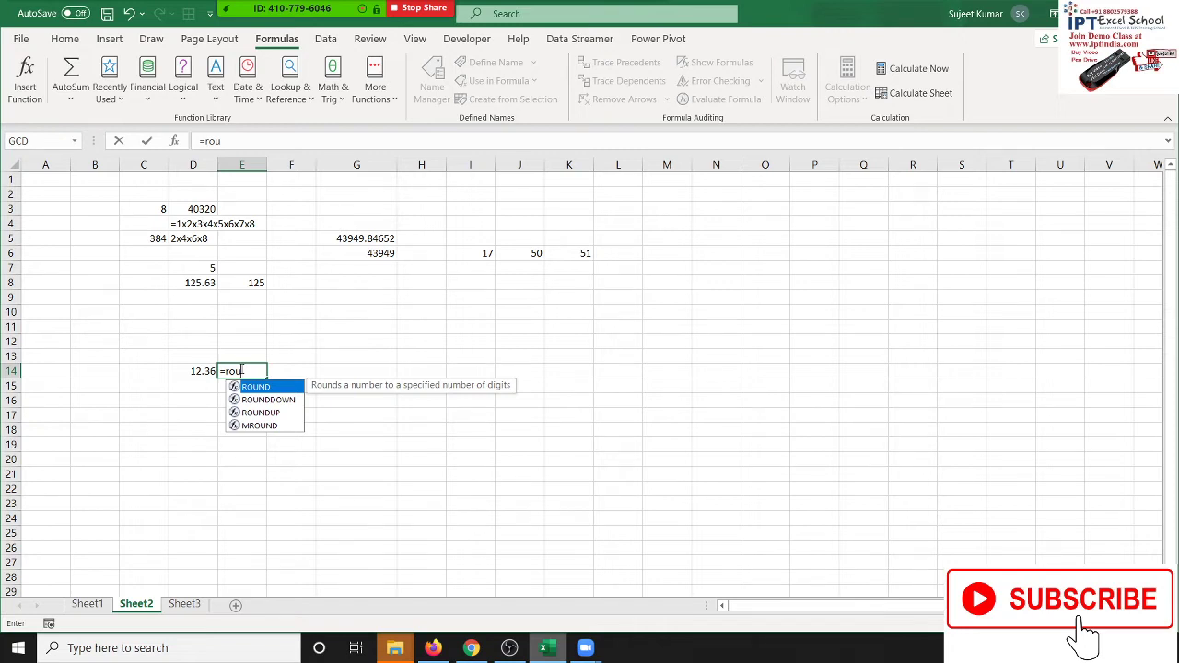
key("Escape")
key("Escape")
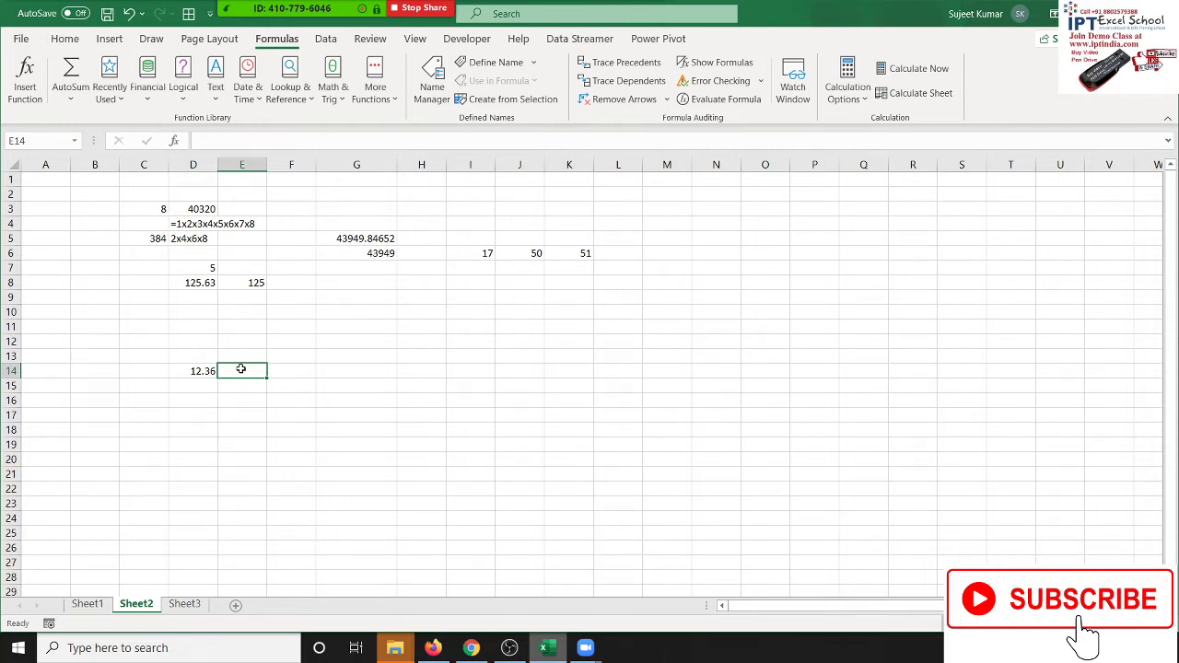
type("=")
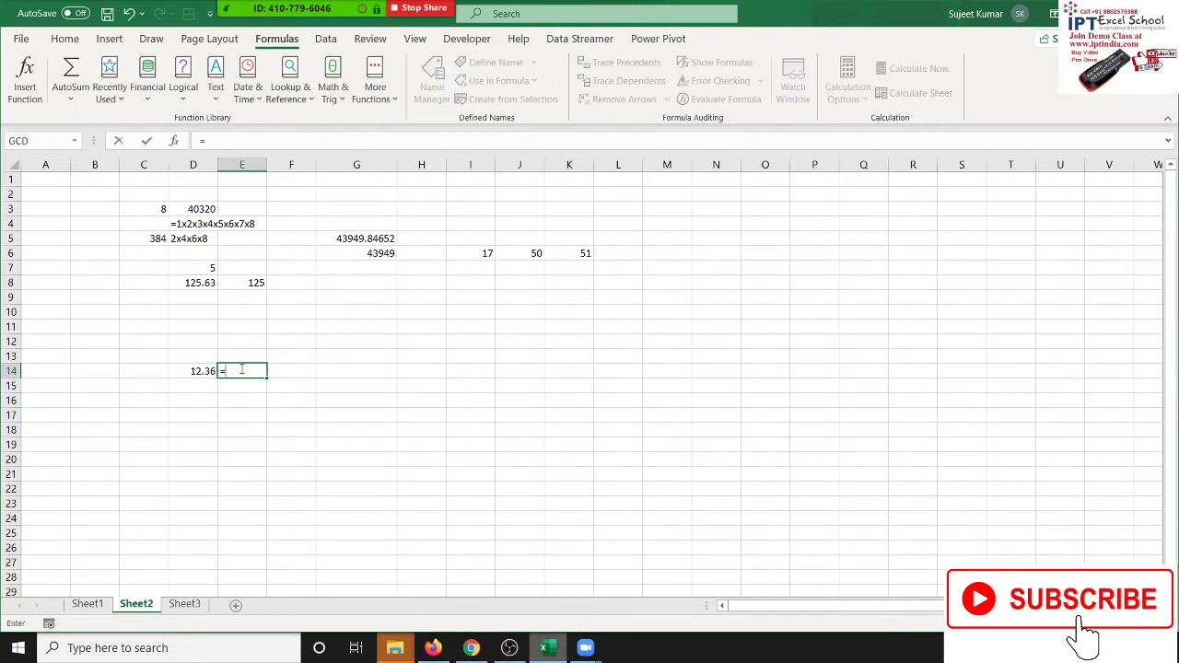
key("Left")
type("-")
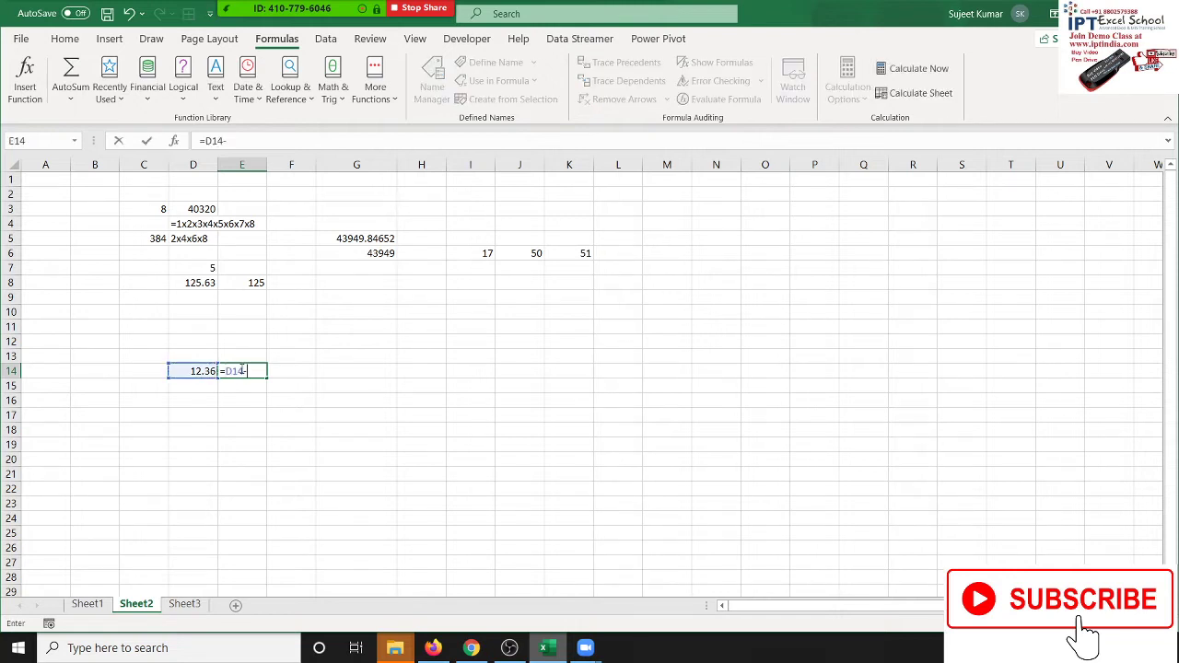
type("int")
key("Tab")
type("D14")
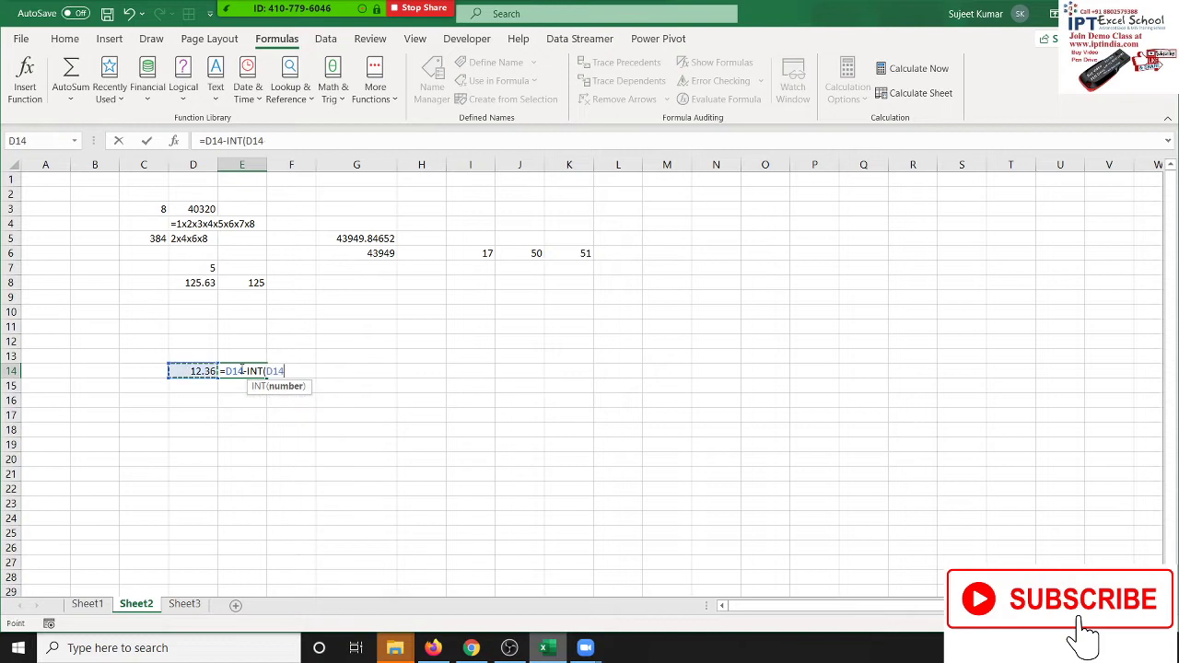
type(")")
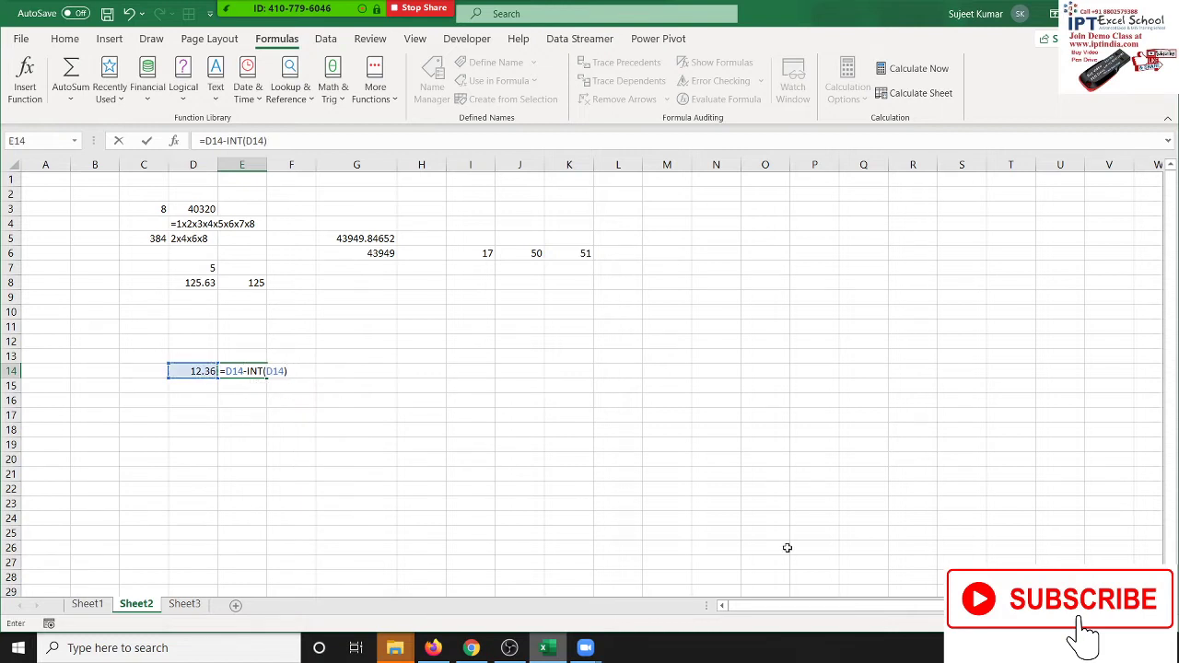
key("Return")
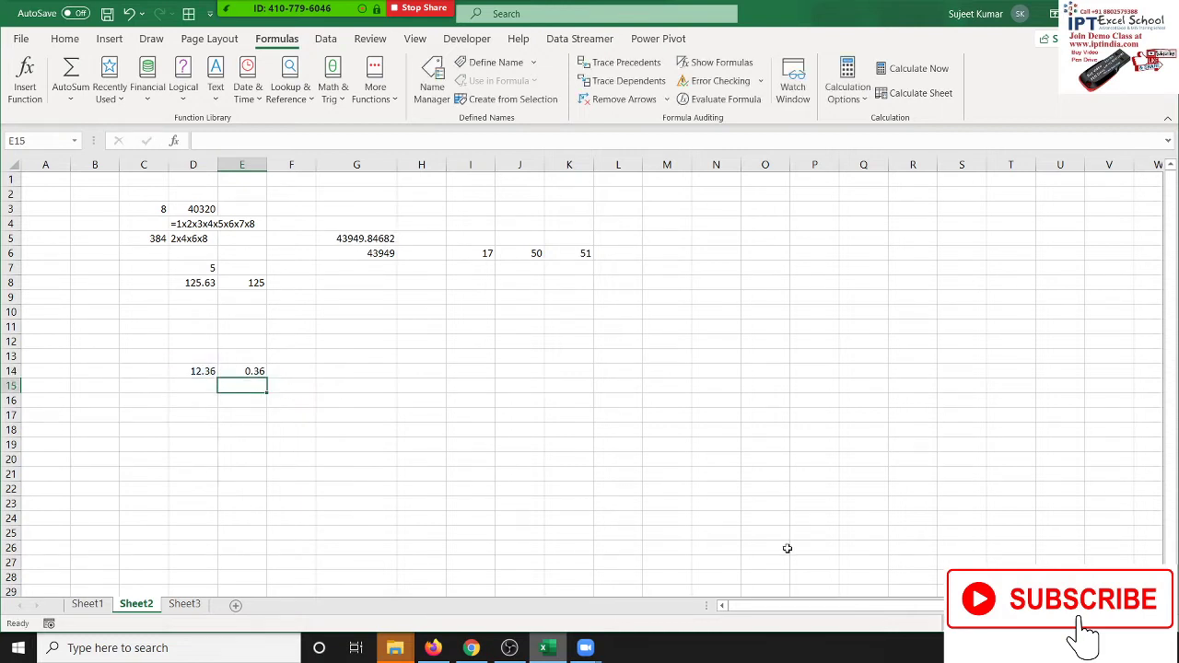
key("Up")
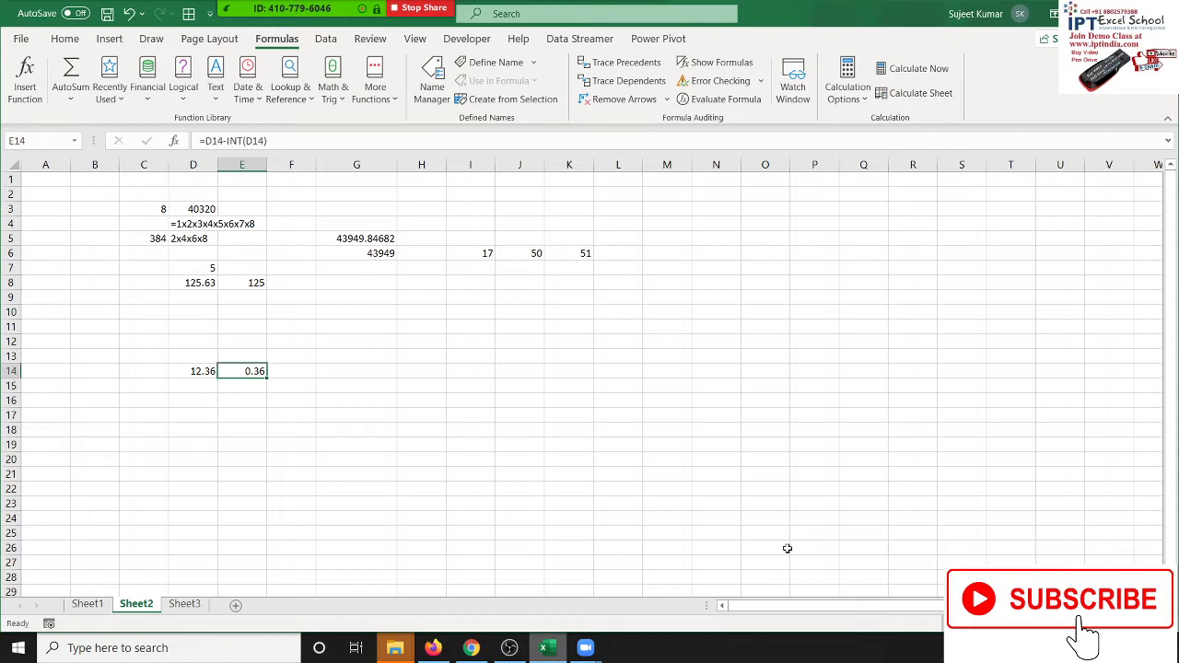
key("Right")
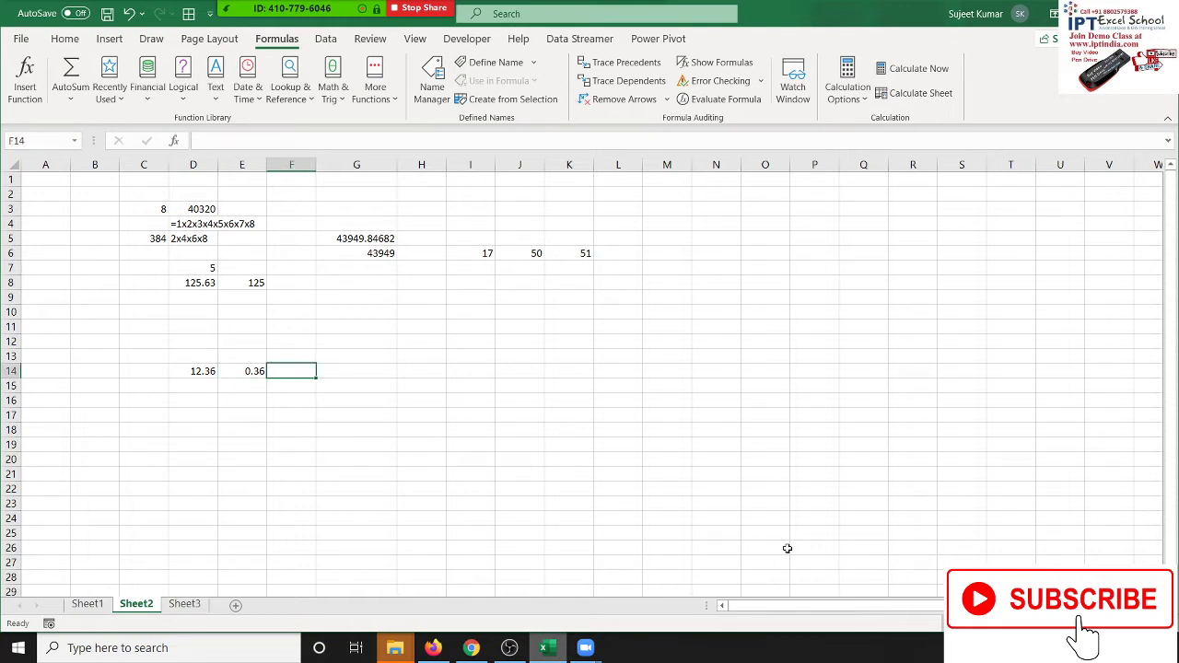
Enter 14 in H10 (correcting an initial 12) and 5 in I10.
left_click(428, 312)
type("1")
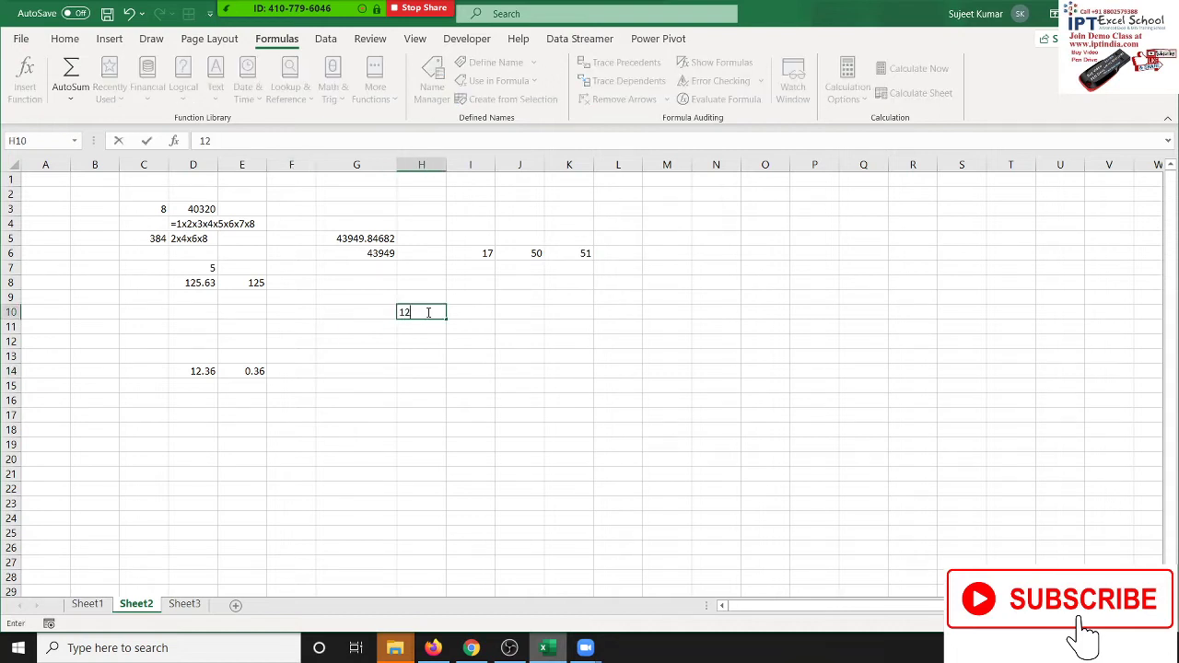
type("2")
key("Right")
key("Left")
type("14")
key("Right")
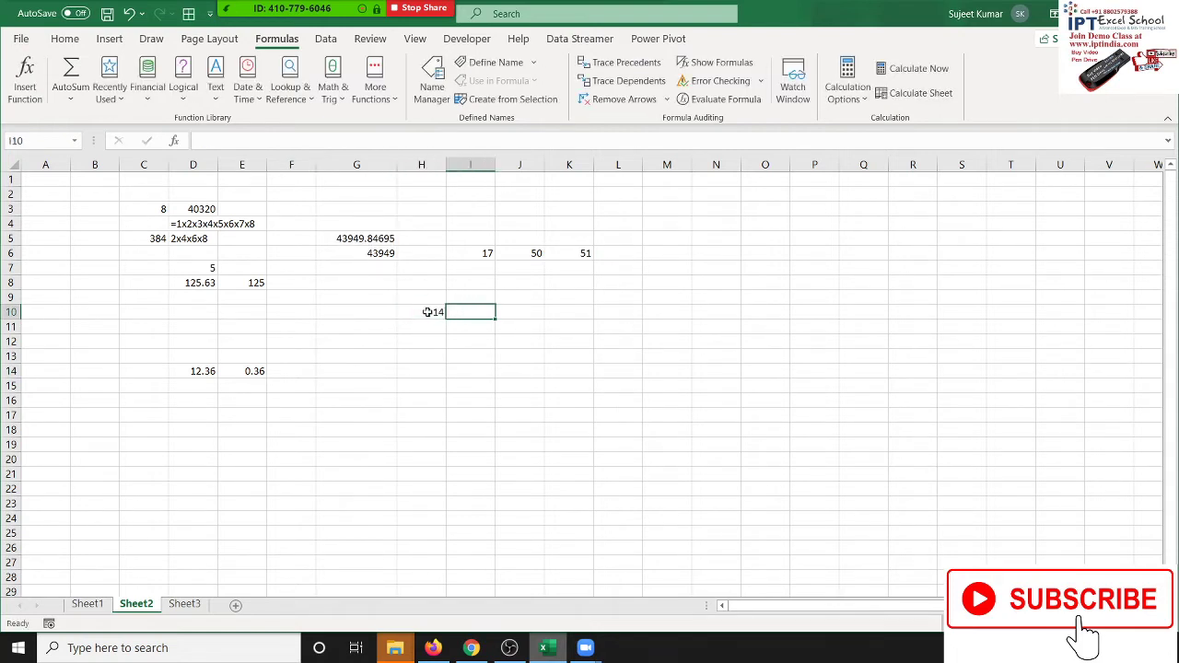
type("5")
key("Right")
In J10, enter =MOD(H10,I10) to return the remainder 4.
type("=m")
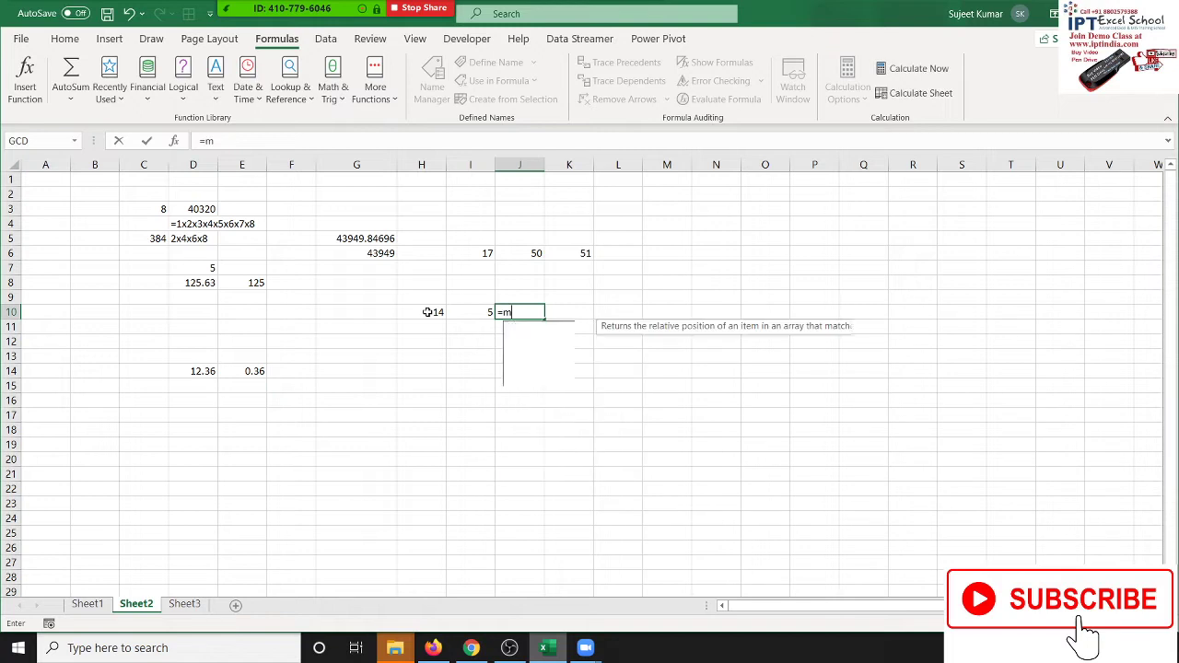
type("od")
key("Tab")
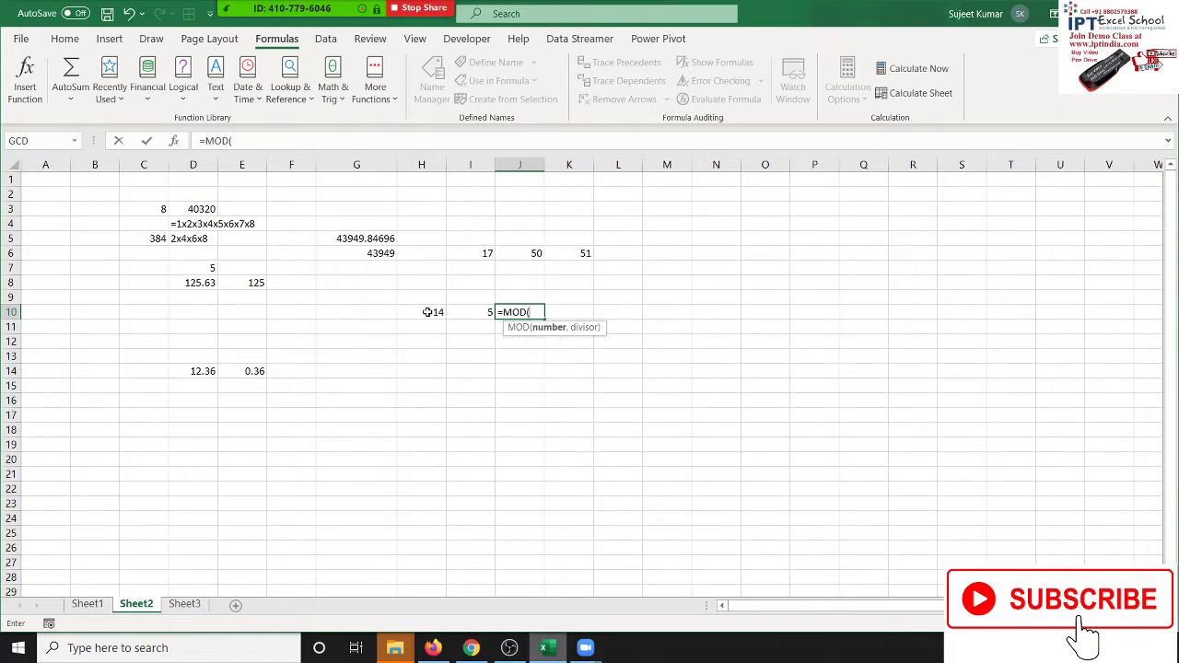
left_click(427, 312)
type(",")
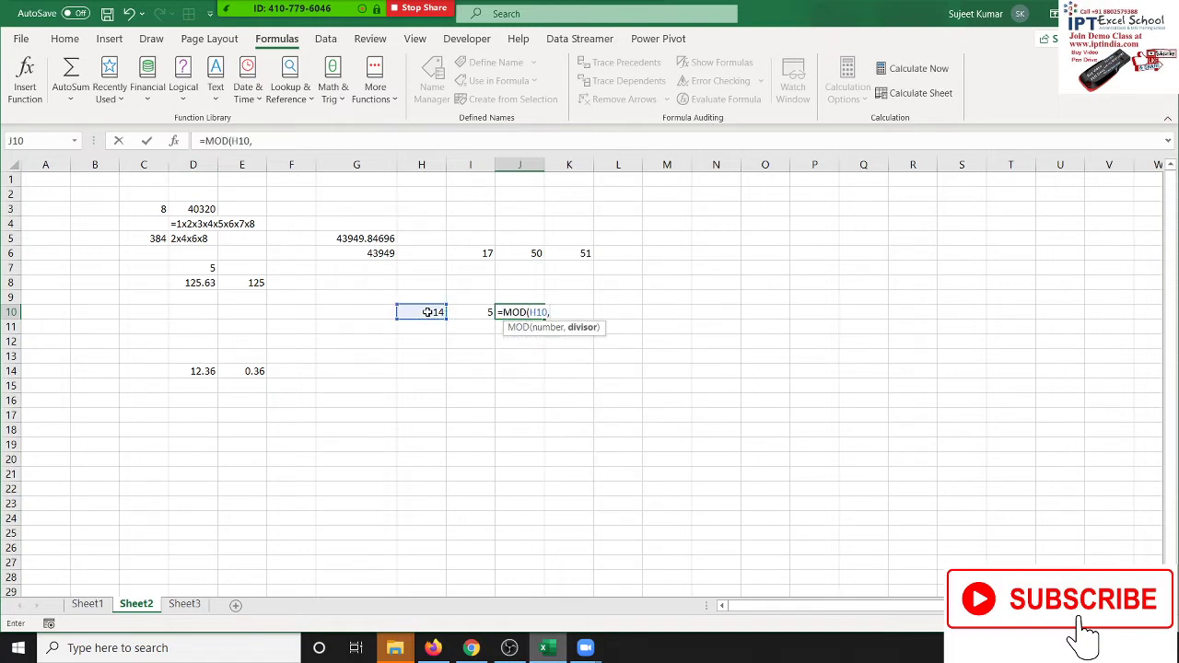
key("Left")
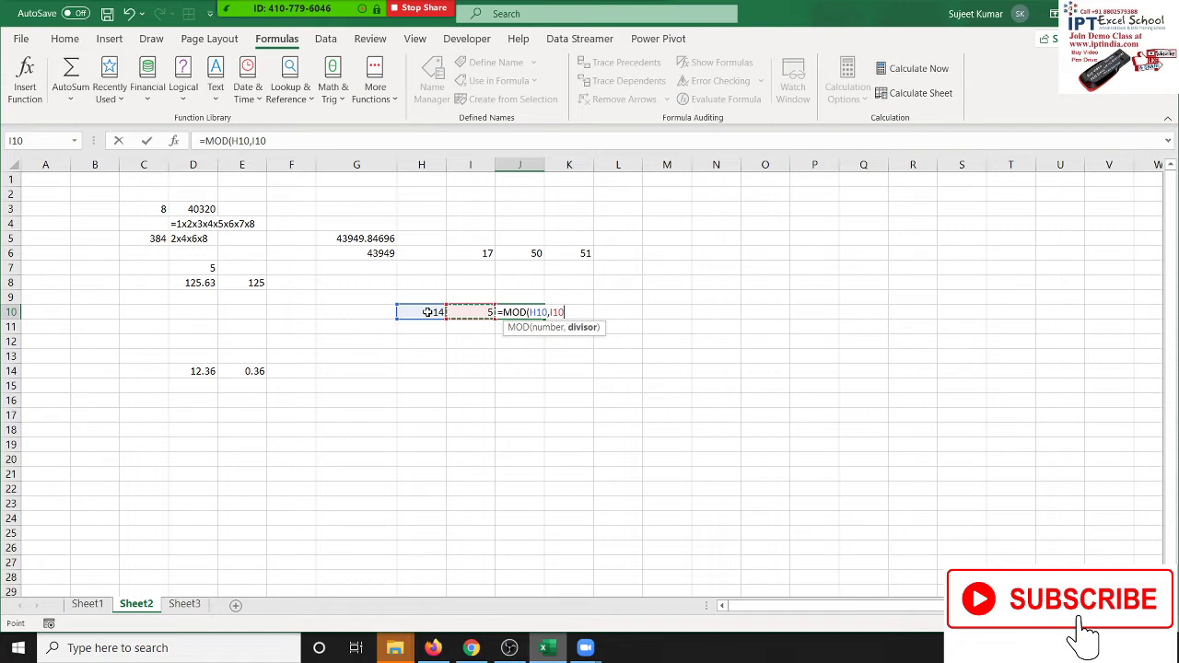
type(")")
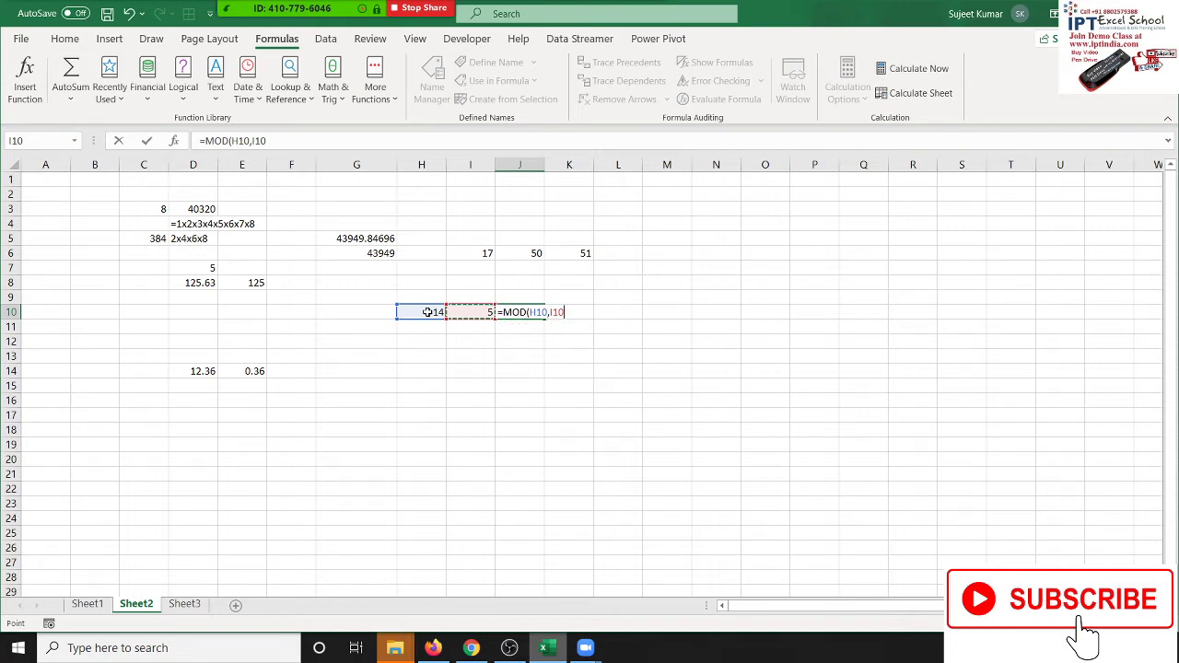
key("Return")
key("Up")
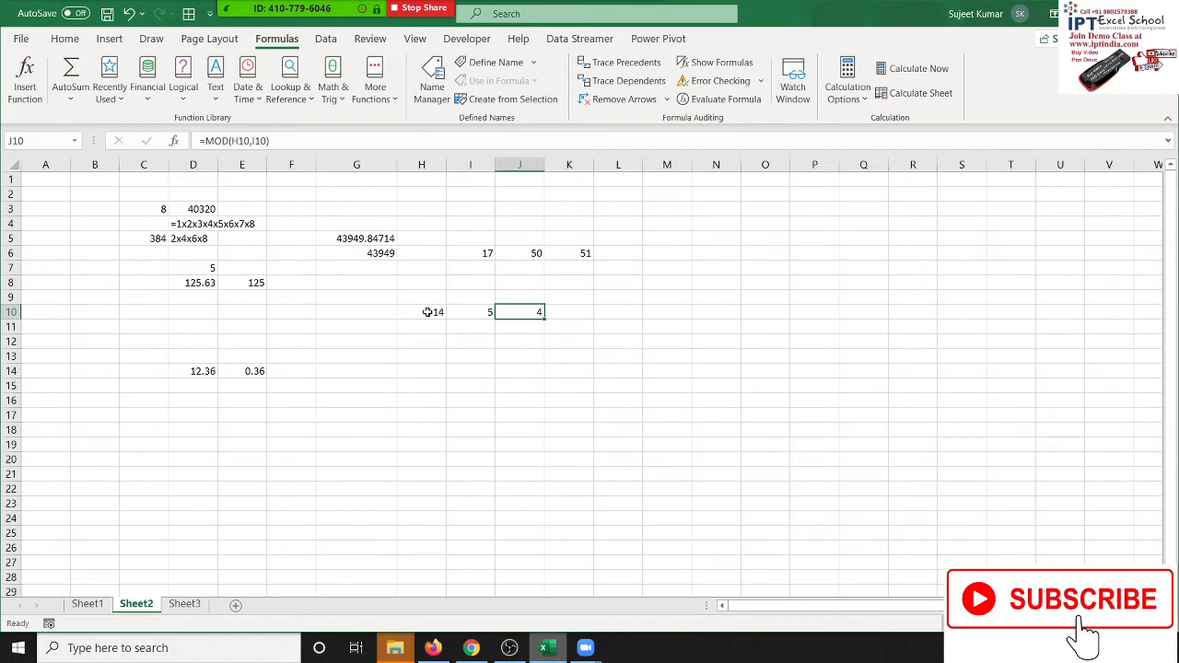
In F14, enter =MOD(D14,1) so it returns 0.36, the decimal part of 12.36.
left_click(280, 370)
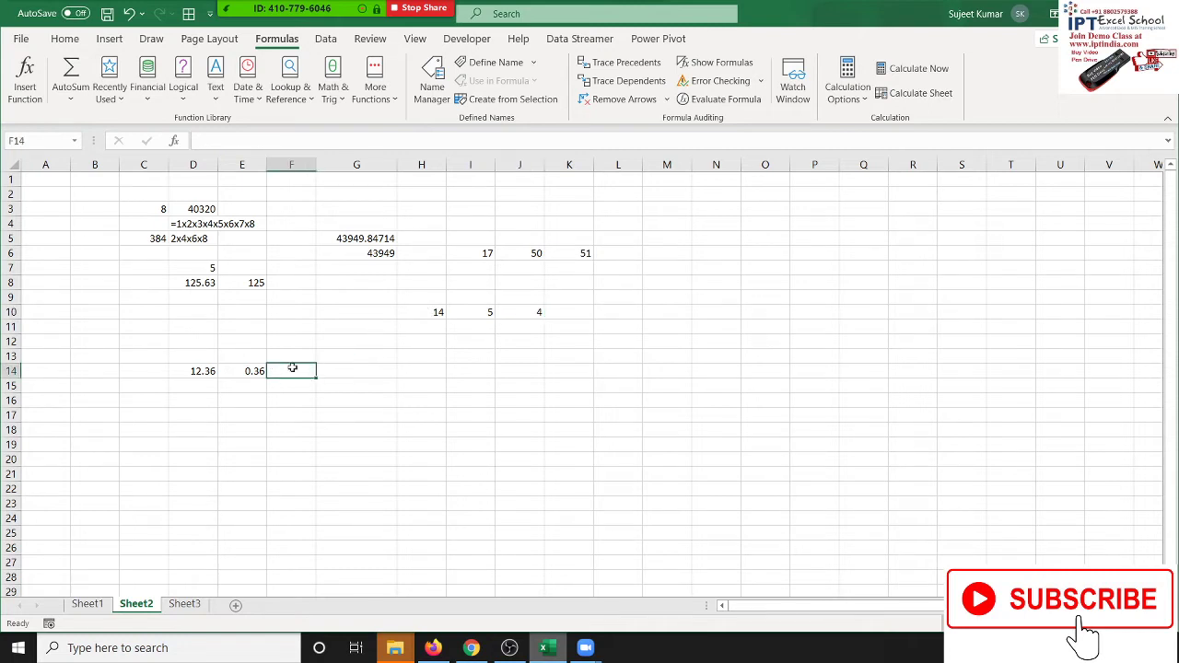
type("=mo")
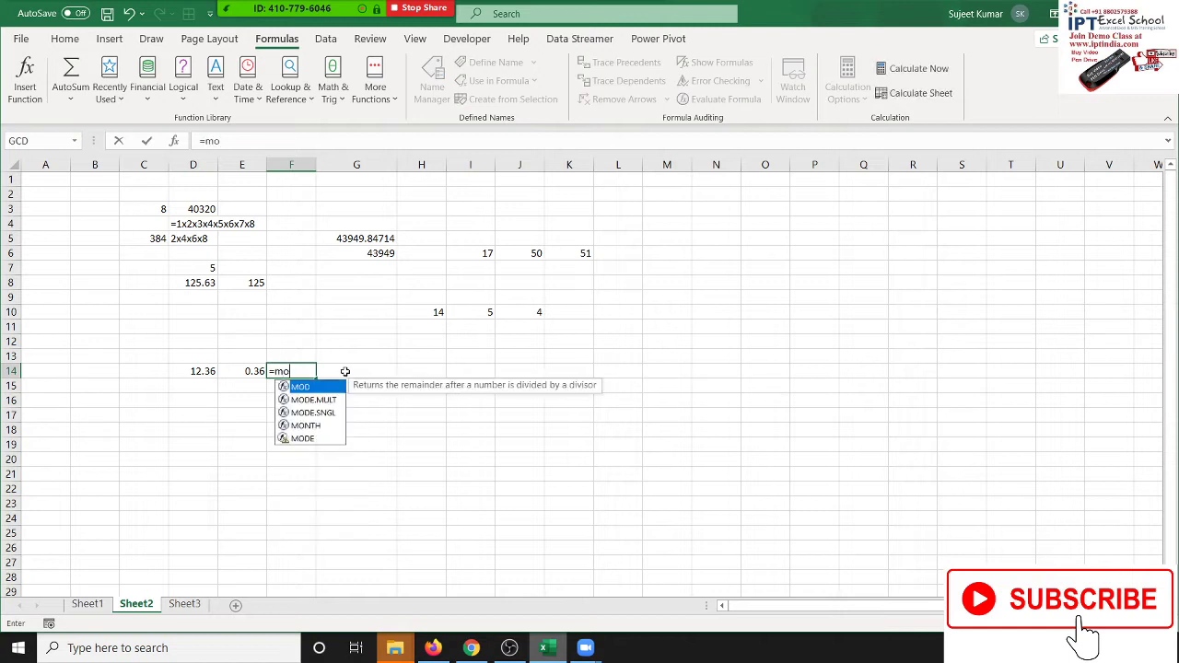
key("Tab")
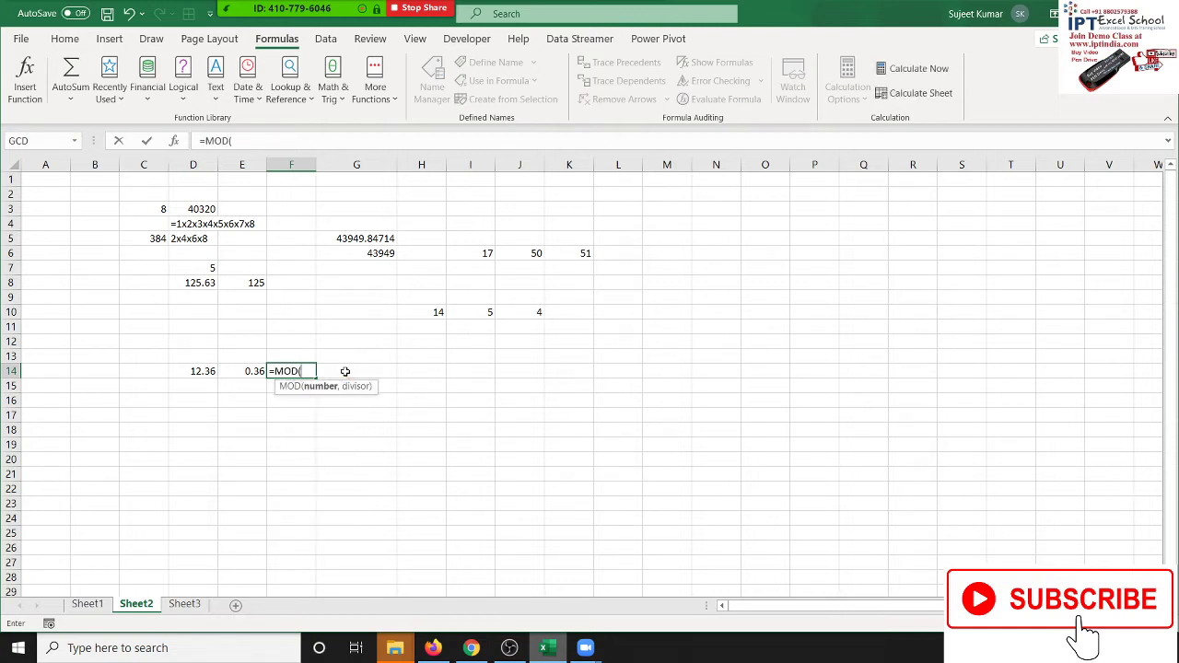
key("Left")
key("Left")
type(",")
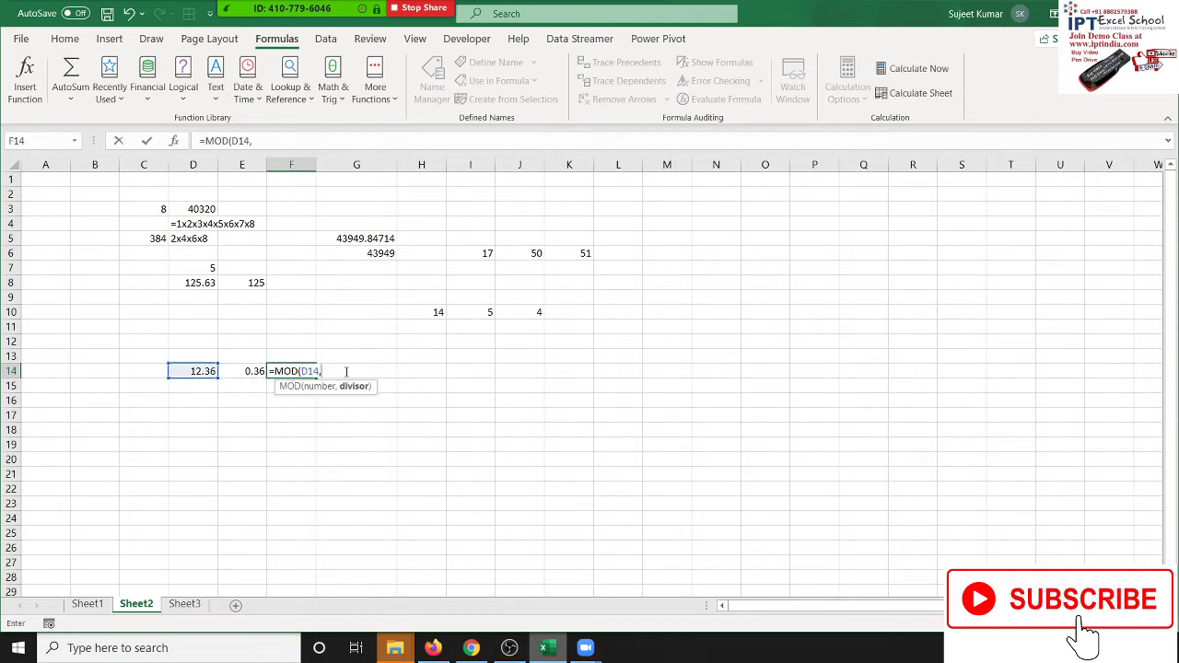
type("1")
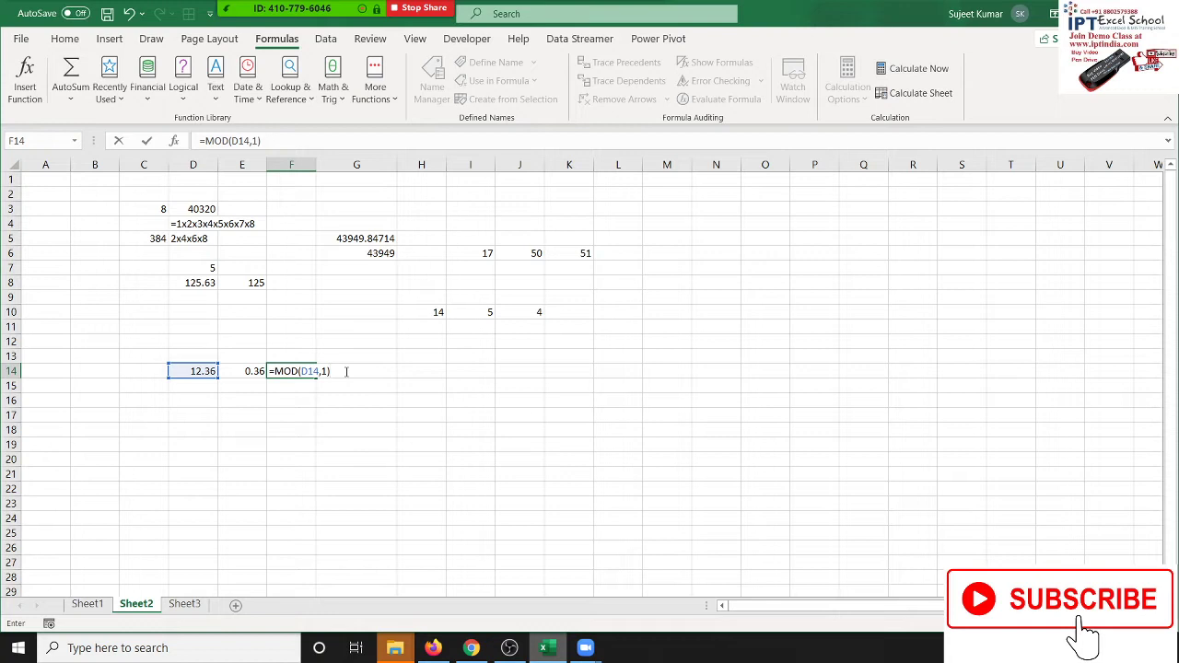
key("Return")
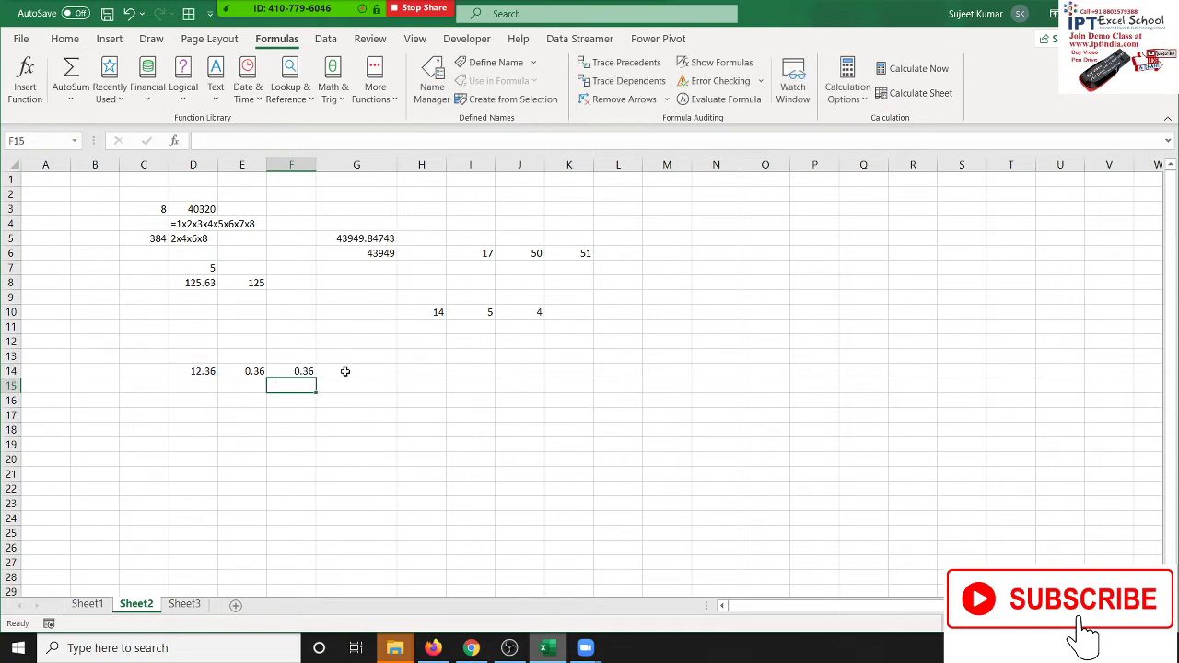
key("Up")
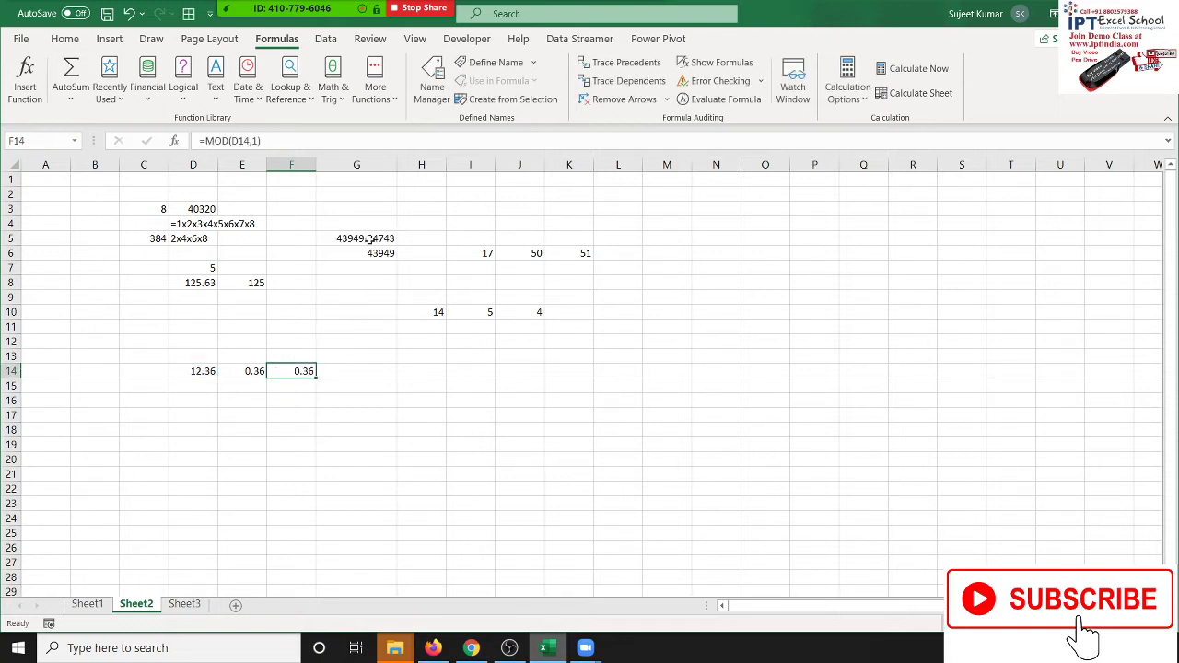
Enter =NOW() in L13 to show the current date and time.
left_click(367, 236)
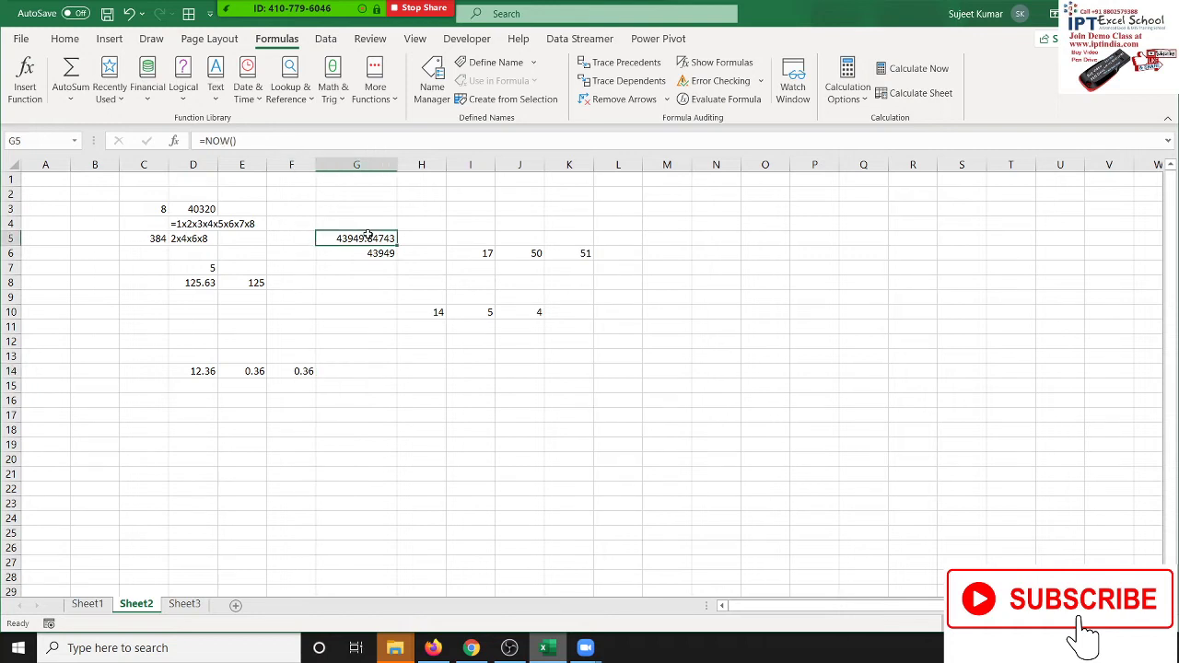
left_click(637, 359)
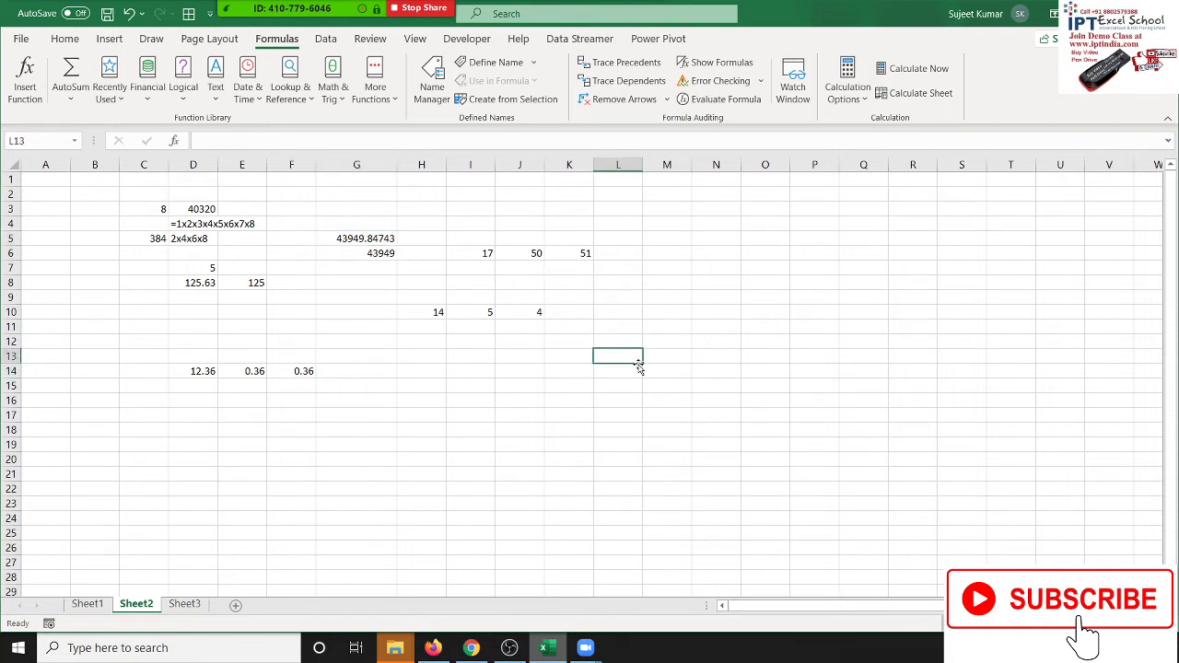
type("=now")
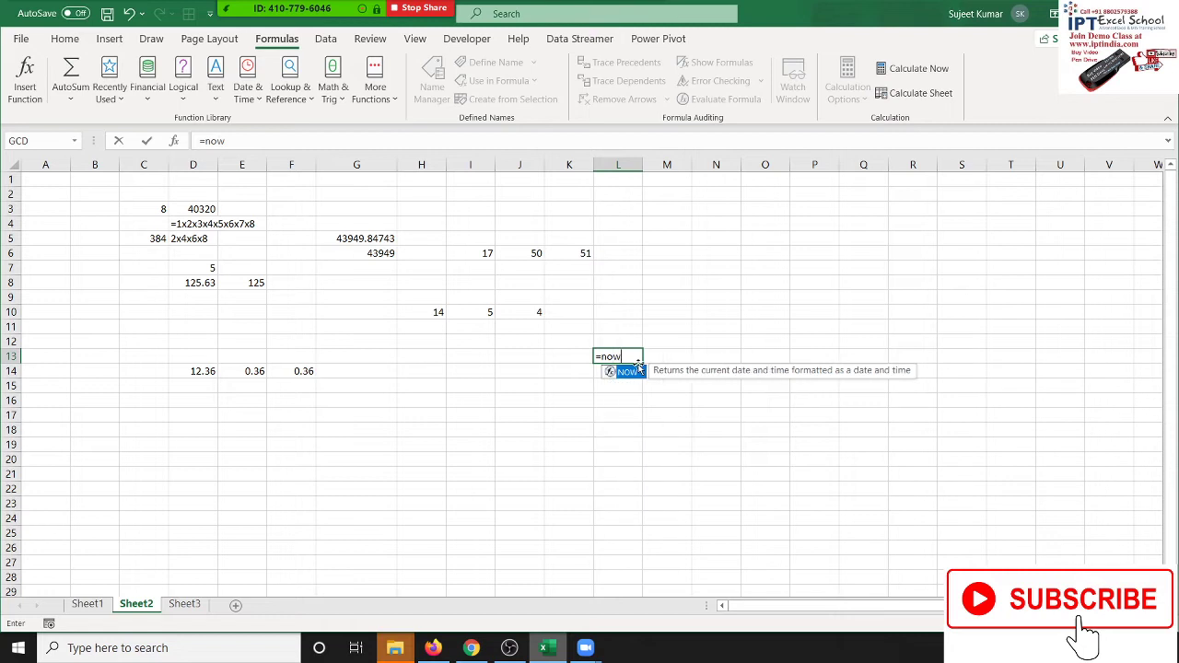
key("Tab")
key("Return")
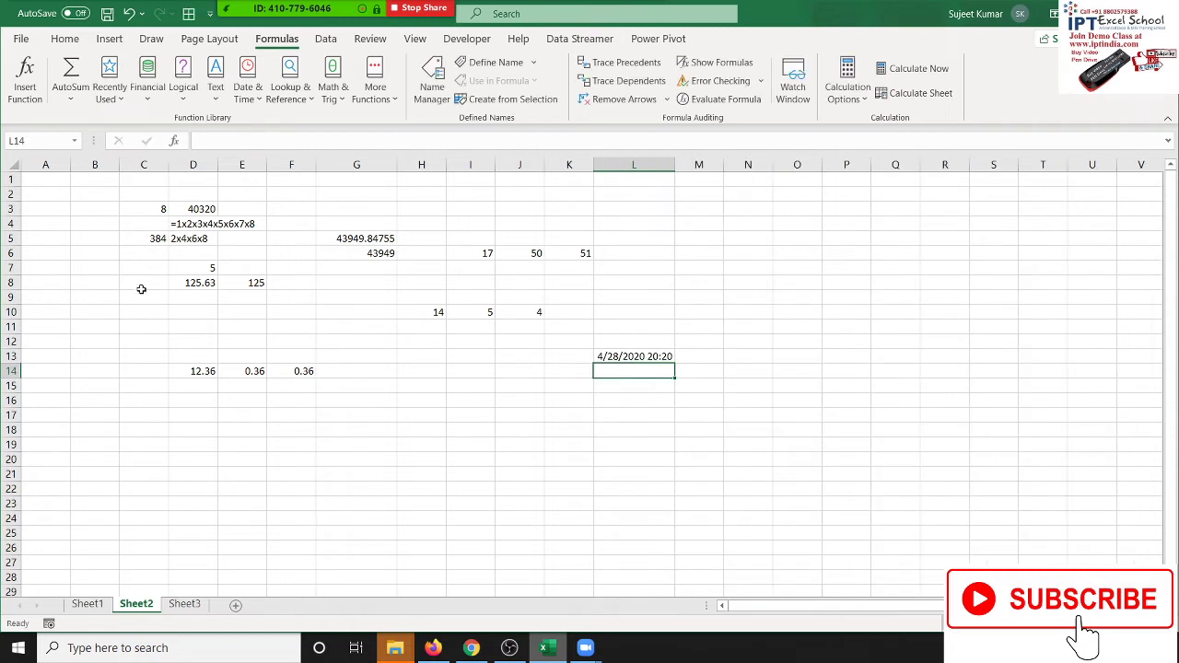
In M13, enter =MOD(L13,1) formatted as time (8:20 PM), then switch to Sheet1.
left_click(348, 259)
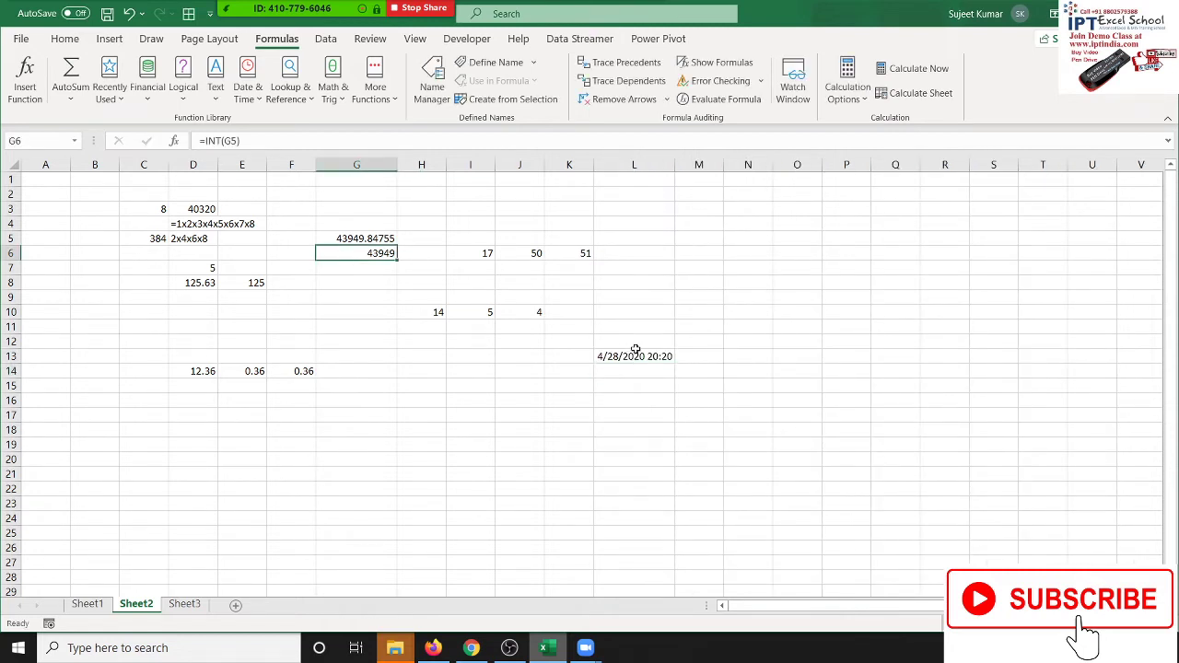
left_click(696, 358)
type("=mod")
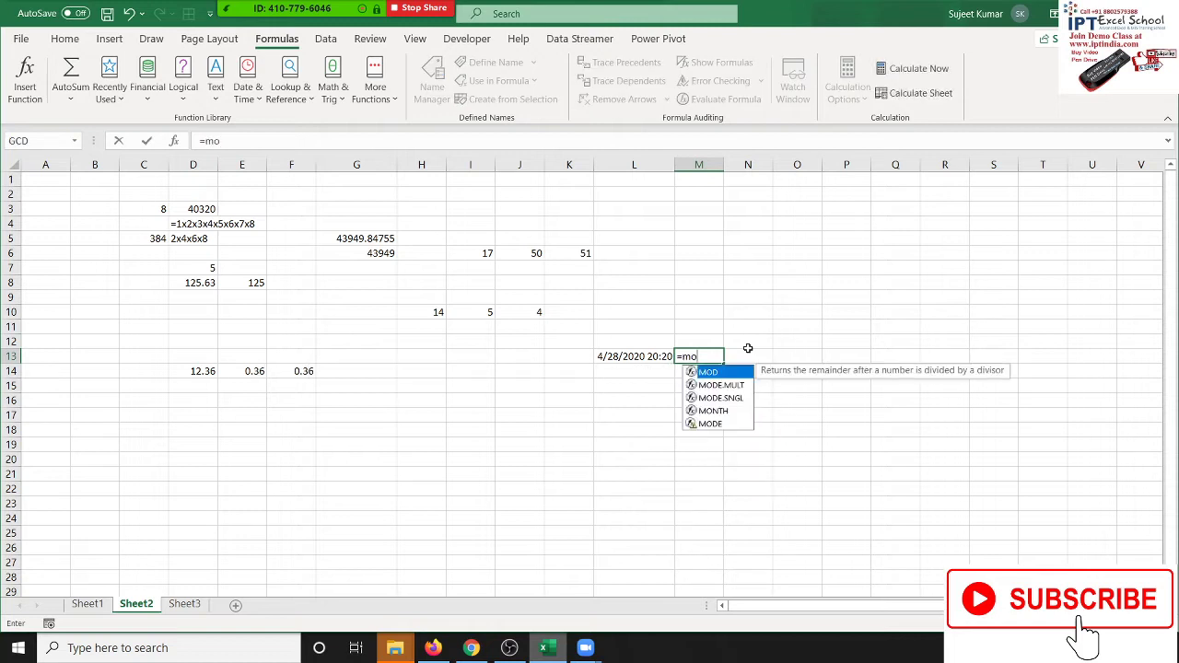
key("Tab")
key("Left")
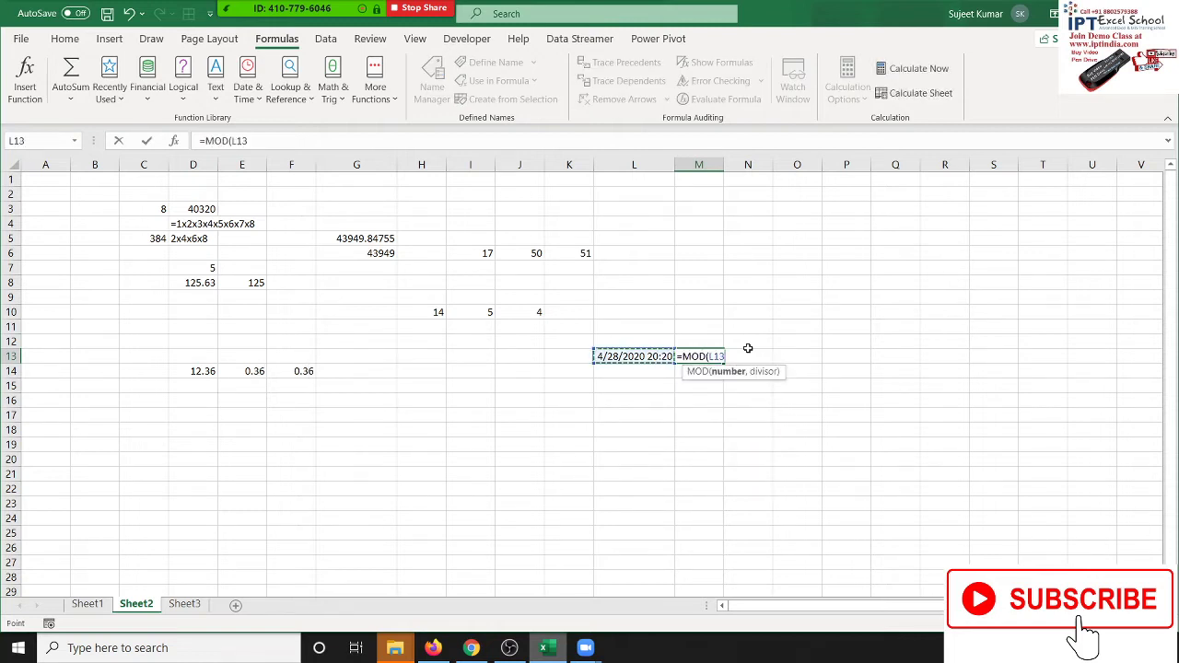
type(",1")
key("Return")
left_click(747, 351)
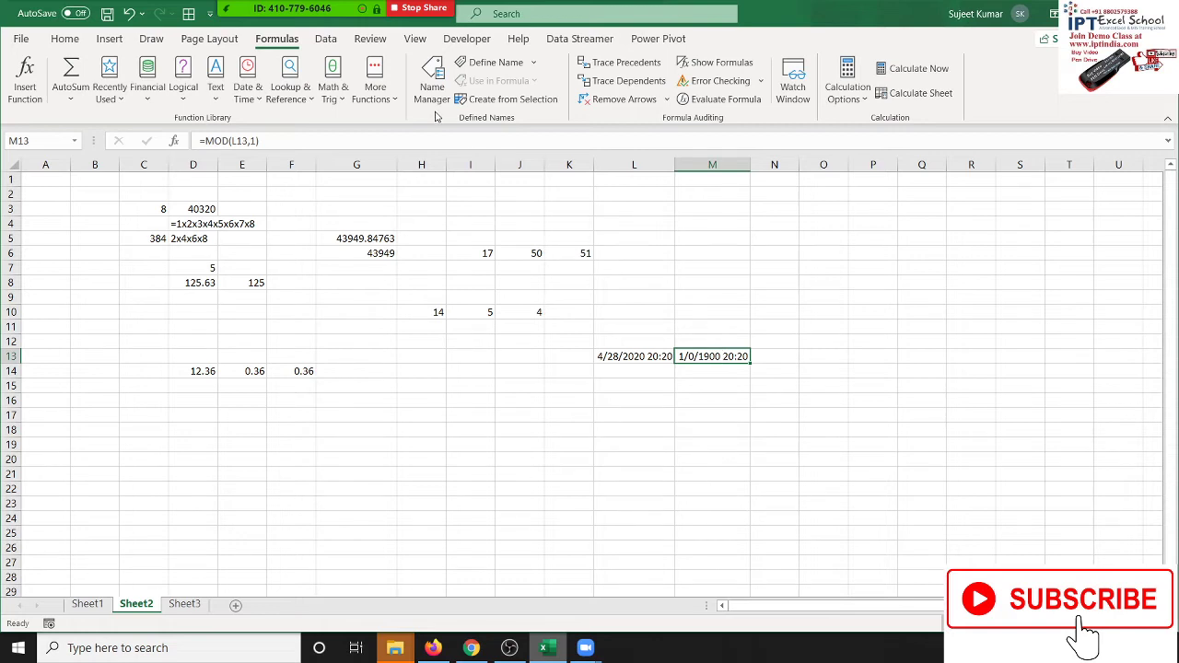
key("ctrl+shift+2")
left_click(89, 604)
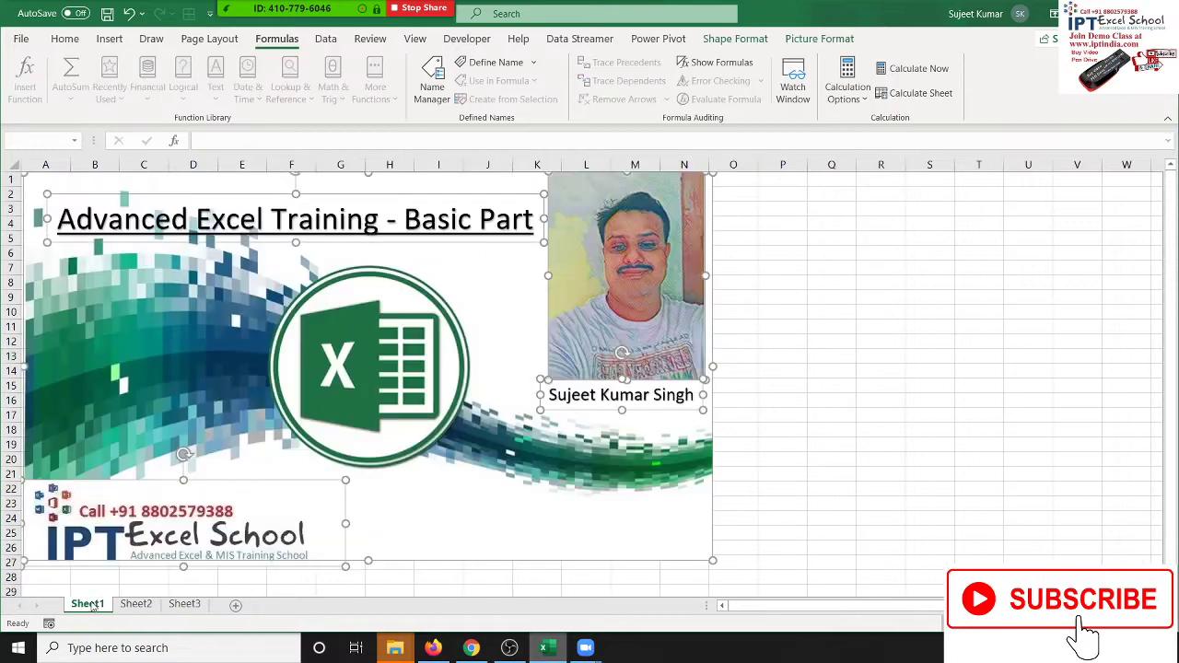
From Sheet3, open the recent DT workbook.
left_click(183, 605)
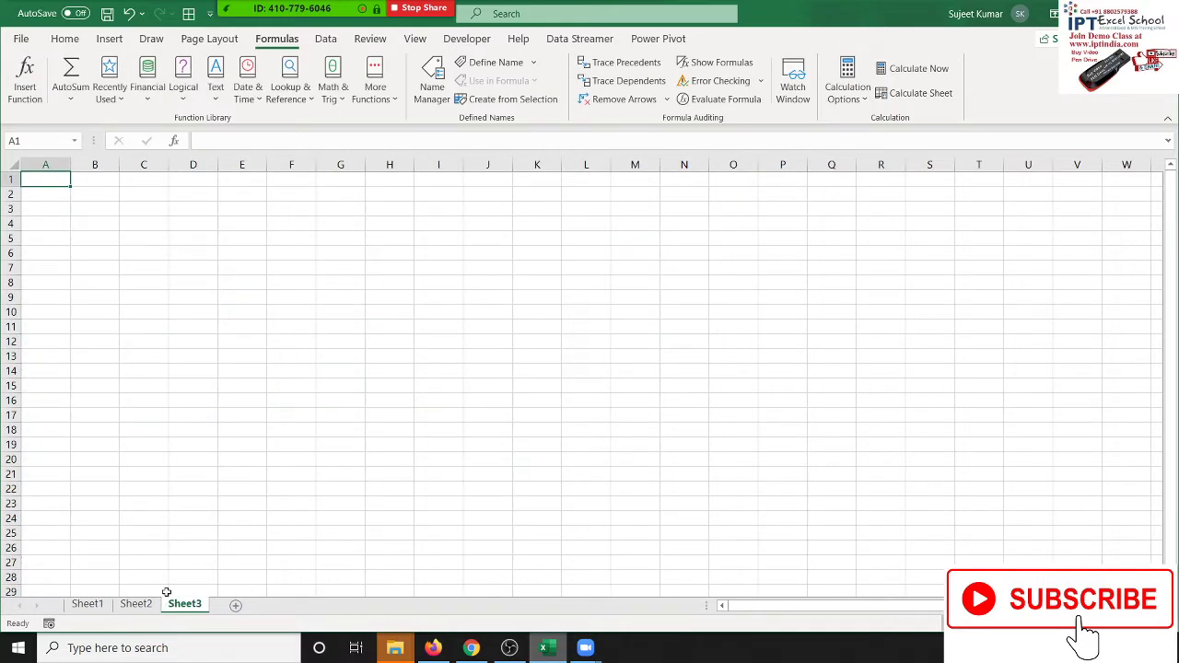
left_click(25, 40)
scroll(283, 395, "down", 2)
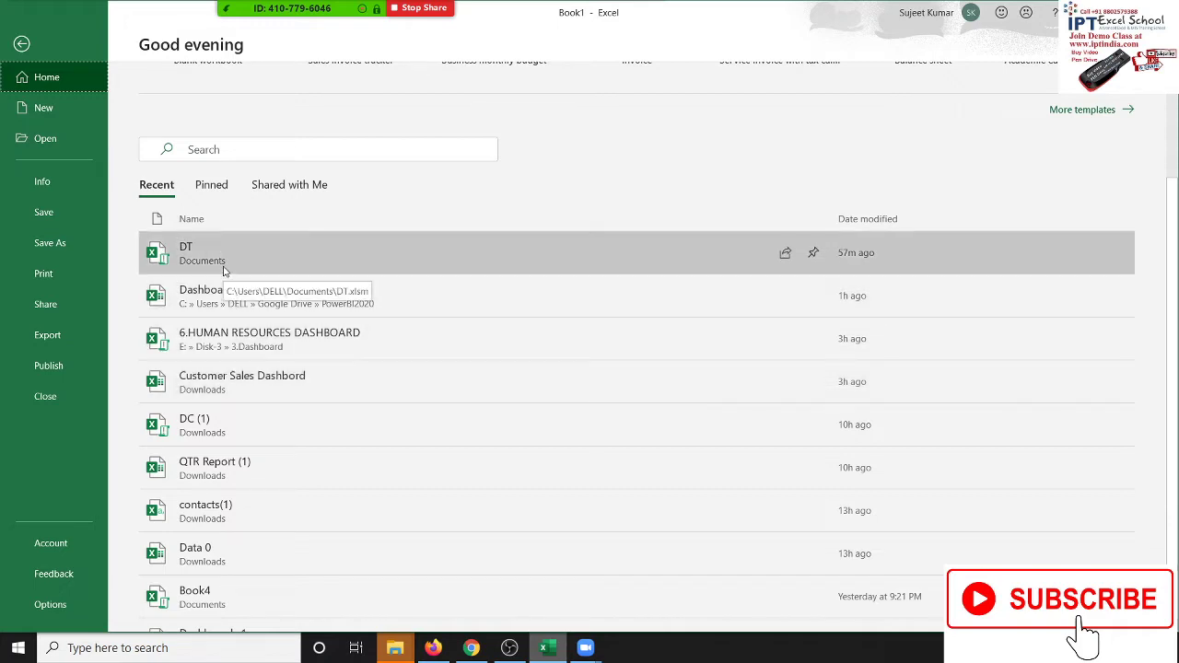
left_click(223, 269)
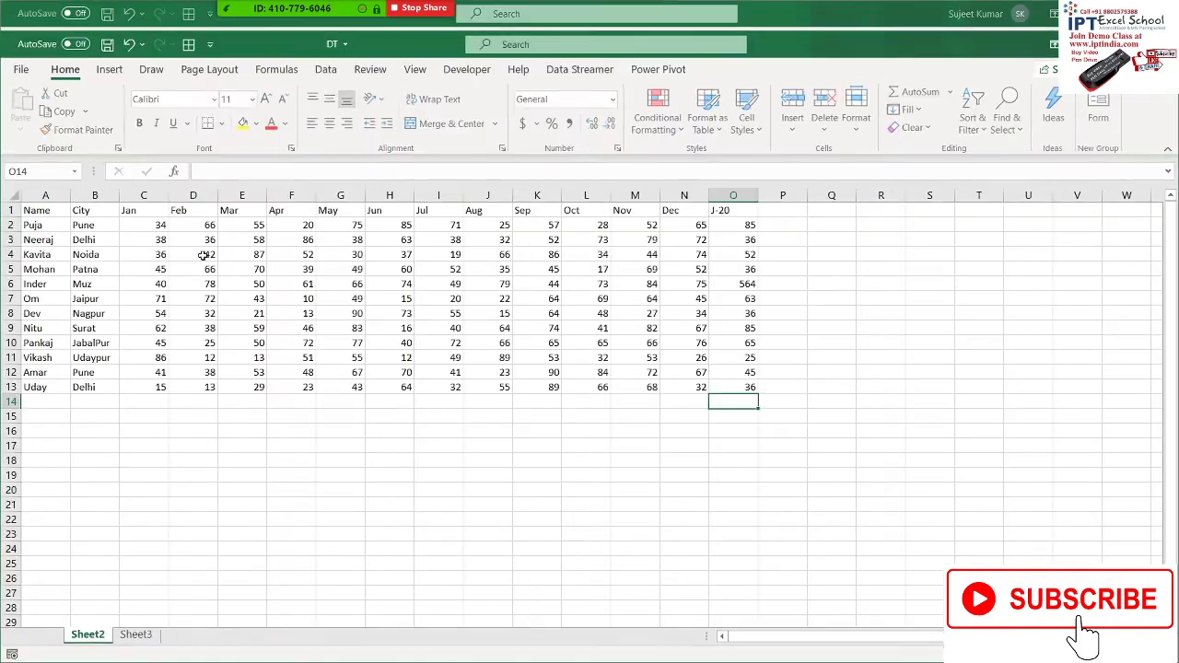
Select C4 on Sheet3, then open the Dashboard -3 workbook from the recent list.
left_click(136, 636)
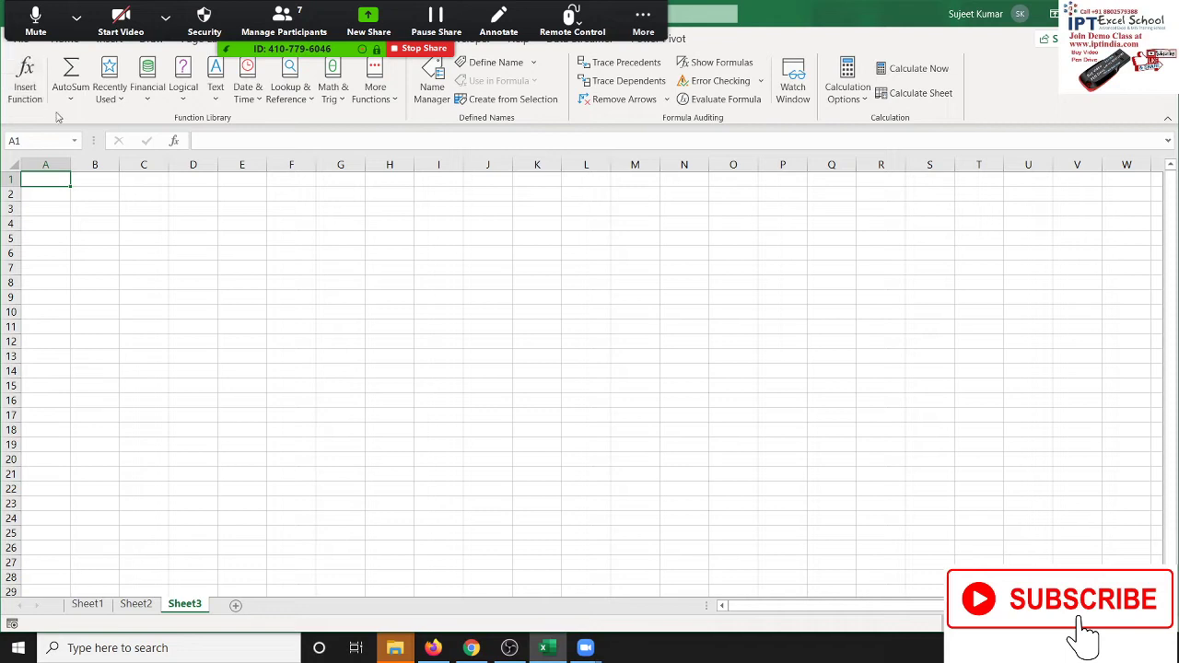
left_click(158, 228)
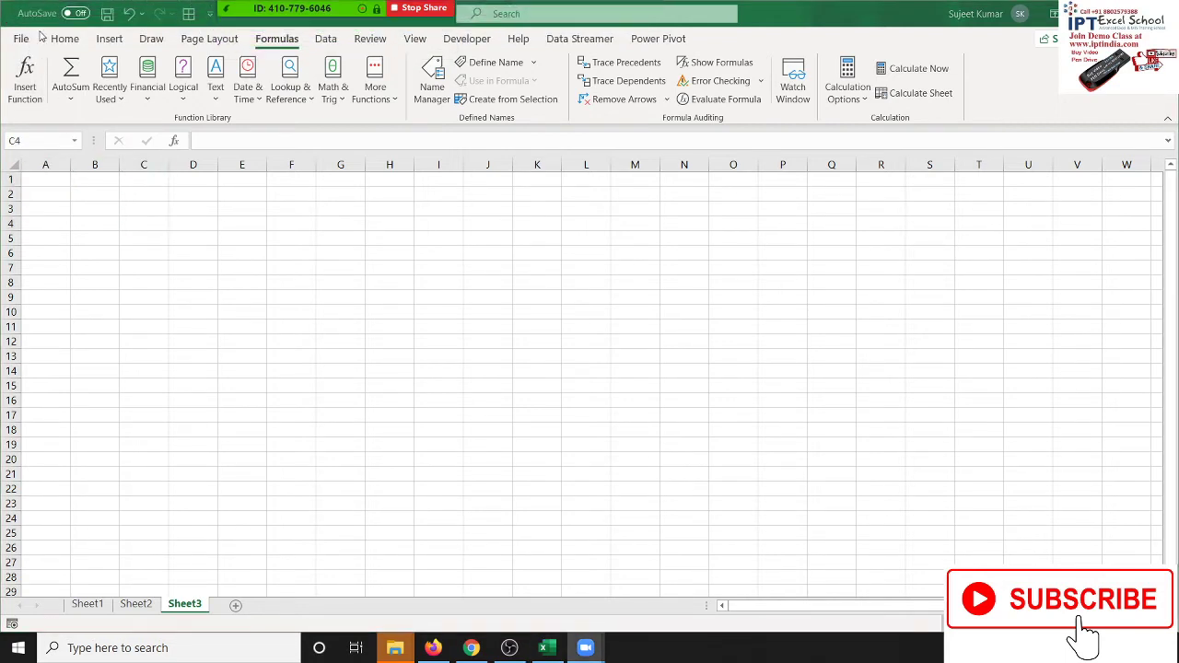
left_click(27, 43)
left_click(28, 42)
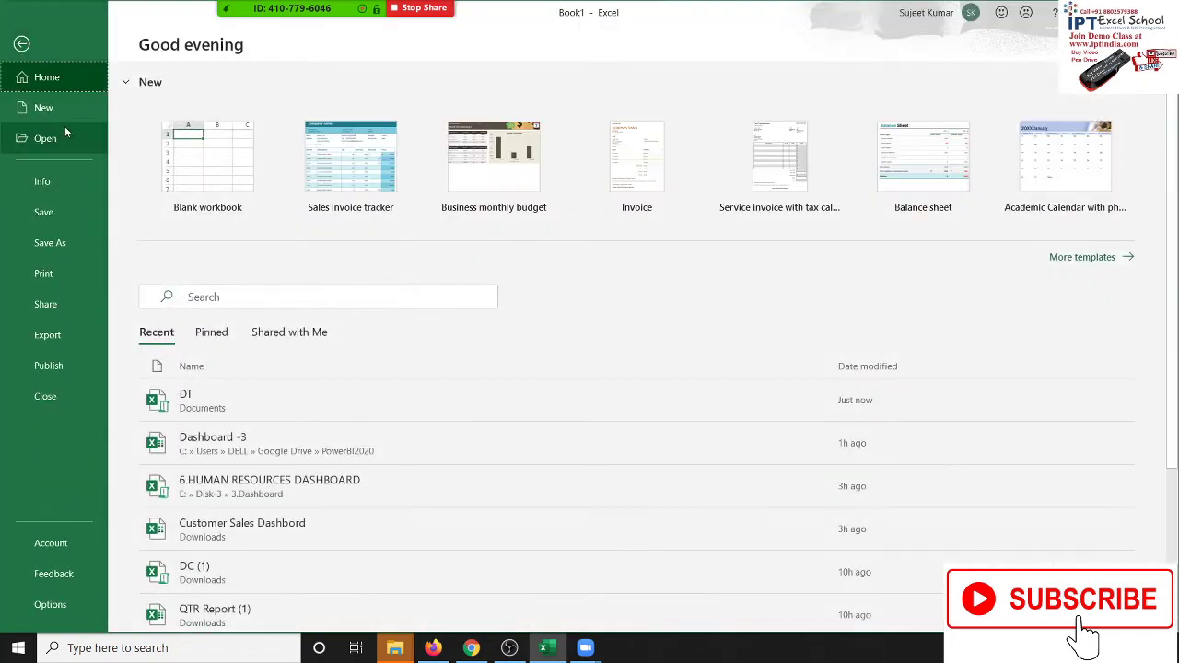
left_click(316, 443)
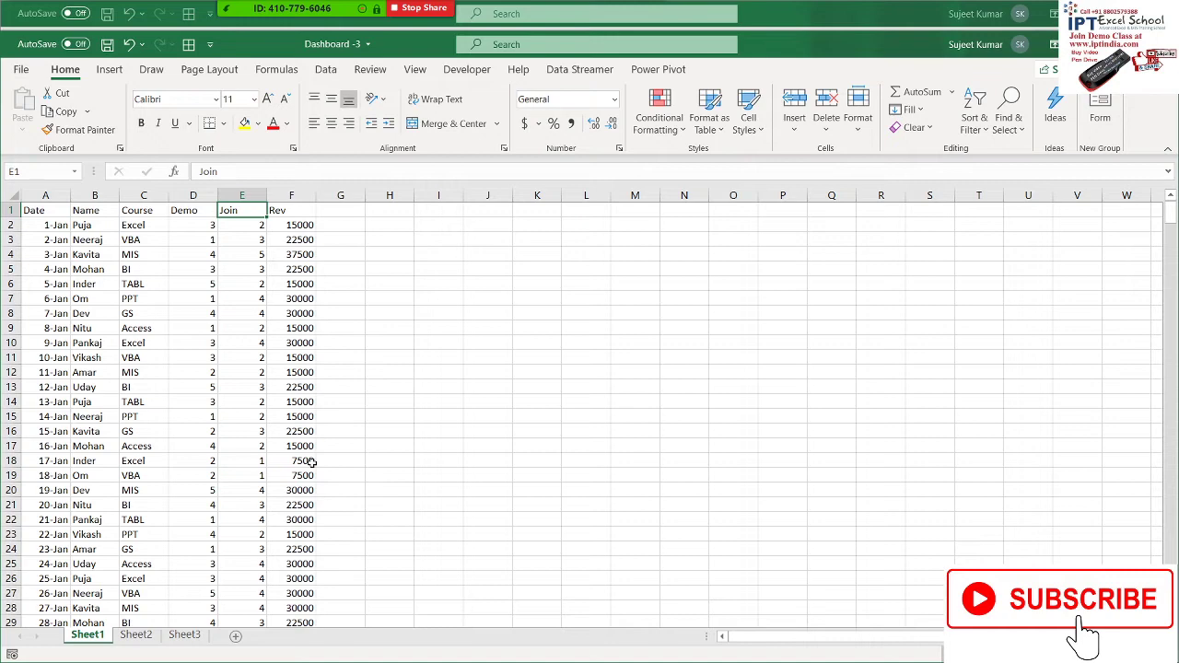
key("Right")
key("Down")
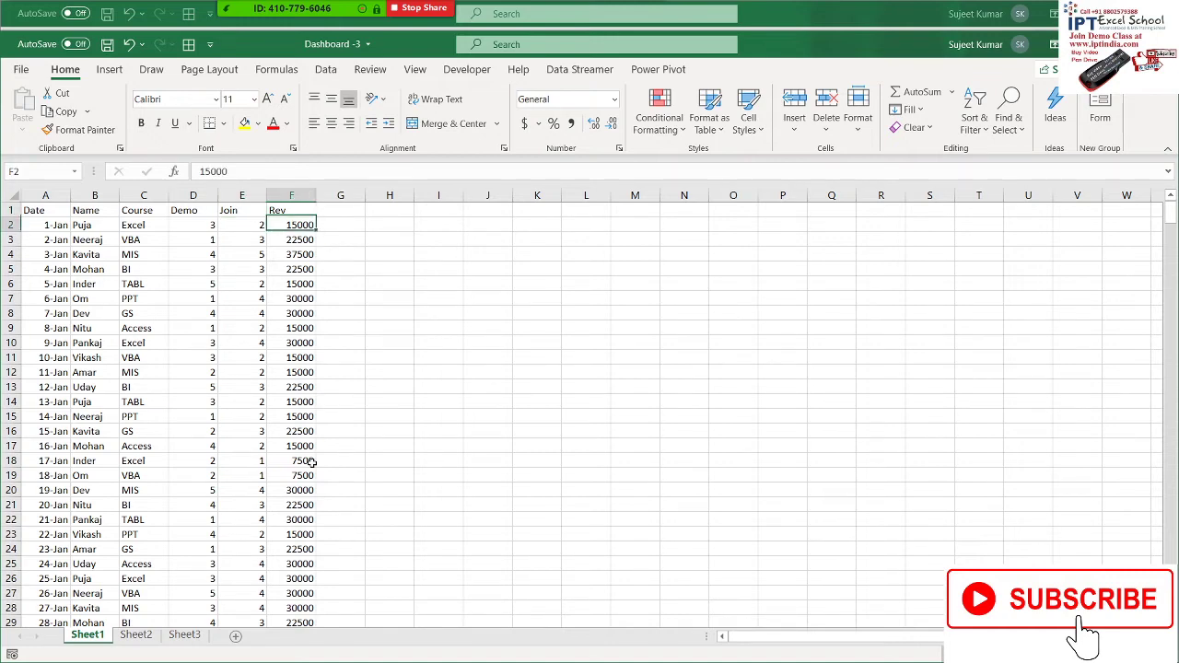
key("Right")
type("1")
key("Return")
type("2")
key("Return")
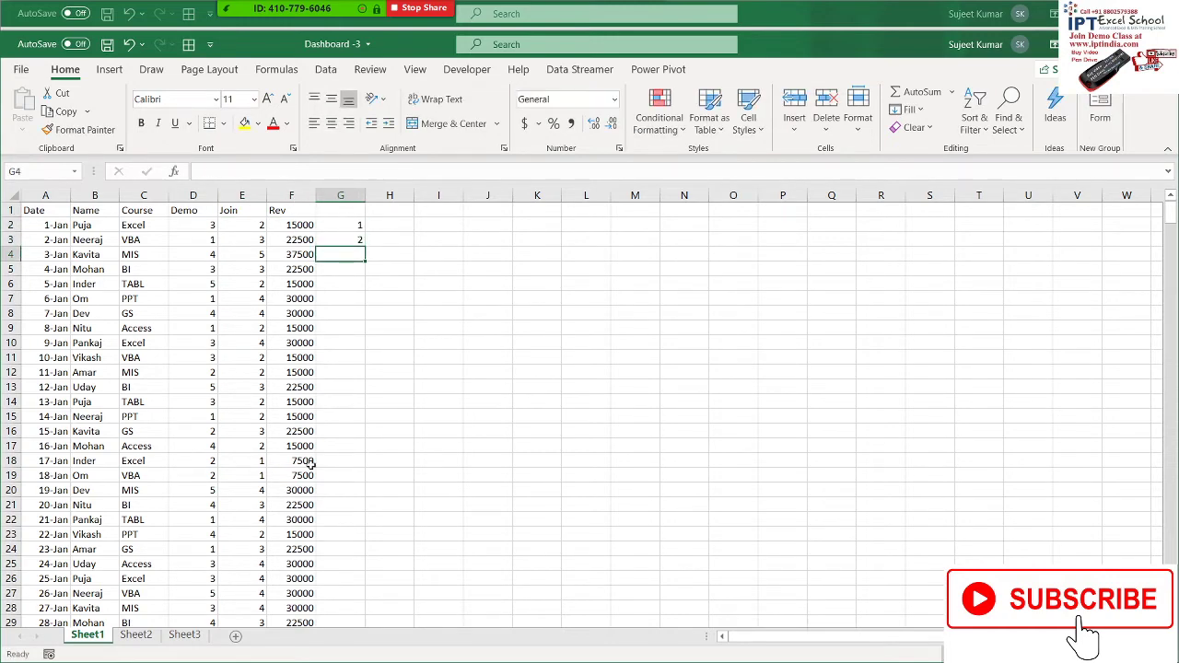
type("3")
key("ctrl+Return")
key("shift+space")
key("shift+Up")
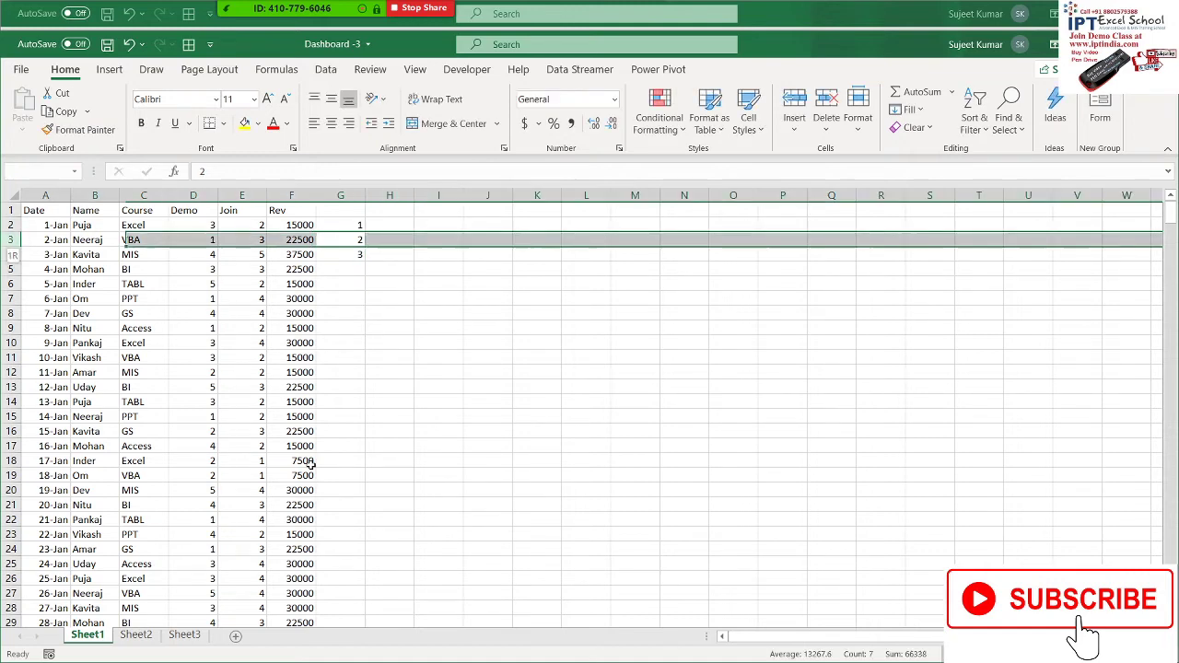
key("shift+Up")
key("Down")
key("Down")
key("Down")
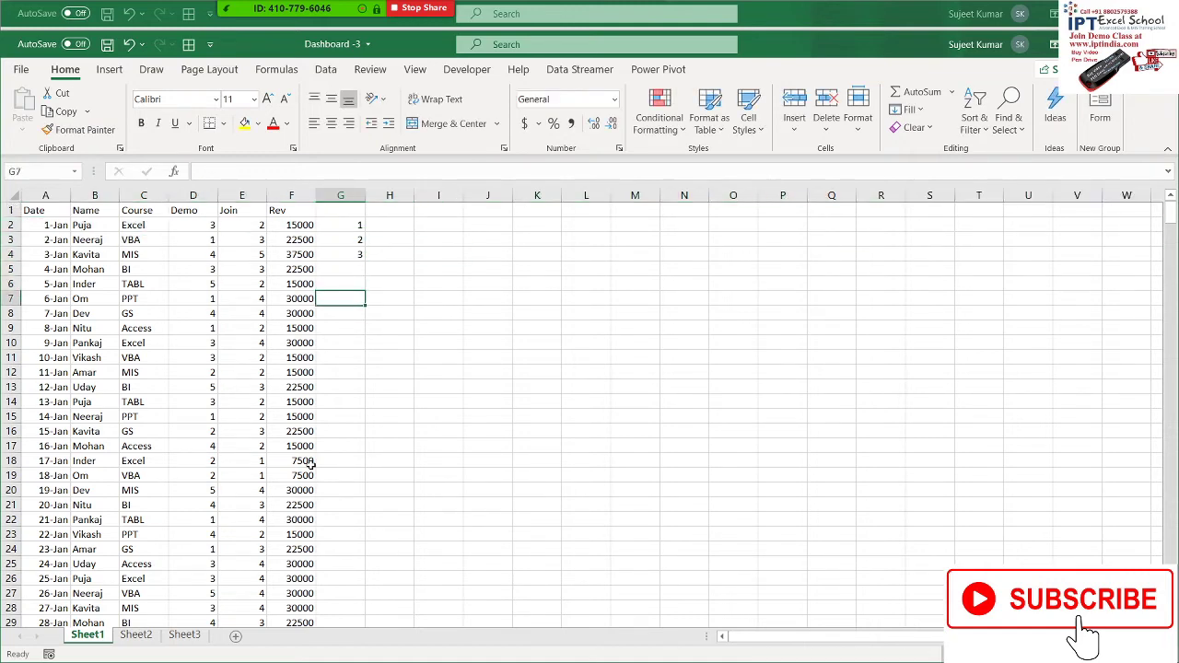
key("Up")
key("ctrl+Up")
key("ctrl+Up")
key("ctrl+shift+Down")
key("Delete")
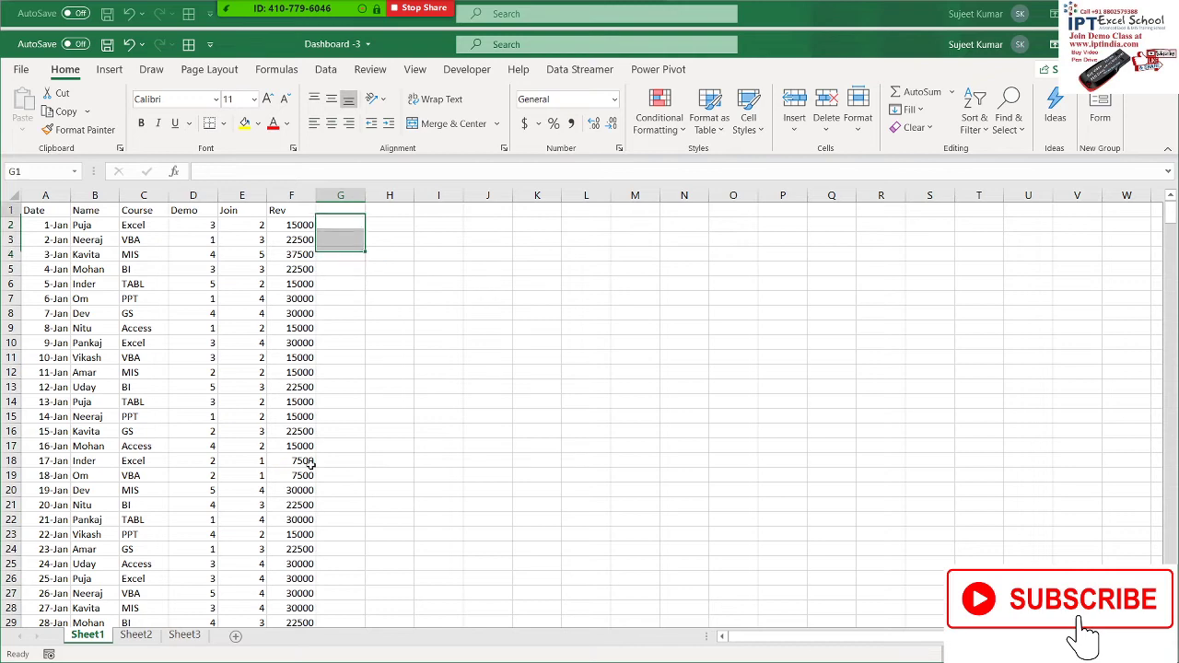
key("shift+Up")
key("shift+Up")
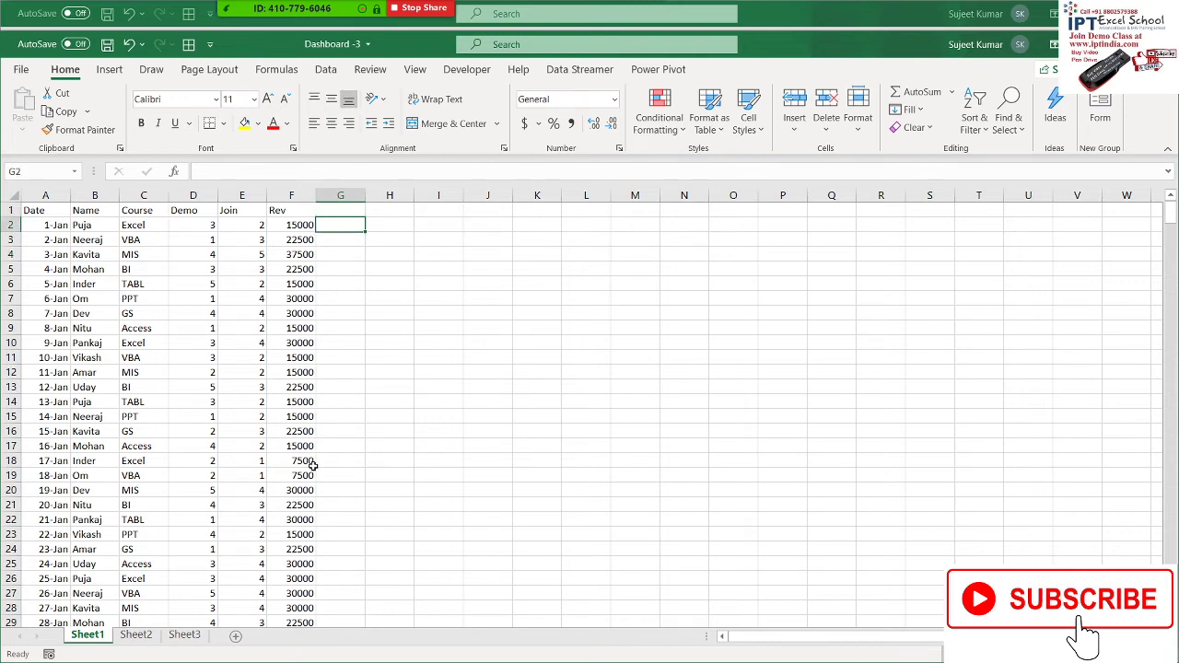
Enter =ROW()-1 in G2 and fill it down to G29, numbering rows 1 to 28.
type("=RO")
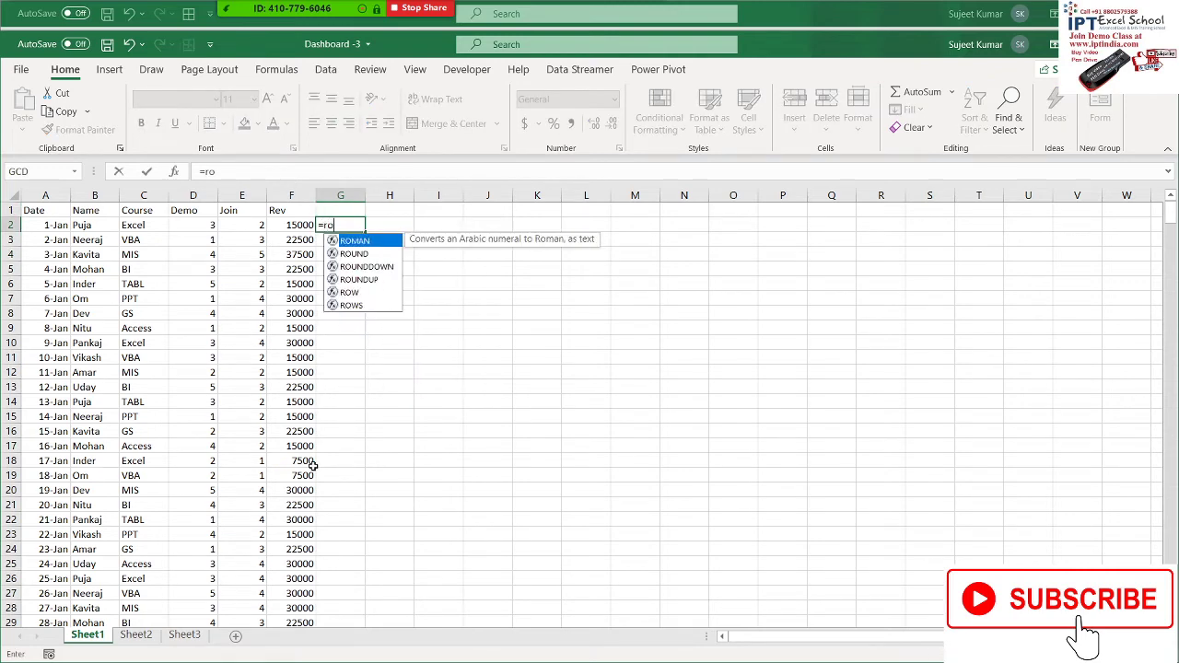
type("W()")
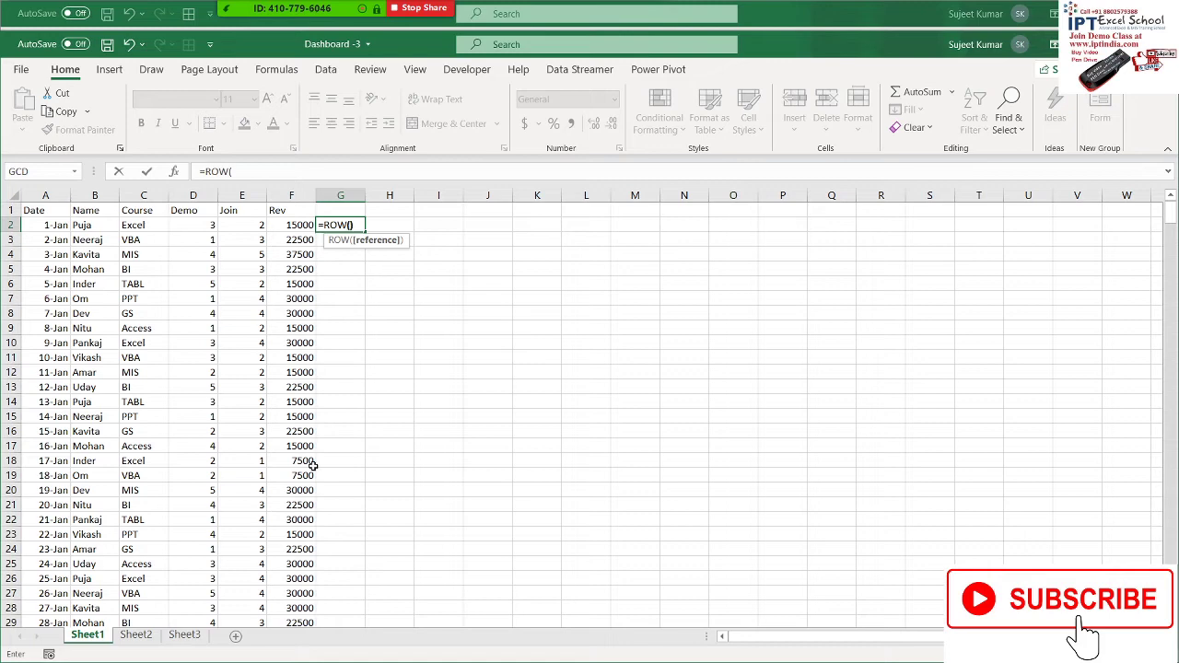
key("ctrl+Return")
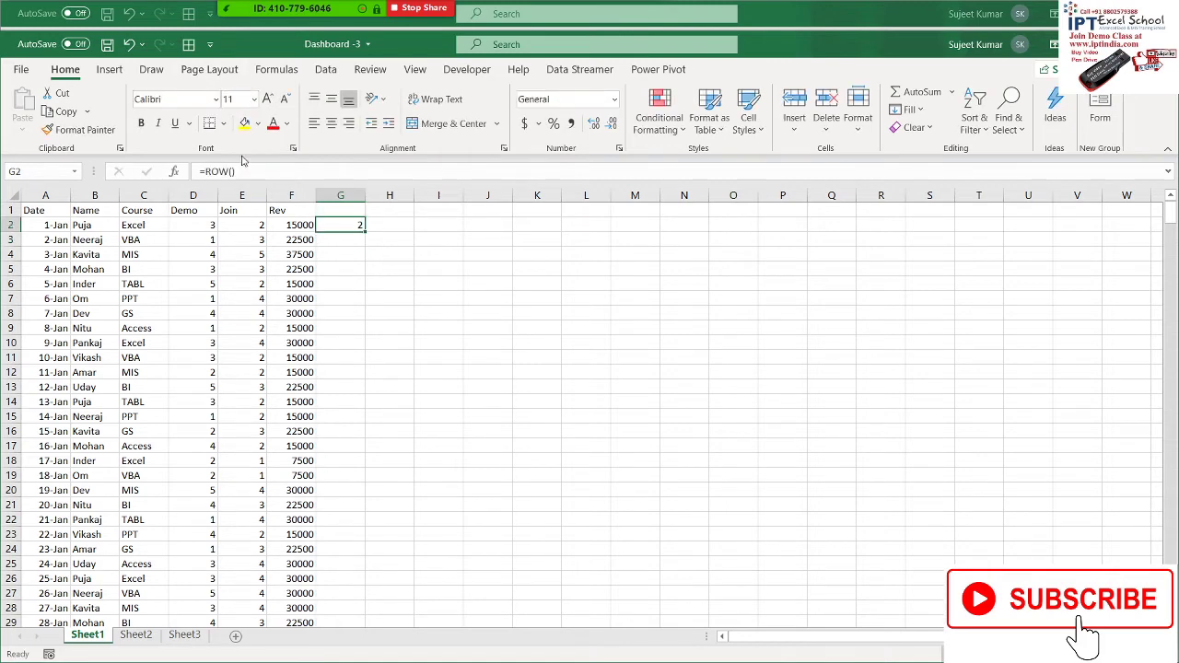
left_click(250, 171)
type("-")
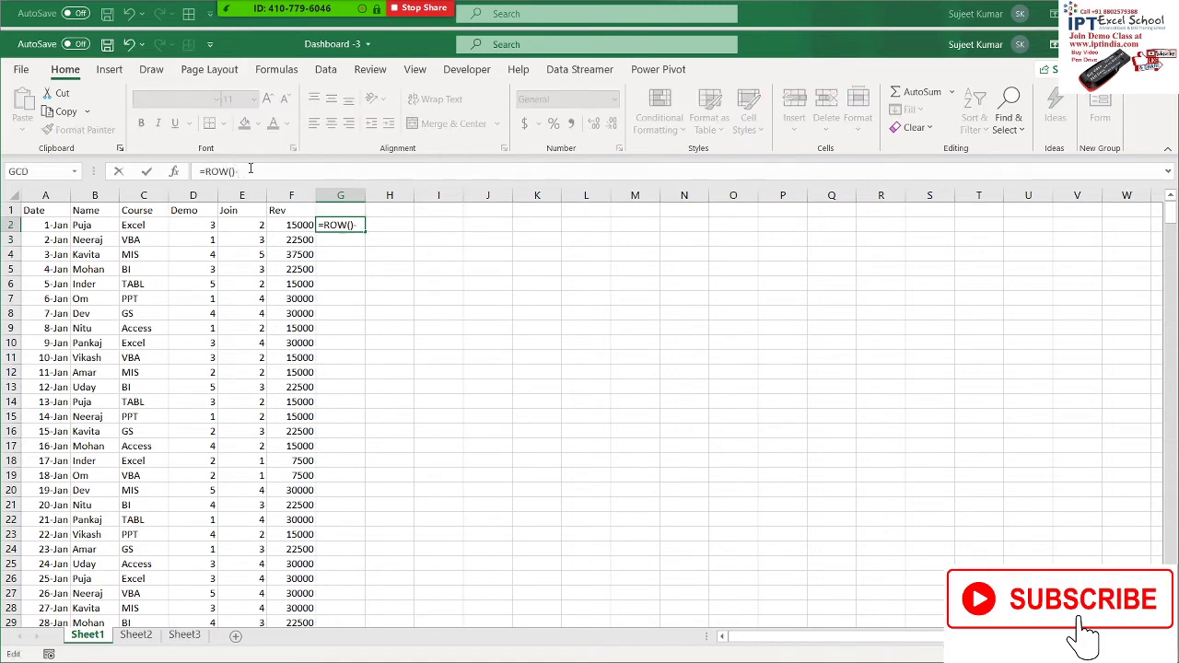
type("1")
key("Return")
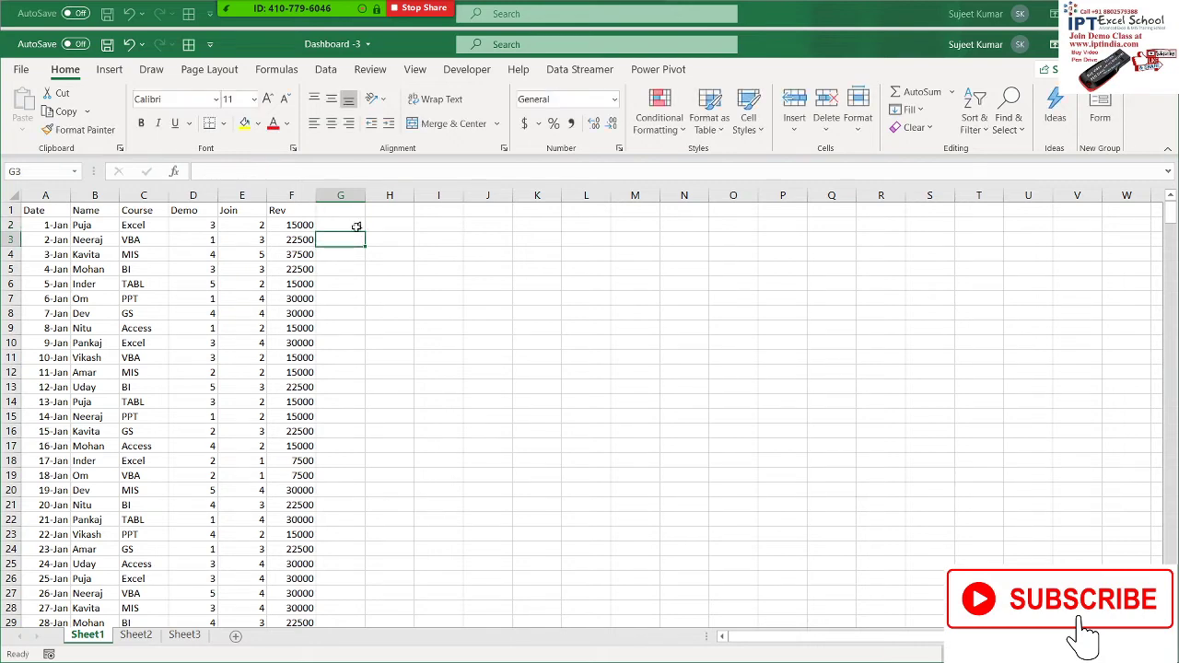
left_click(357, 227)
double_click(364, 233)
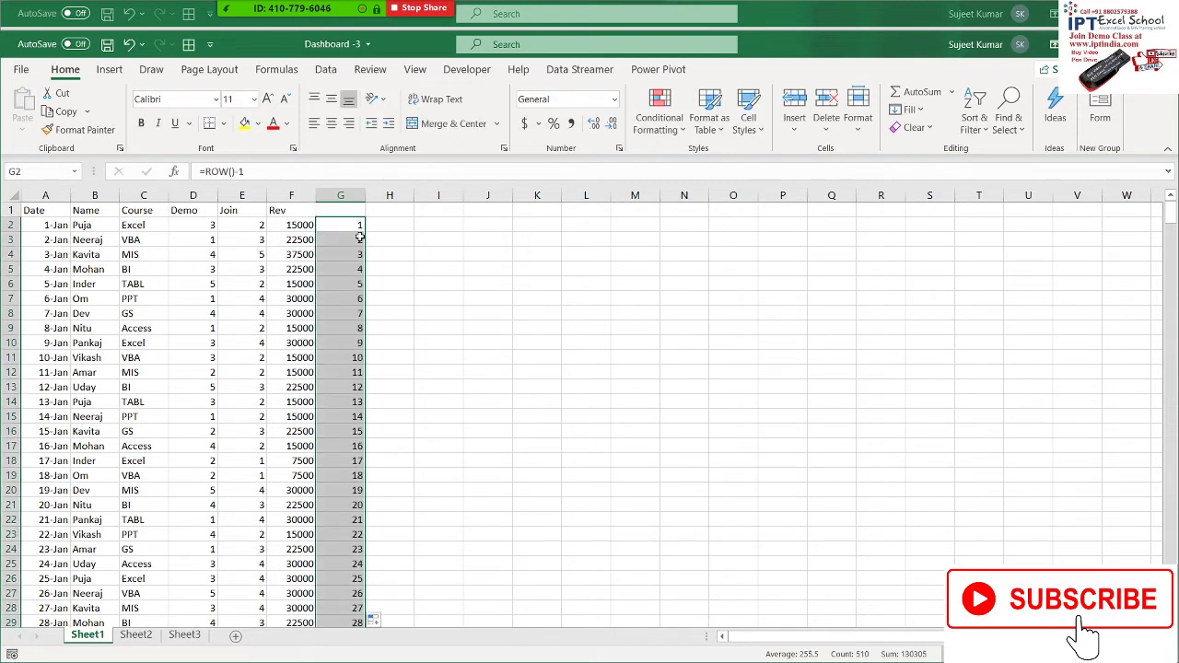
left_click(344, 228)
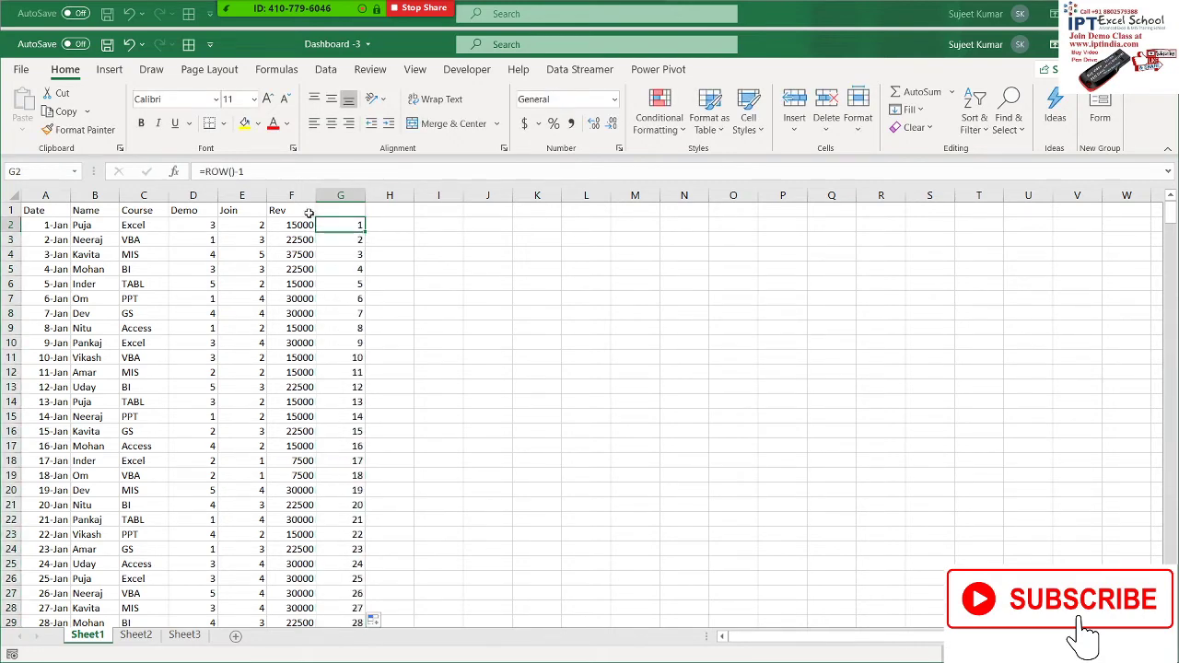
left_click(209, 170)
Change G2 to =MOD(ROW()-1,3) and fill it down the table.
type("MOD")
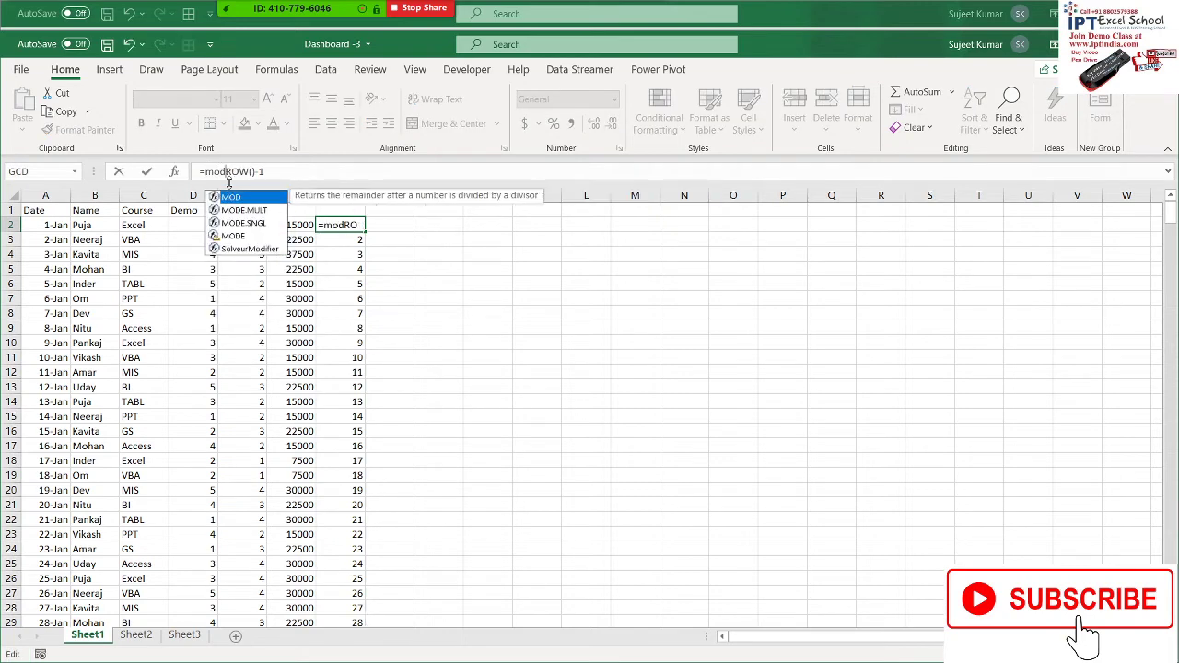
type("(")
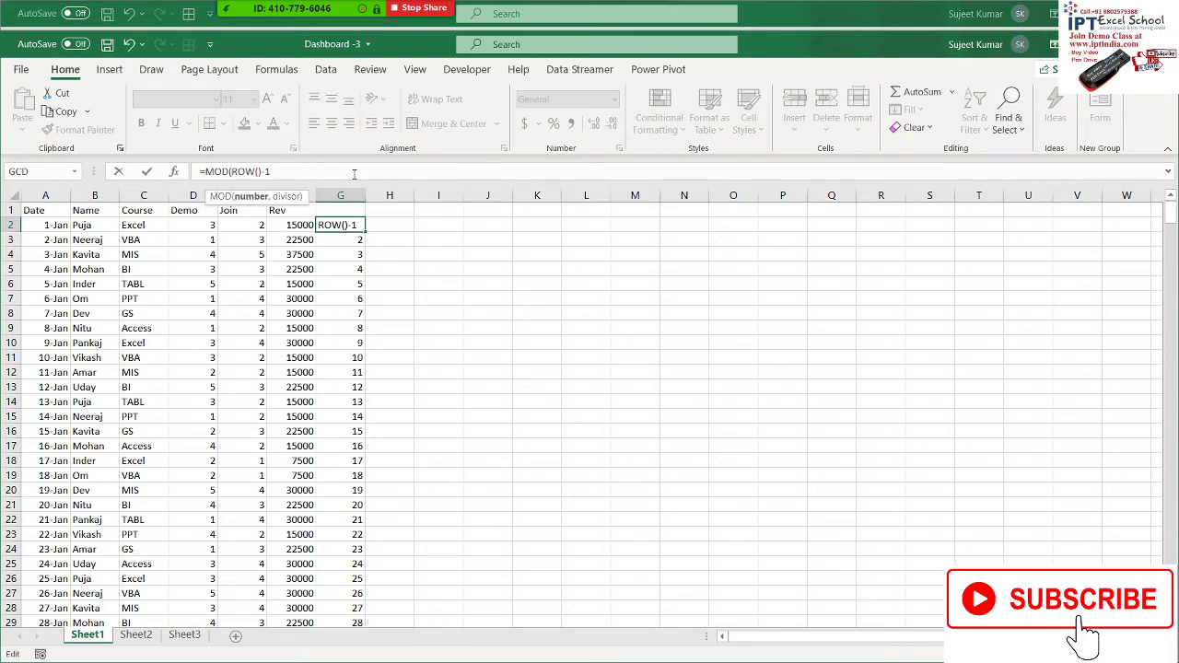
type(",3")
type(")")
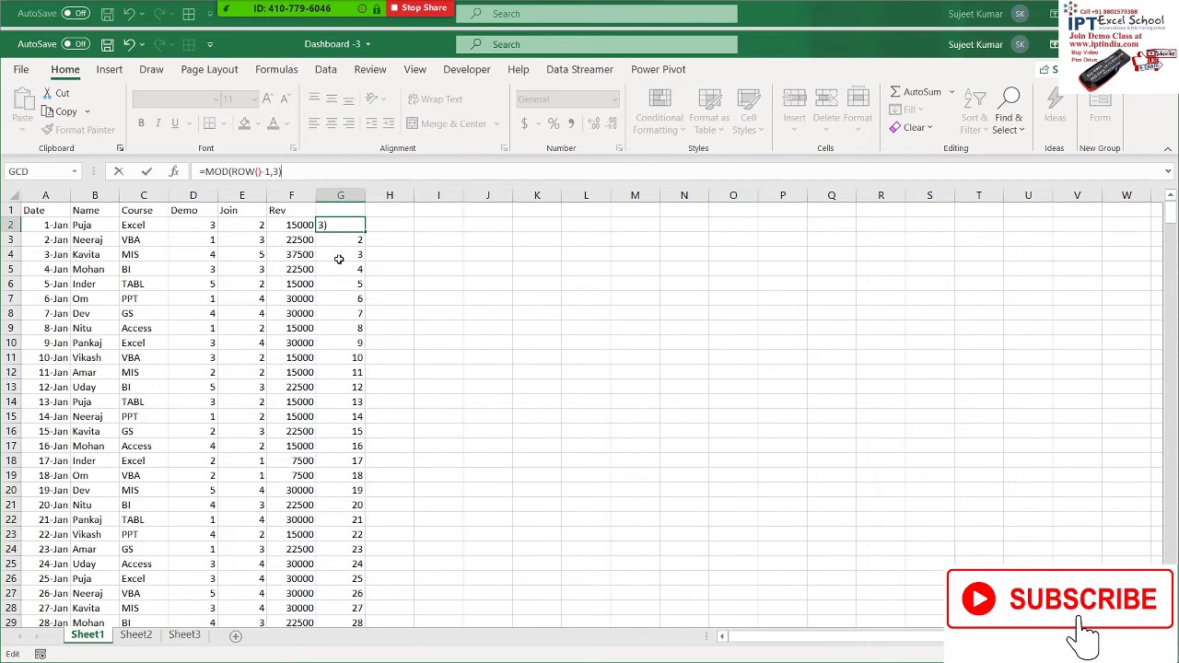
key("ctrl+Return")
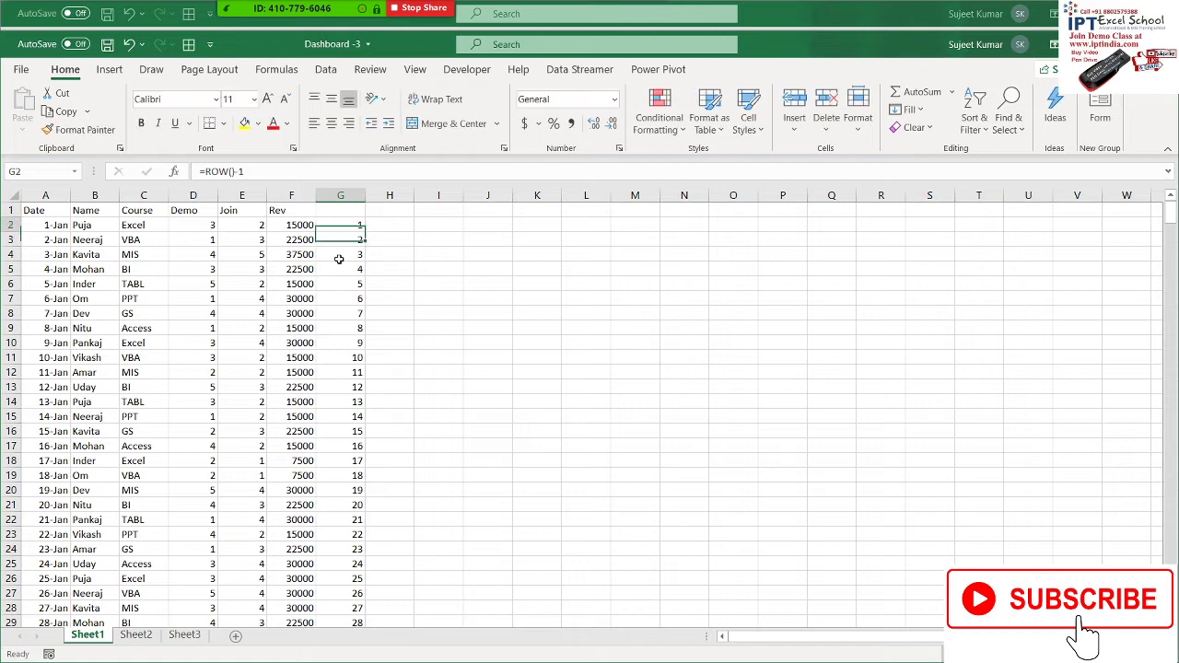
double_click(365, 232)
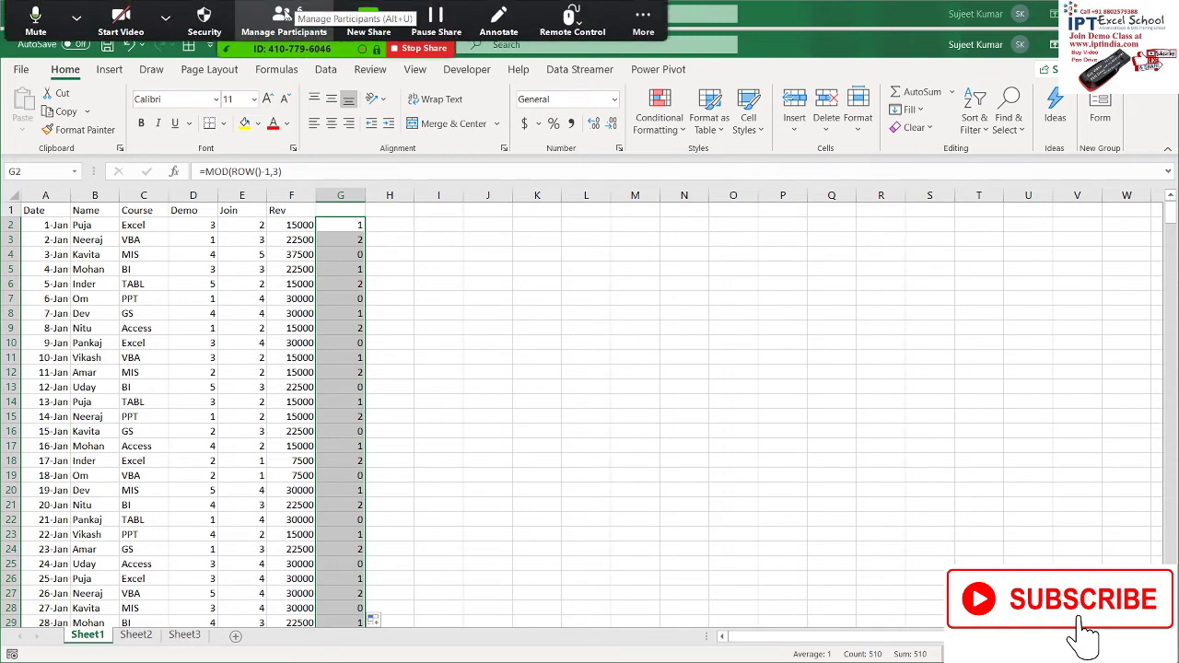
Close the Zoom participants panel, undo the MOD fill, and maximize the Excel window.
left_click(276, 11)
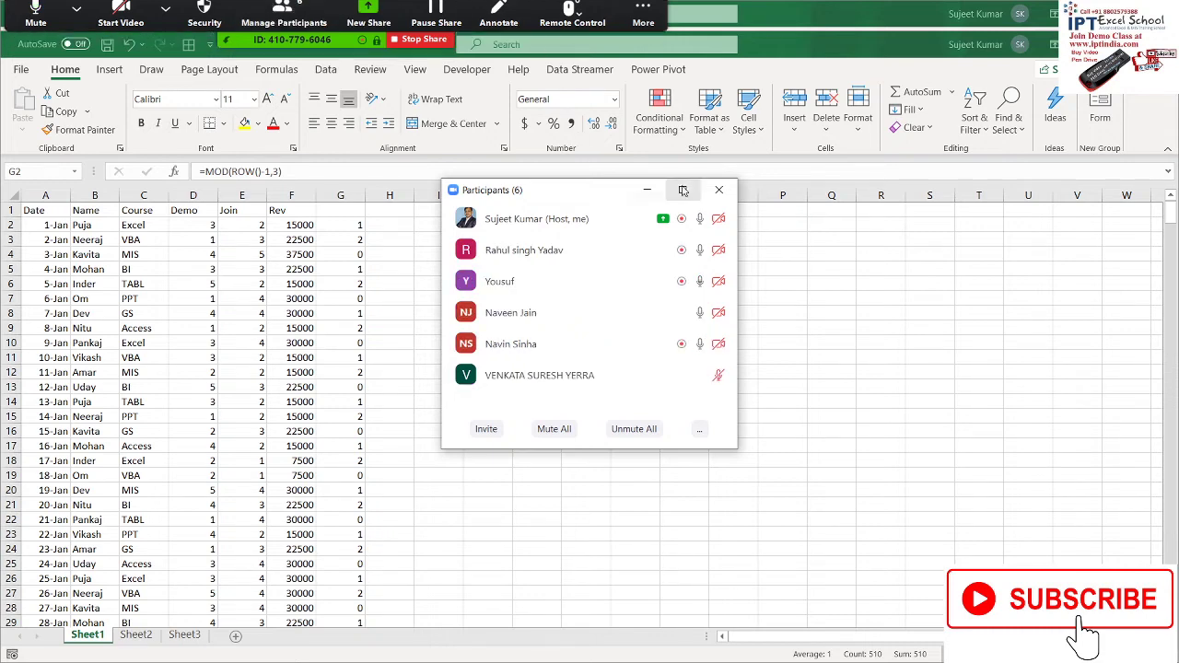
left_click(718, 190)
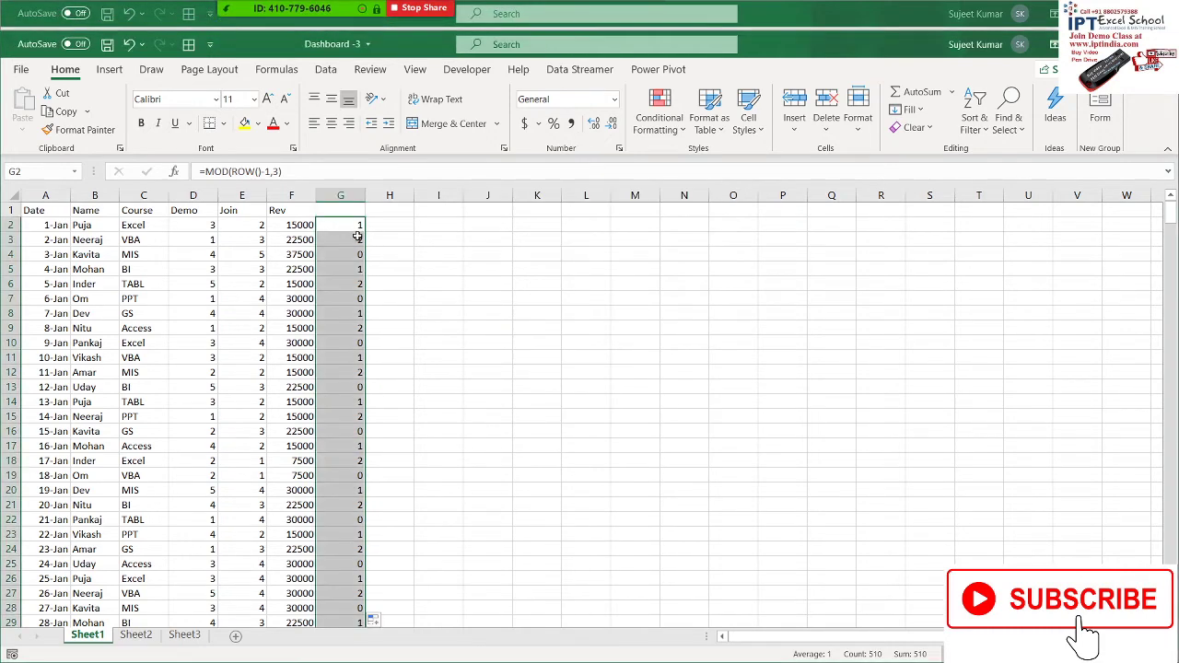
key("ctrl+z")
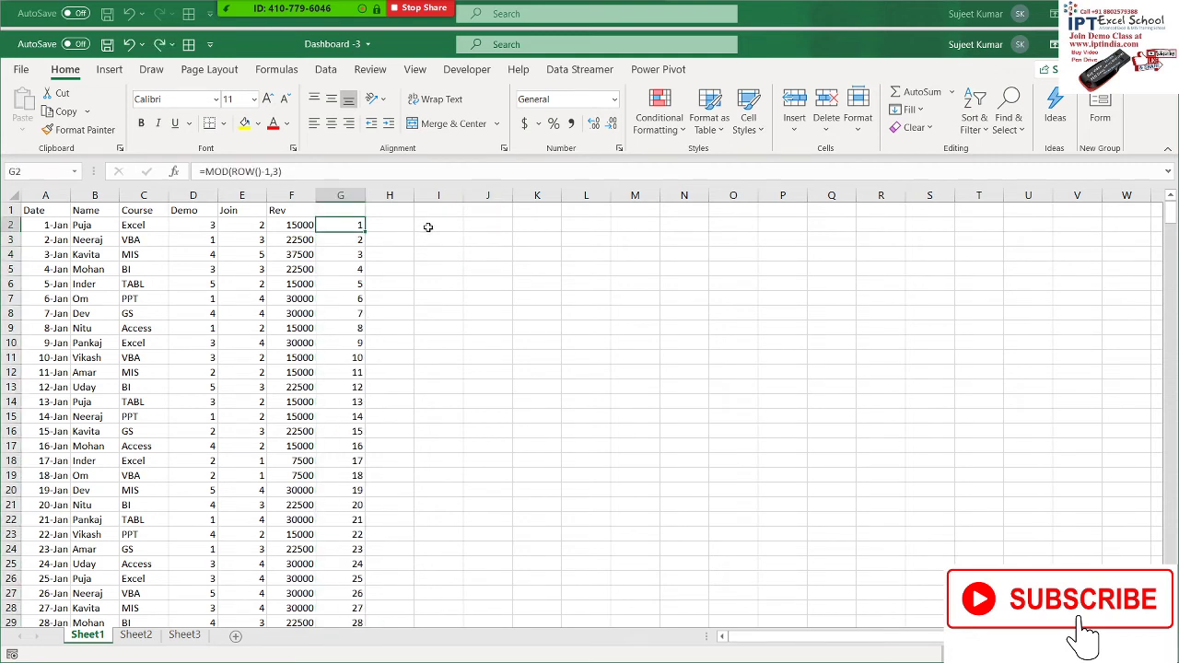
double_click(802, 39)
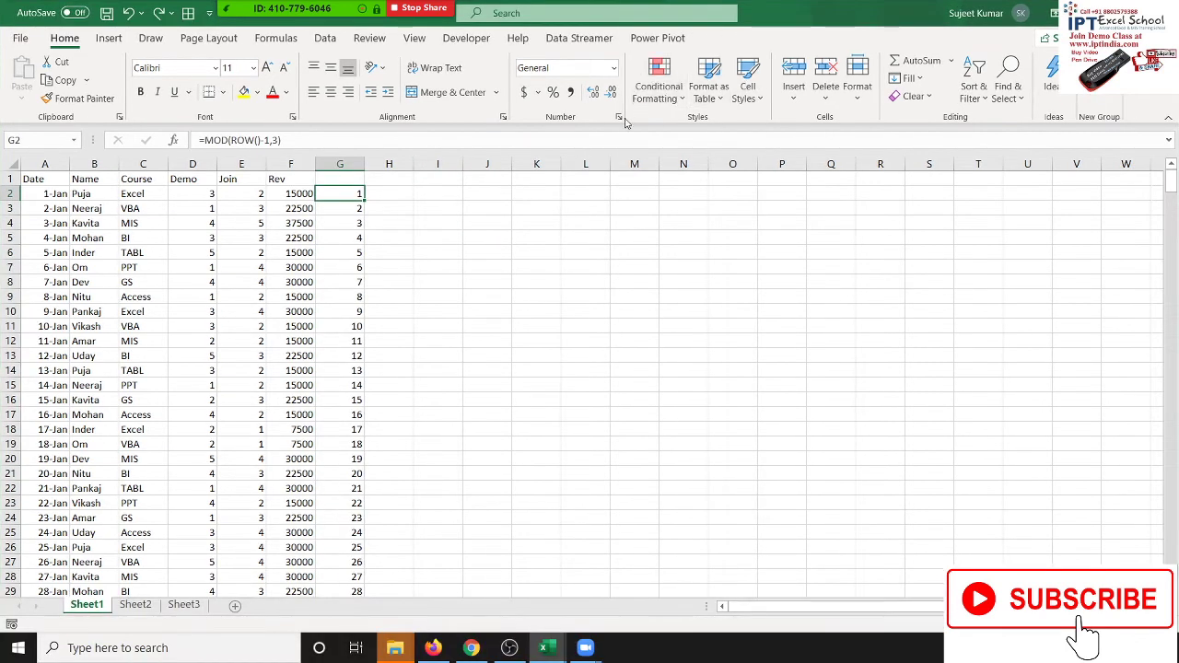
left_click(475, 197)
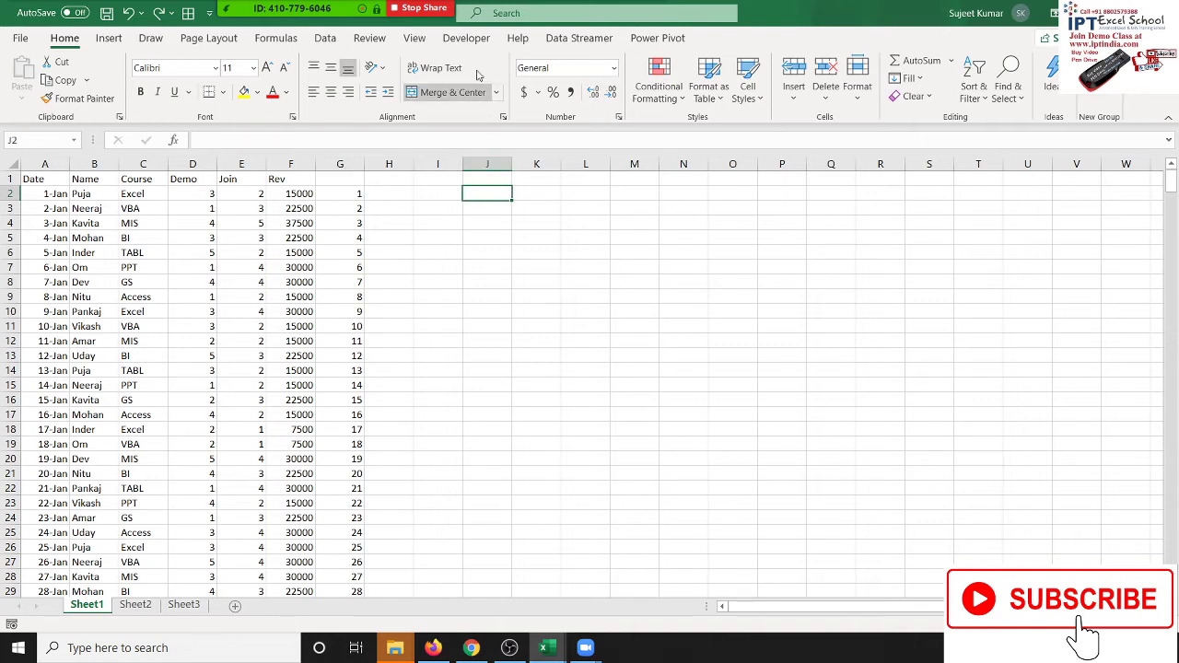
mouse_move(391, 7)
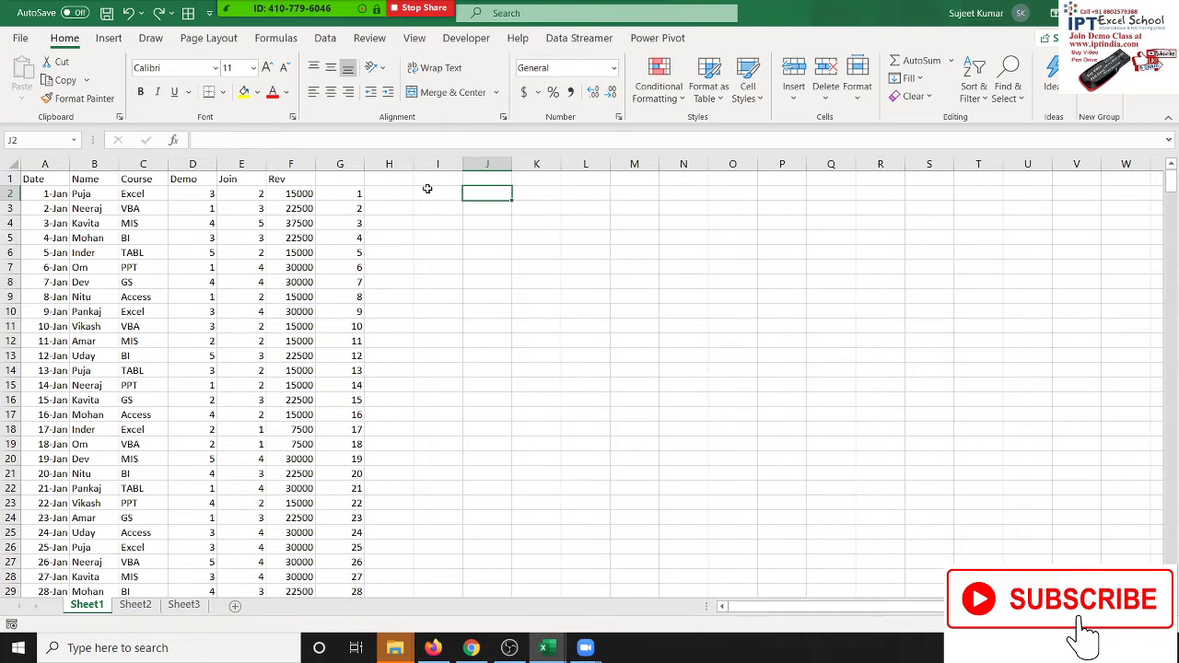
left_click(471, 239)
type("=mod")
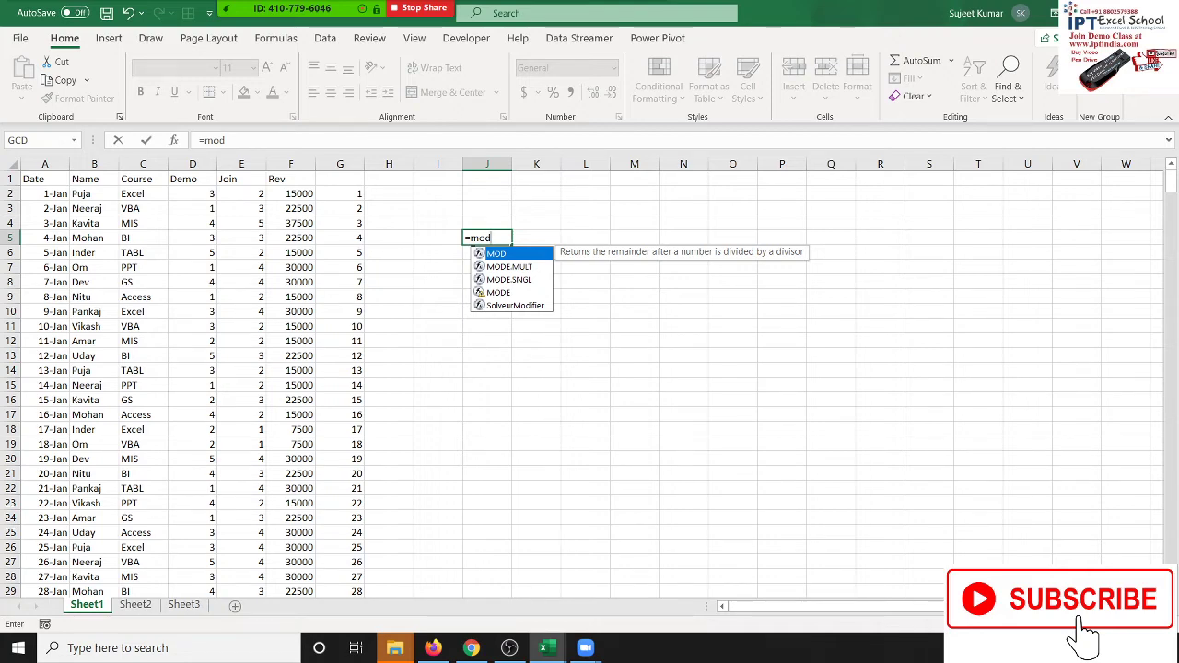
key("Escape")
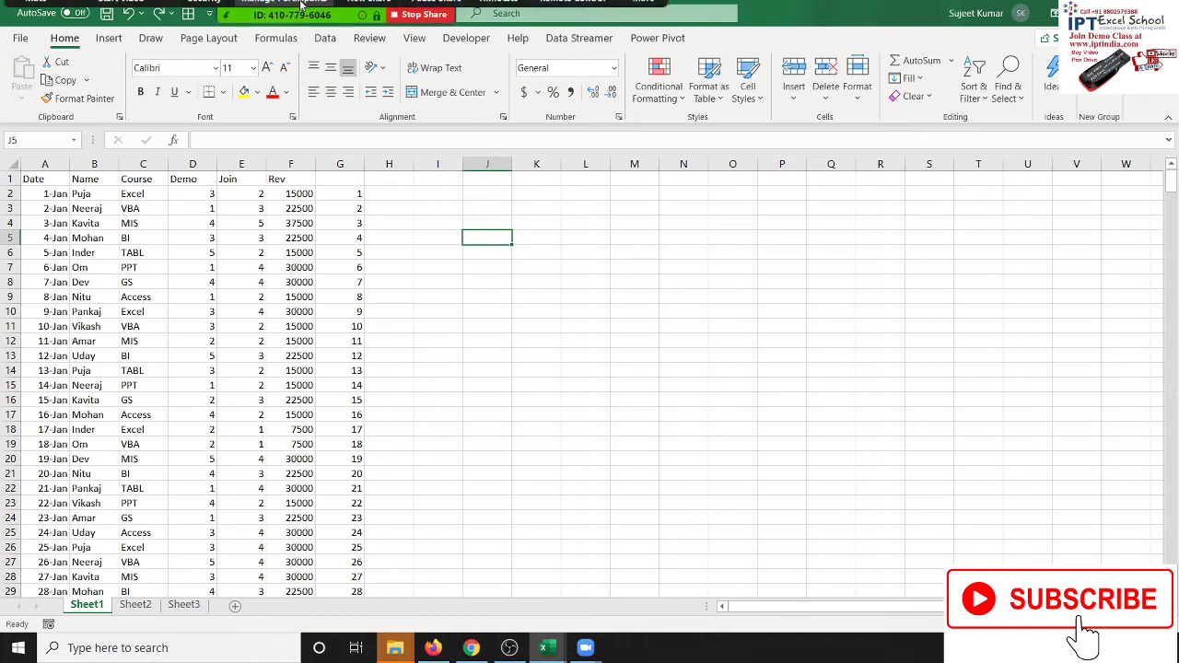
Sketch freehand curves and brackets across columns K–Q, then write the numbers 5, 4 and 2.
left_click(498, 32)
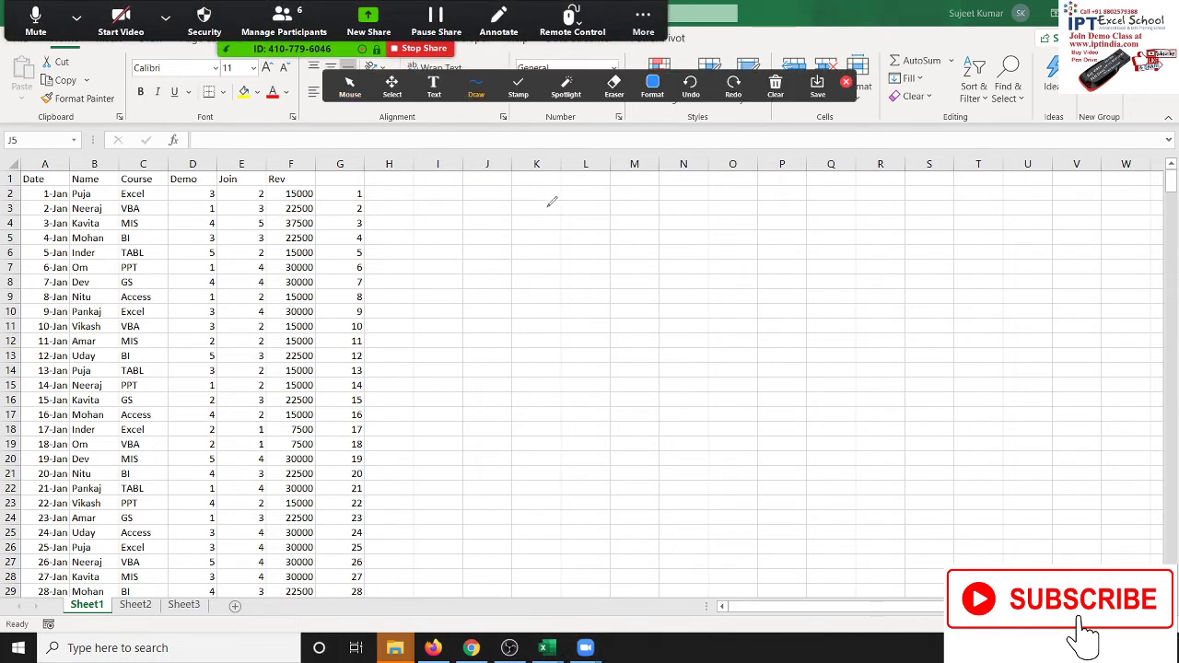
left_click_drag(537, 228, 547, 363)
left_click_drag(739, 217, 859, 333)
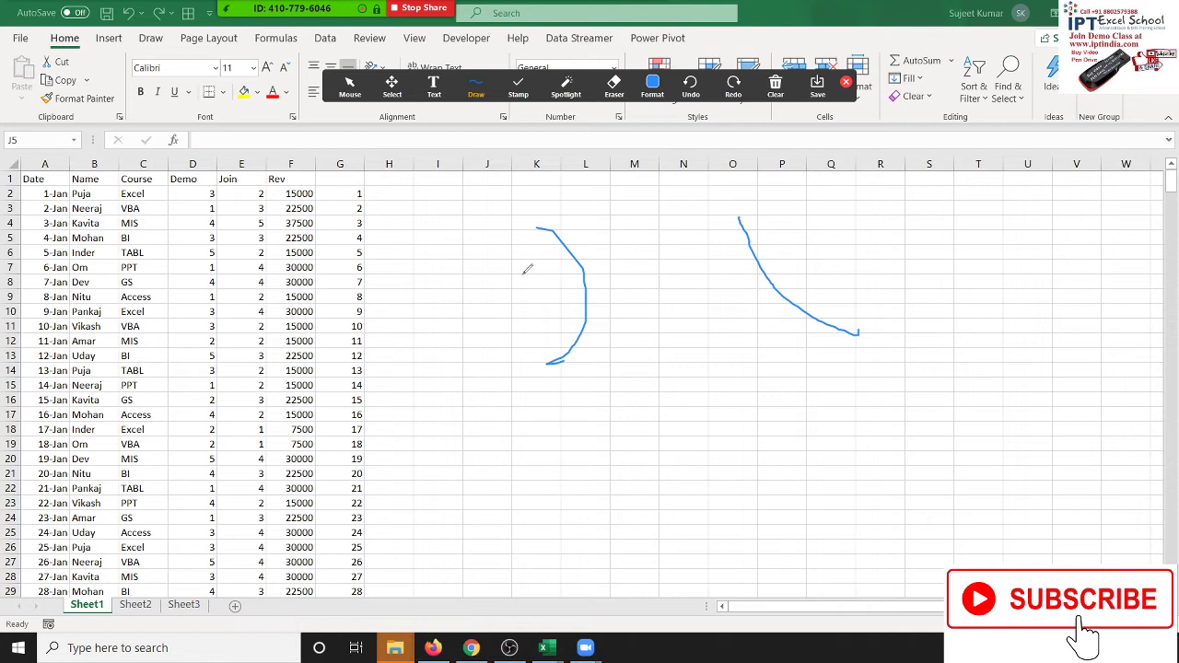
mouse_move(520, 272)
left_mouse_down()
mouse_move(574, 264)
mouse_move(532, 324)
left_mouse_up()
mouse_move(622, 261)
left_mouse_down()
mouse_move(636, 294)
mouse_move(697, 303)
left_mouse_up()
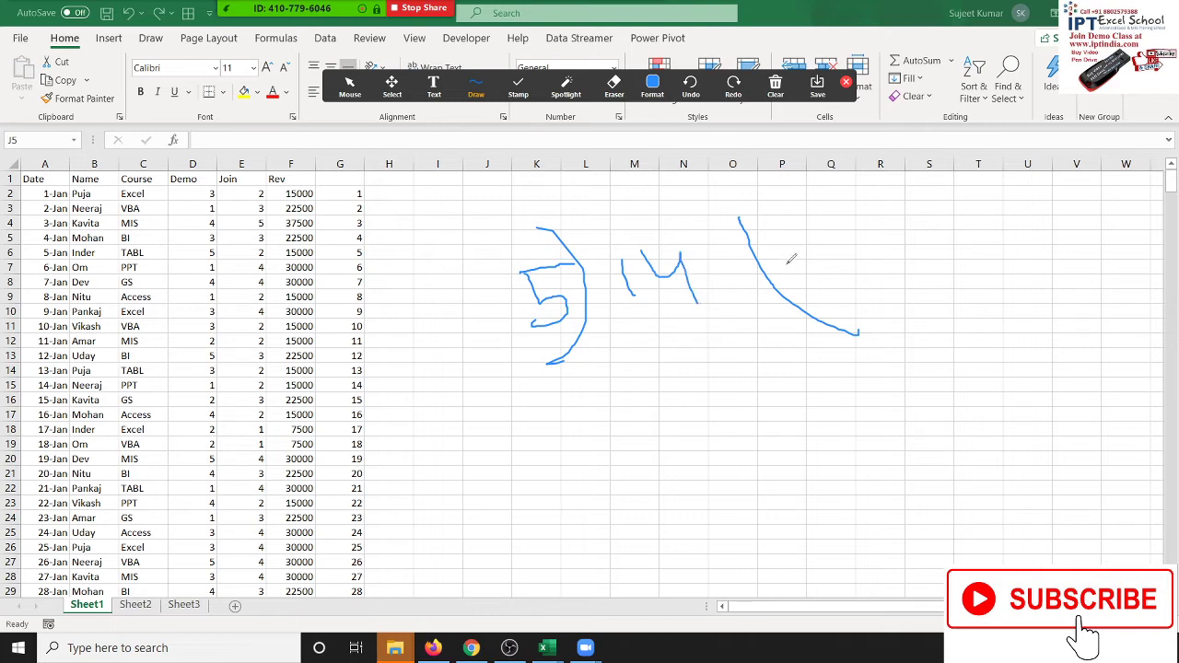
left_click_drag(778, 245, 844, 260)
Write 10 below the 4, draw a diagonal line under it, and add a 4 and u shape.
left_click_drag(638, 320, 671, 377)
mouse_move(686, 319)
left_mouse_down()
mouse_move(708, 365)
mouse_move(700, 313)
left_mouse_up()
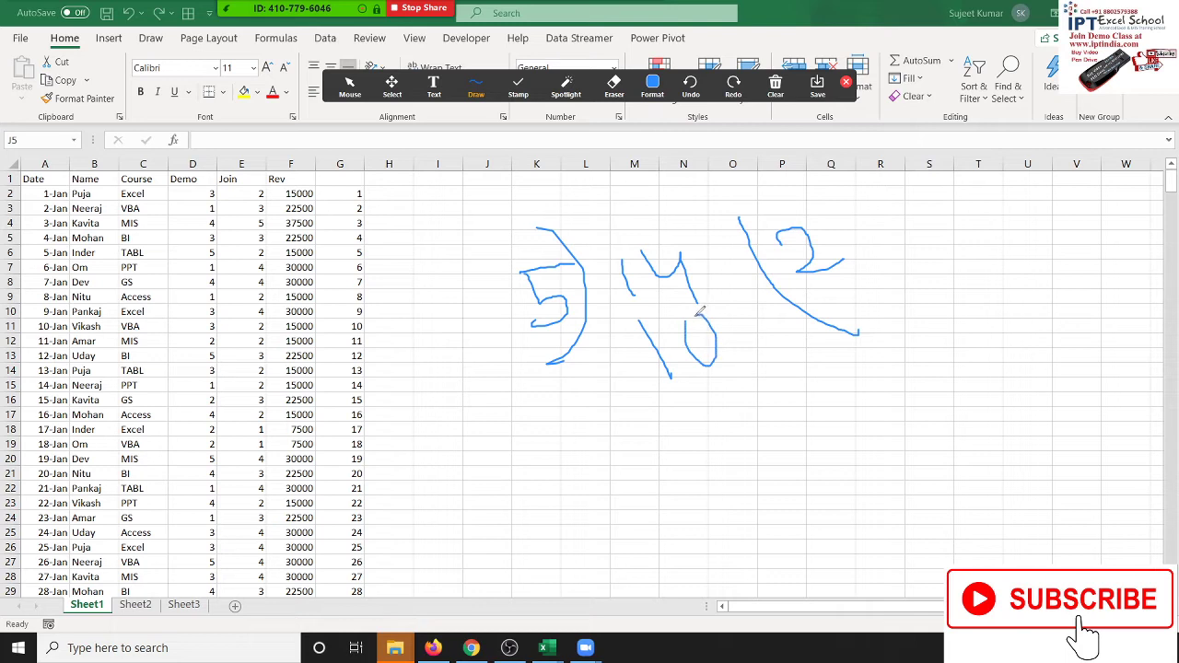
left_click_drag(628, 403, 796, 341)
mouse_move(679, 398)
left_mouse_down()
mouse_move(716, 429)
mouse_move(697, 440)
left_mouse_up()
left_click_drag(735, 378, 790, 421)
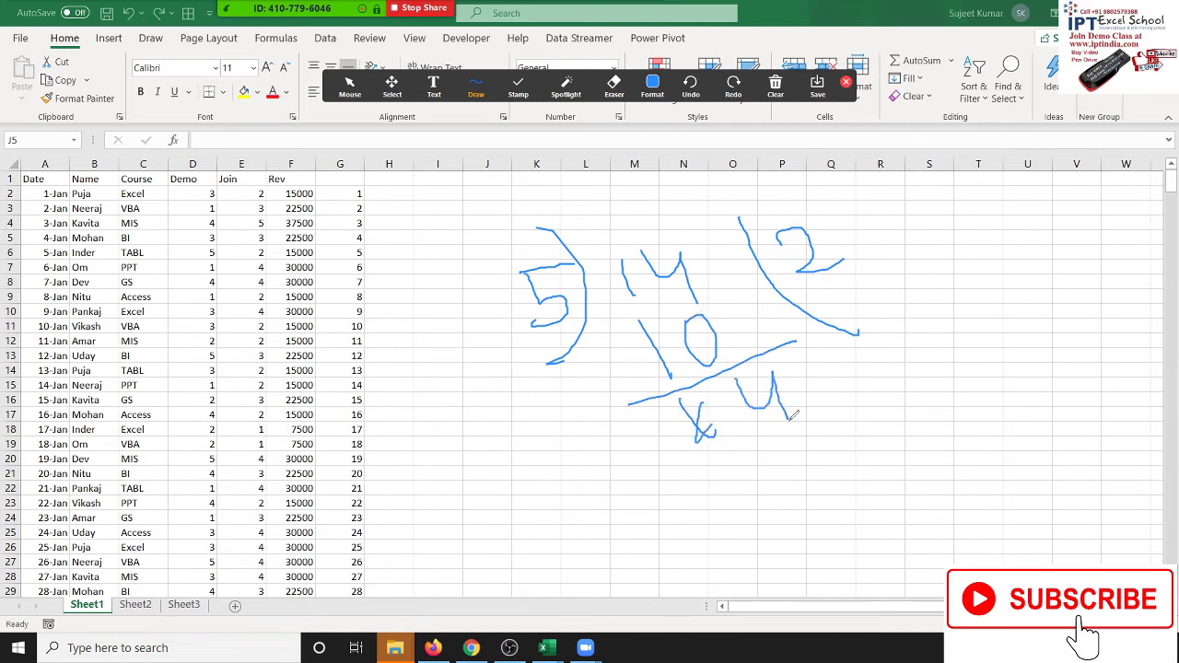
left_click(476, 85)
Mute all meeting participants, circle the 4U scribble, and finish annotating.
left_click(284, 11)
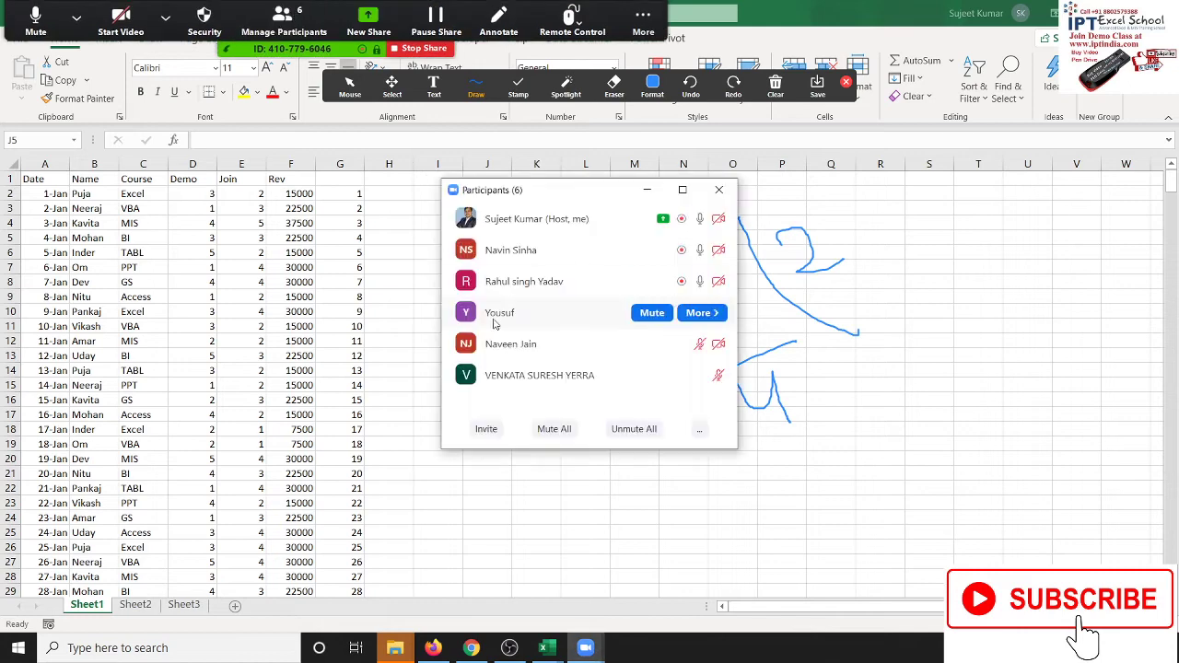
left_click(554, 429)
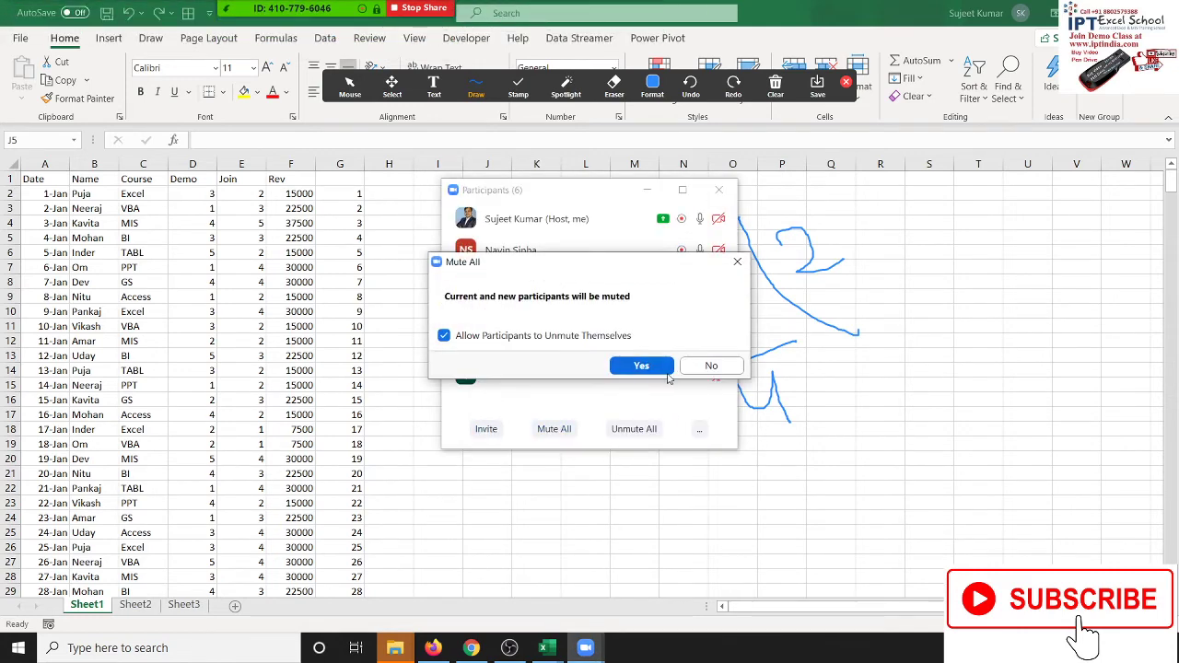
left_click(703, 367)
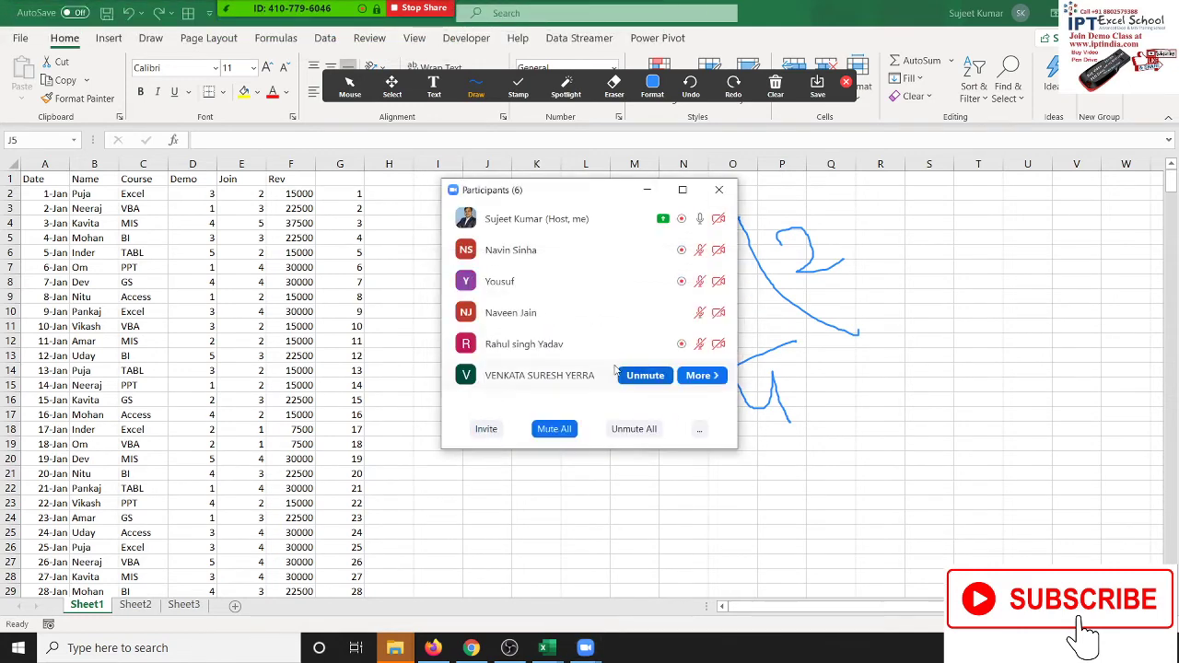
left_click(719, 189)
left_click_drag(743, 363, 730, 359)
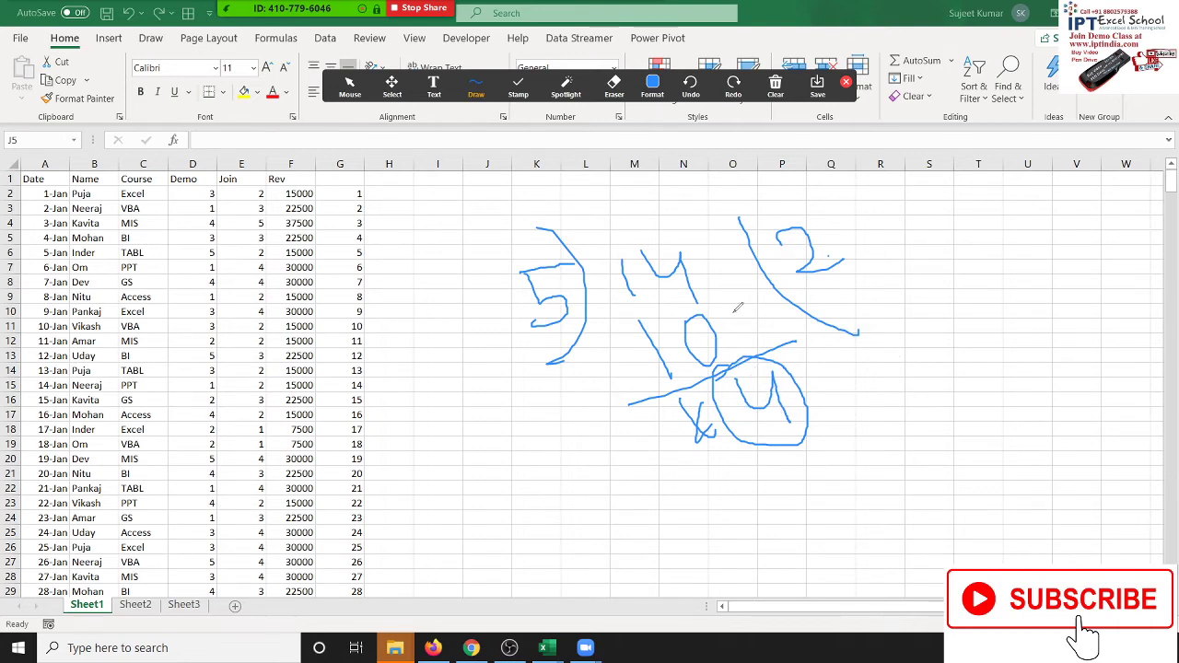
left_click(846, 83)
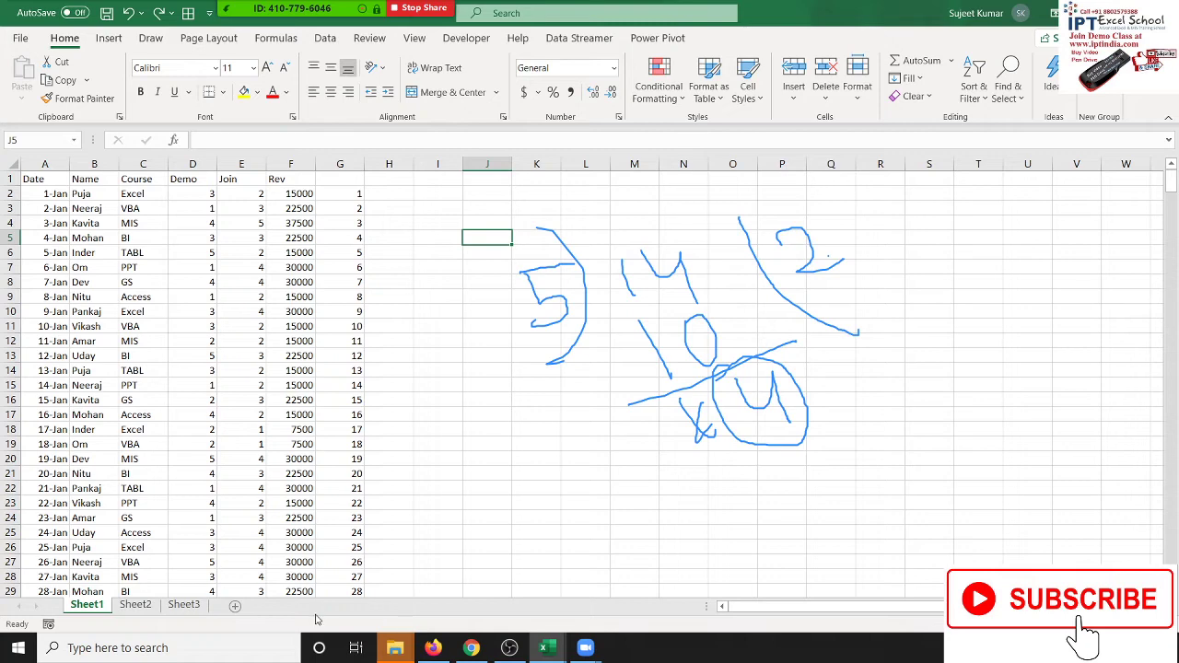
Return to the Book1 workbook on Sheet2 and select cell D16.
key("alt+Tab")
key("alt+Tab")
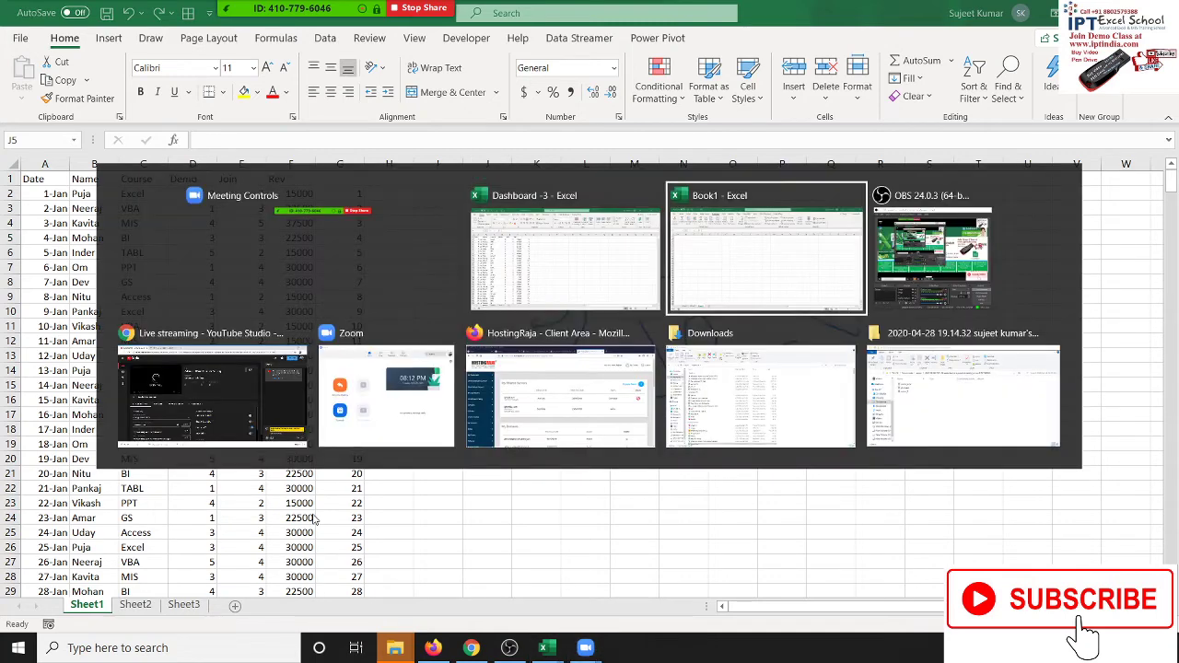
left_click(120, 604)
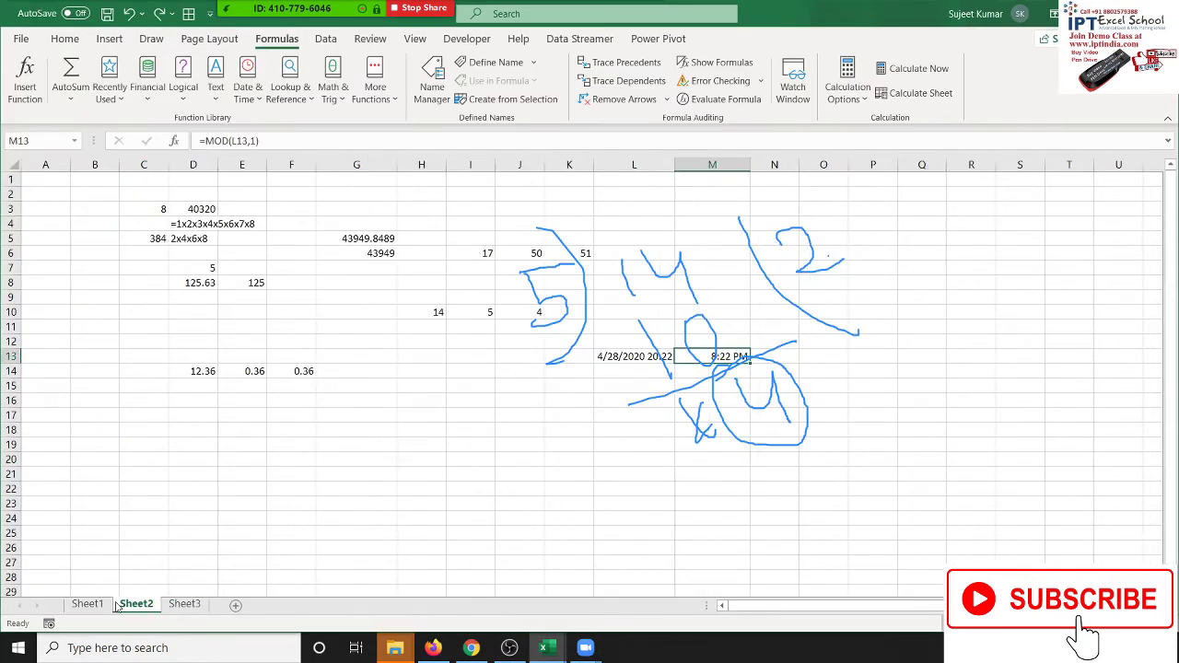
left_click(207, 371)
left_click(204, 397)
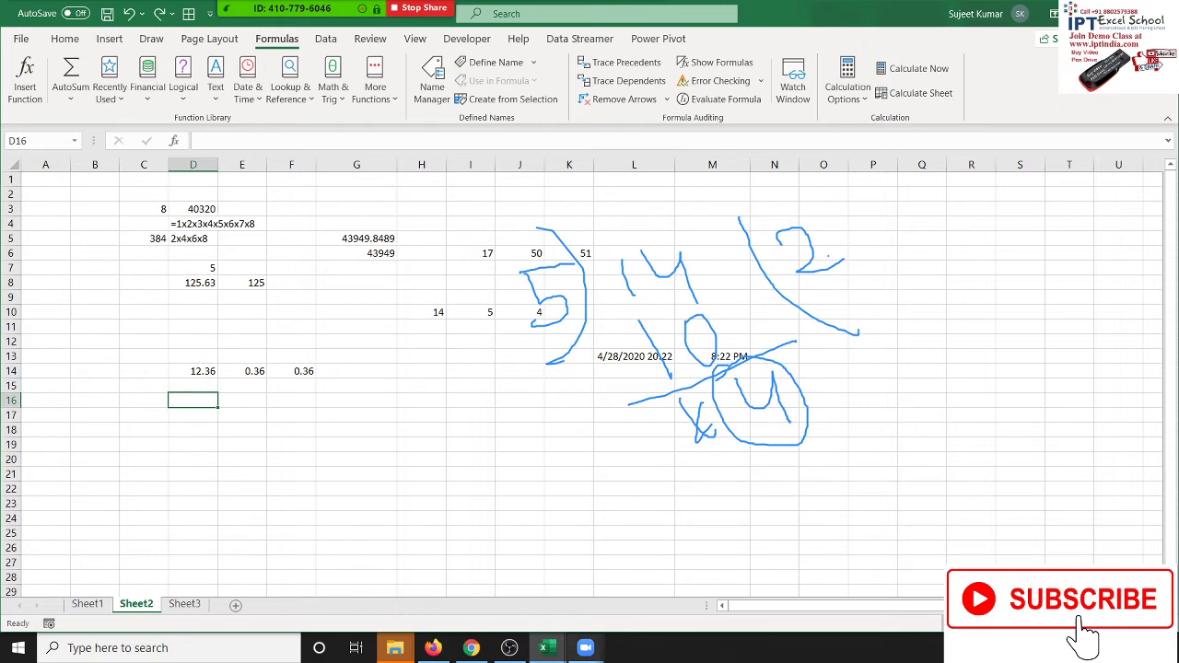
mouse_move(544, 648)
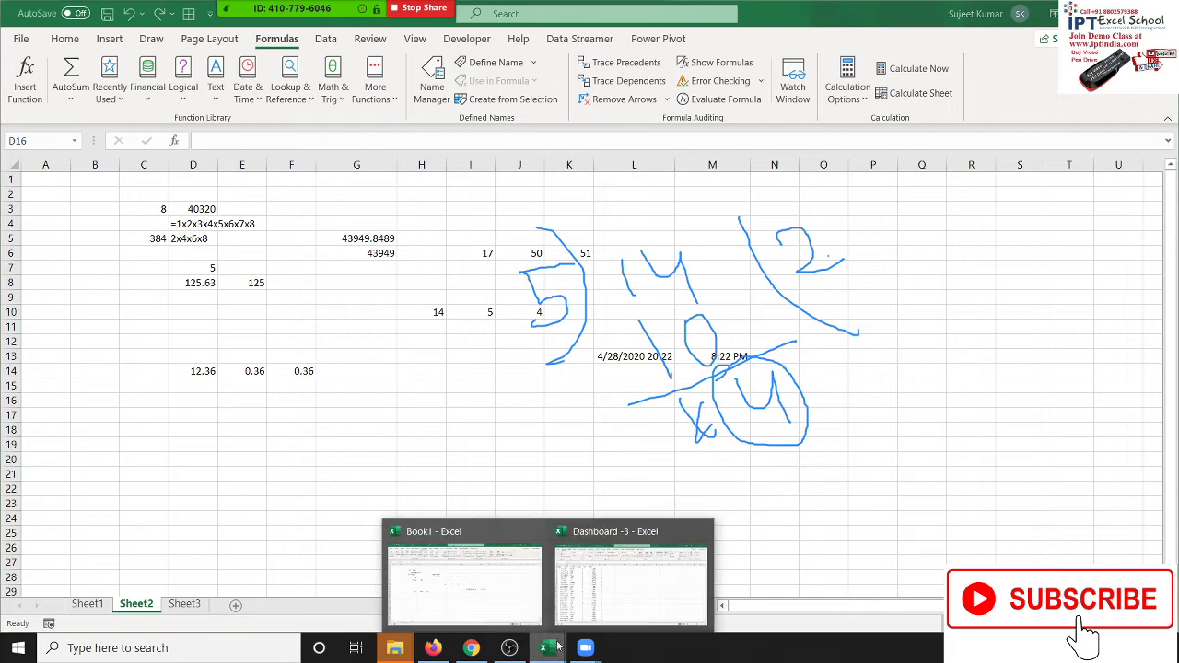
left_click(517, 534)
left_click_drag(339, 193, 339, 429)
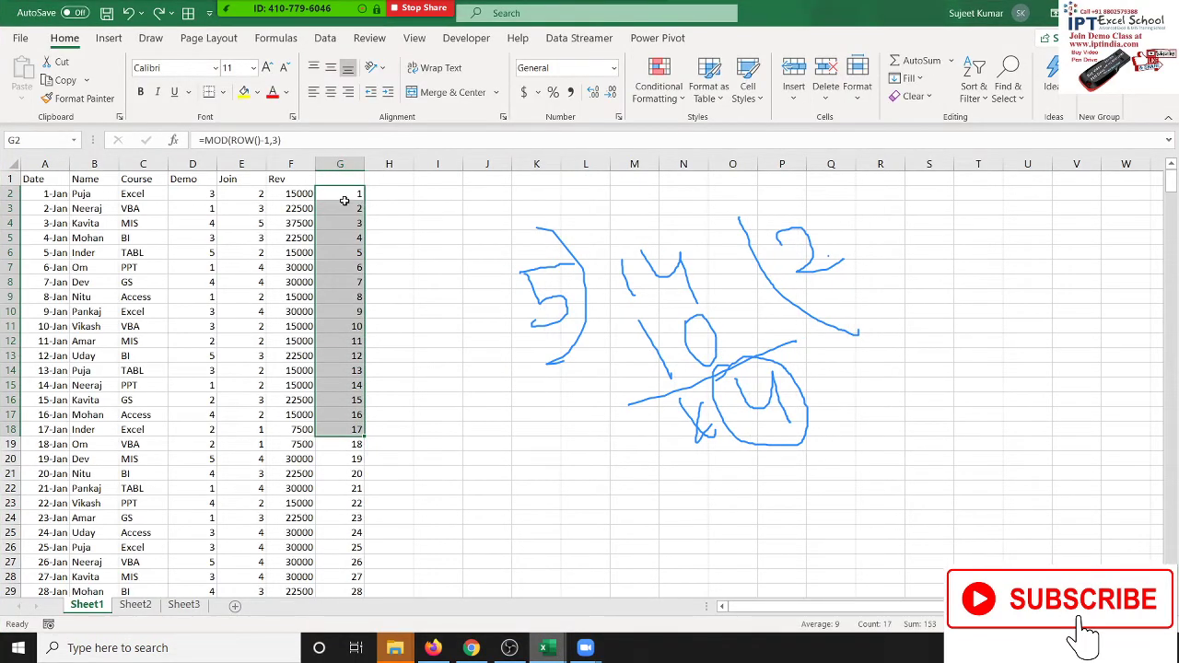
left_click(344, 197)
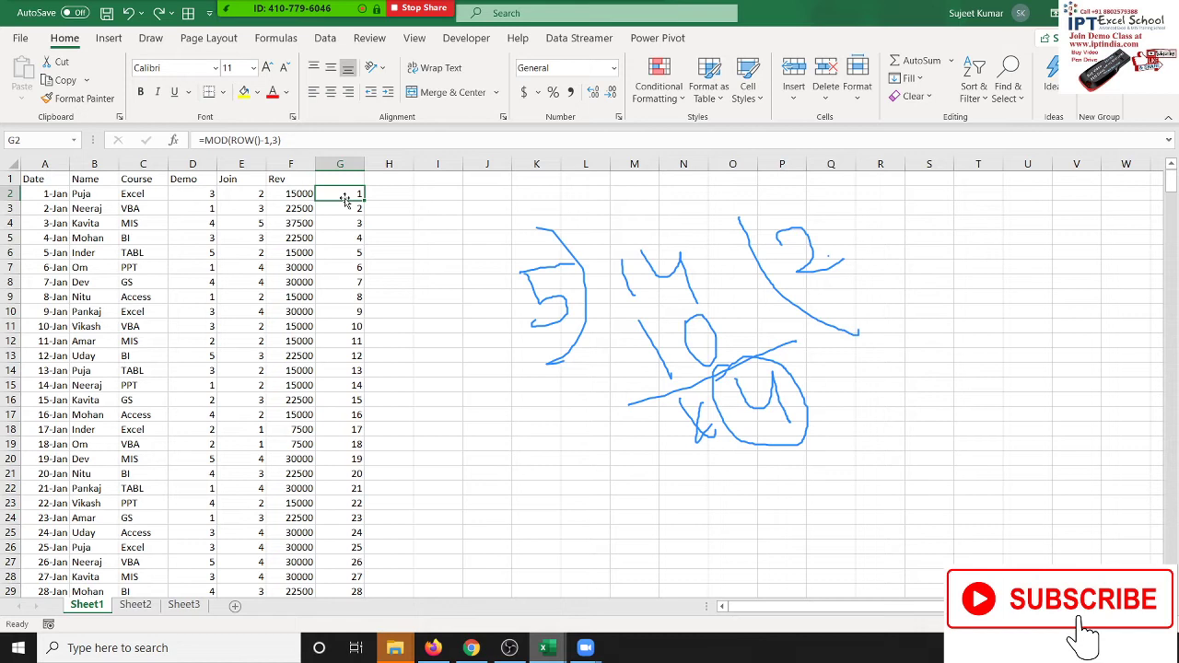
left_click(281, 138)
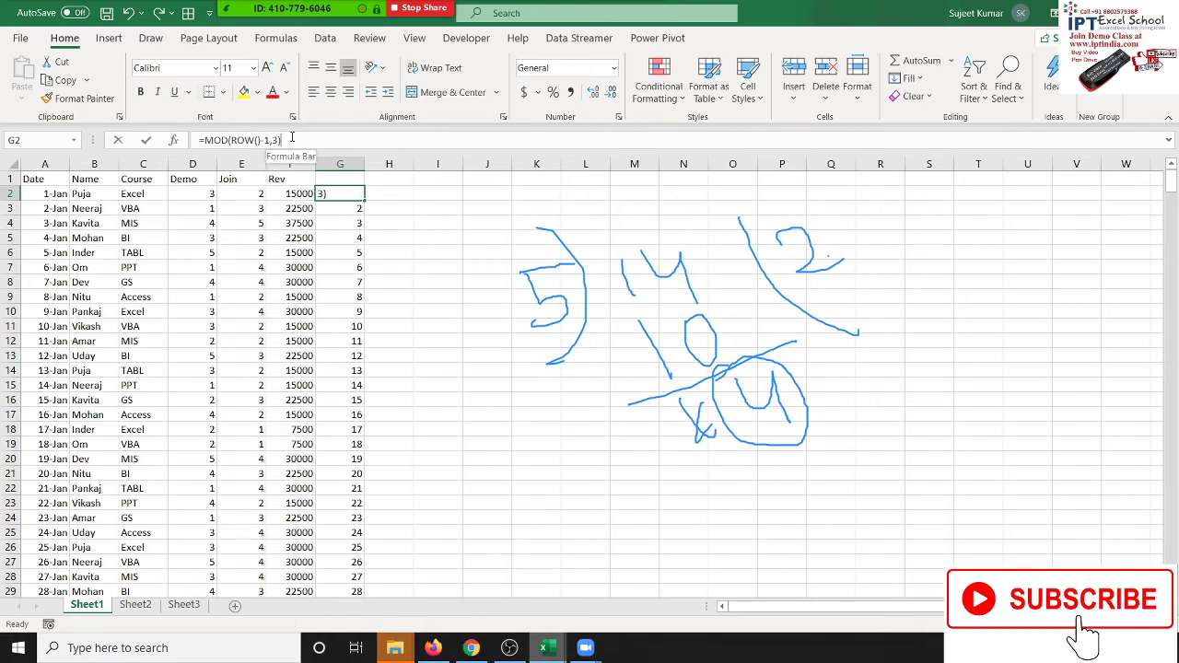
type(",")
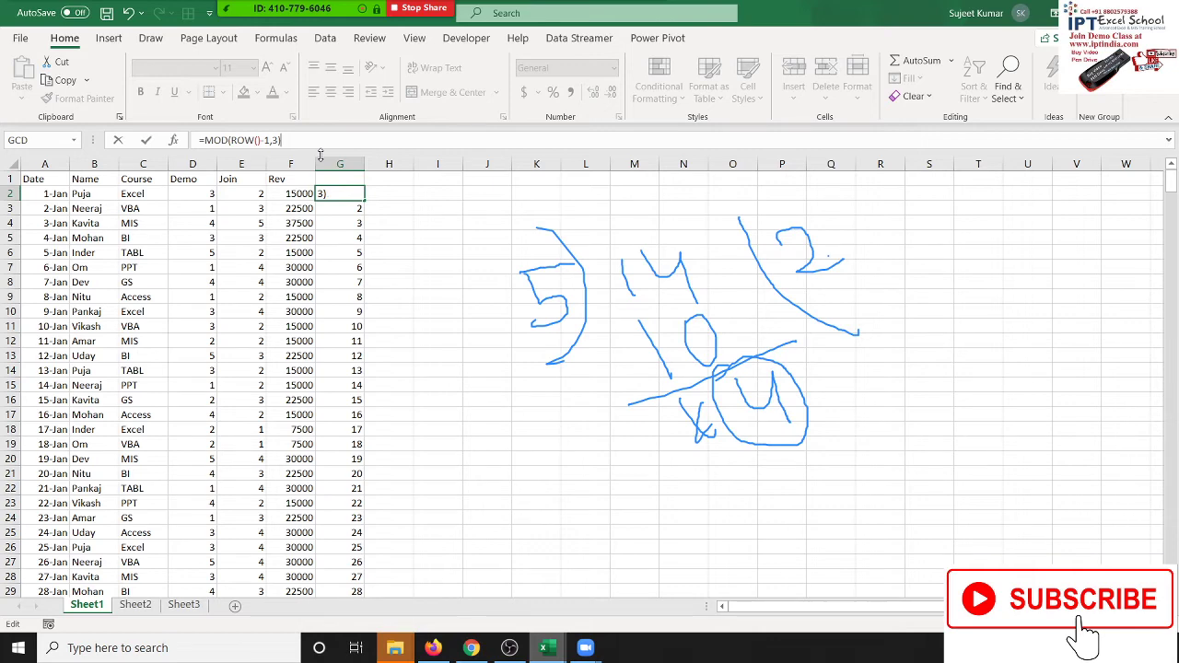
key("BackSpace")
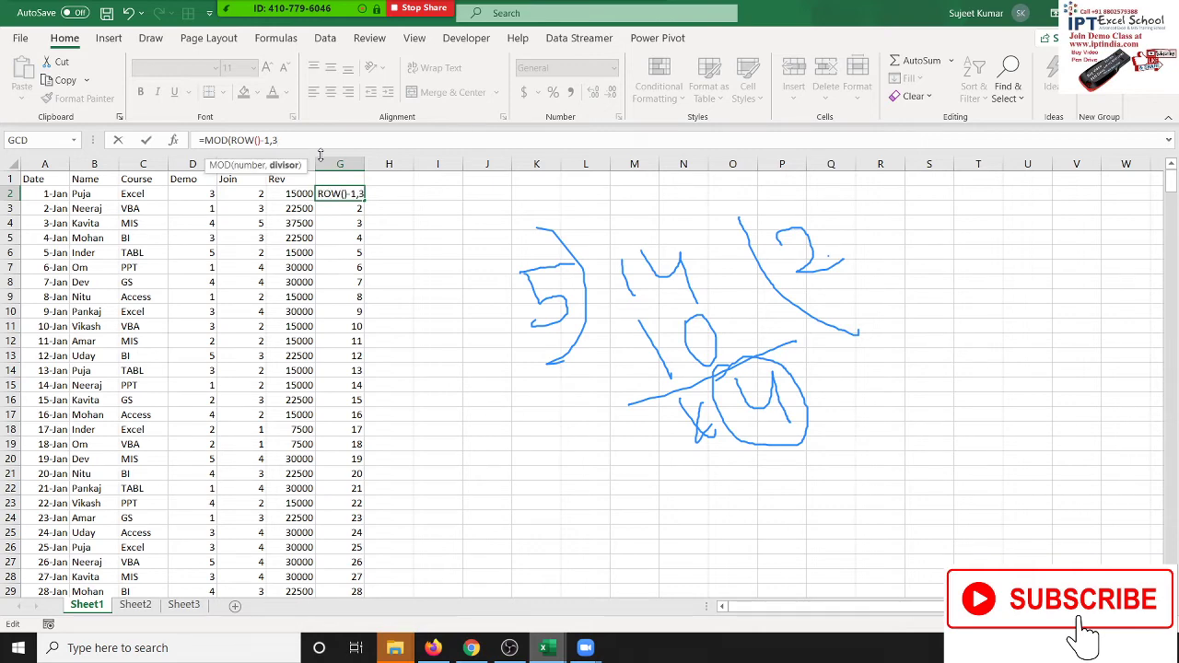
type(")")
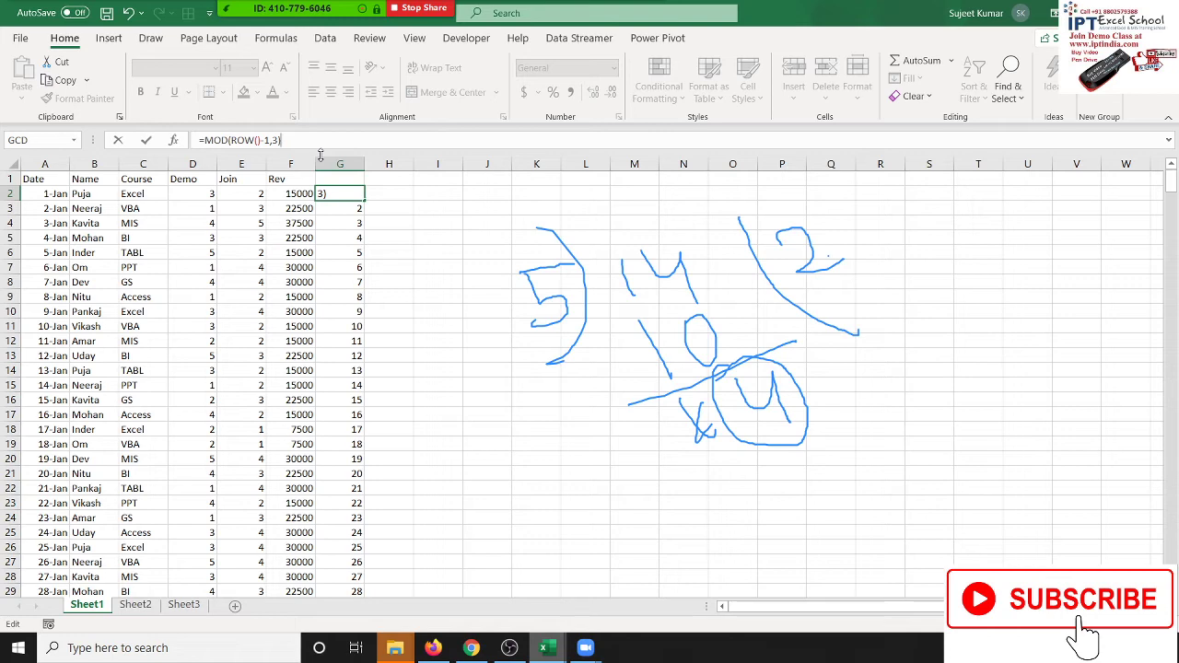
key("ctrl+Return")
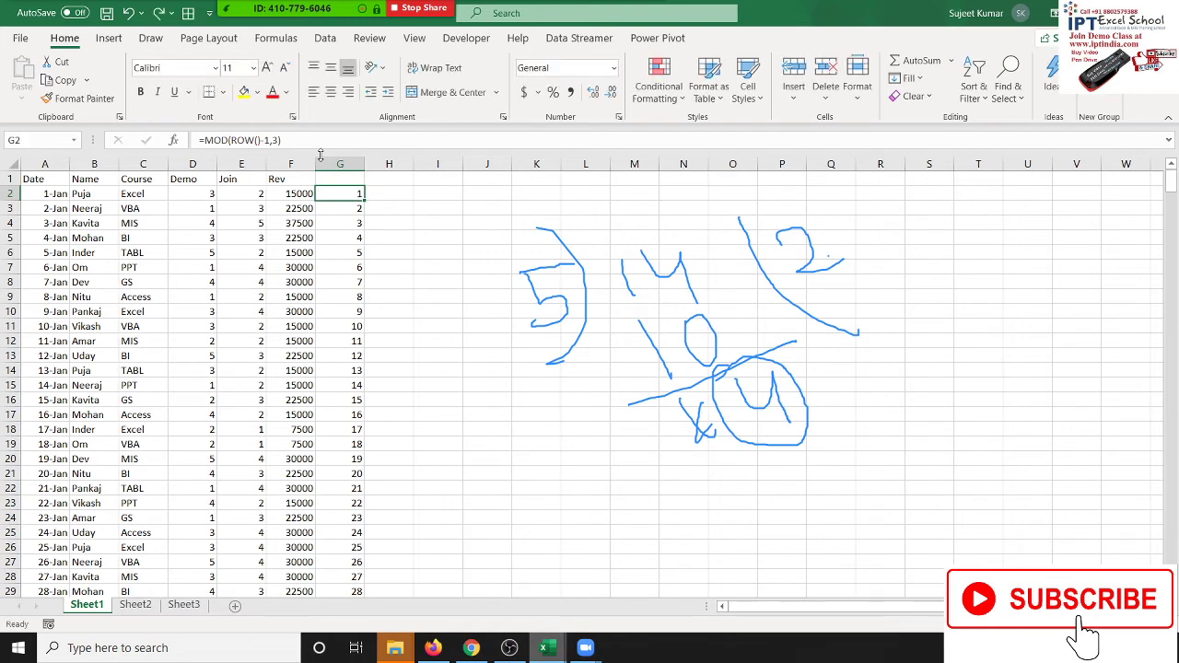
key("Down")
key("Down")
key("Down")
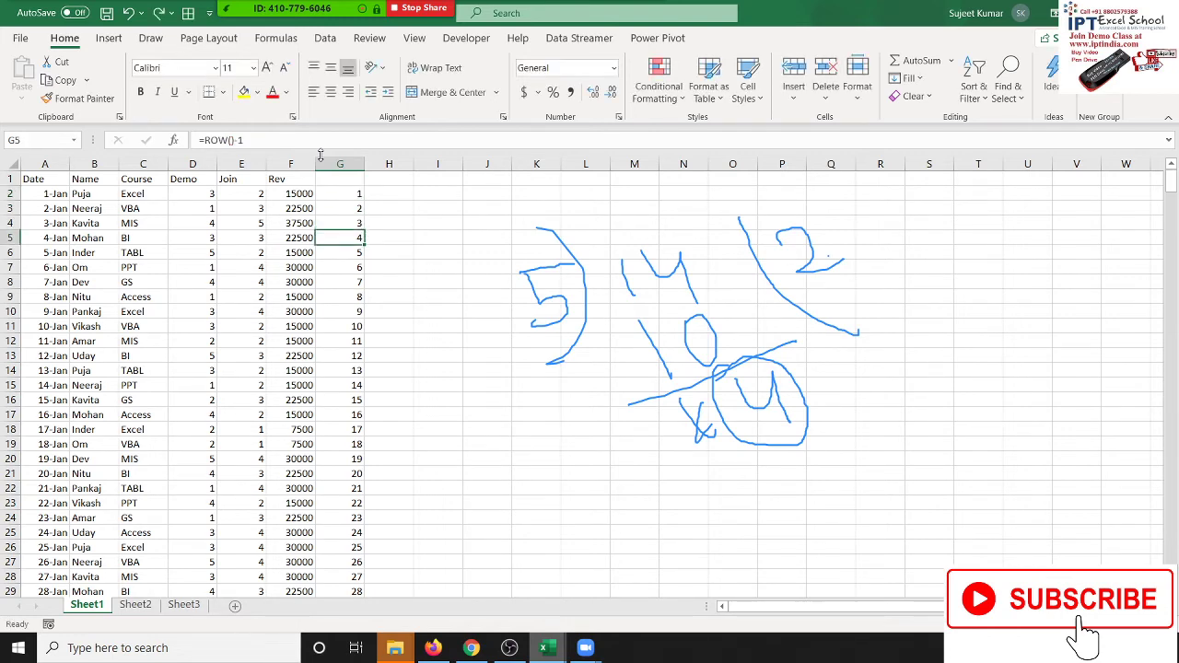
key("Home")
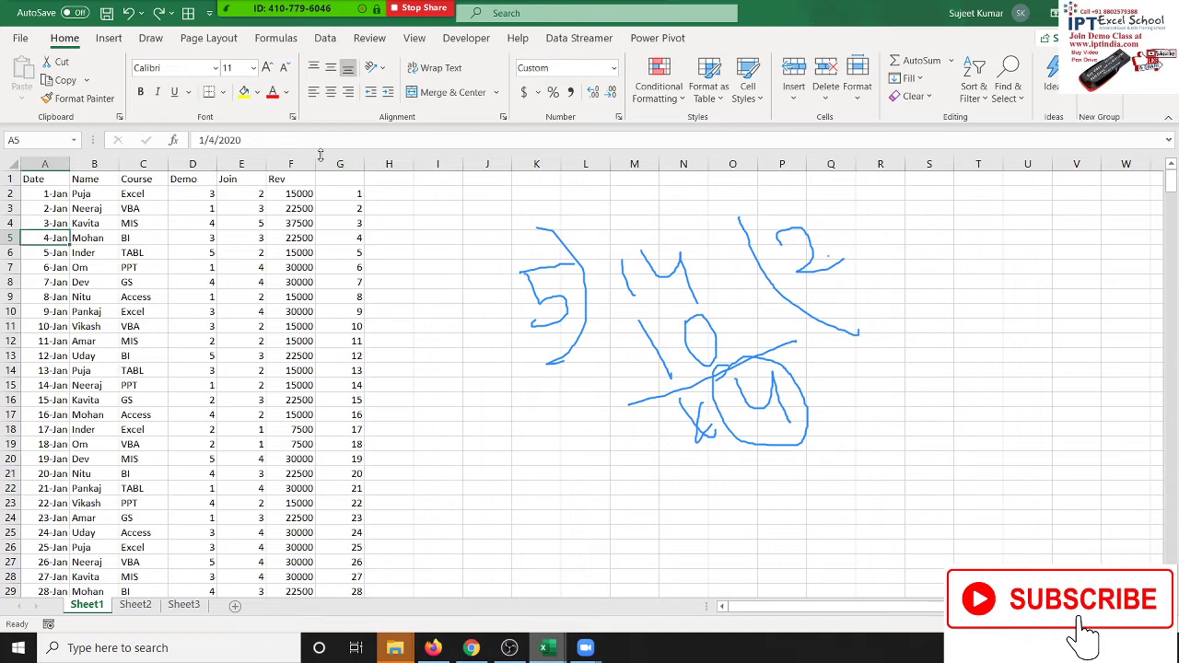
type("Total")
key("Return")
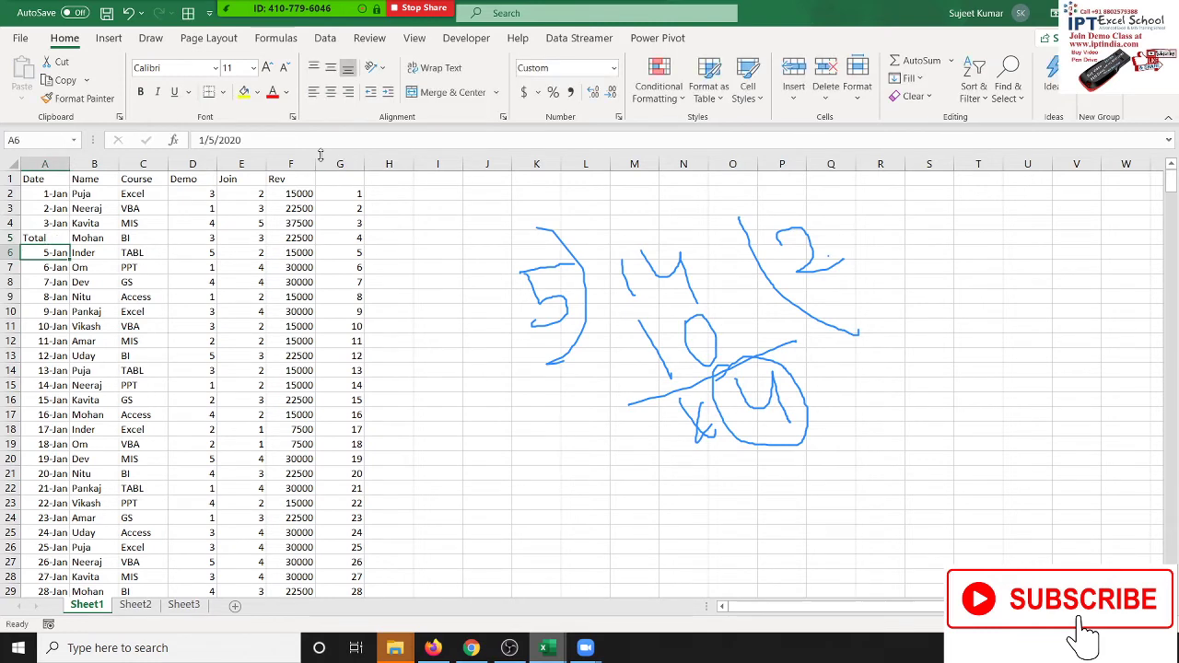
key("Down")
key("Down")
type("Total")
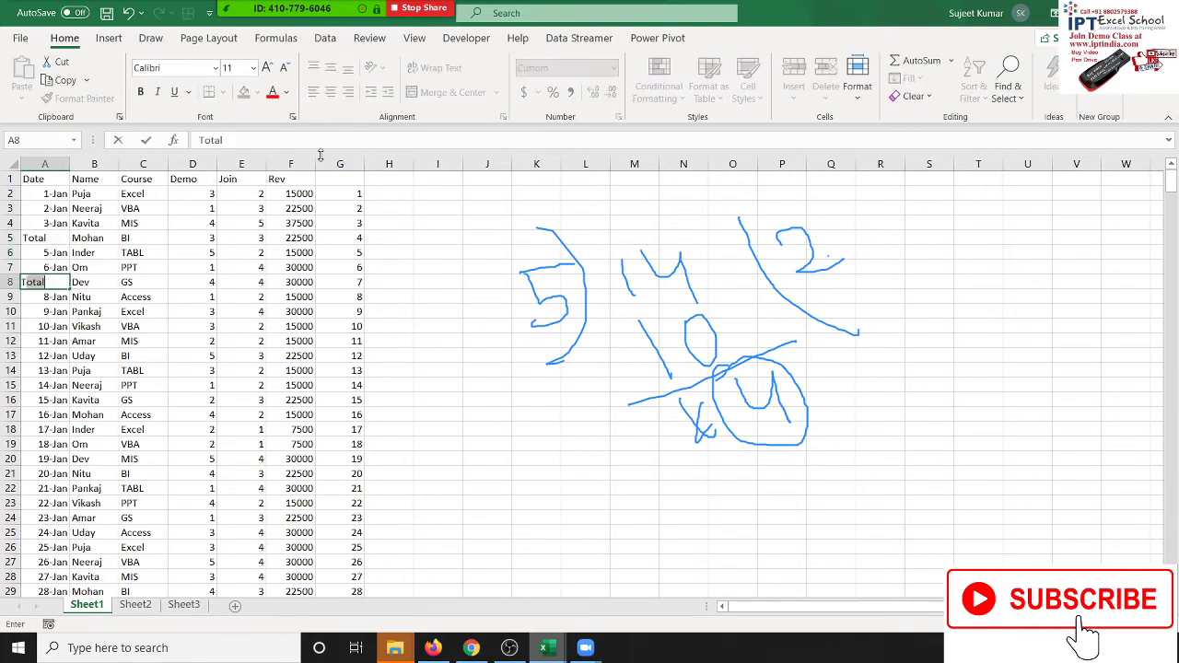
key("Return")
key("Down")
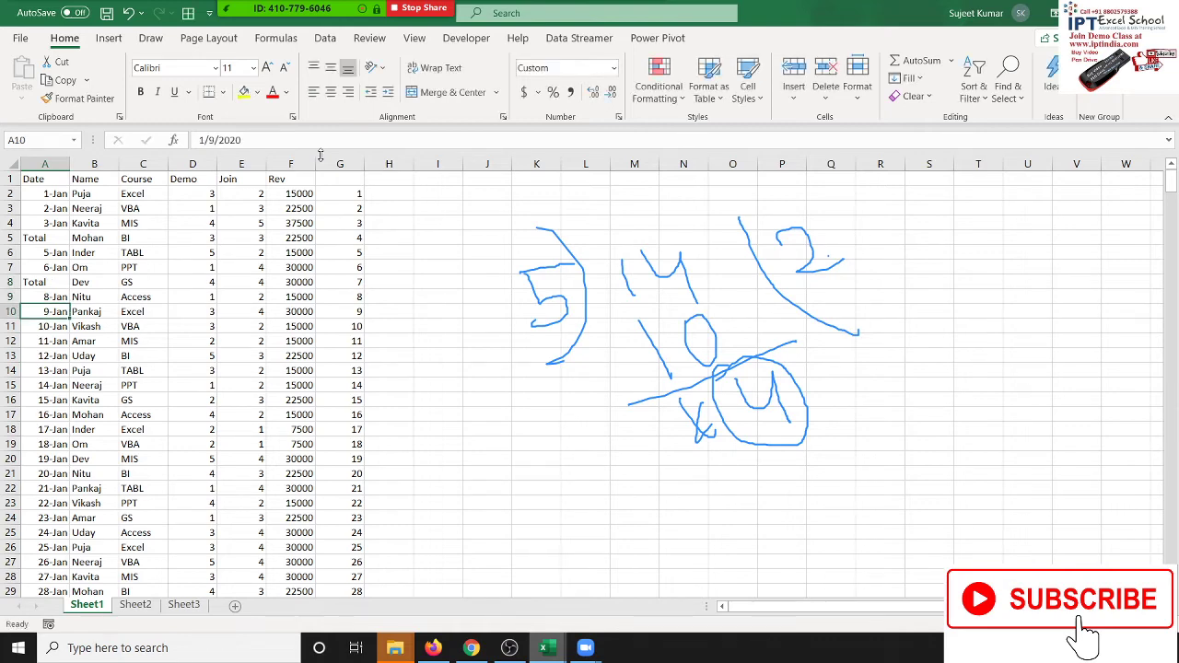
key("ctrl+z")
key("ctrl+z")
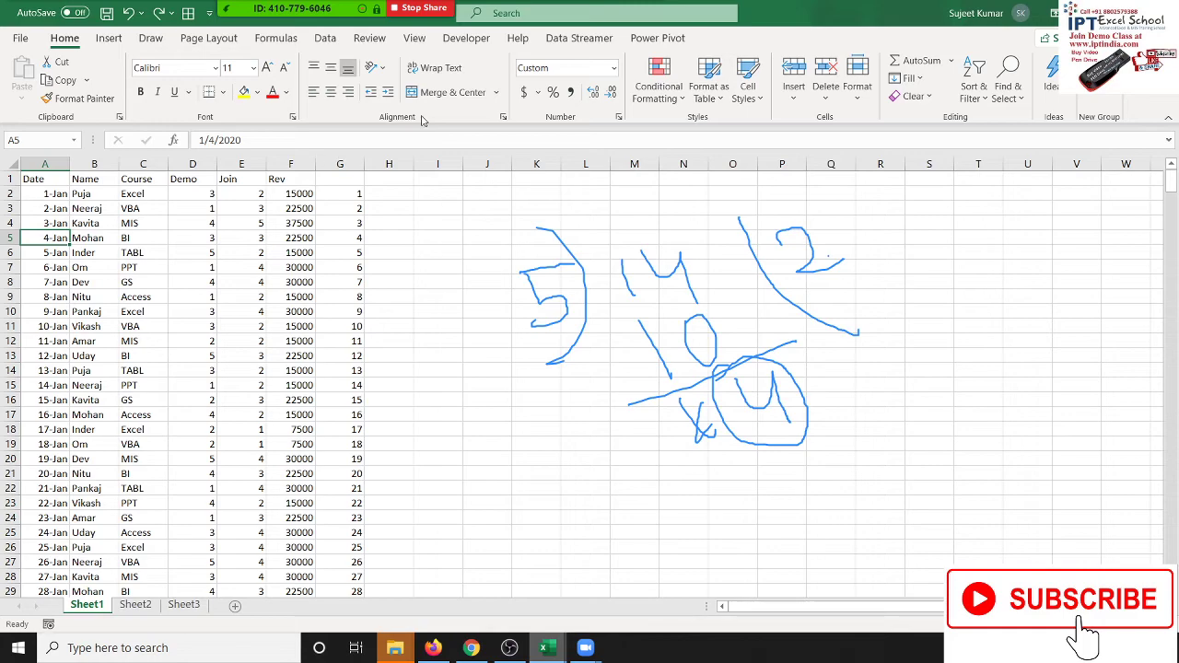
left_click(357, 197)
scroll(357, 197, "down", 20)
left_click(358, 193)
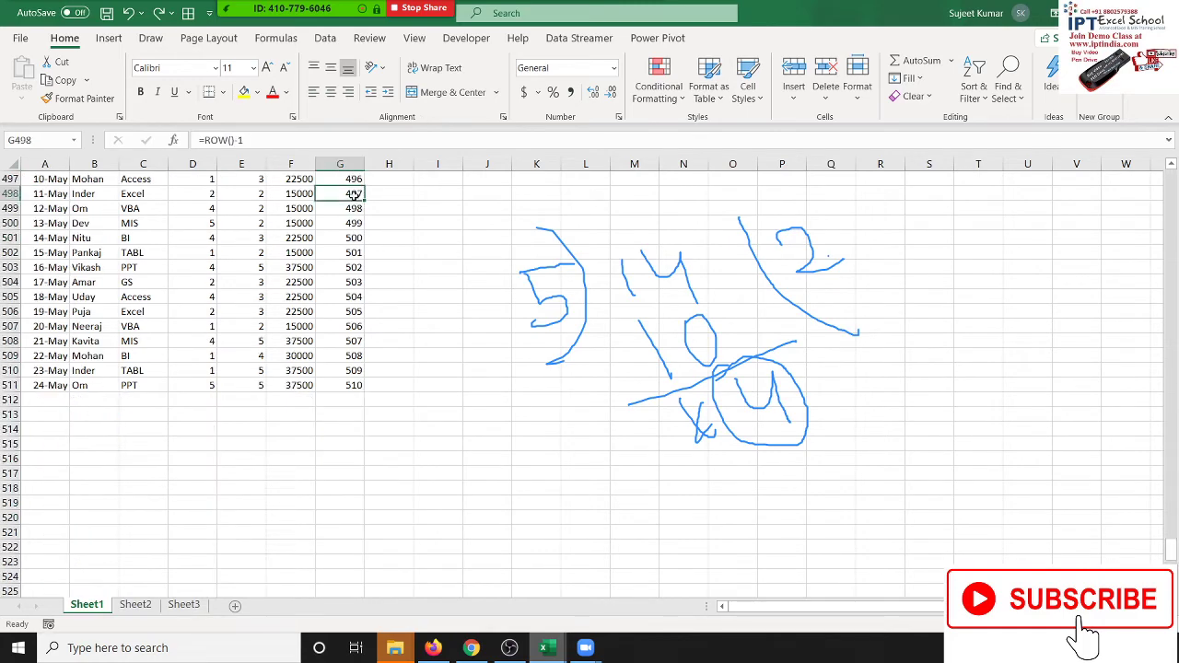
key("ctrl+Up")
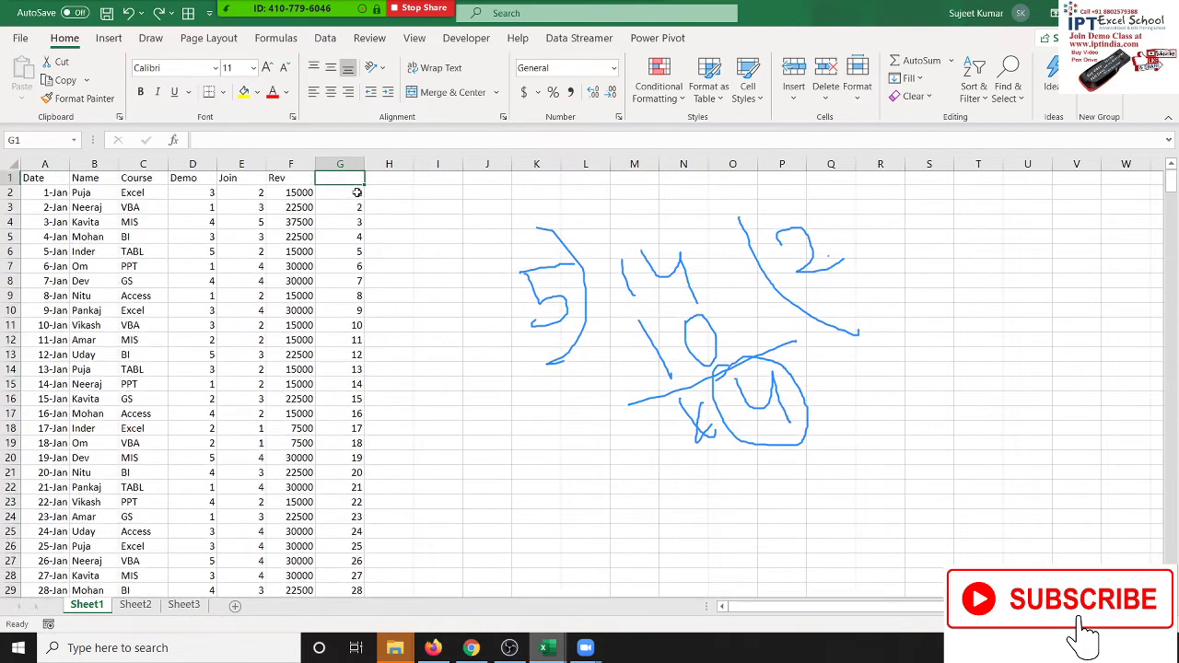
double_click(356, 193)
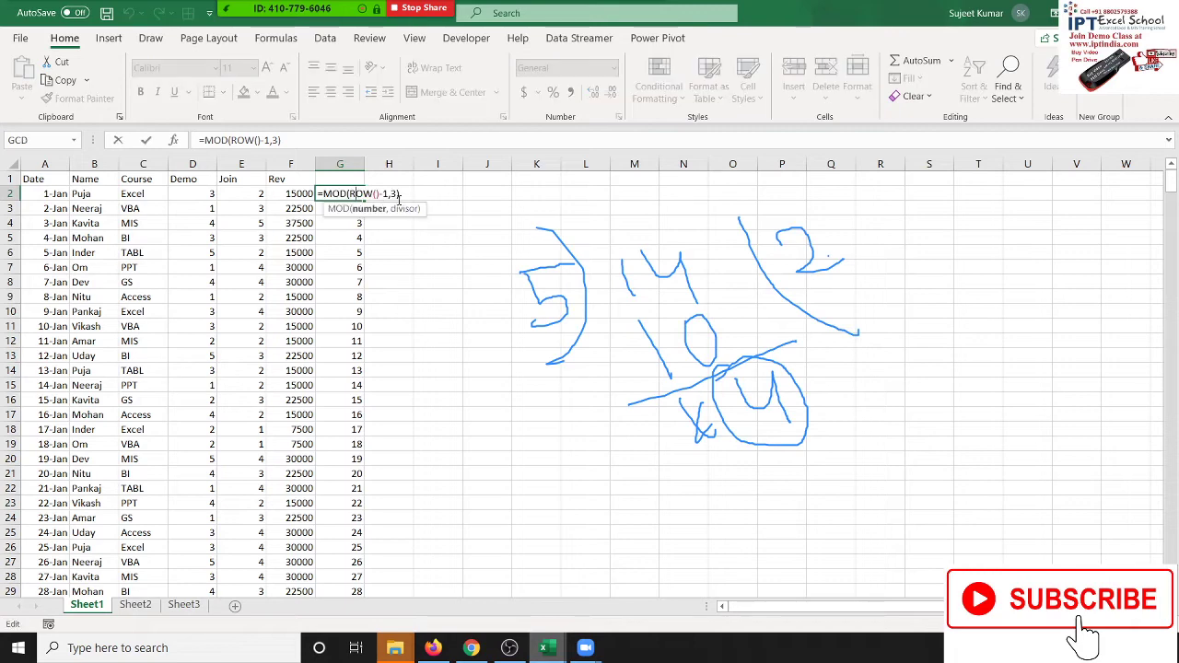
left_click(391, 193)
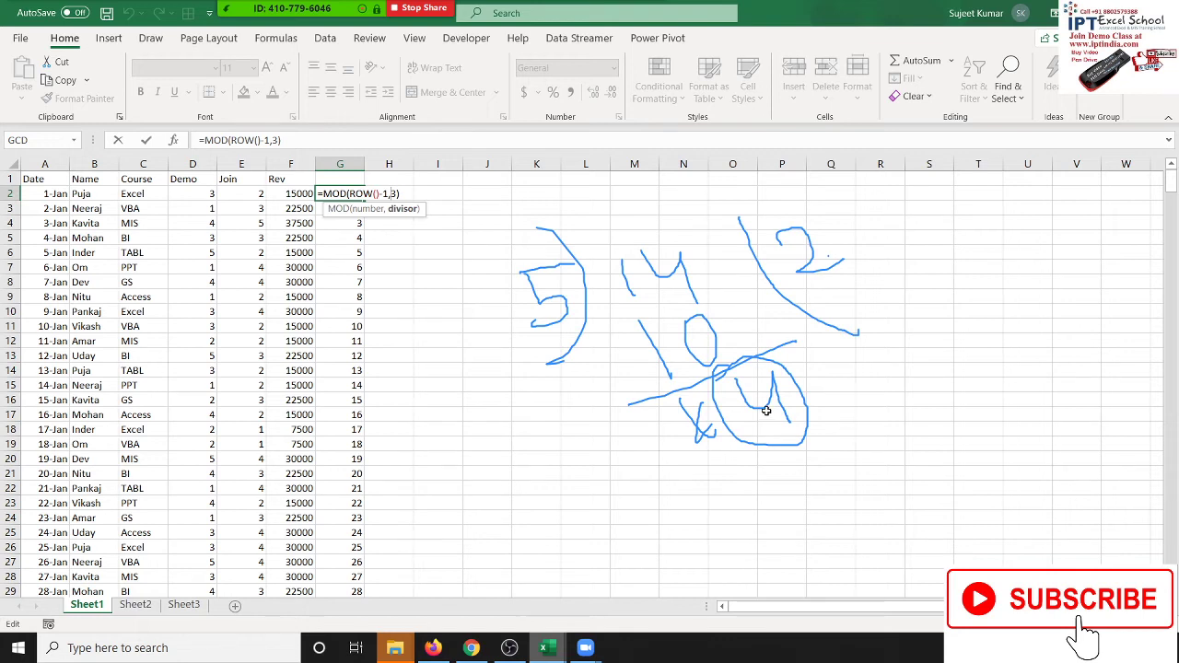
key("Return")
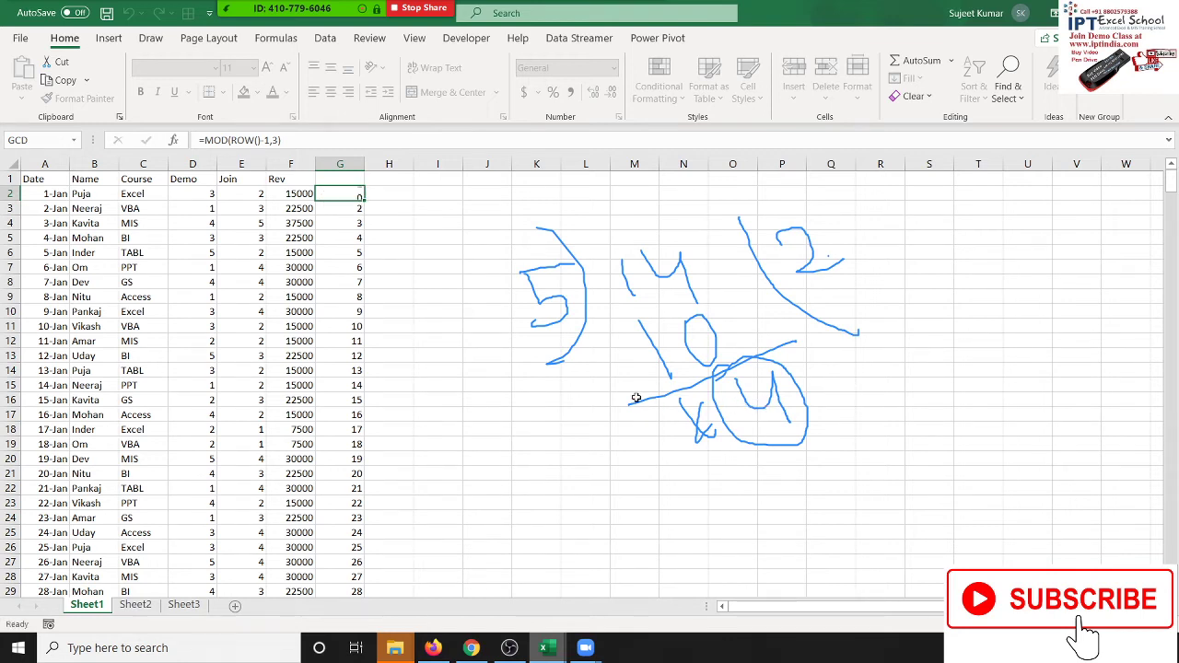
Fill the =MOD(ROW()-1,3) formula from G2 down the whole of column G.
left_click(356, 197)
double_click(364, 201)
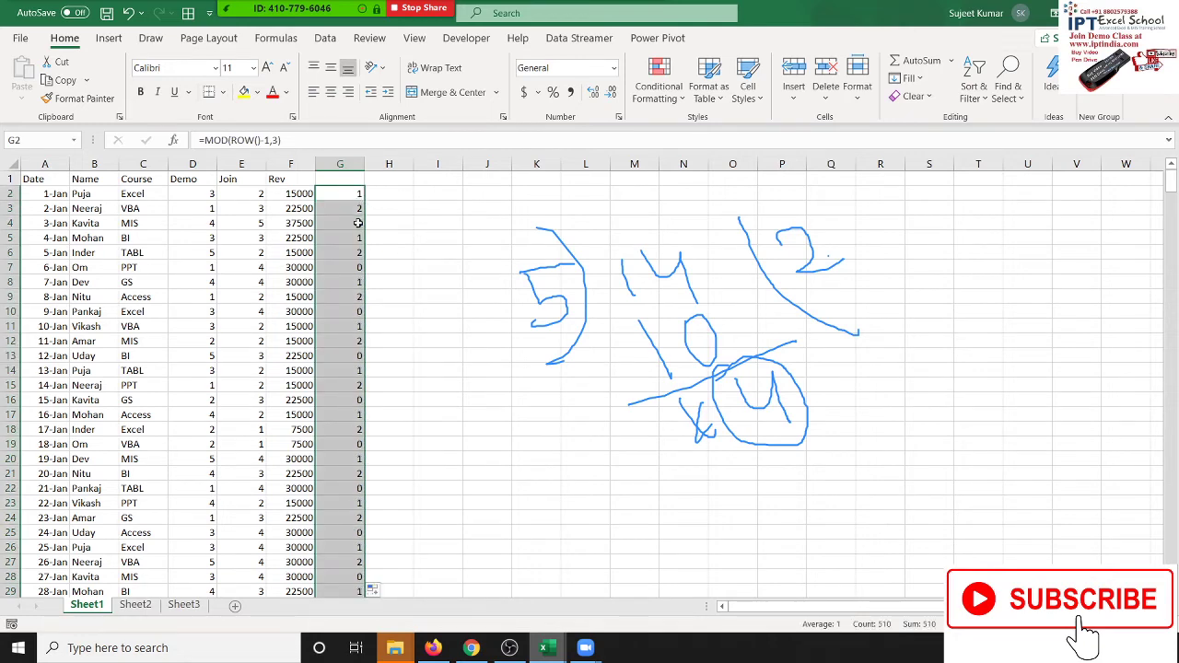
left_click(358, 225)
Check the 0 results in column G at G7, G13, G19 and G22.
left_click(358, 238)
left_click(359, 267)
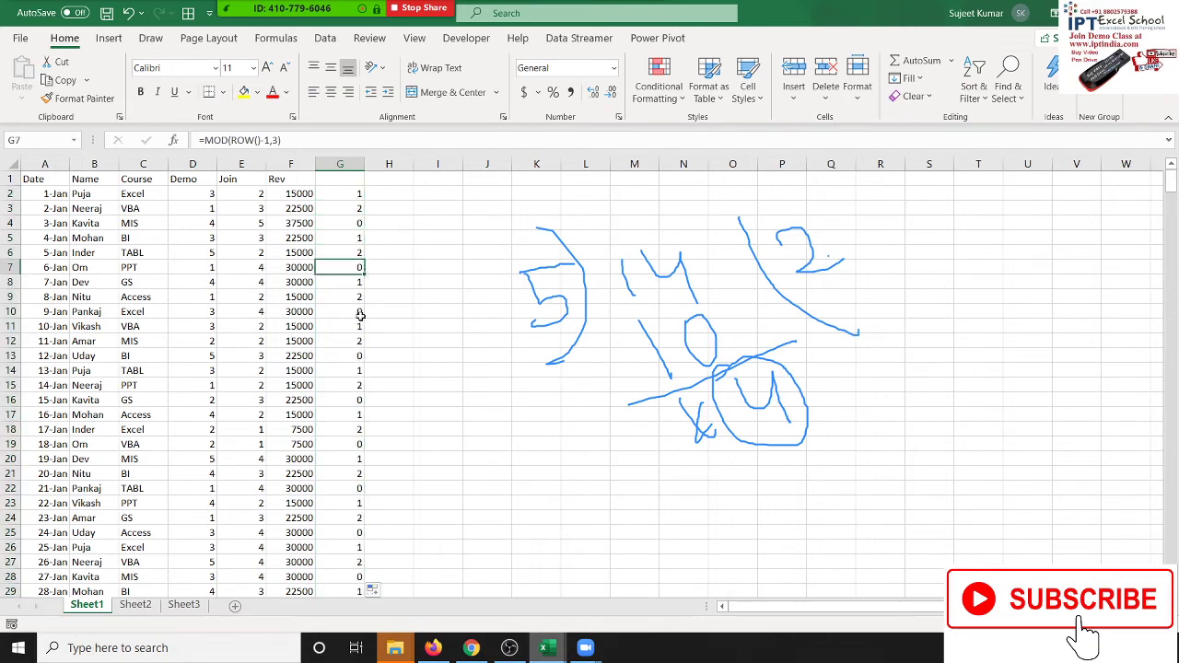
left_click(360, 313)
left_click(365, 355)
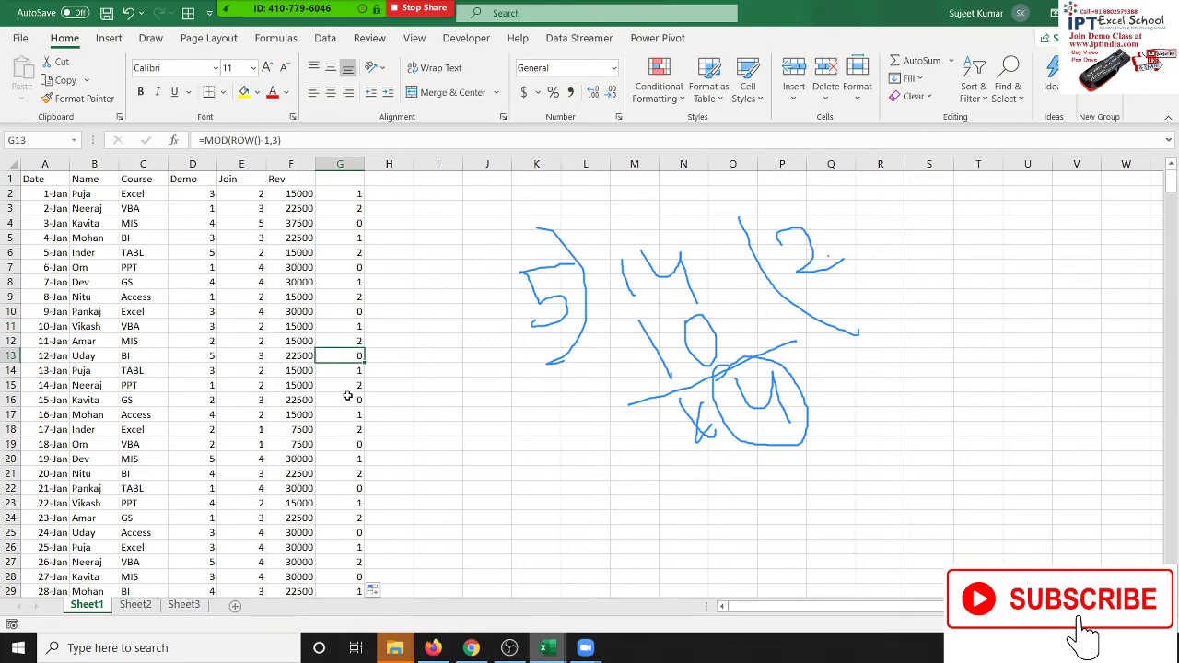
left_click(349, 399)
left_click(355, 444)
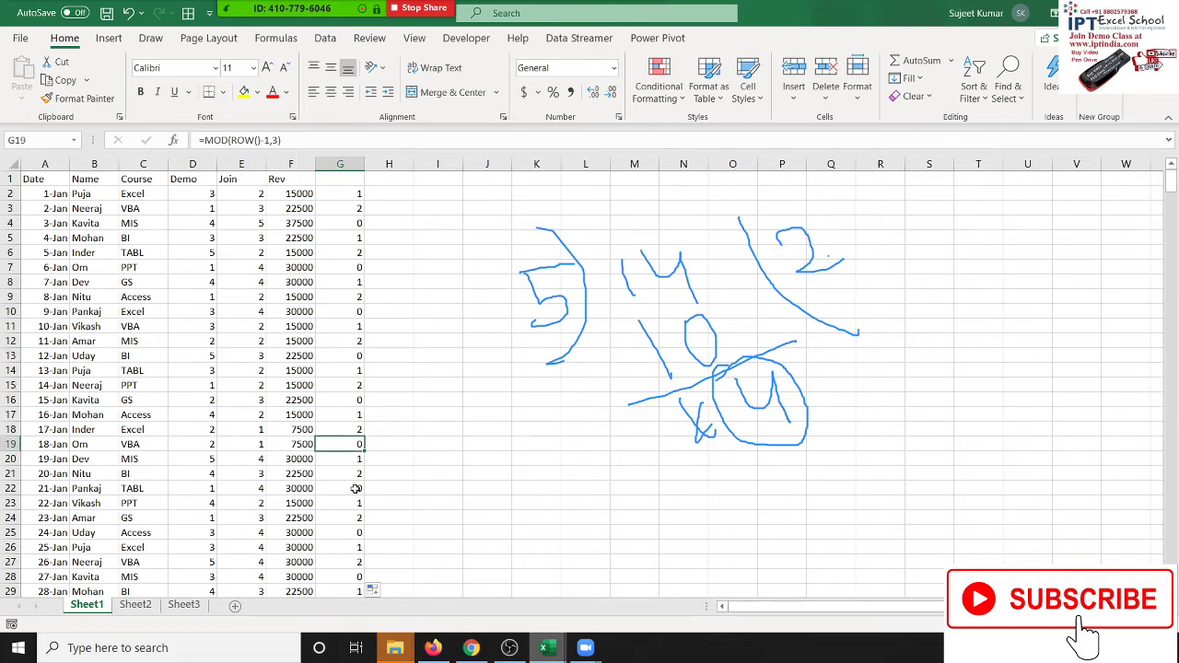
left_click(356, 488)
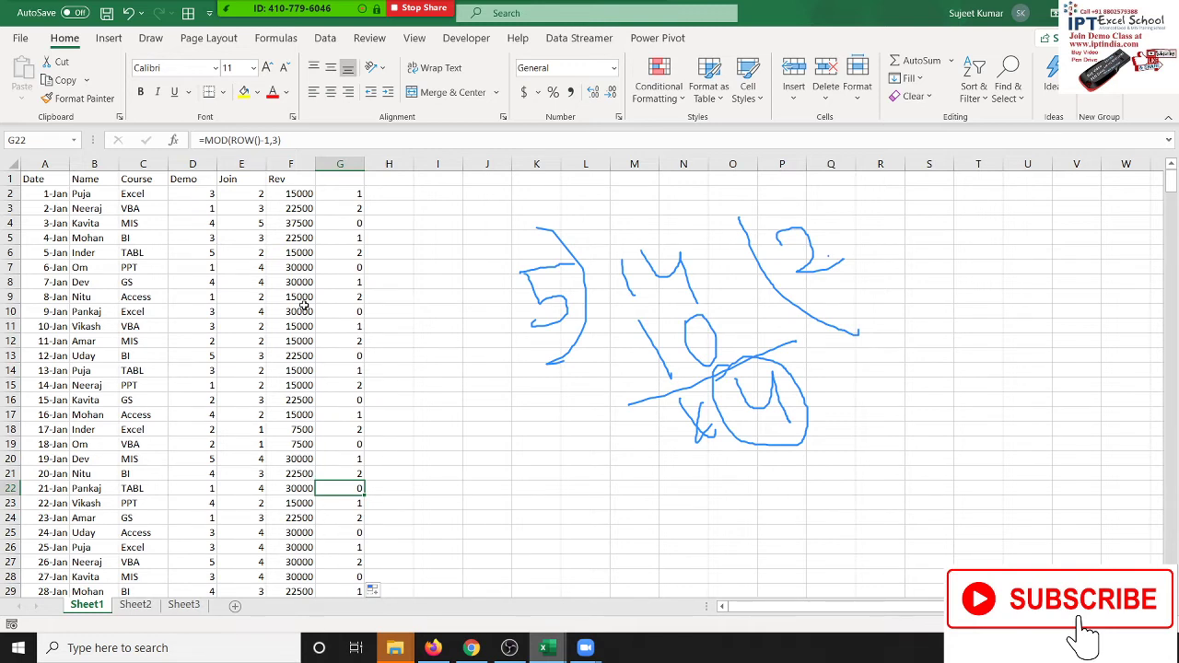
Stop the Zoom meeting recording and restart it to this computer.
left_click(643, 13)
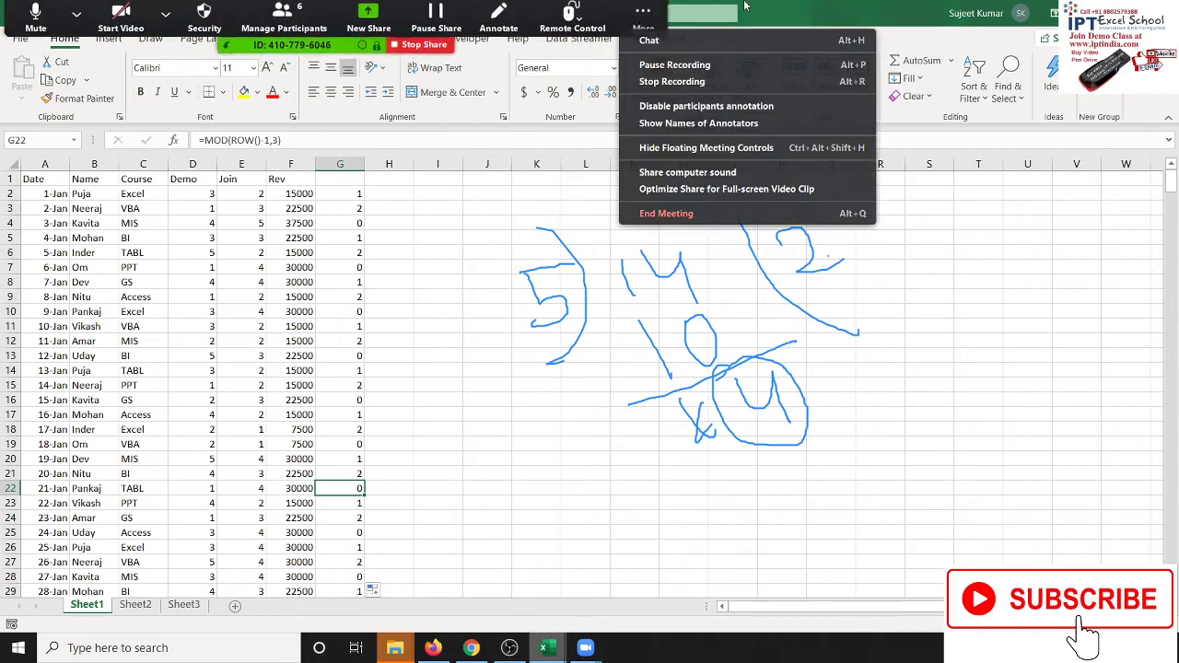
left_click(644, 23)
left_click(647, 31)
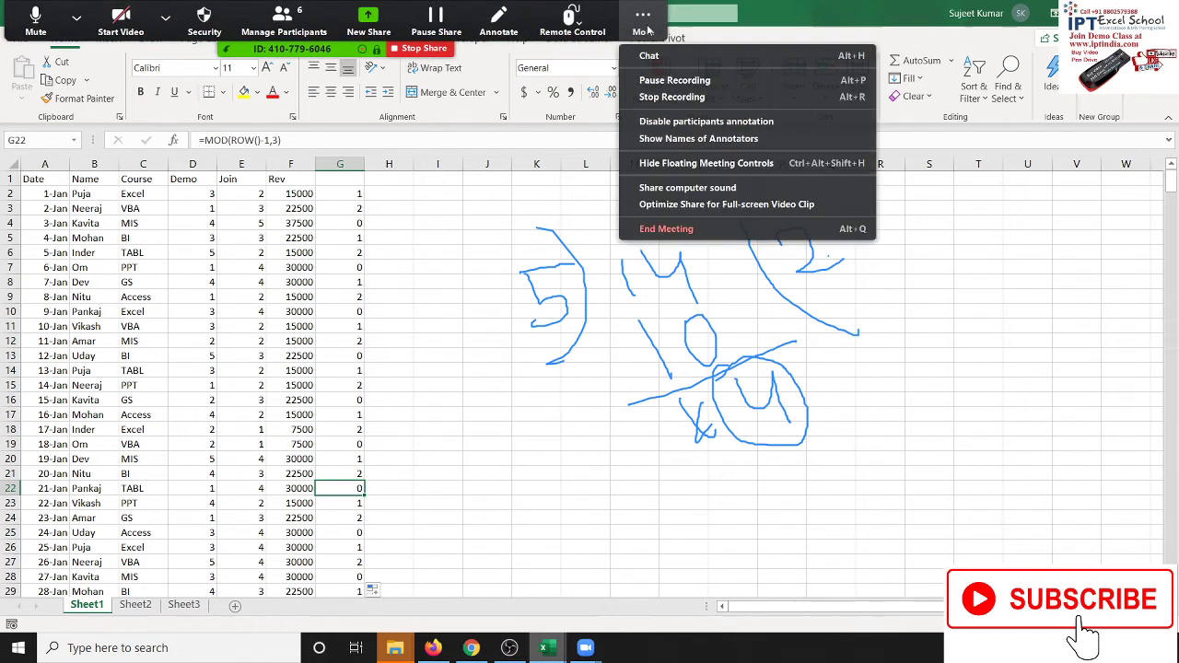
left_click(686, 107)
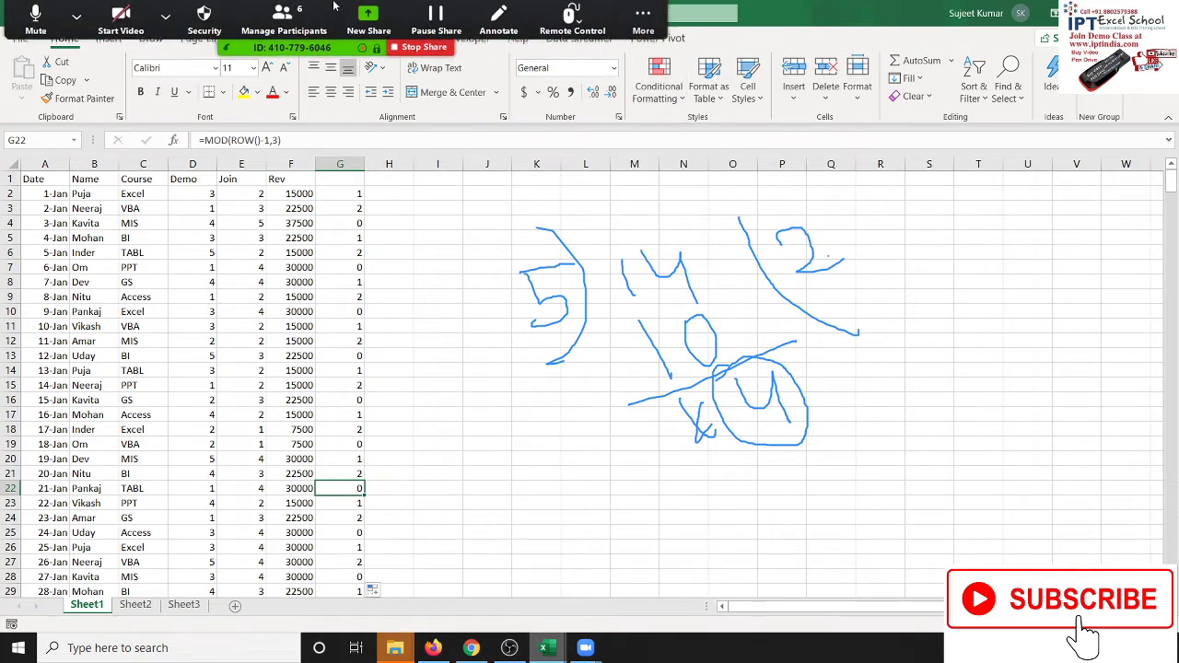
left_click(644, 20)
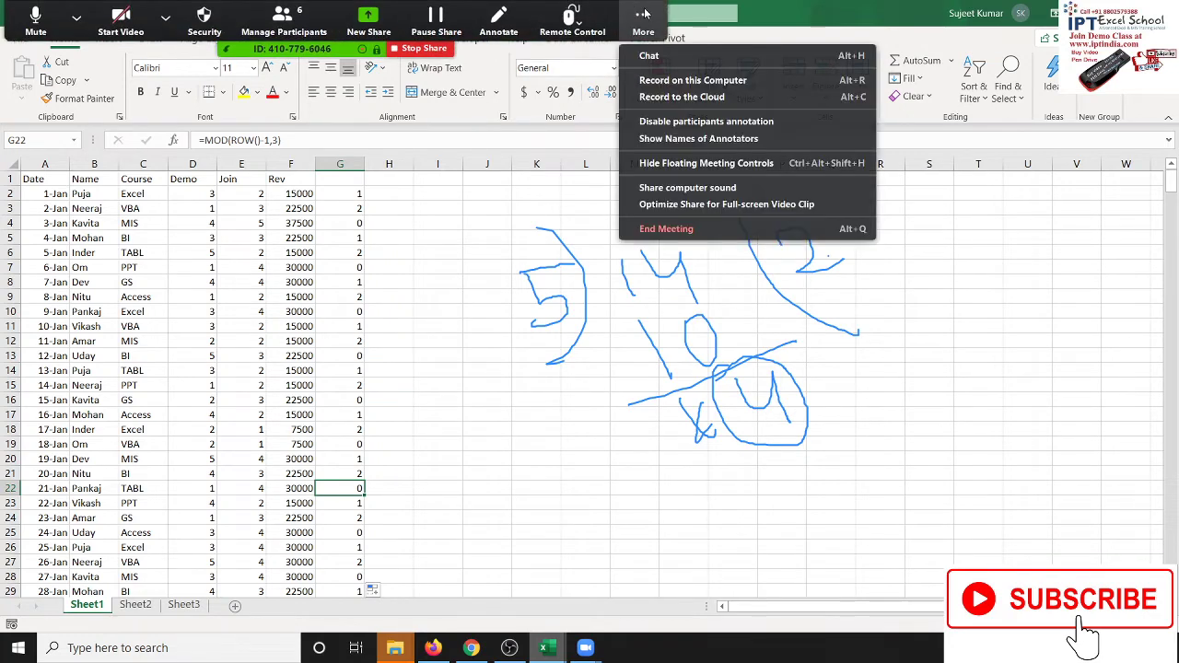
left_click(675, 91)
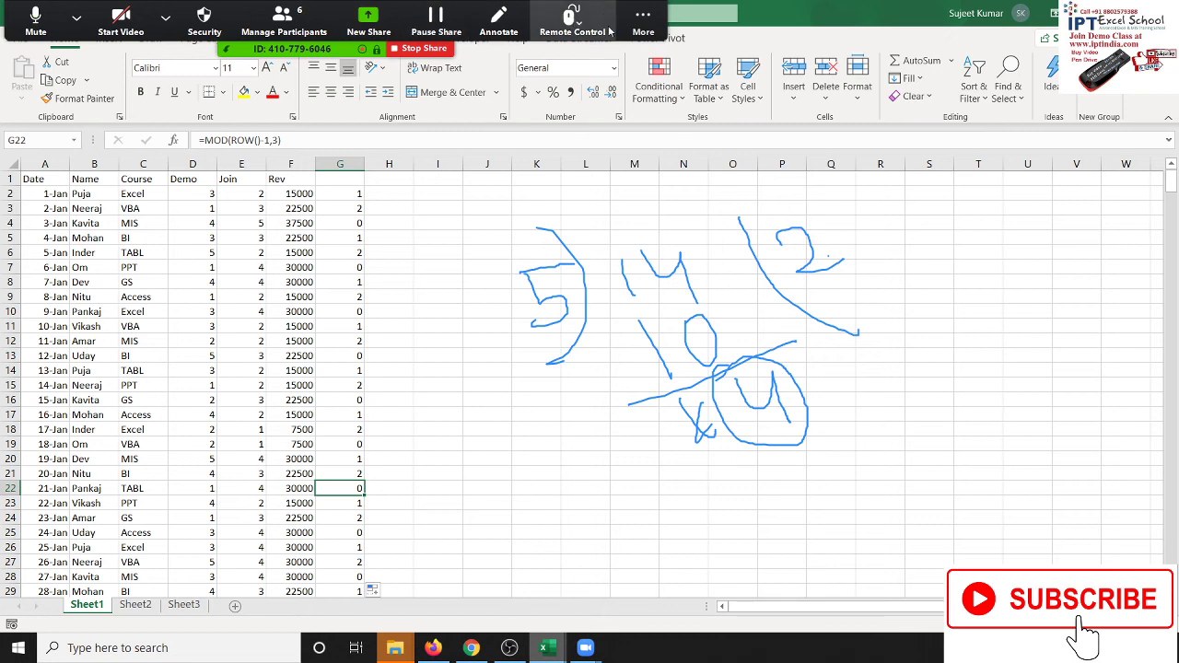
Clear all annotation drawings, exit annotation, and close the Dashboard 3 workbook.
left_click(643, 20)
left_click(498, 20)
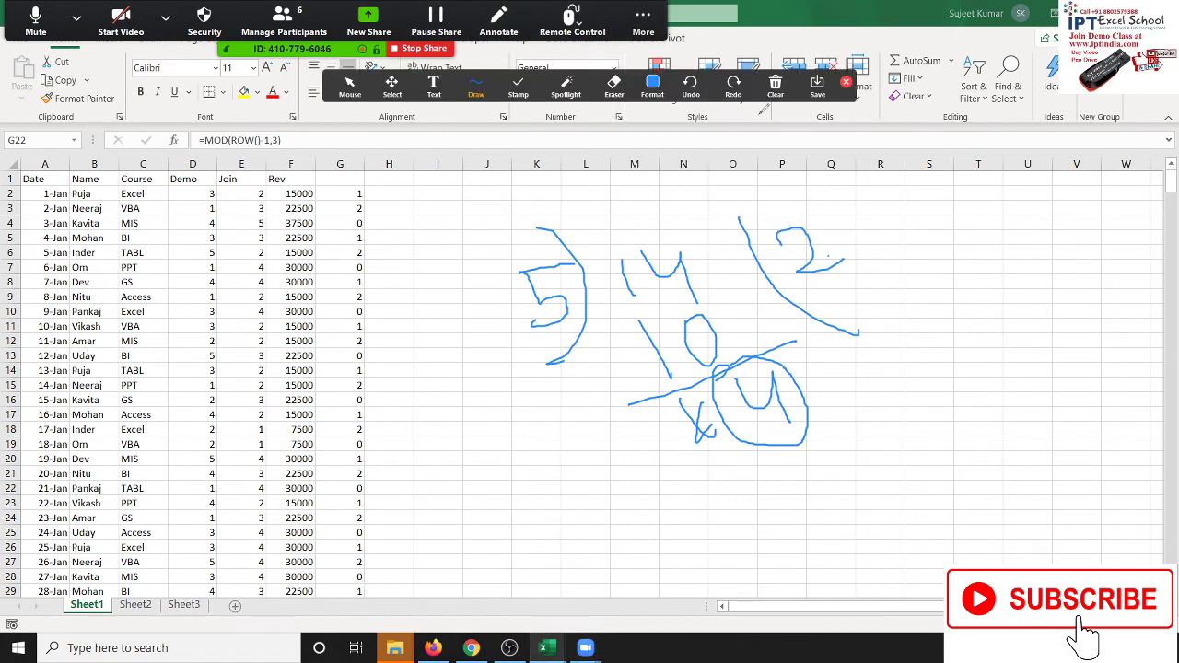
left_click(775, 88)
left_click(802, 118)
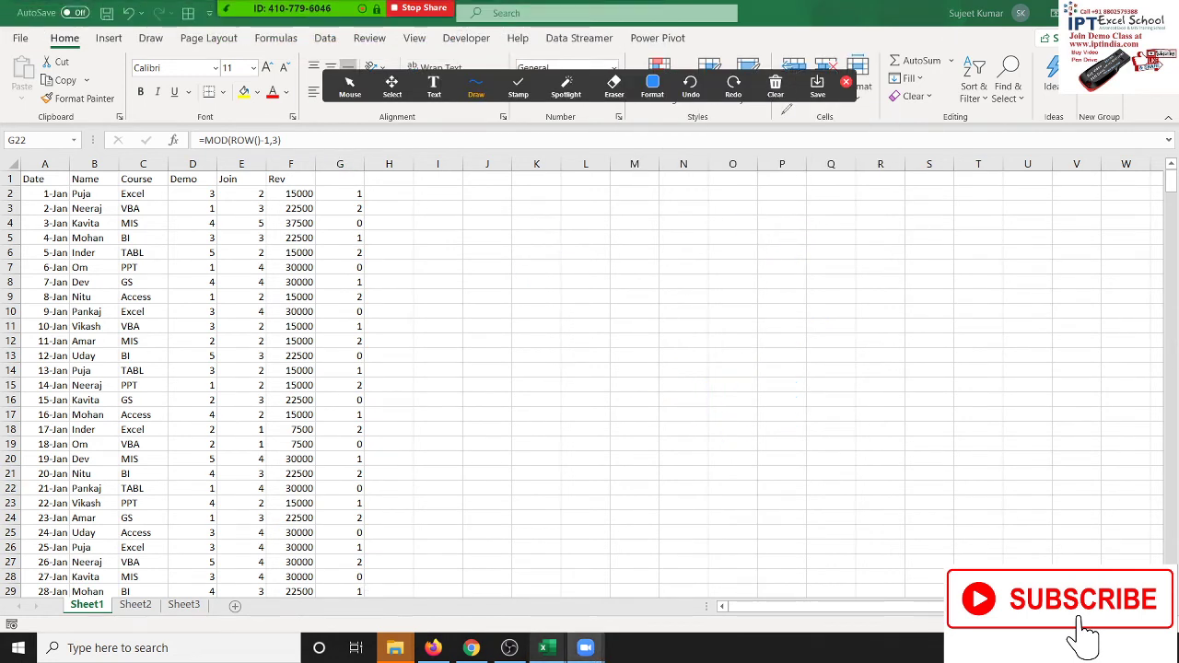
left_click(846, 82)
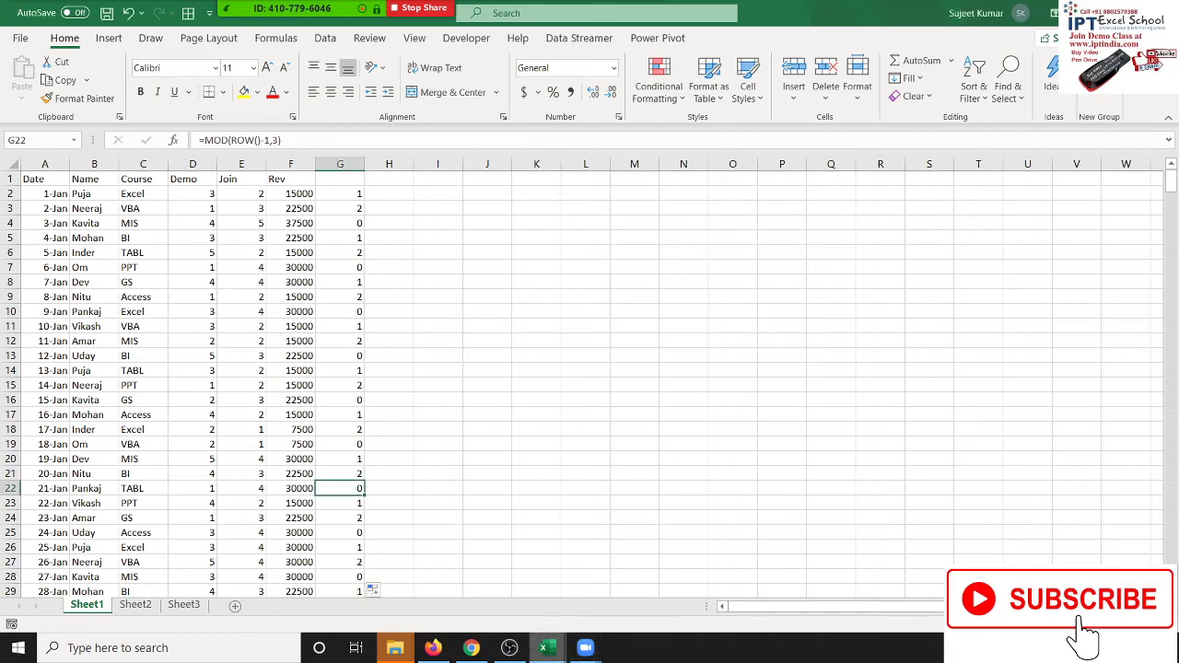
key("ctrl+w")
Discard Dashboard 3's changes, then insert POWER from Math & Trig into H17.
left_click(600, 356)
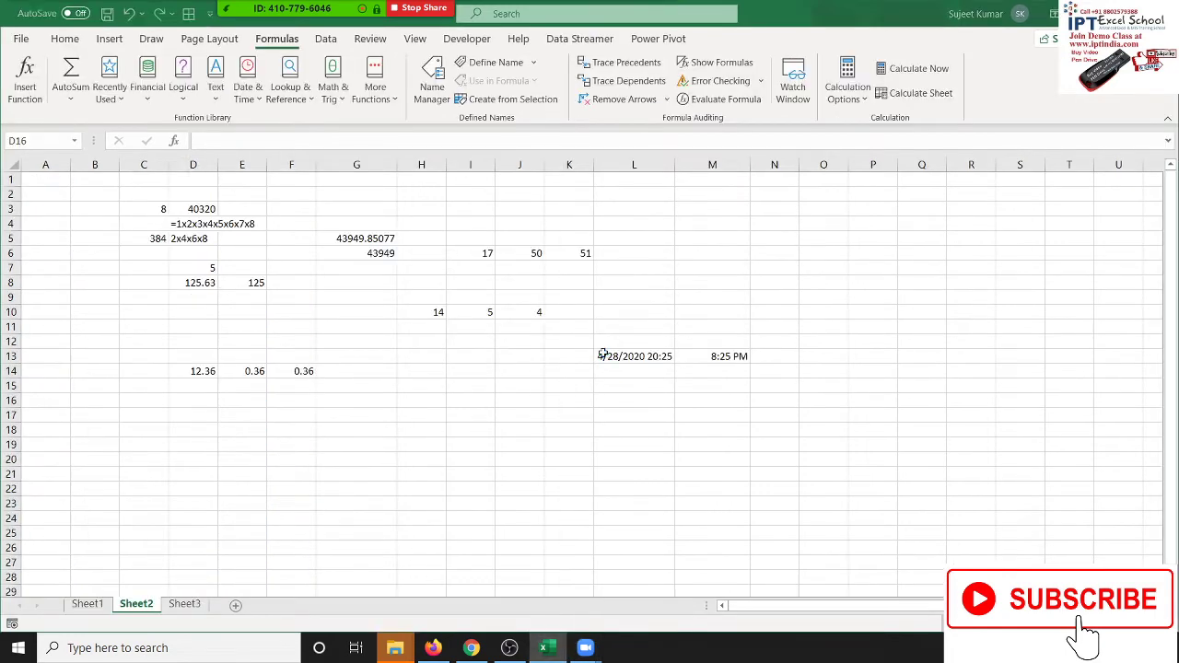
left_click(434, 419)
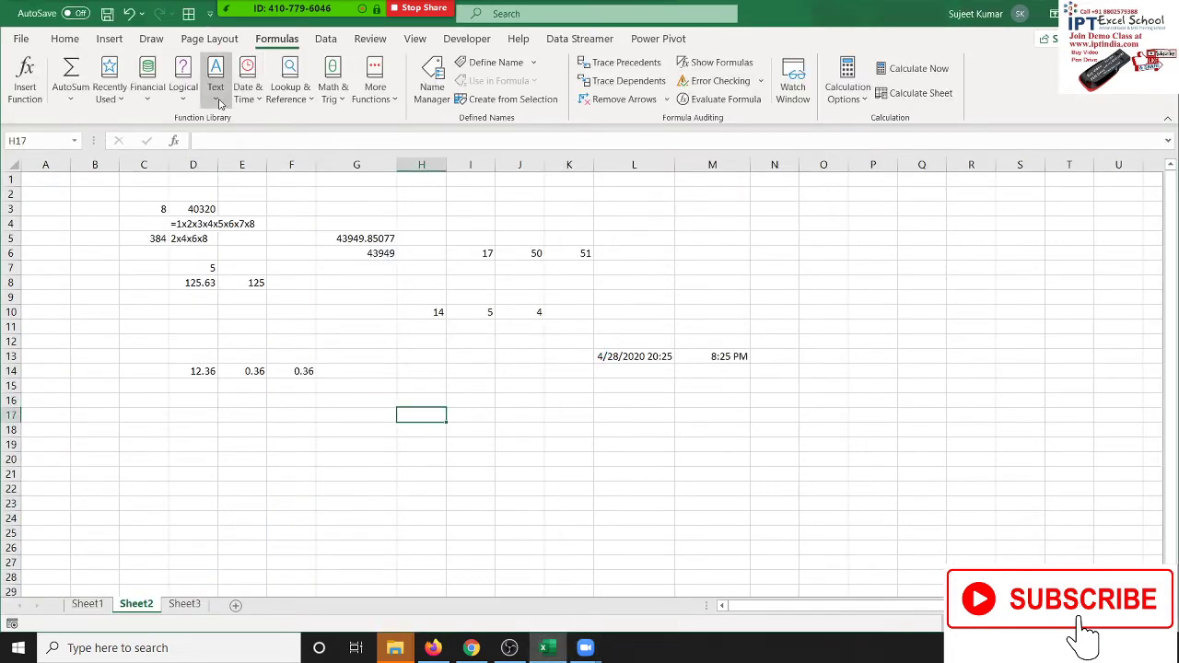
left_click(333, 93)
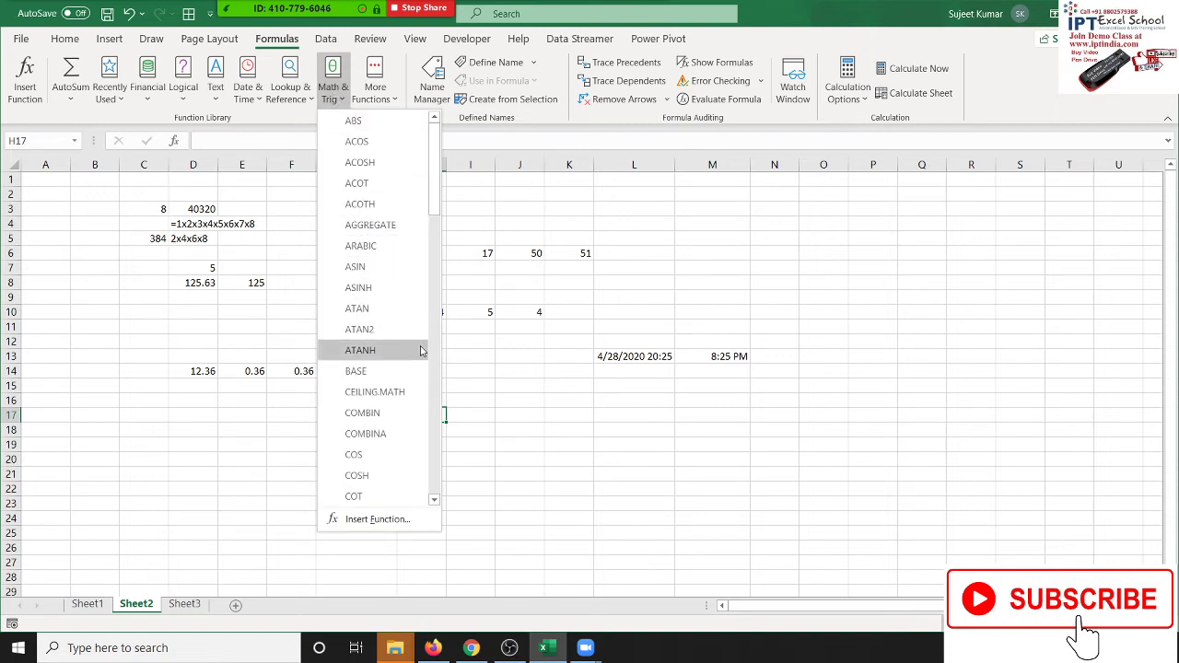
scroll(421, 355, "down", 3)
scroll(423, 367, "down", 2)
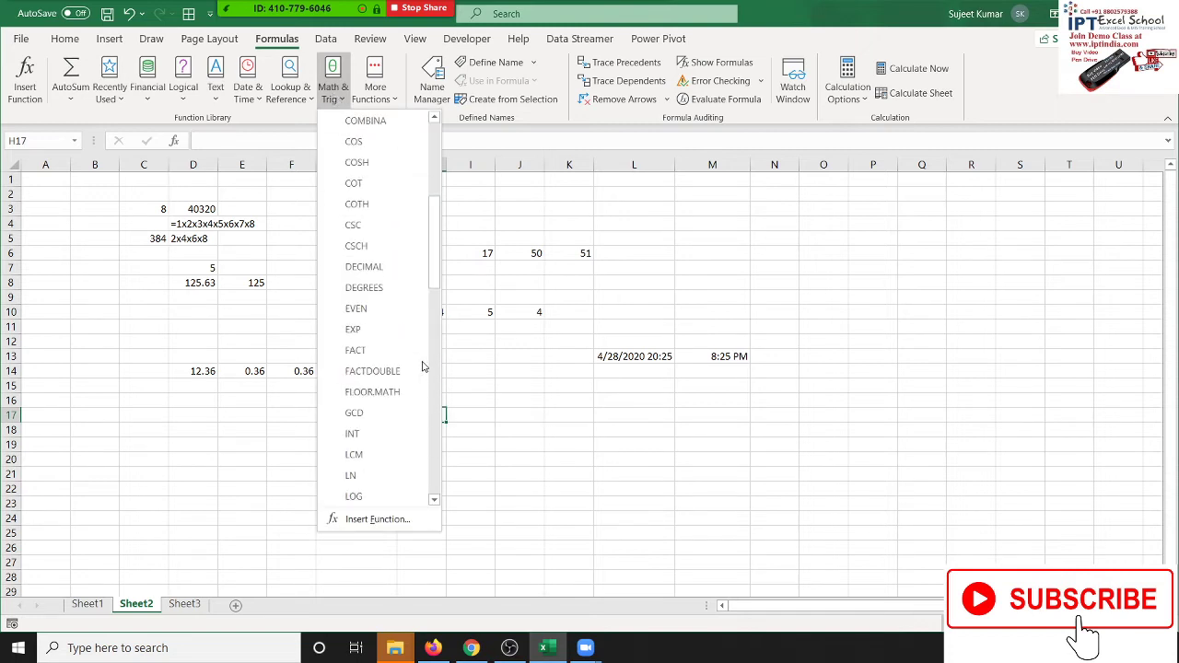
scroll(423, 367, "down", 1)
scroll(423, 369, "down", 1)
scroll(423, 371, "down", 1)
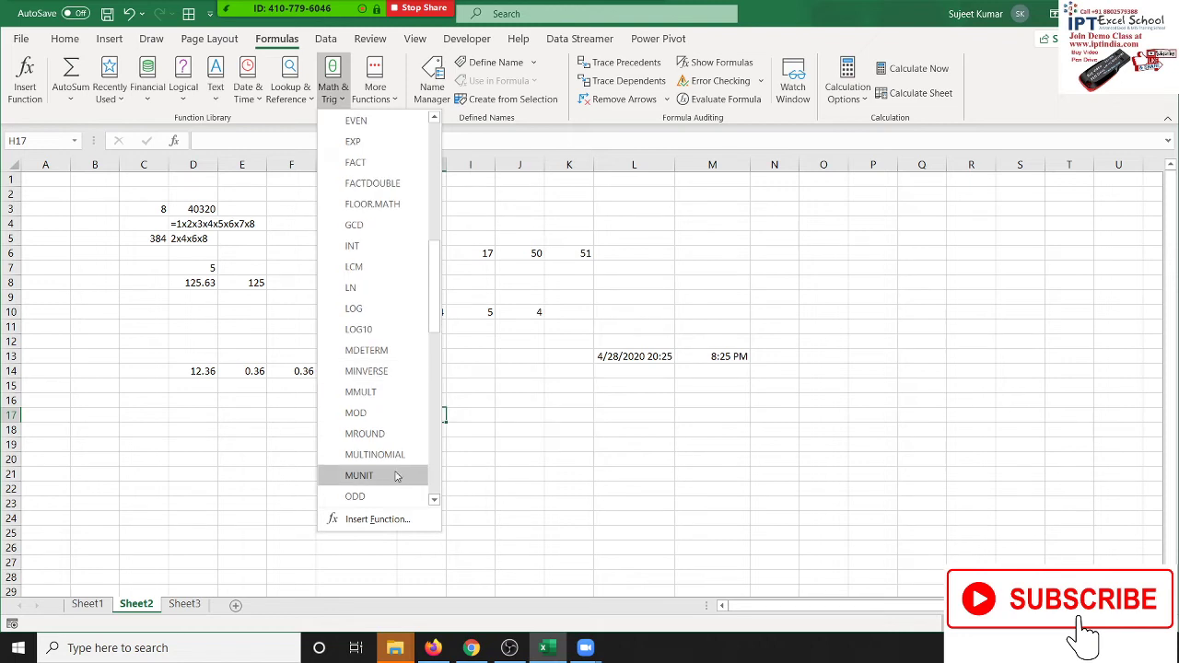
scroll(396, 472, "down", 2)
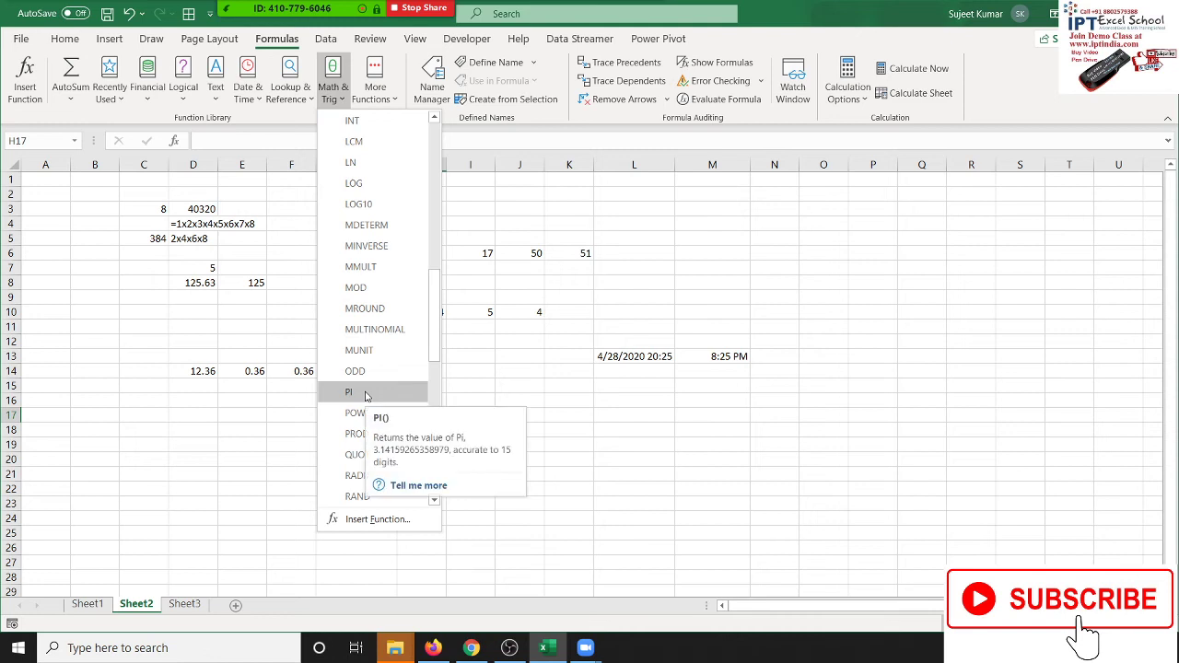
left_click(359, 414)
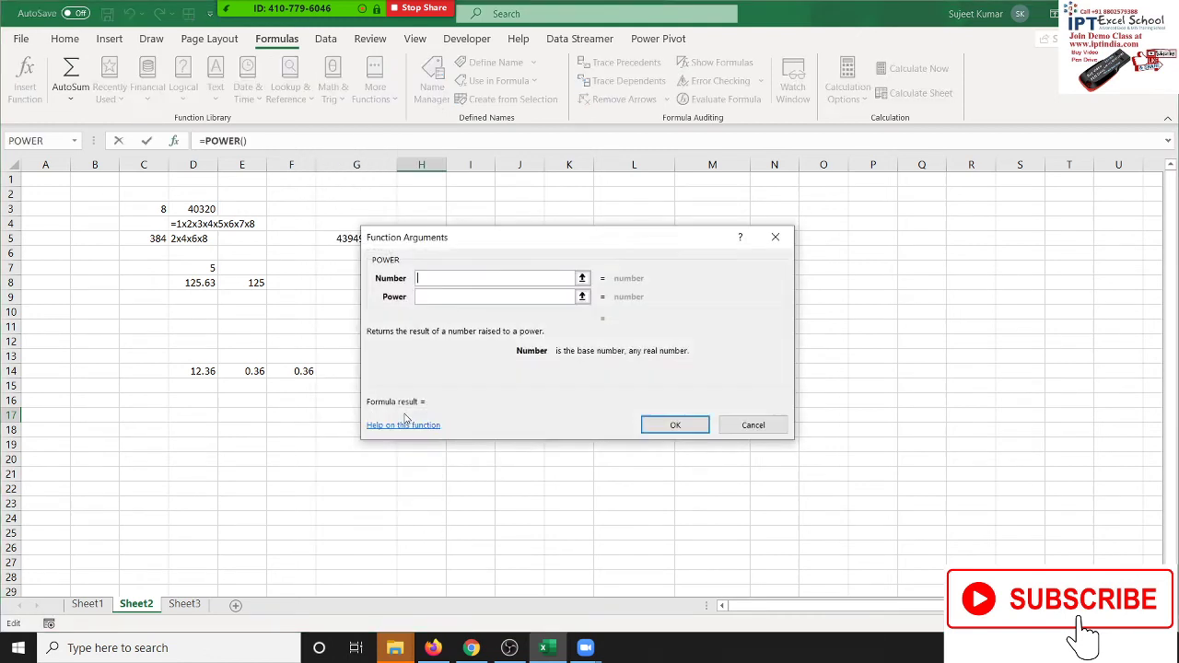
Give POWER the arguments 10 and 2 so H17 shows 100.
type("10")
key("Tab")
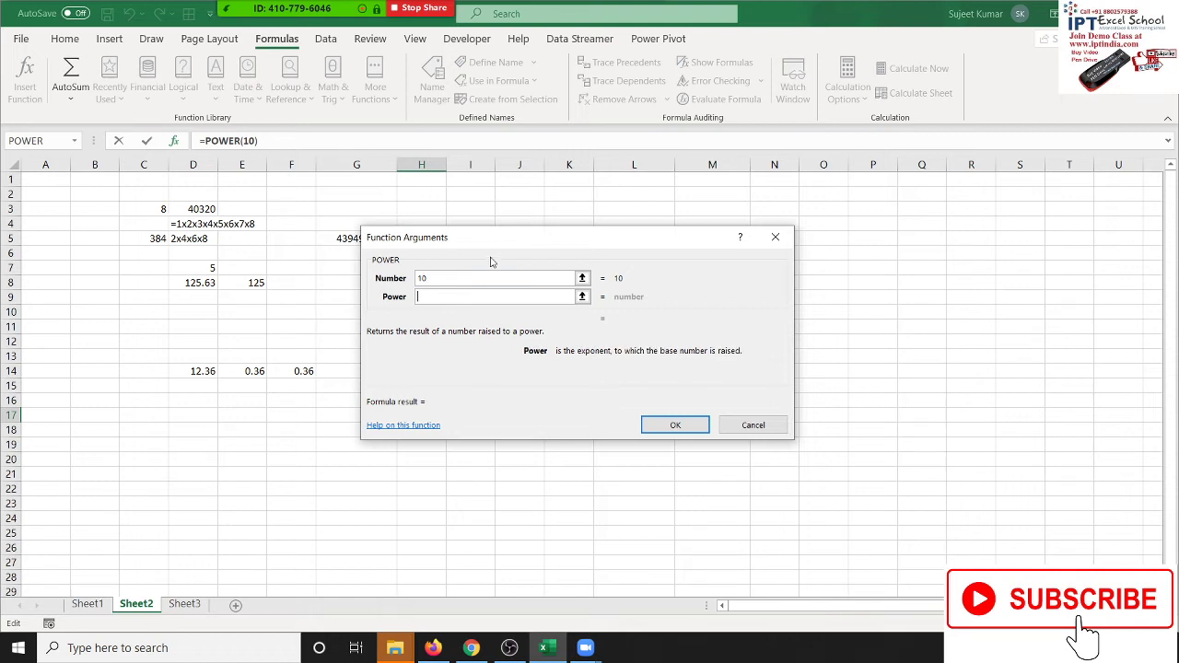
type("2")
left_click(691, 426)
Enter a caret symbol in K18, review K18 and H17, then select G19.
left_click(550, 426)
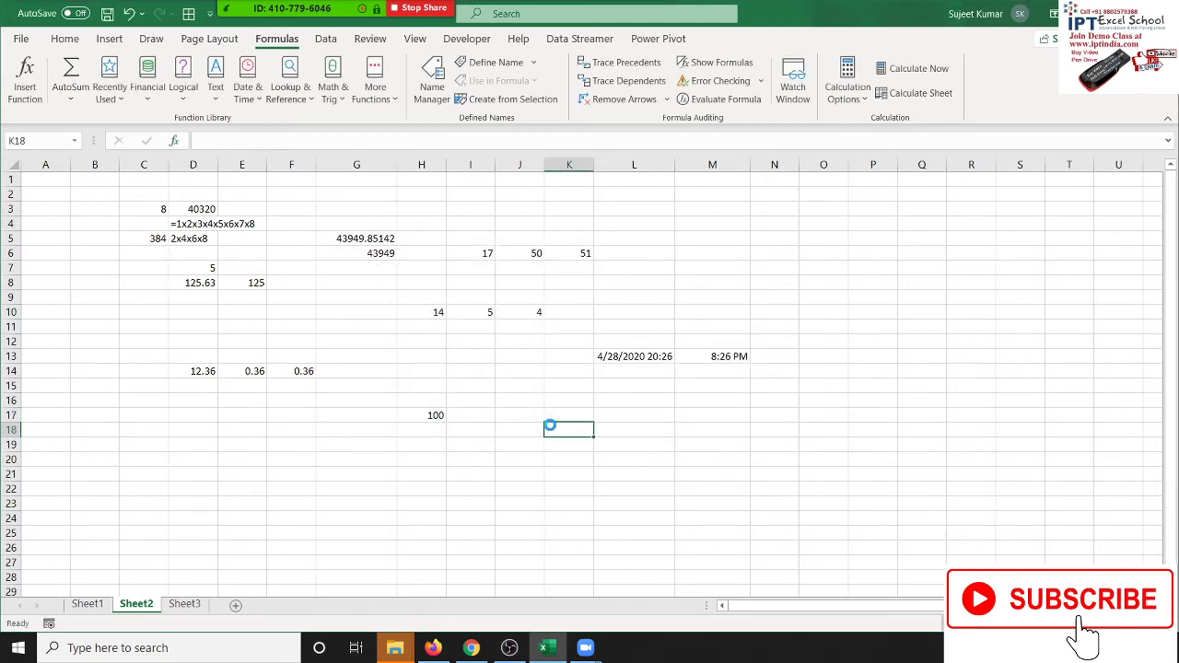
double_click(561, 429)
type("^")
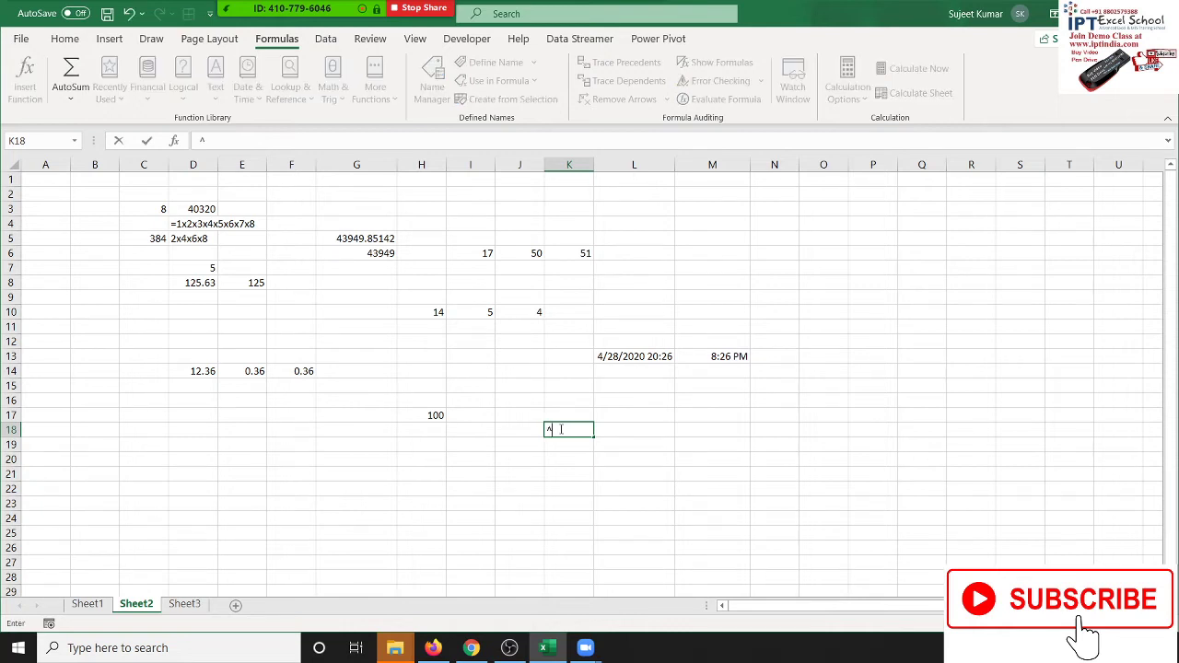
key("Return")
left_click(558, 425)
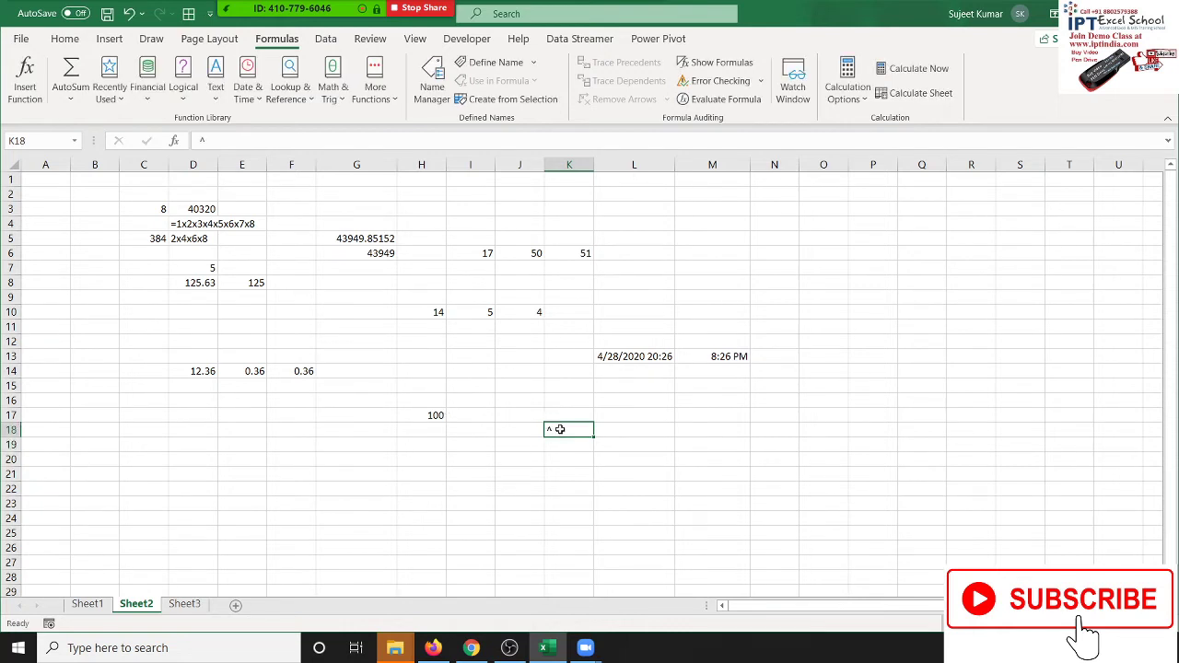
left_click(439, 409)
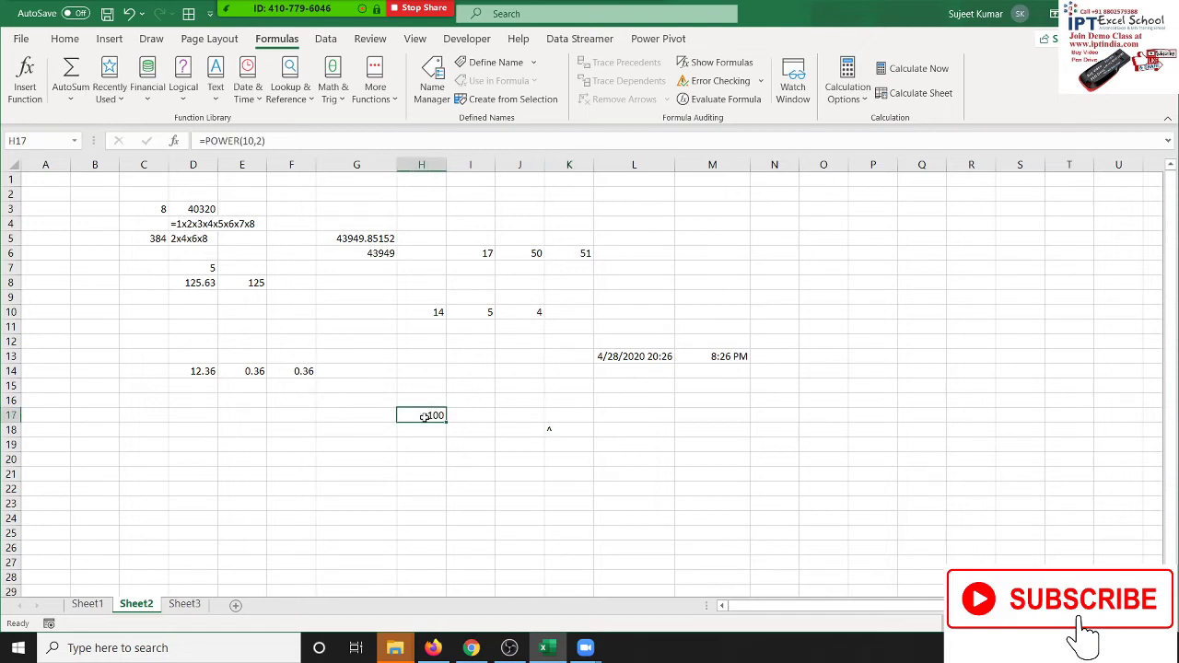
left_click(345, 440)
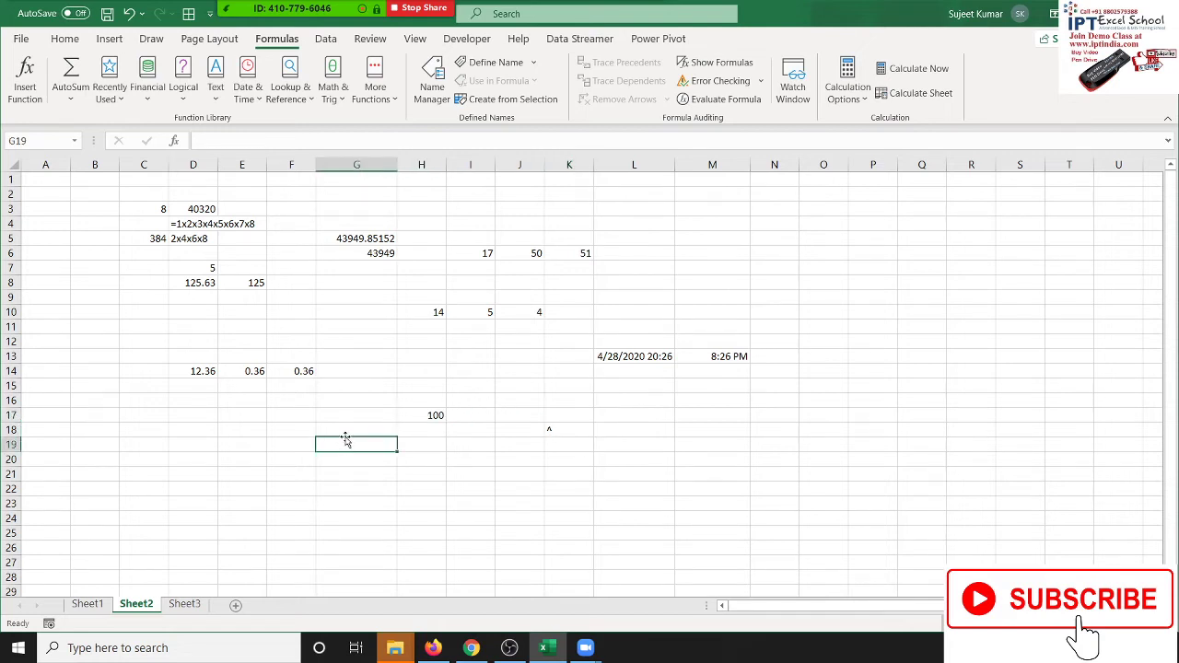
Enter 52, 26 and 52 into G19:G21.
type("52")
key("Return")
type("26")
key("Return")
type("5")
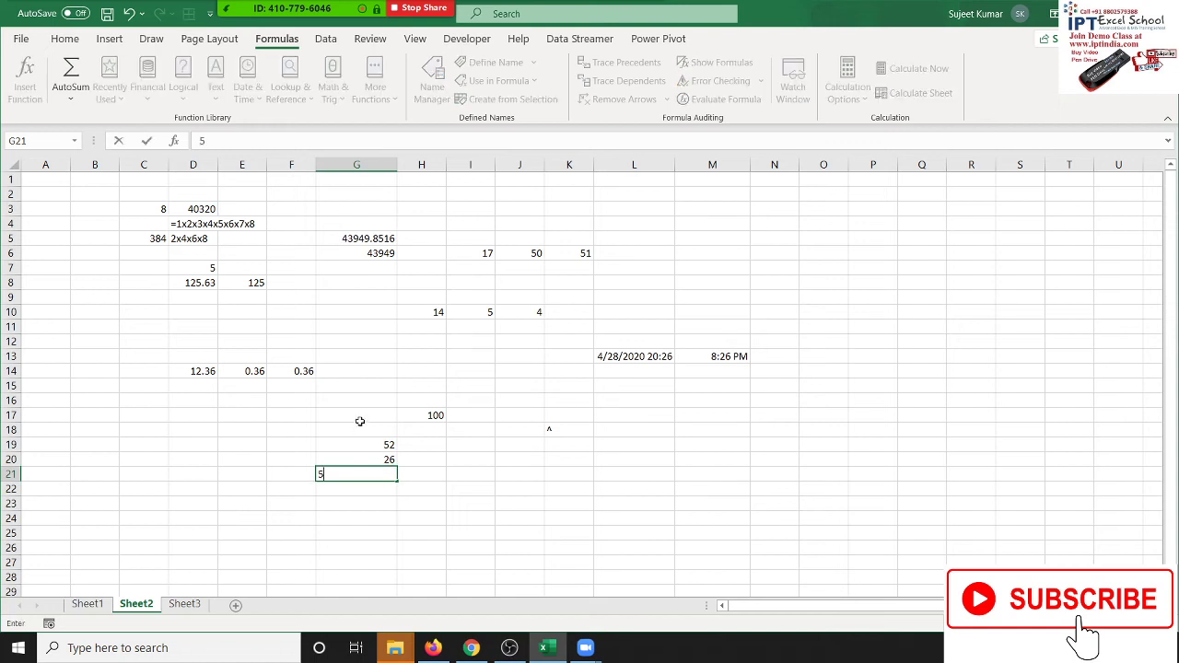
type("2")
key("Return")
Enter =PRODUCT(G19:G21) in G22 to get 70304.
type("=")
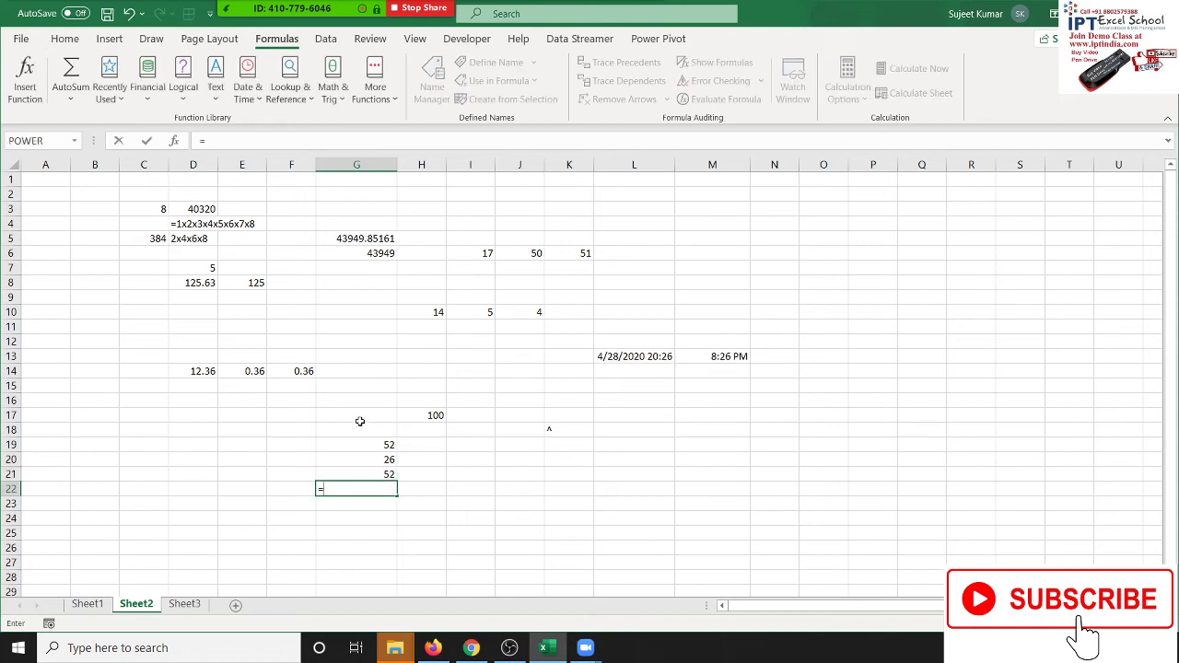
type("PRO")
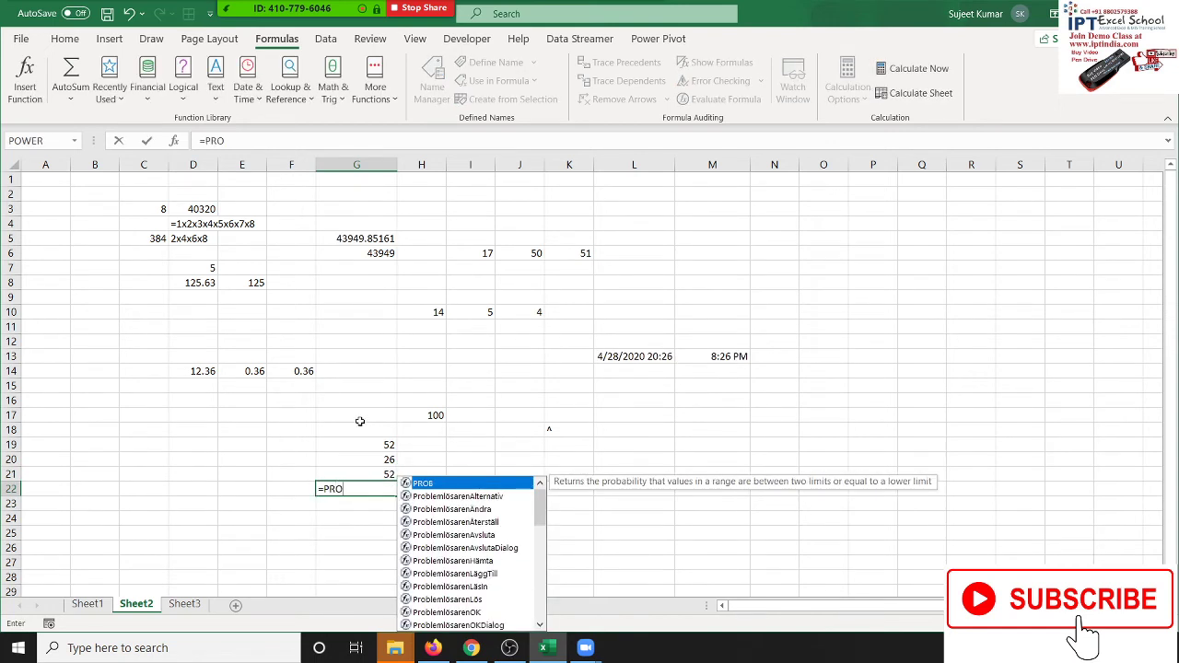
type("D")
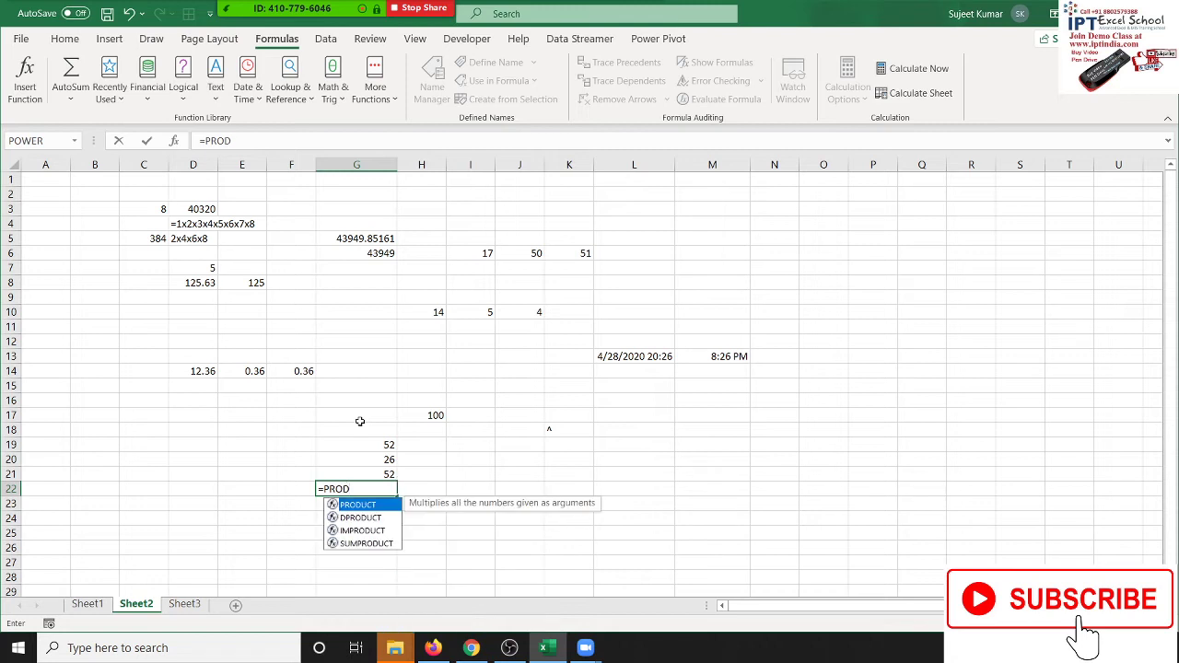
key("Tab")
key("Up")
key("shift+Up")
key("shift+Up")
key("Return")
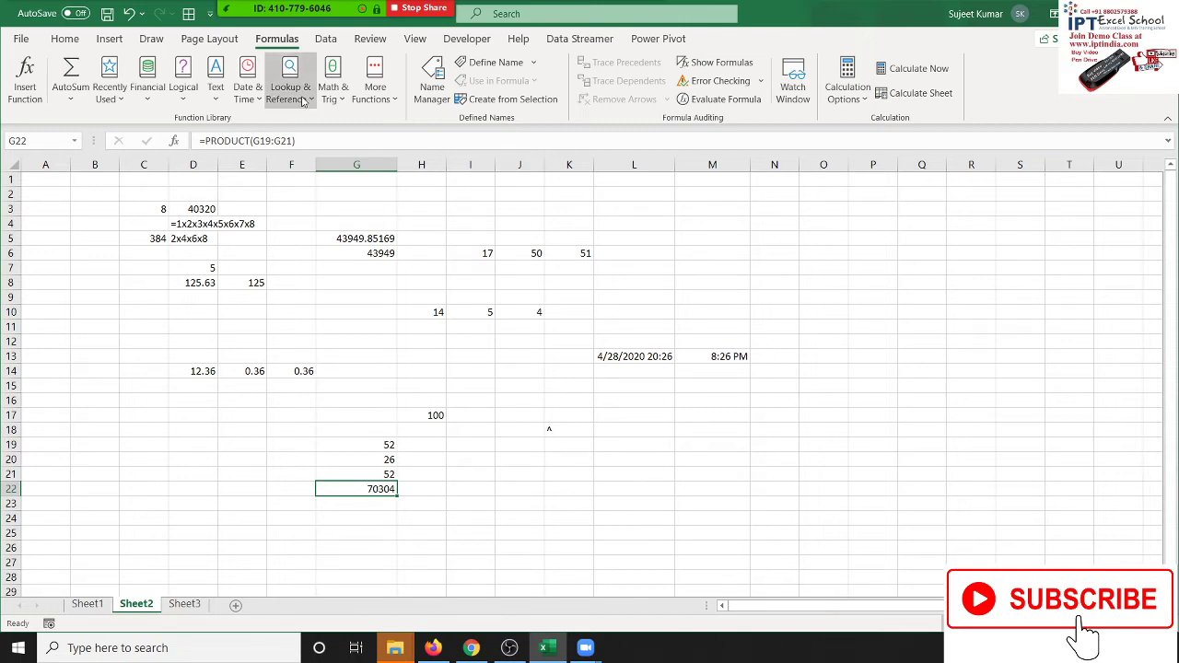
left_click(333, 92)
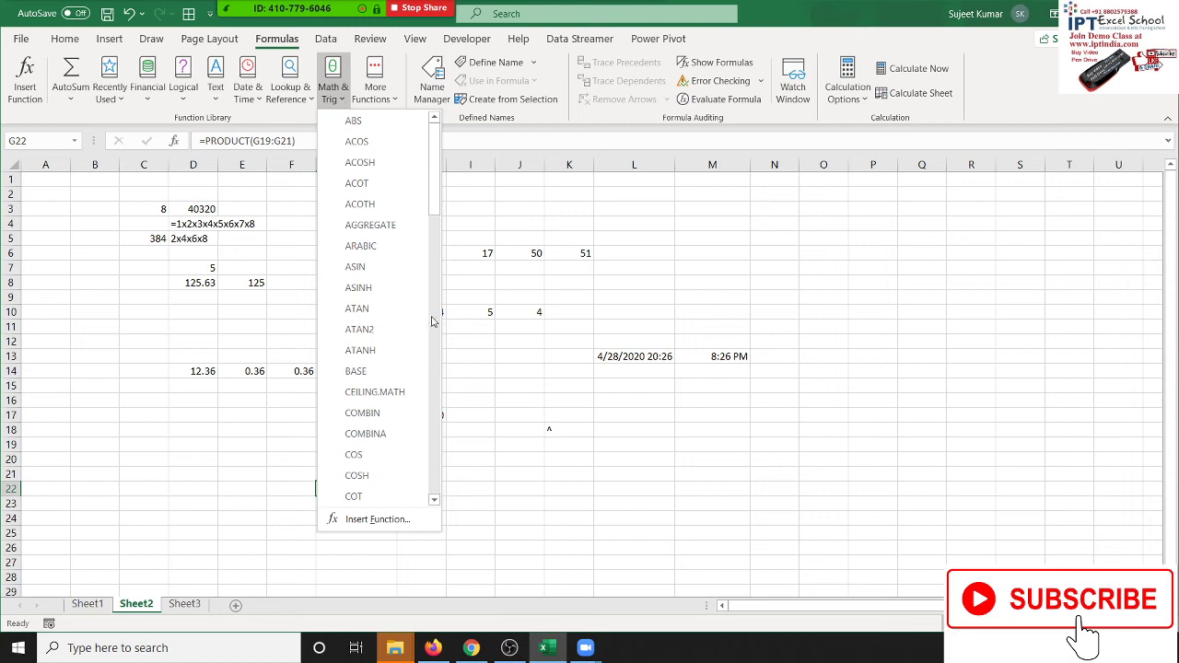
scroll(414, 330, "down", 2)
scroll(414, 331, "down", 2)
scroll(410, 332, "down", 1)
scroll(406, 332, "down", 2)
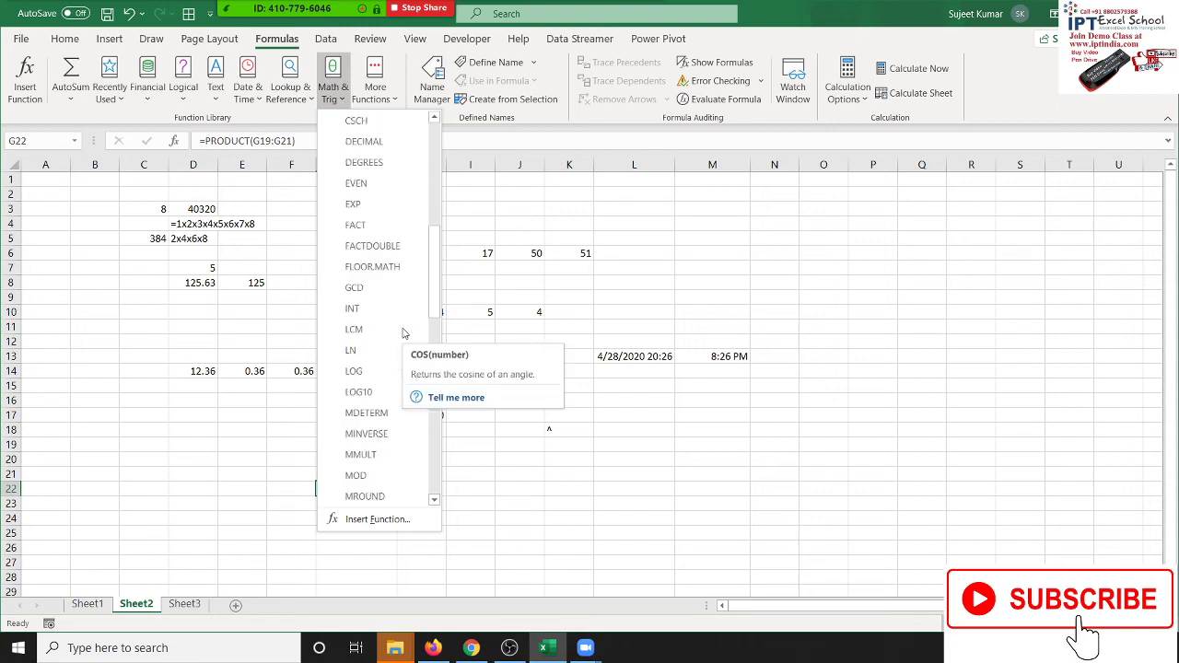
scroll(403, 332, "down", 1)
scroll(402, 332, "down", 1)
scroll(403, 333, "down", 1)
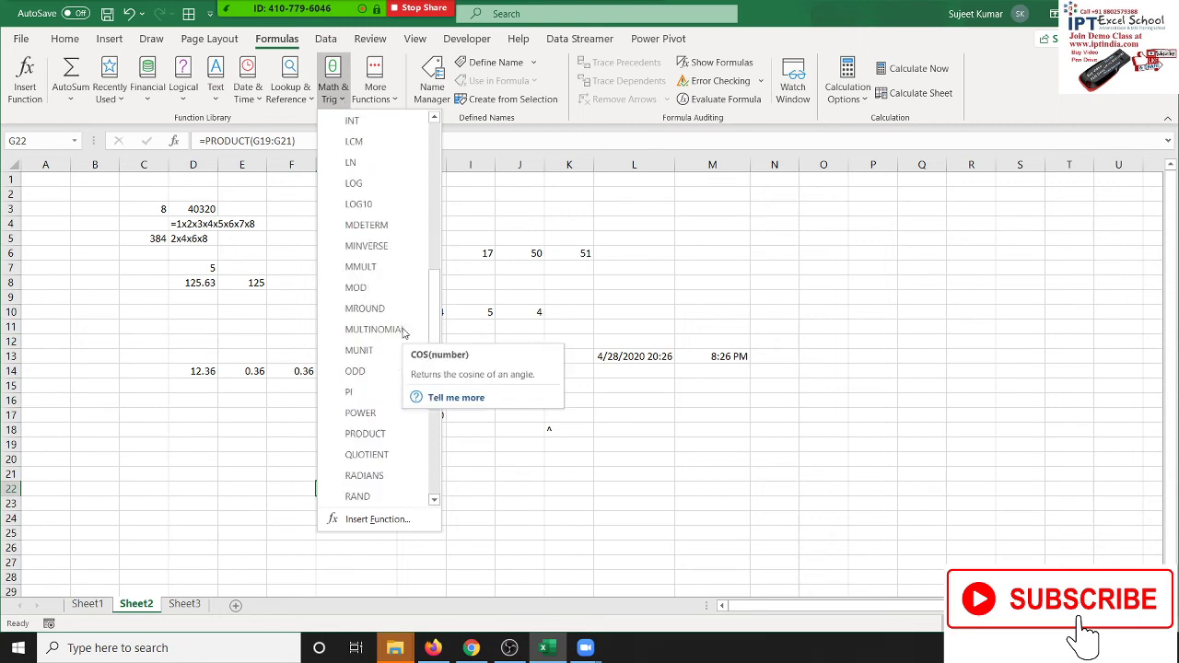
scroll(403, 332, "down", 1)
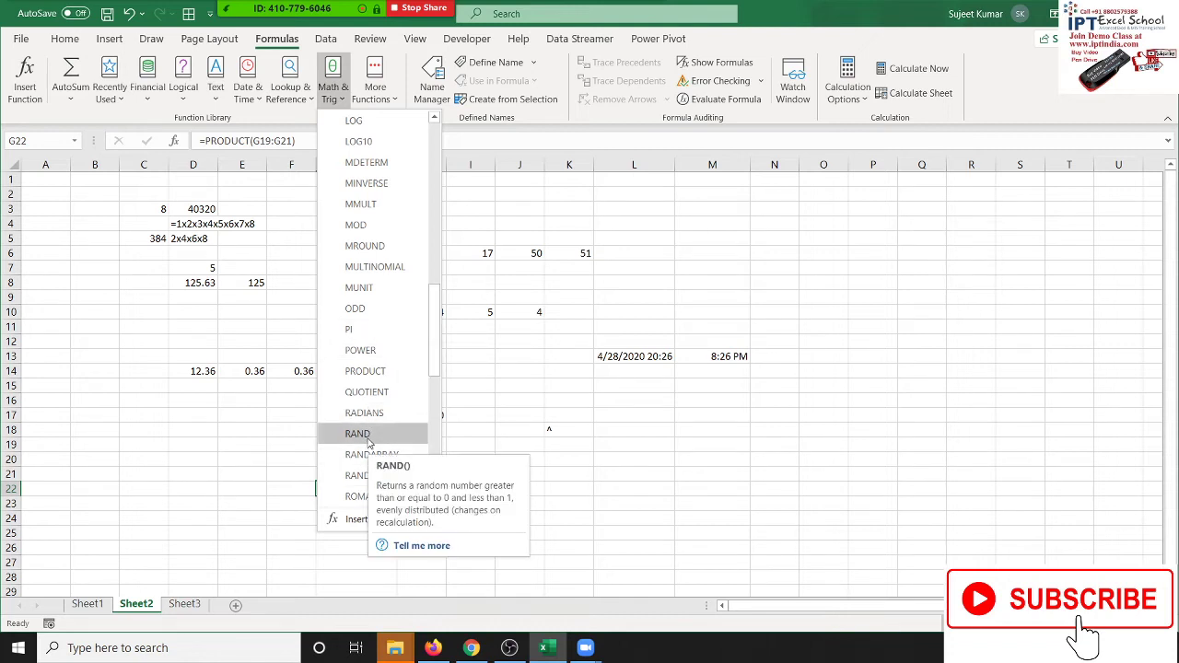
left_click(777, 263)
Enter =RAND() in O4, then edit O5 and leave it so the value recalculates.
left_click(819, 226)
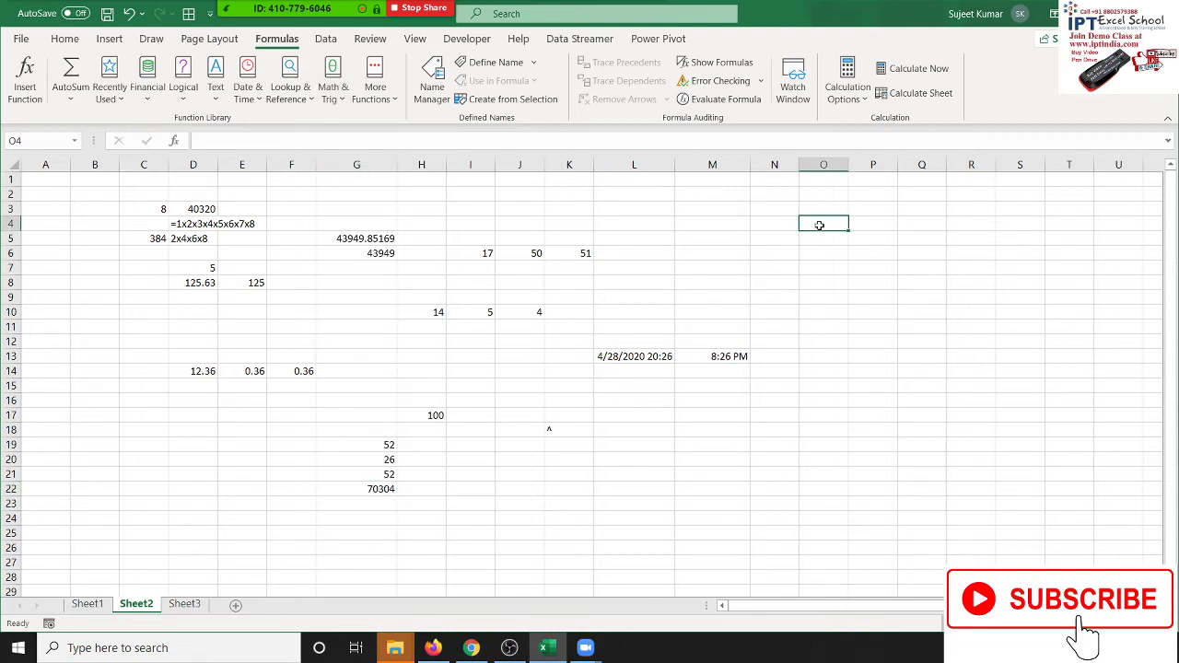
type("=RA")
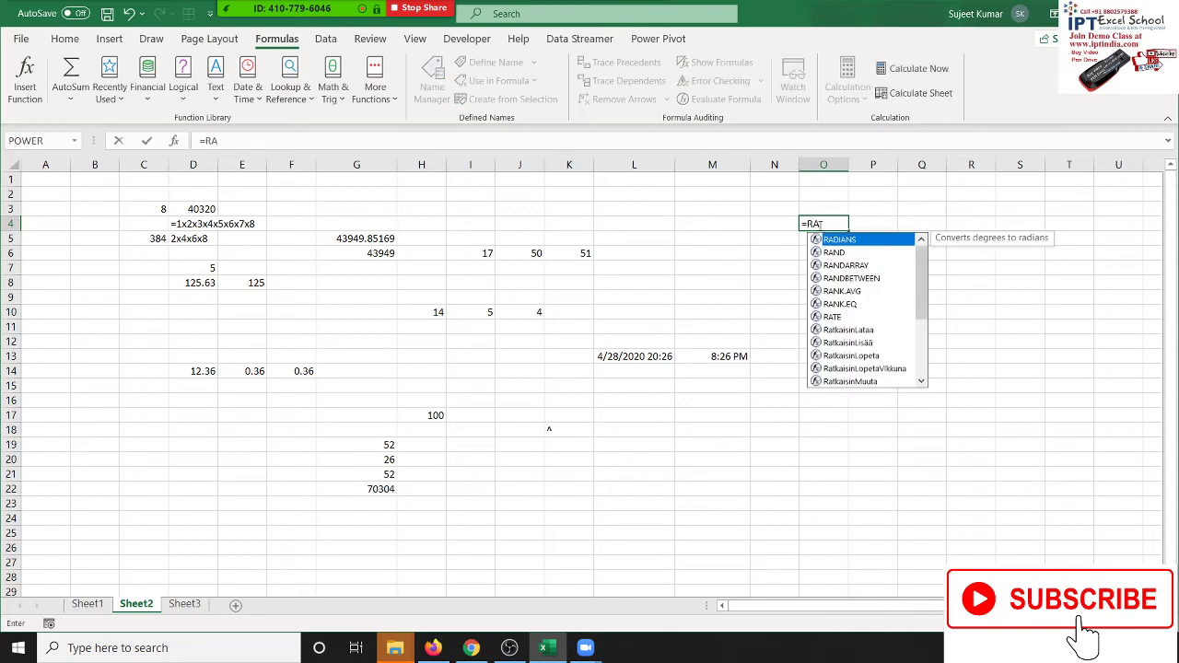
type("ND(")
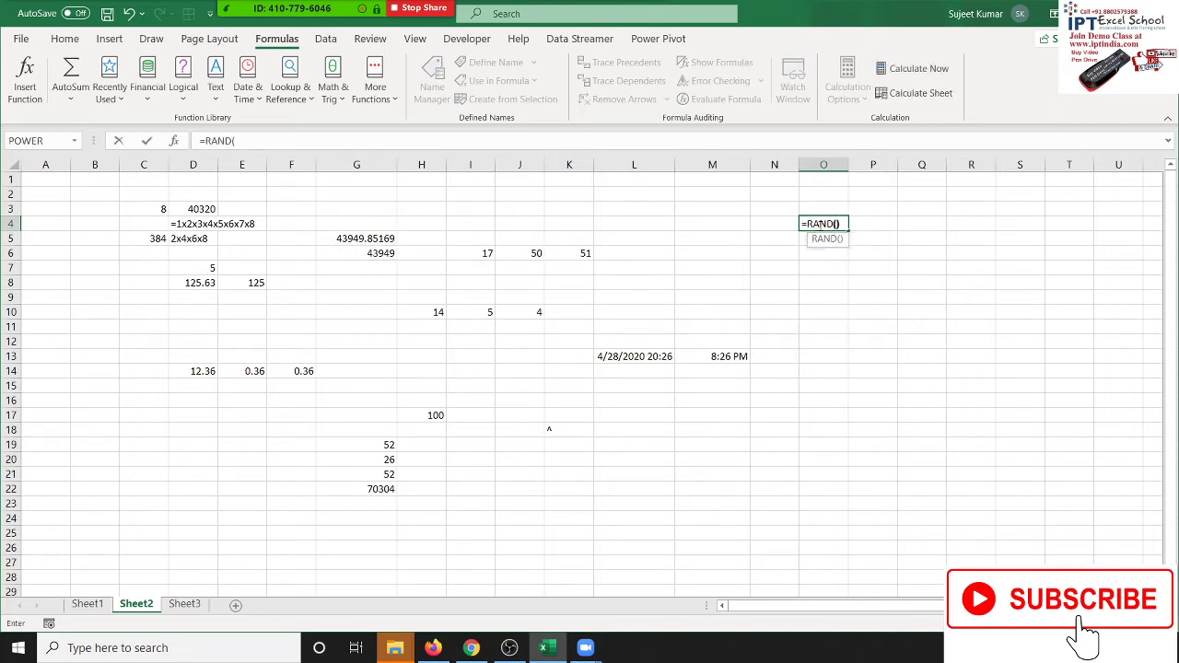
key("Return")
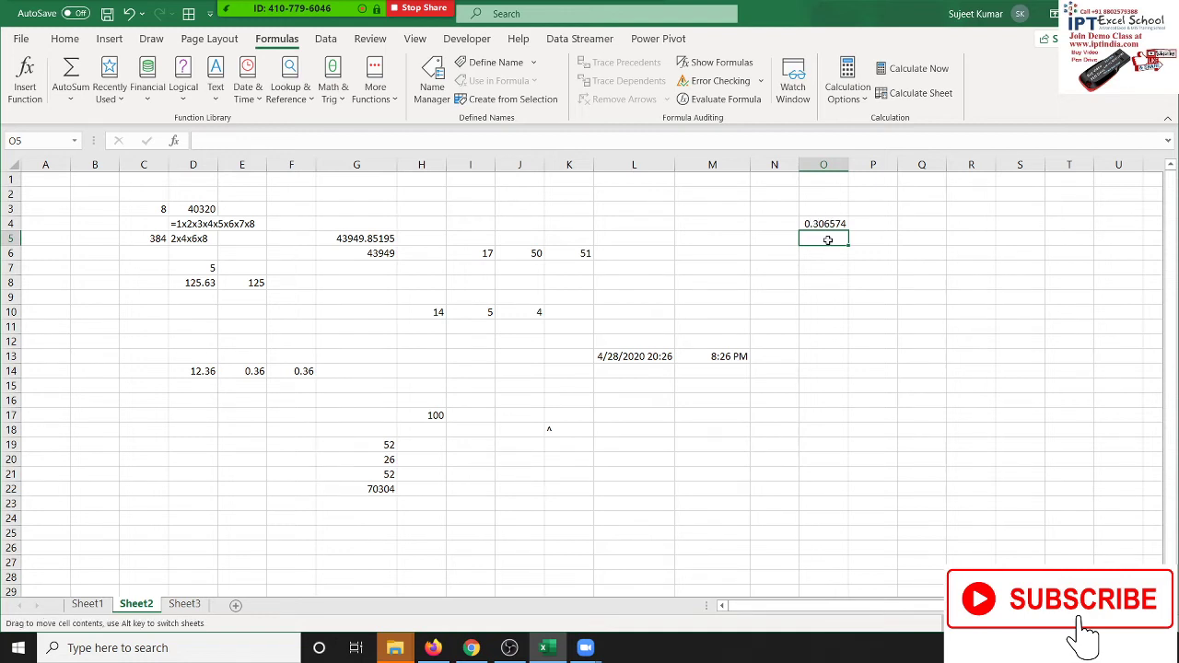
double_click(829, 239)
left_click(828, 267)
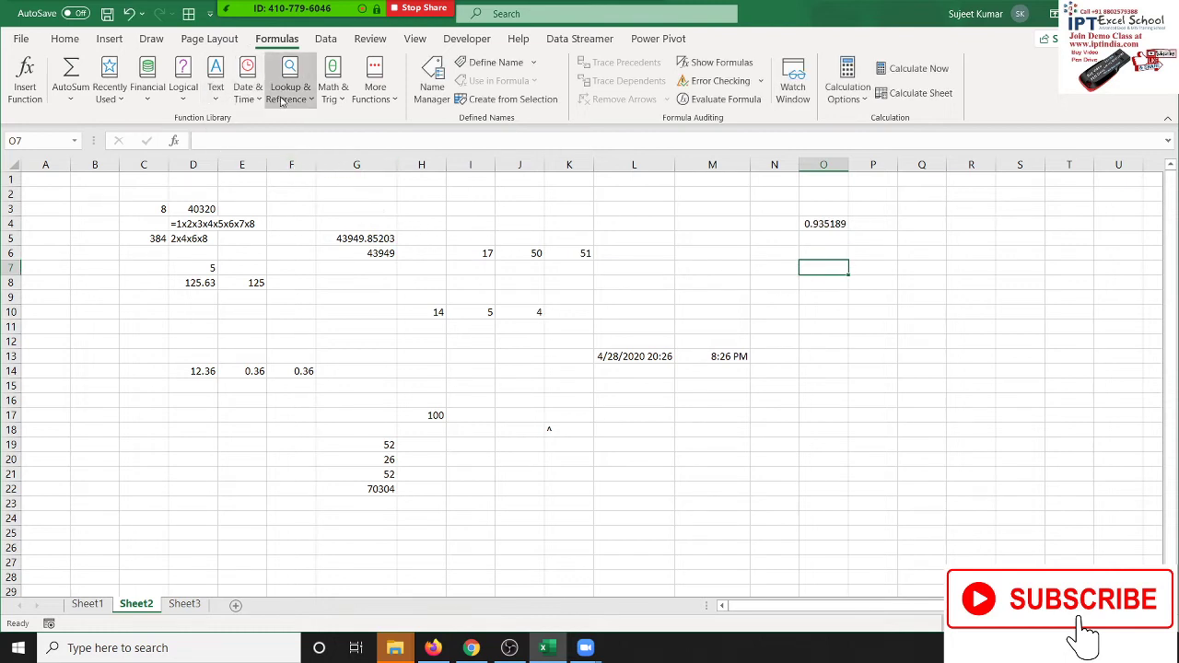
left_click(333, 92)
scroll(383, 249, "down", 4)
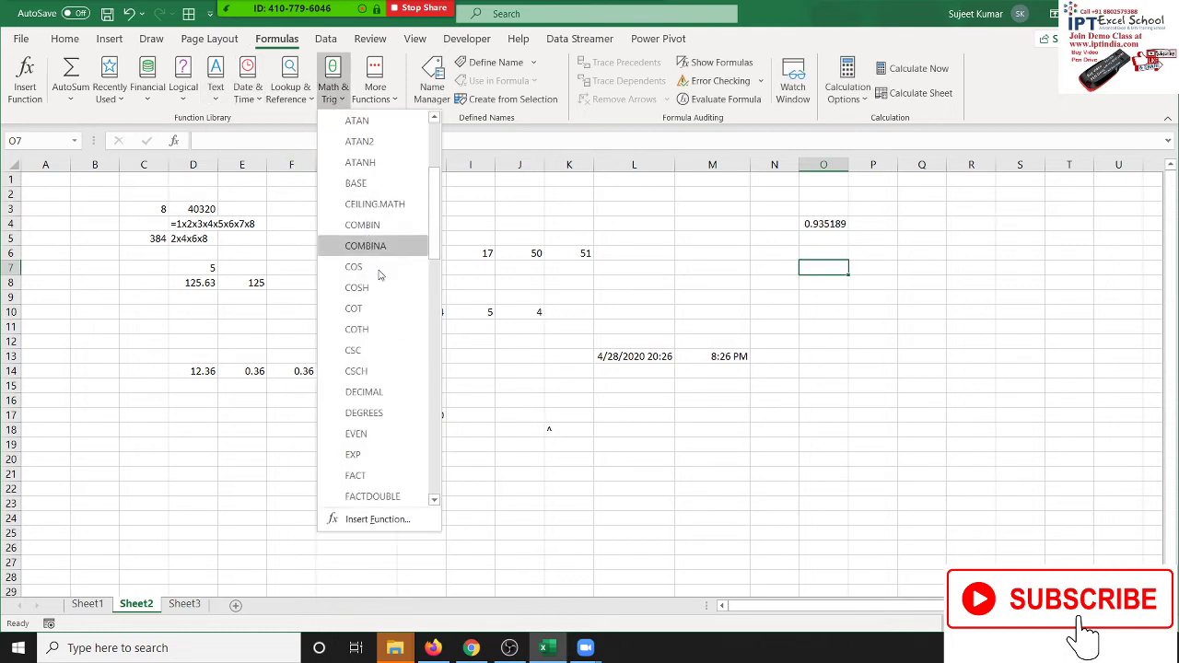
scroll(394, 395, "down", 1)
scroll(396, 398, "down", 1)
scroll(398, 401, "down", 2)
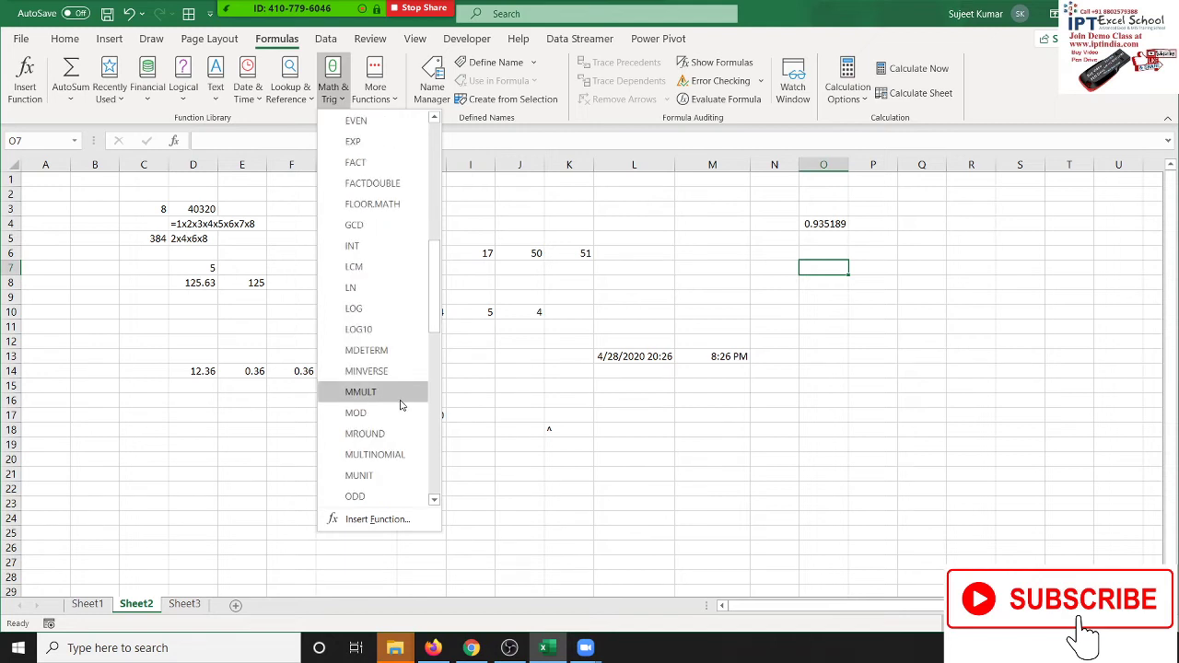
scroll(402, 405, "down", 1)
scroll(402, 405, "down", 2)
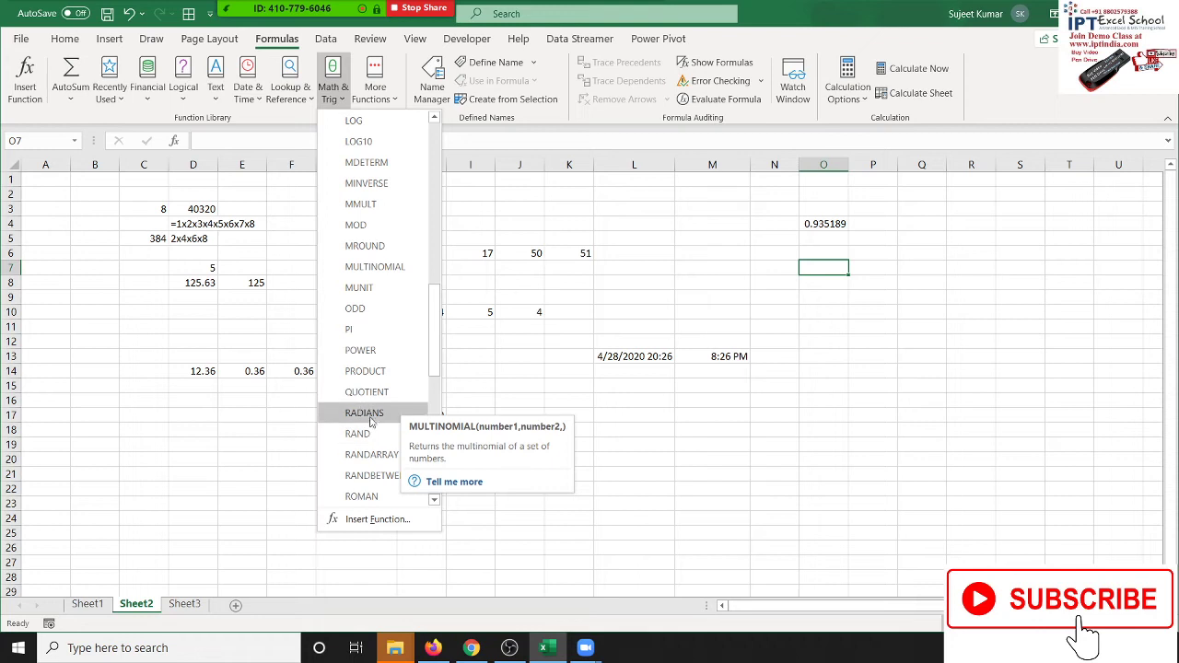
scroll(372, 430, "down", 1)
scroll(367, 403, "down", 1)
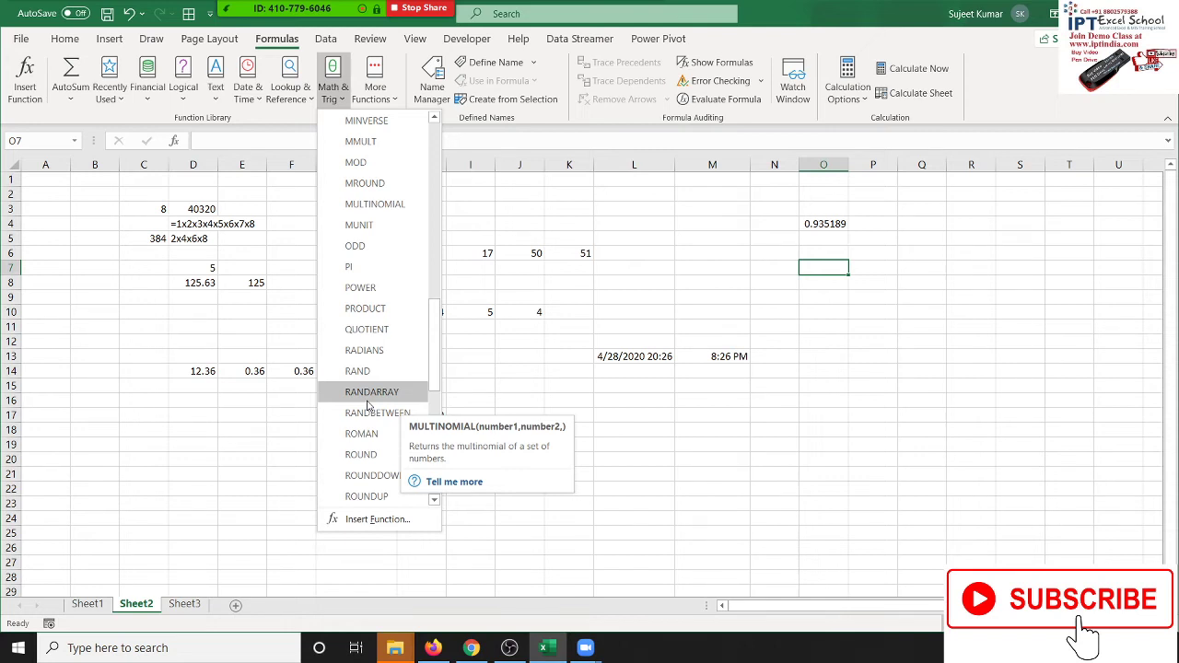
left_click(367, 398)
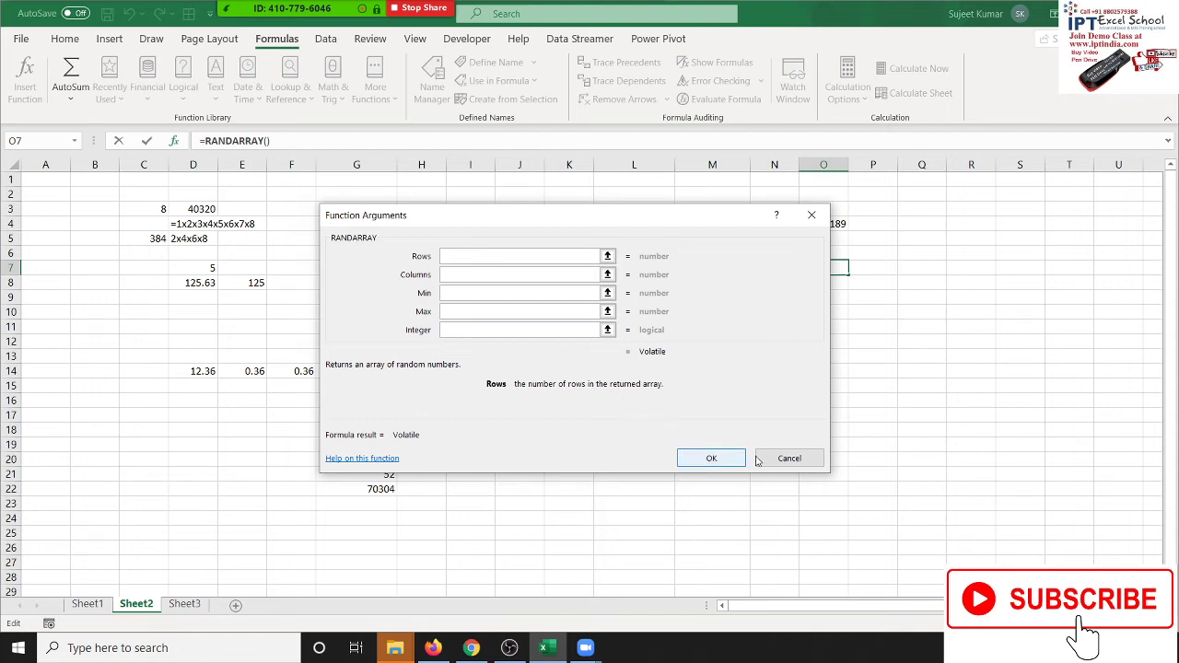
left_click(790, 460)
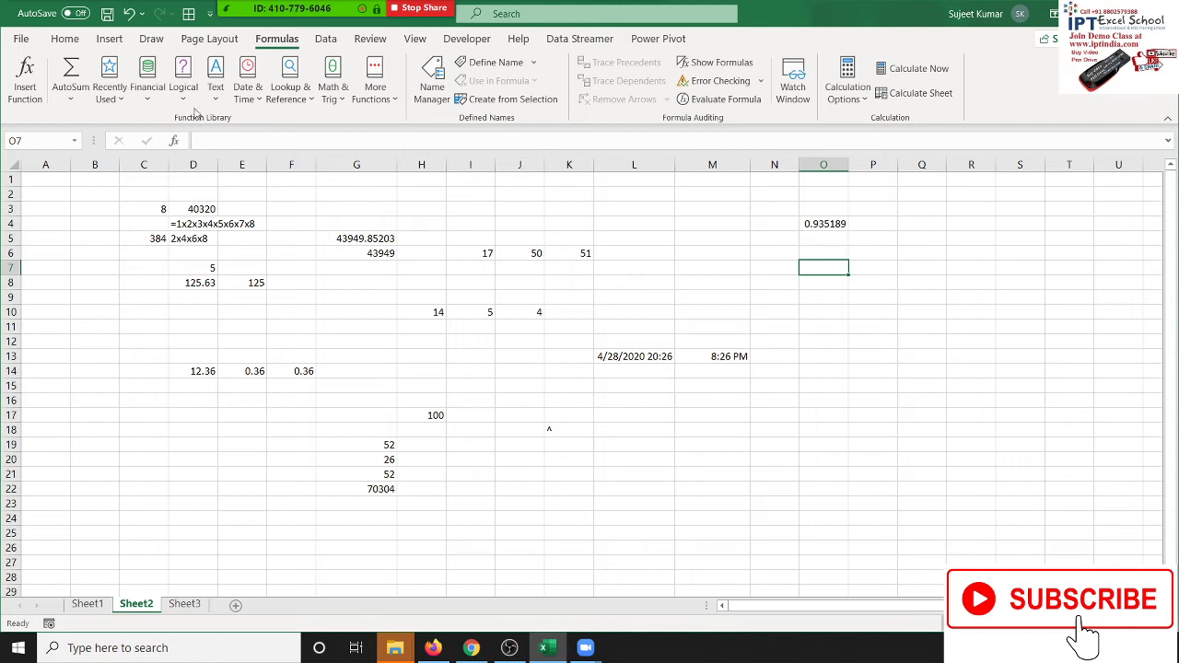
Browse the Text and Math & Trig function lists down to SEQUENCE, then close the list.
left_click(216, 88)
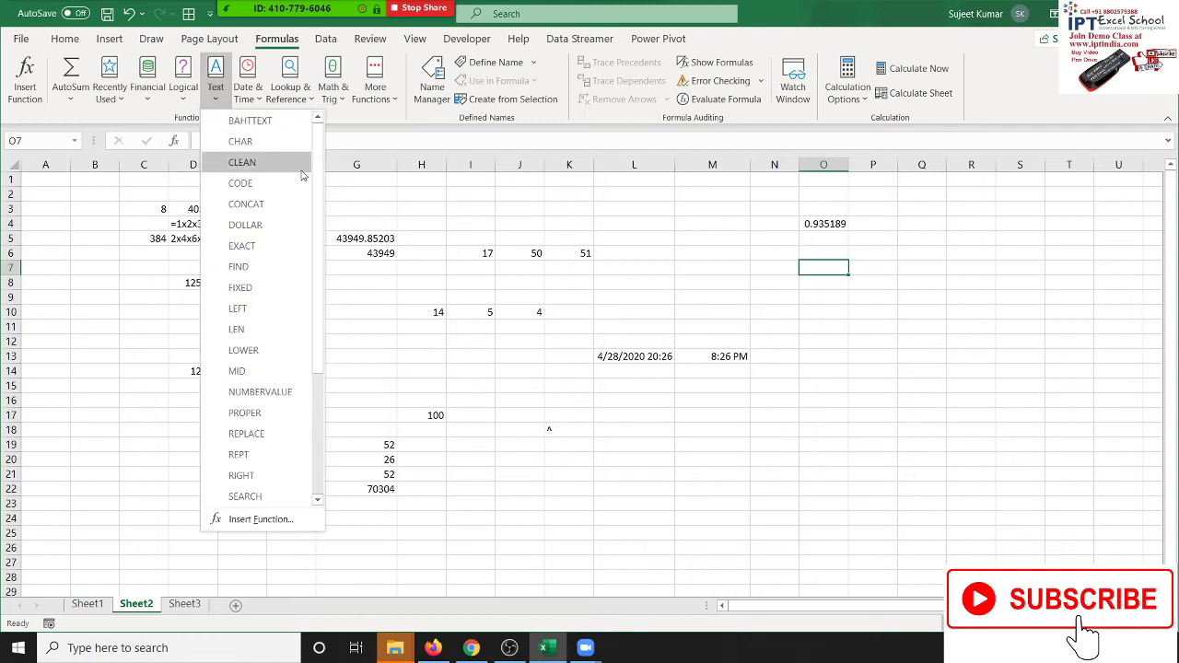
left_click(346, 103)
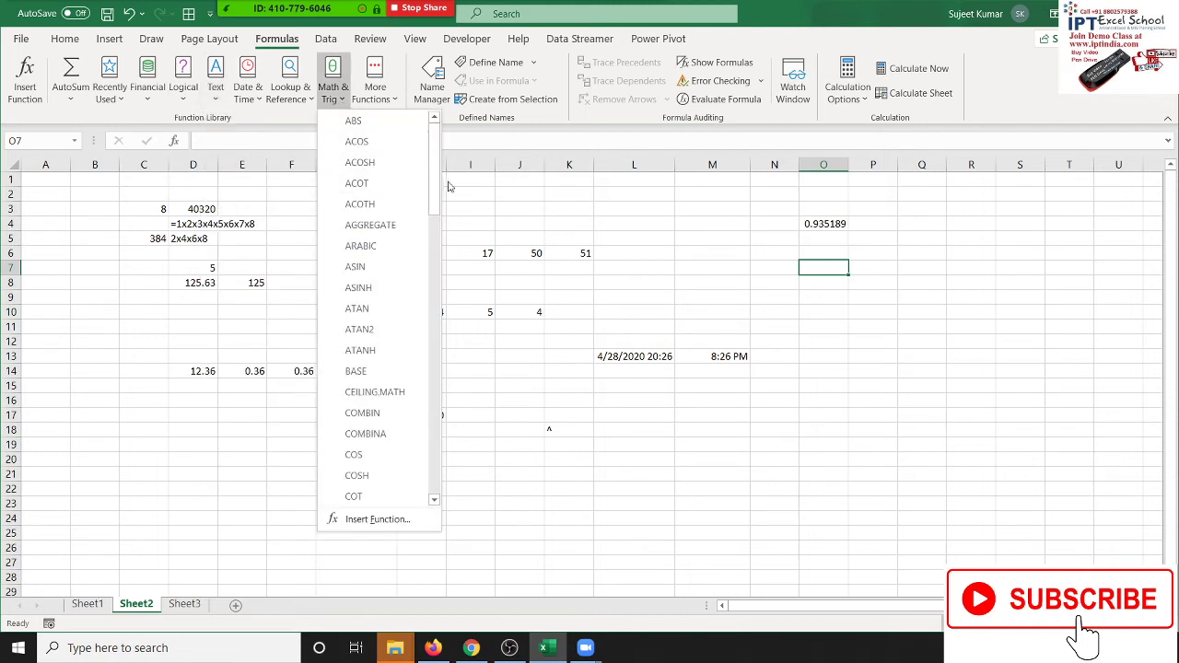
left_click_drag(435, 185, 442, 413)
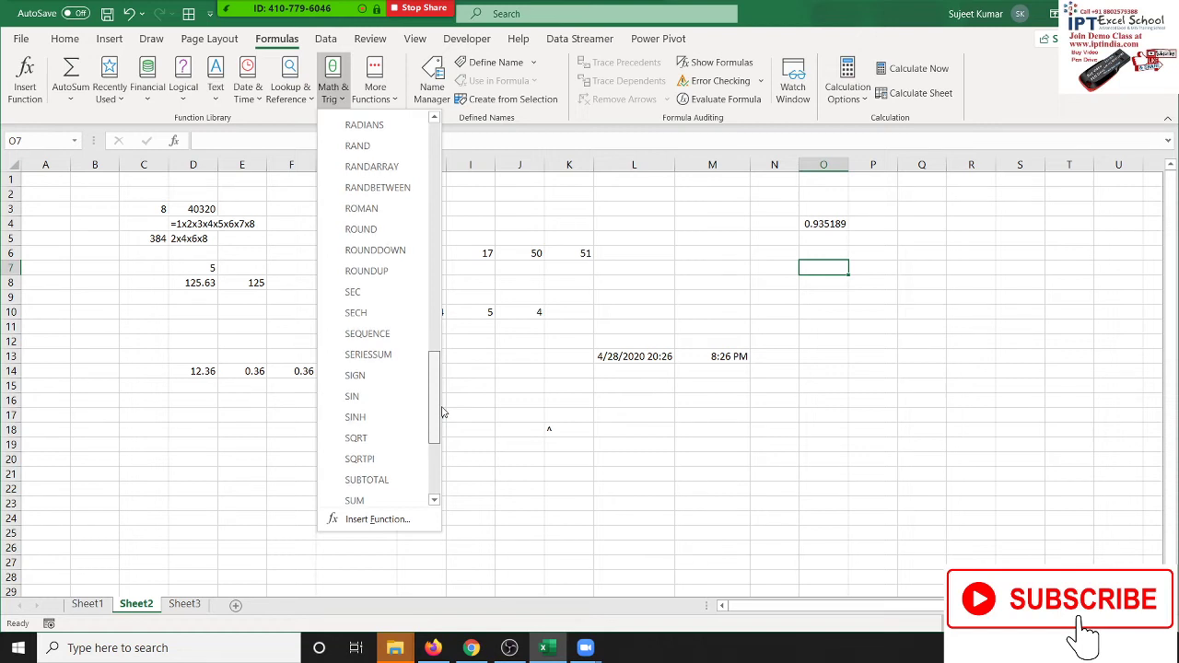
left_click_drag(443, 413, 450, 413)
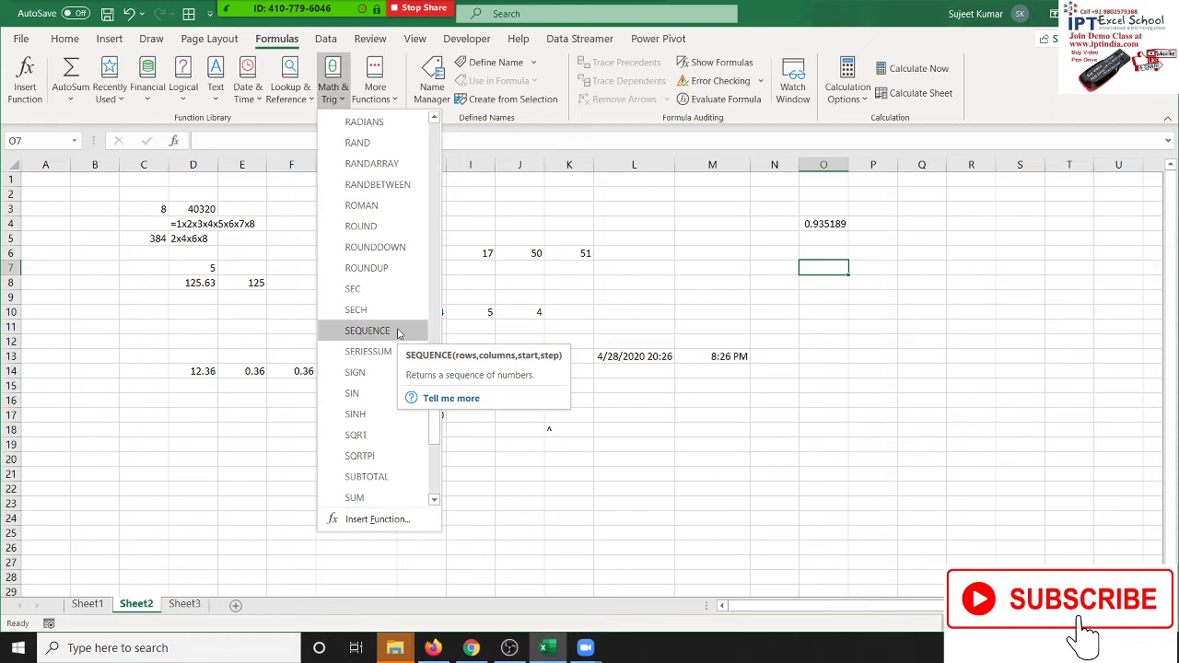
left_click(182, 462)
Go to Sheet3 and select cell A1.
left_click(184, 604)
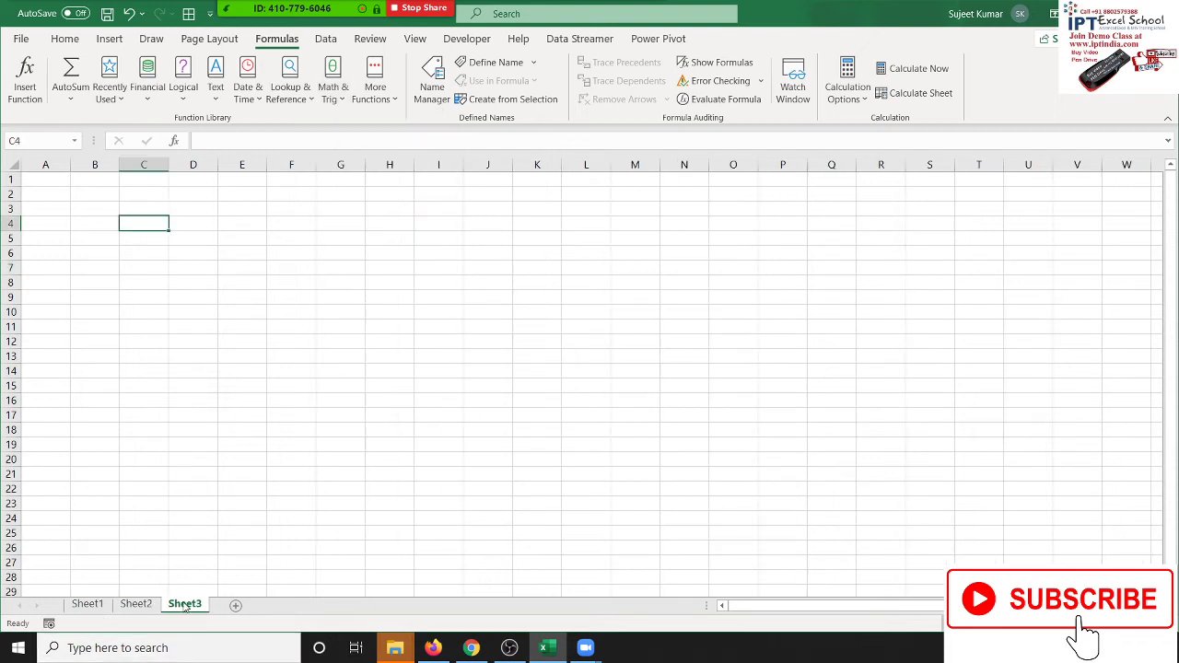
left_click(45, 165)
left_click(51, 181)
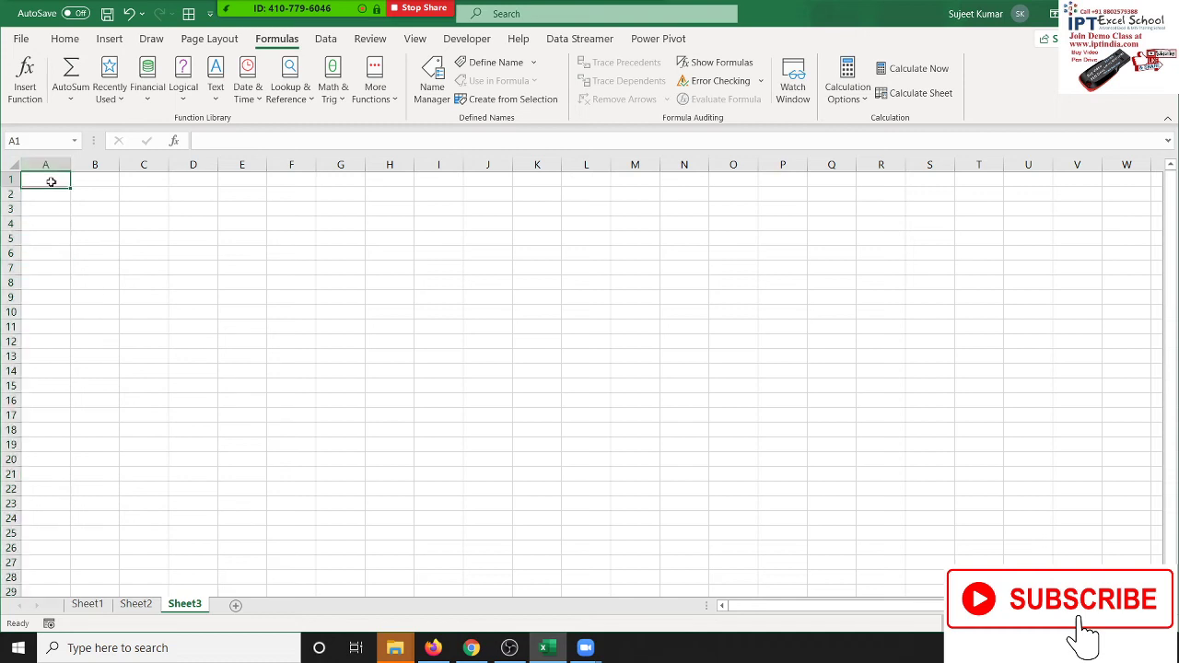
Enter =SEQUENCE(1,11,1) in A1 to spill 1–11 across row 1, then undo it.
type("=S")
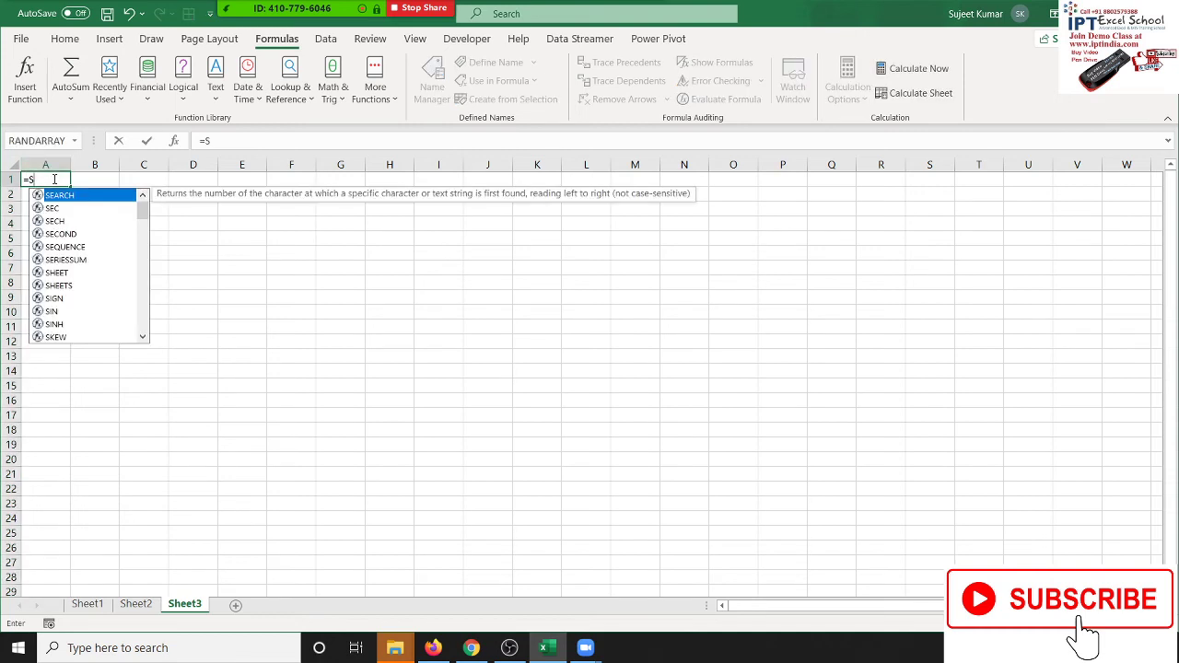
type("E")
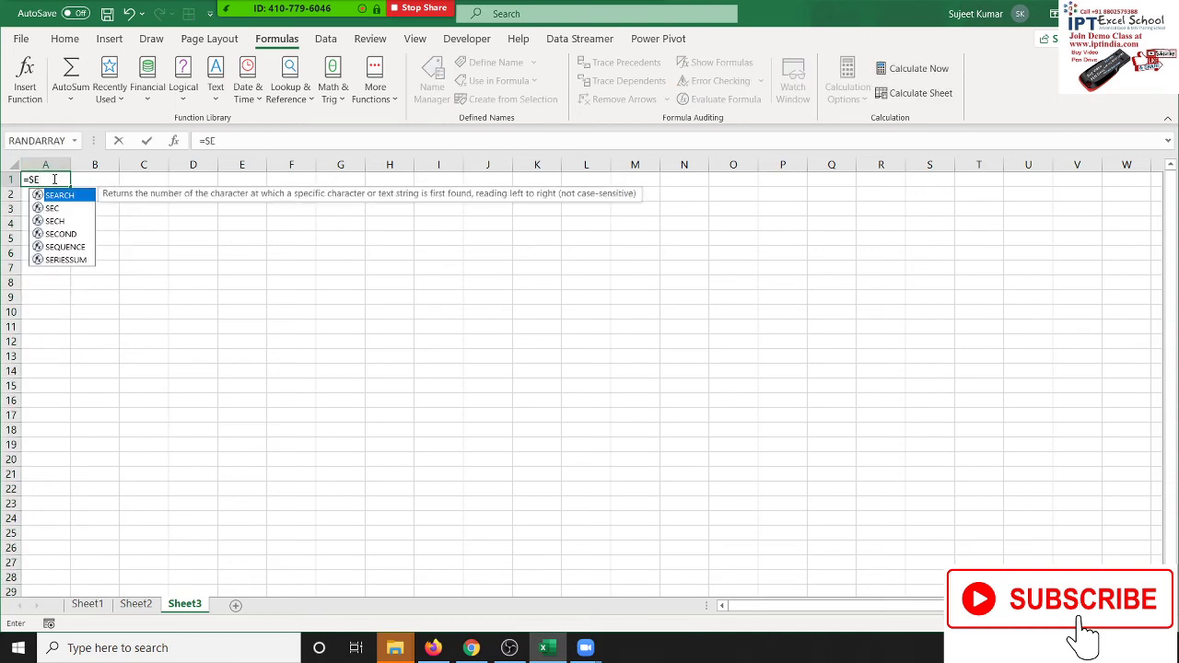
type("Q")
key("Tab")
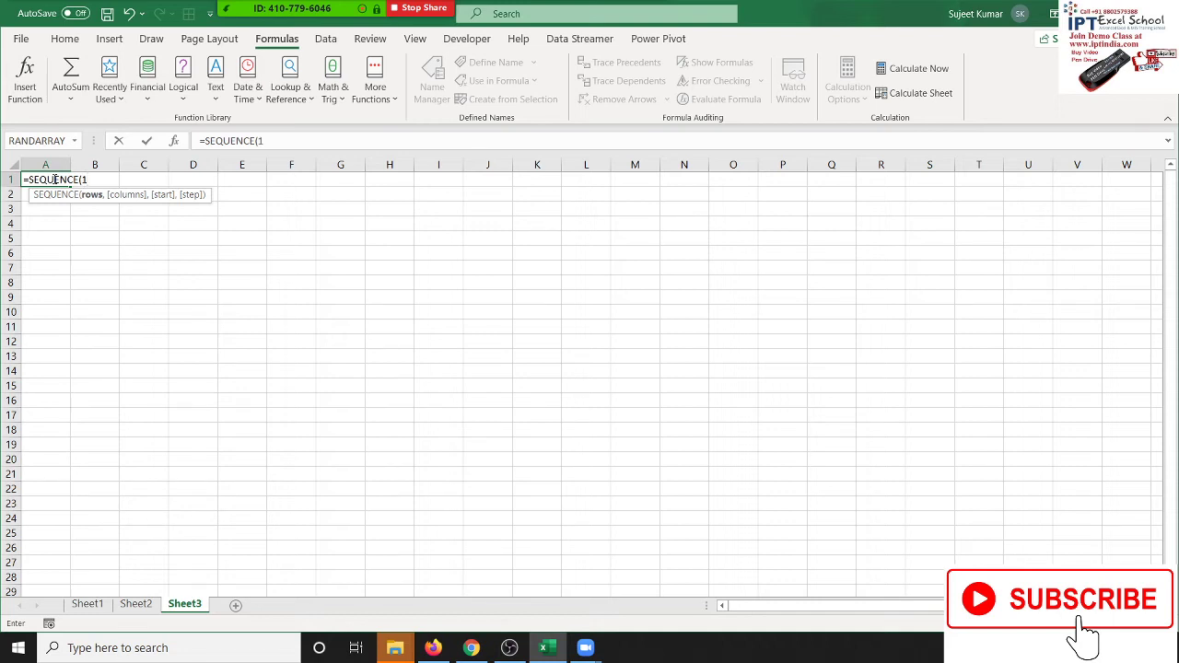
type(",")
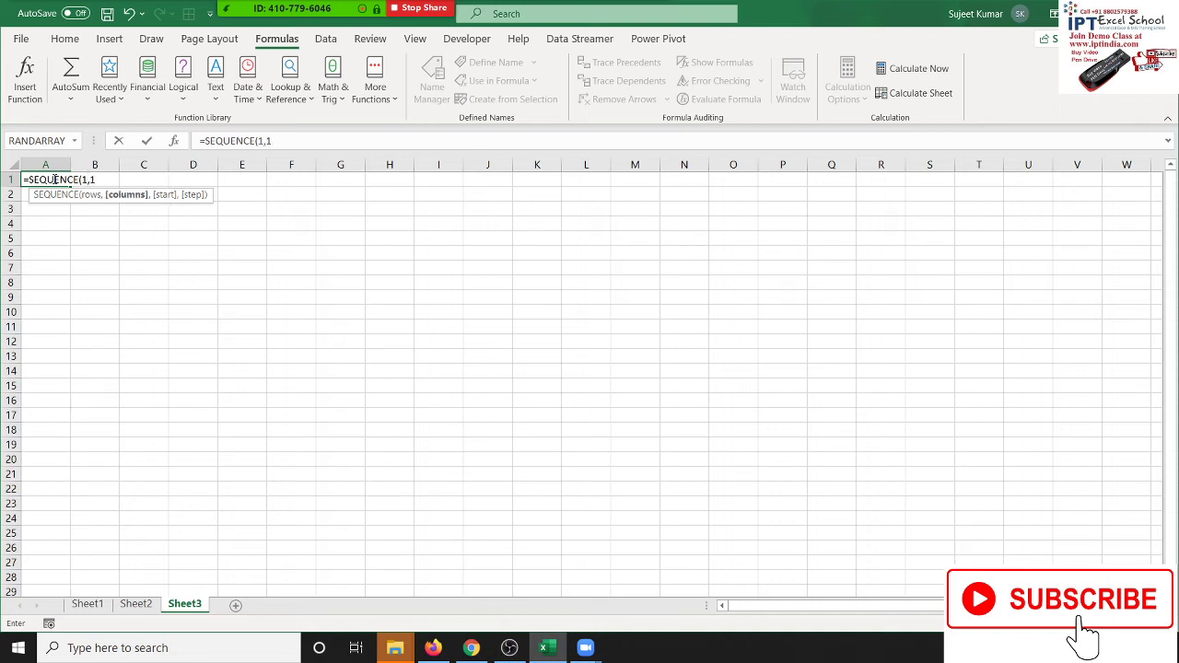
type("110,")
key("BackSpace")
key("BackSpace")
type(",1")
key("ctrl+Return")
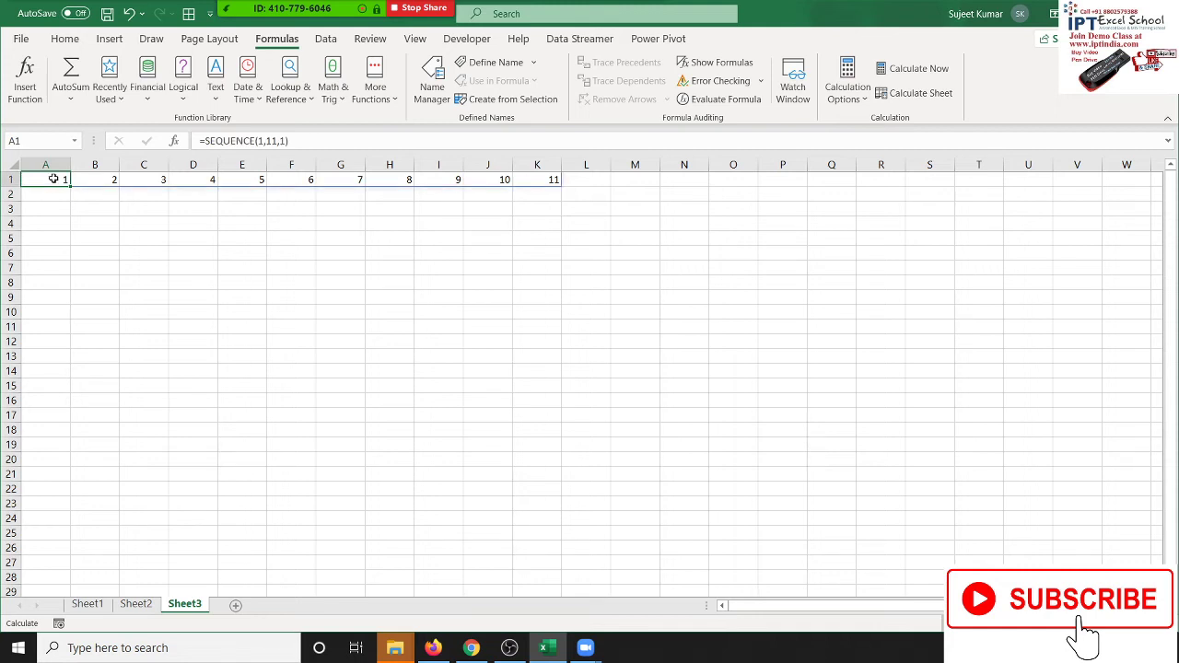
key("ctrl+z")
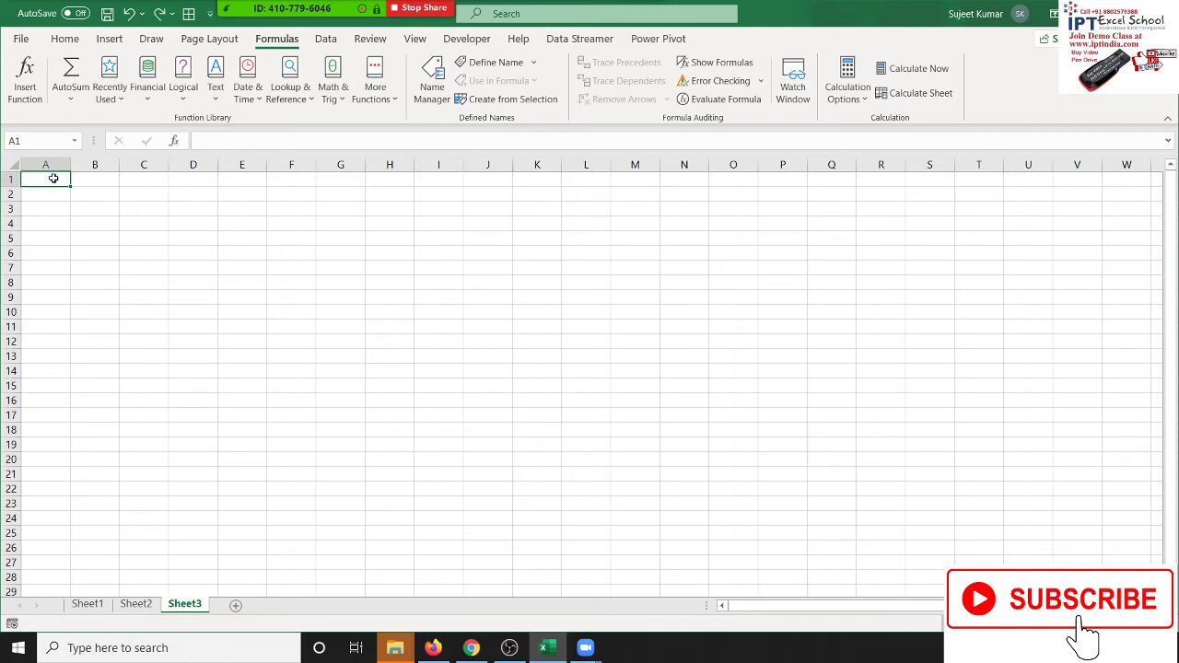
Enter the one-cell formula =SEQUENCE(1,1,1,1) in A1 on Sheet3.
type("=SE")
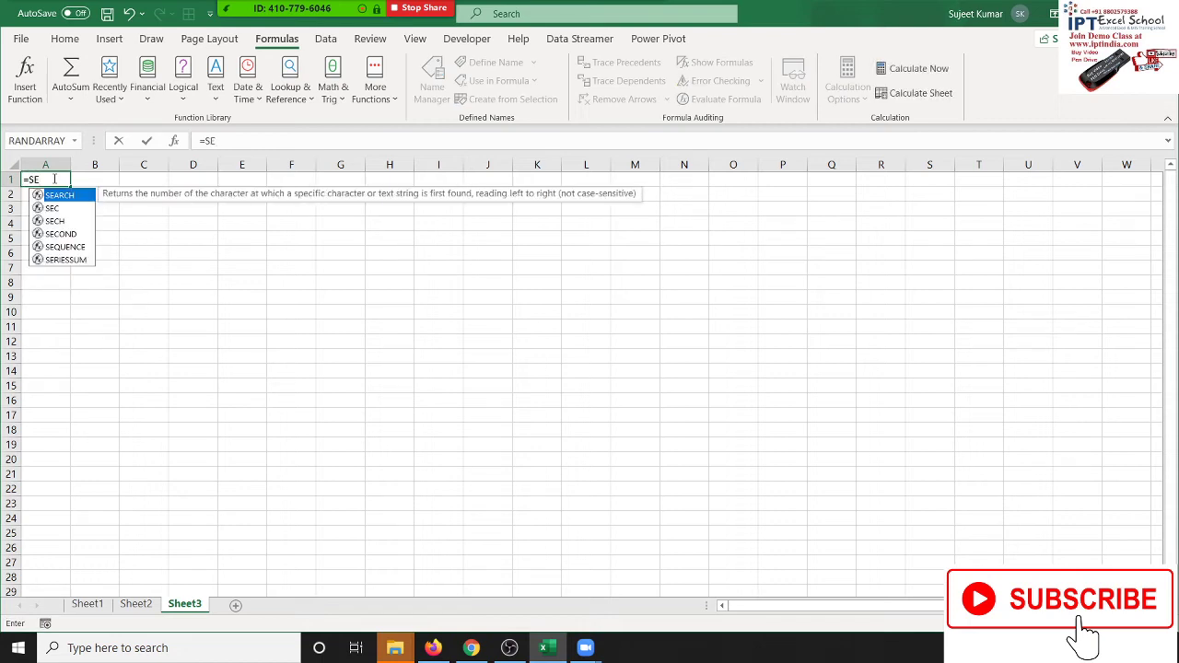
type("QU")
key("Tab")
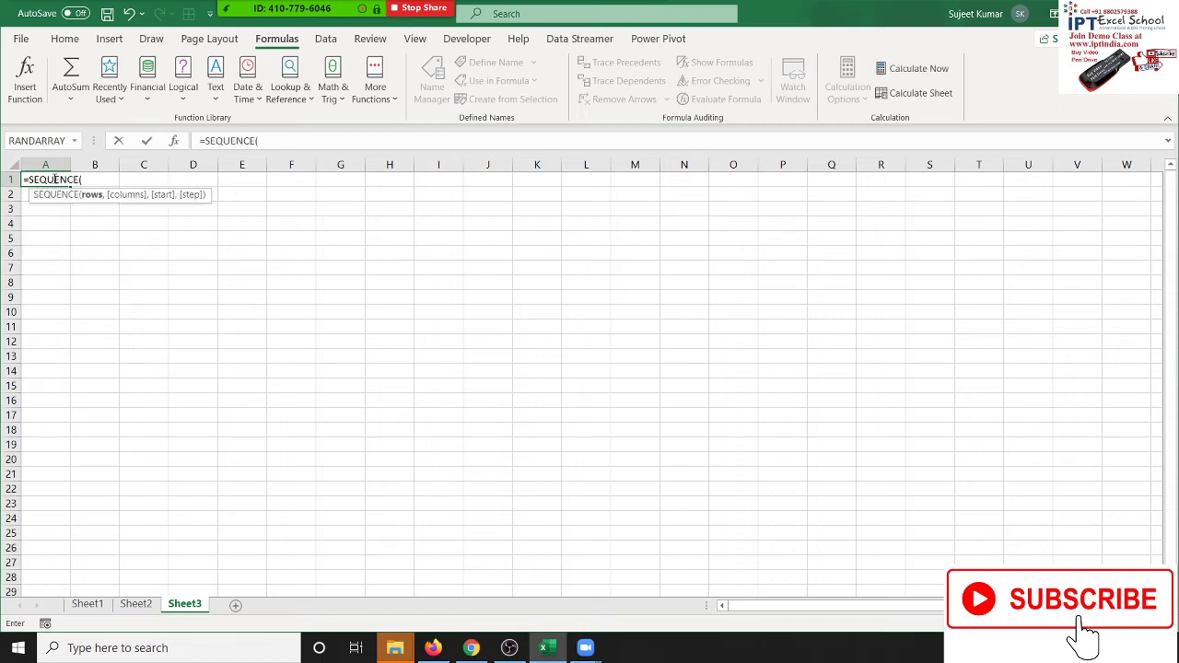
type("1,")
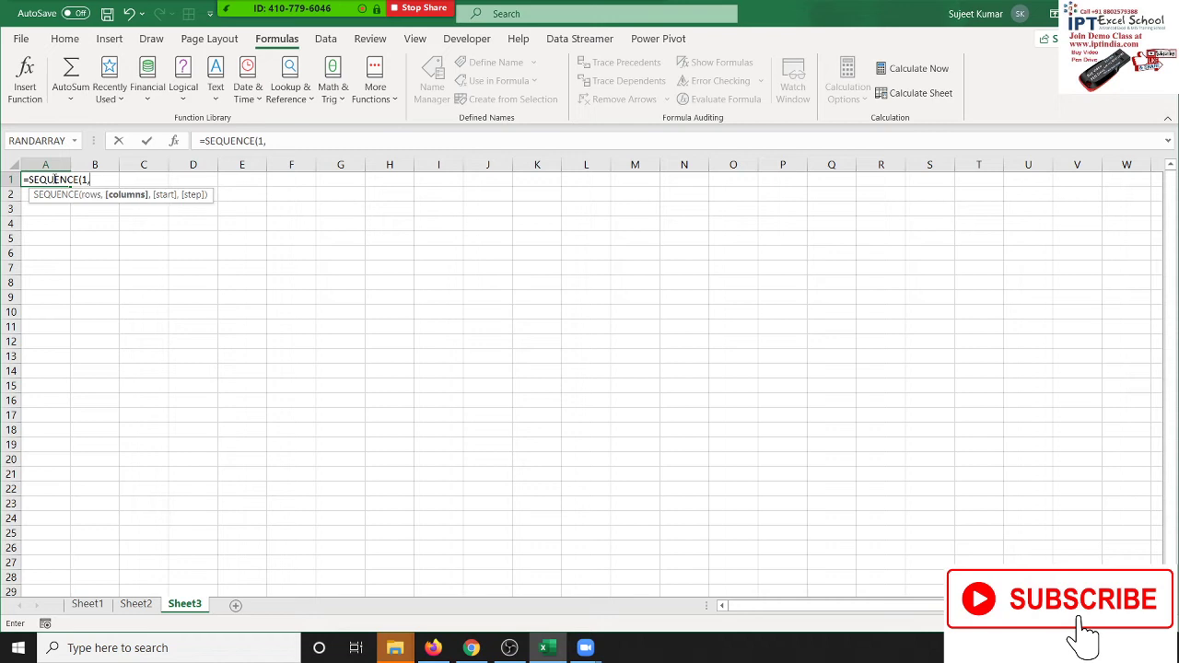
type("1,1")
type(",")
key("Return")
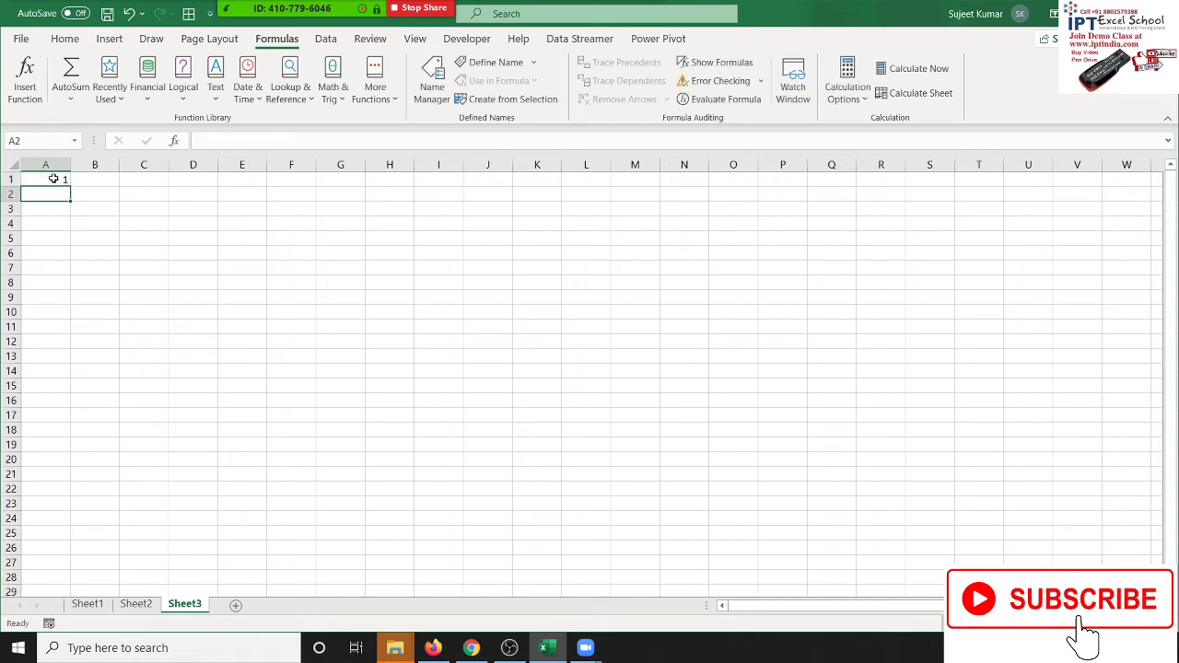
Insert 10 into A1's SEQUENCE rows argument and check the numbers spilling down column A.
left_click(53, 178)
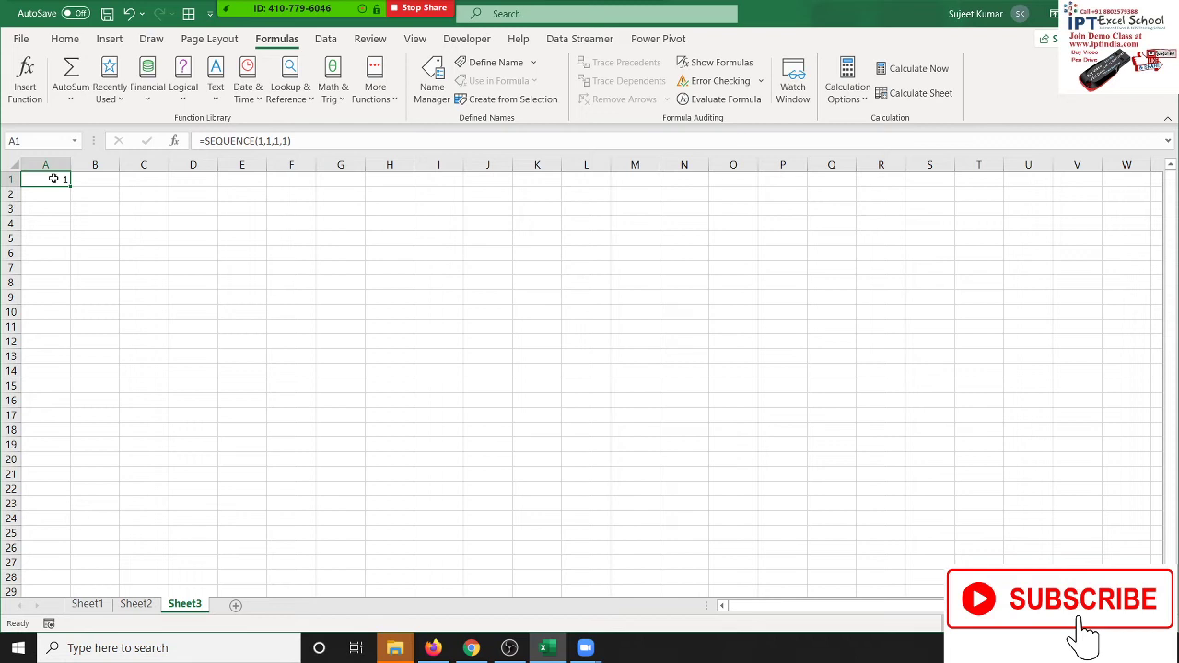
left_click(258, 141)
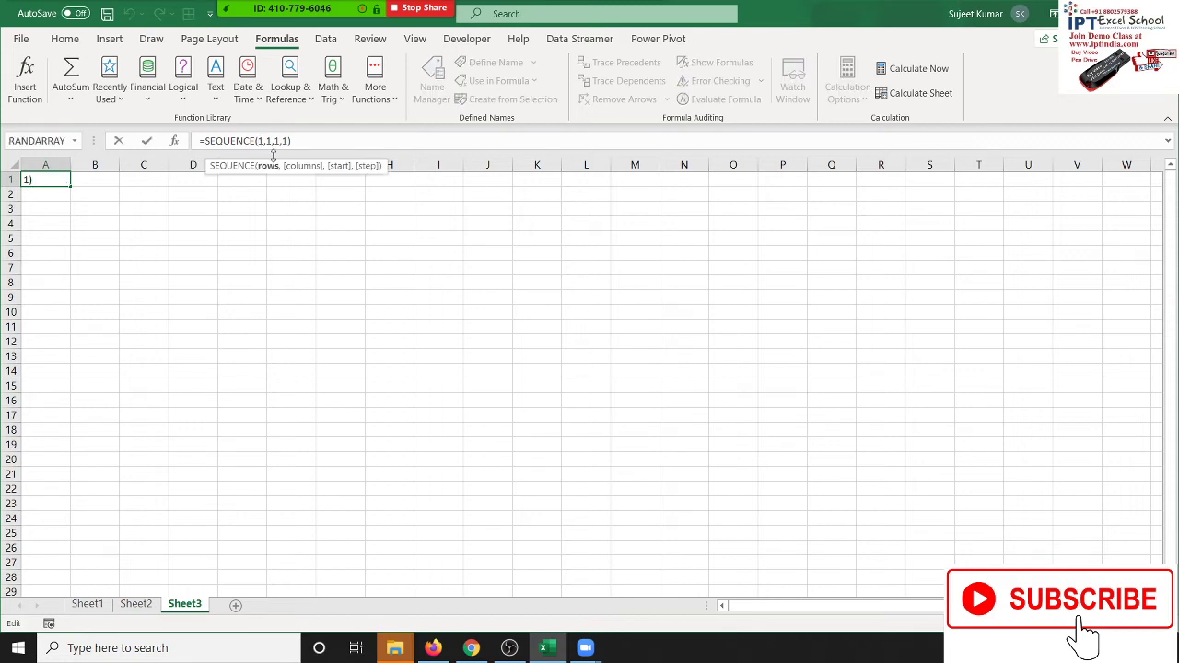
key("Right")
type("10")
key("Return")
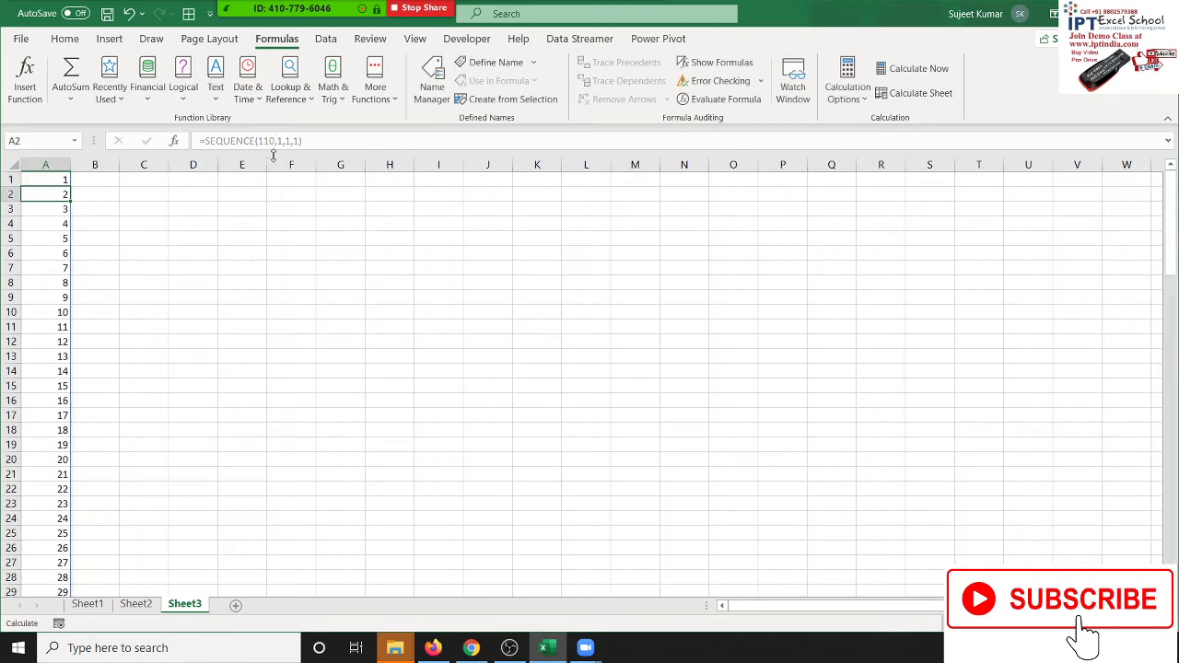
scroll(122, 237, "down", 4)
scroll(122, 237, "down", 2)
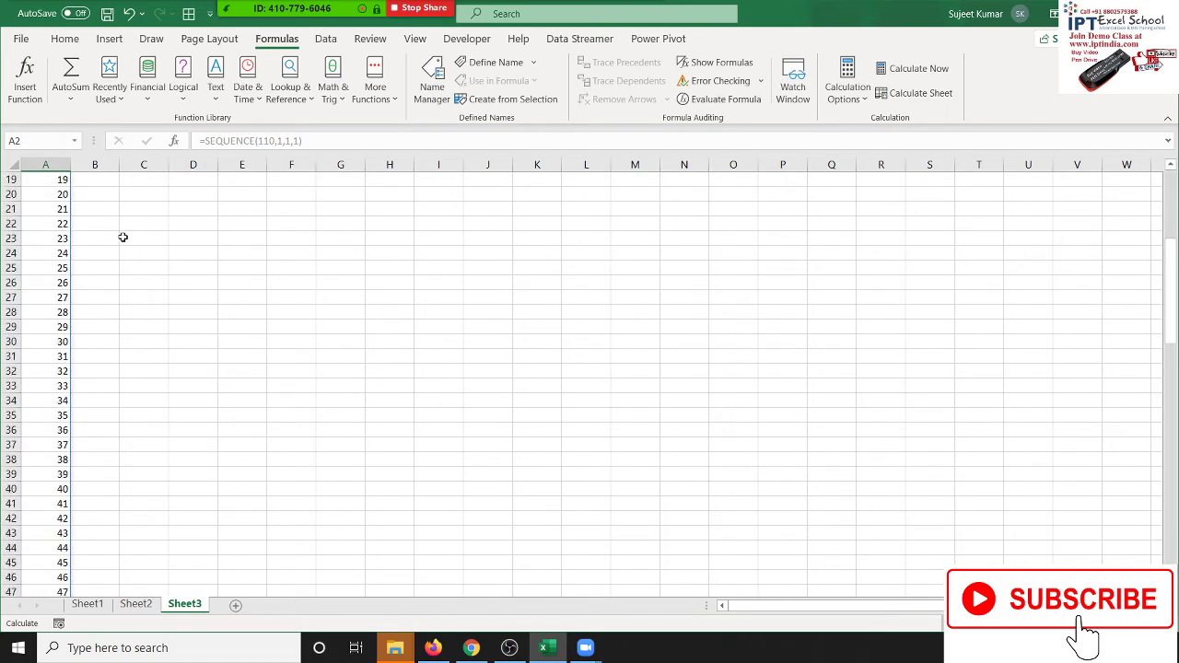
scroll(123, 236, "up", 6)
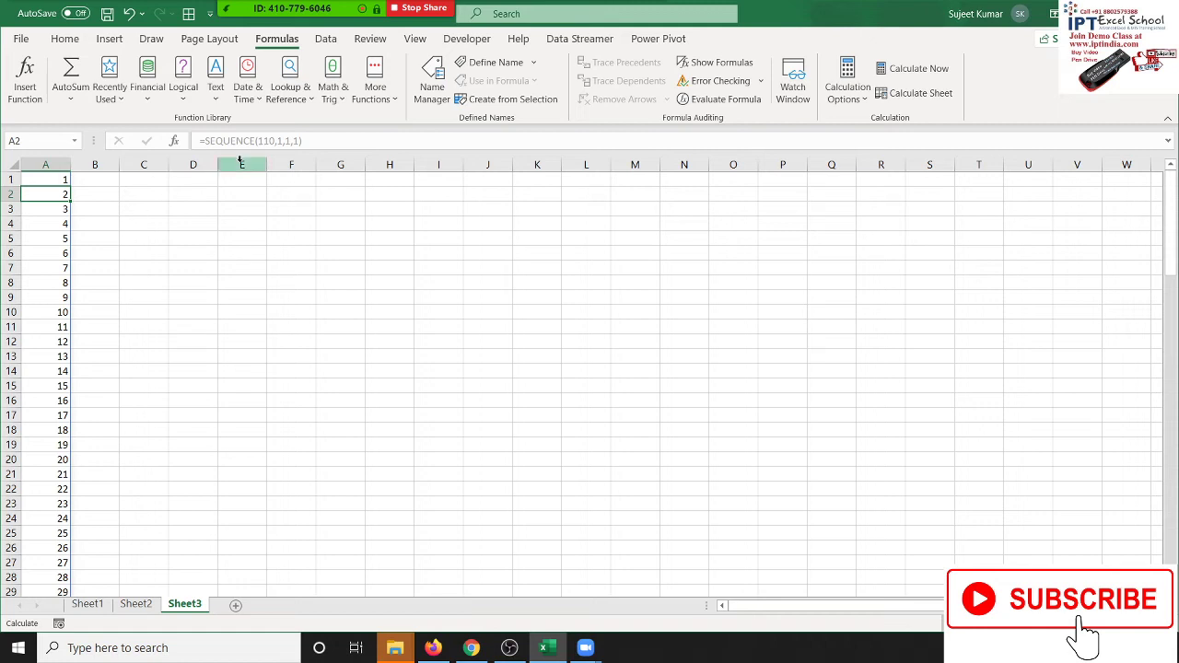
Correct A1's formula to =SEQUENCE(10,1,1,1) so it spills exactly 1 to 10.
left_click(271, 141)
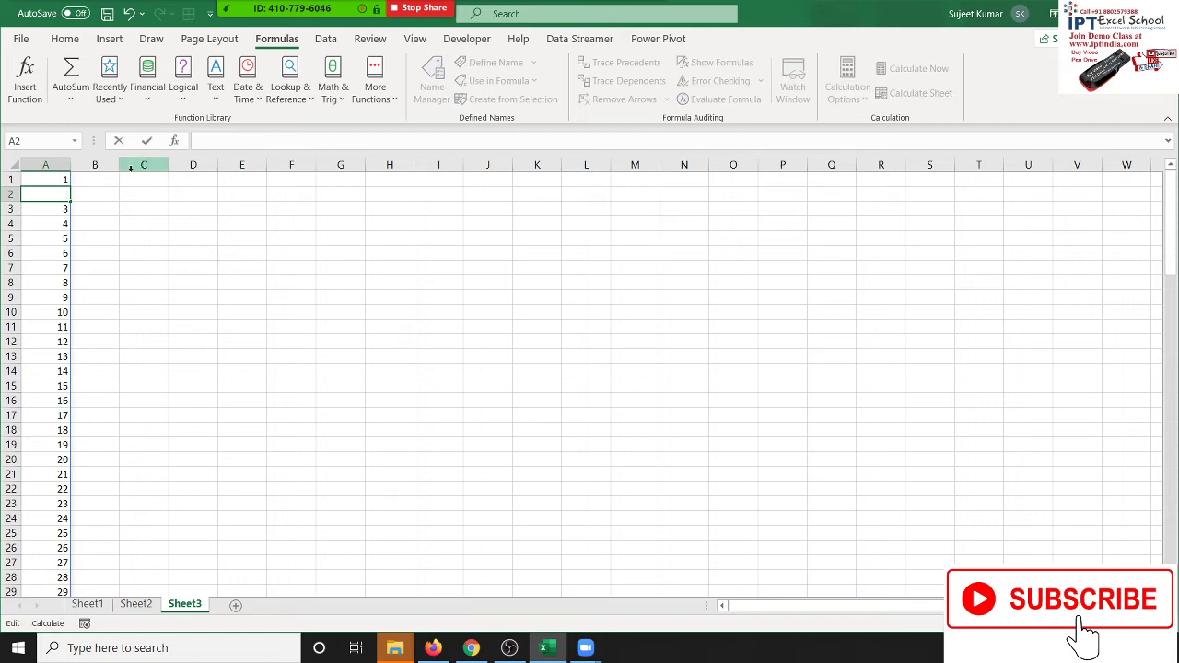
left_click(66, 180)
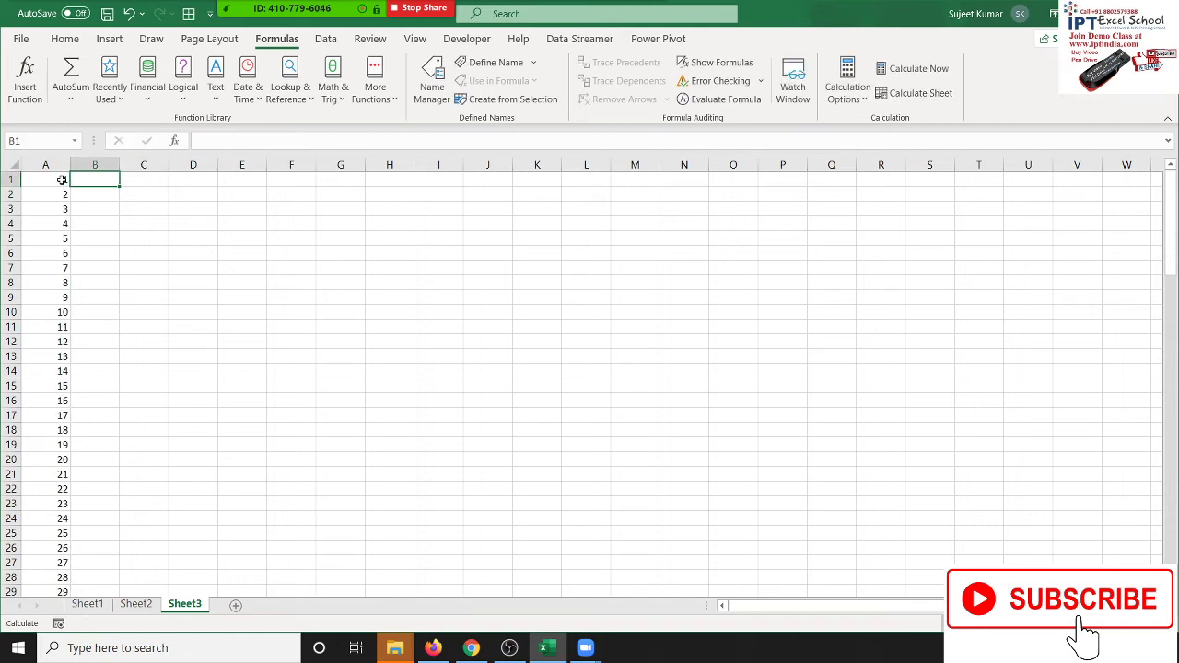
left_click(271, 141)
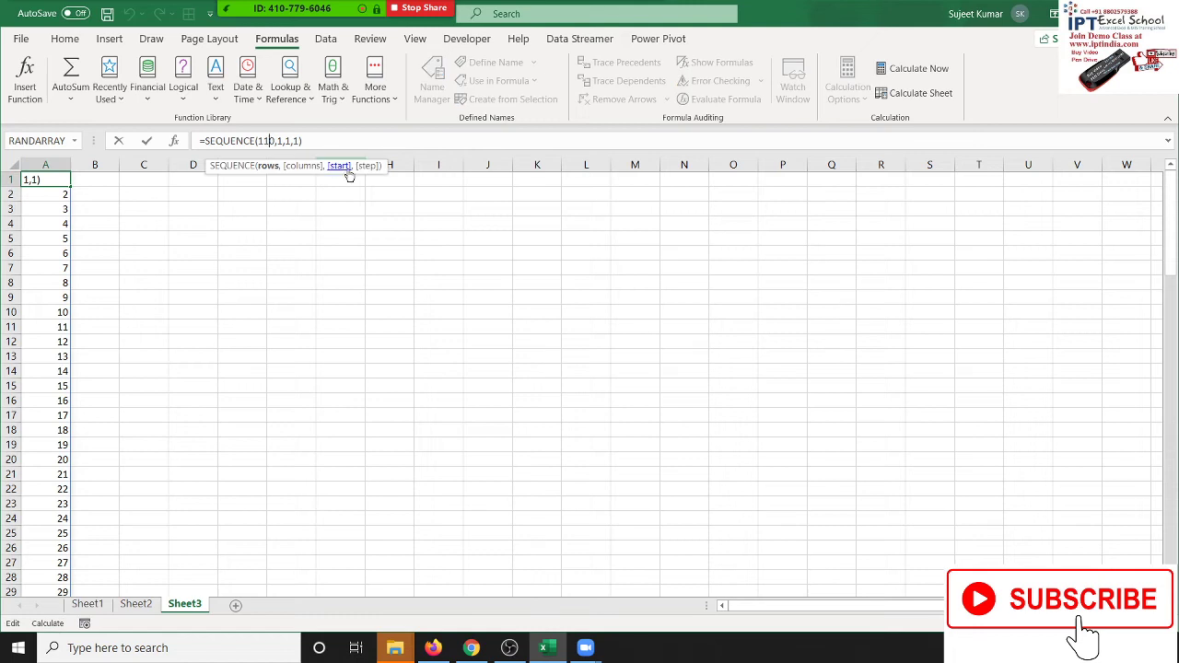
key("BackSpace")
key("Return")
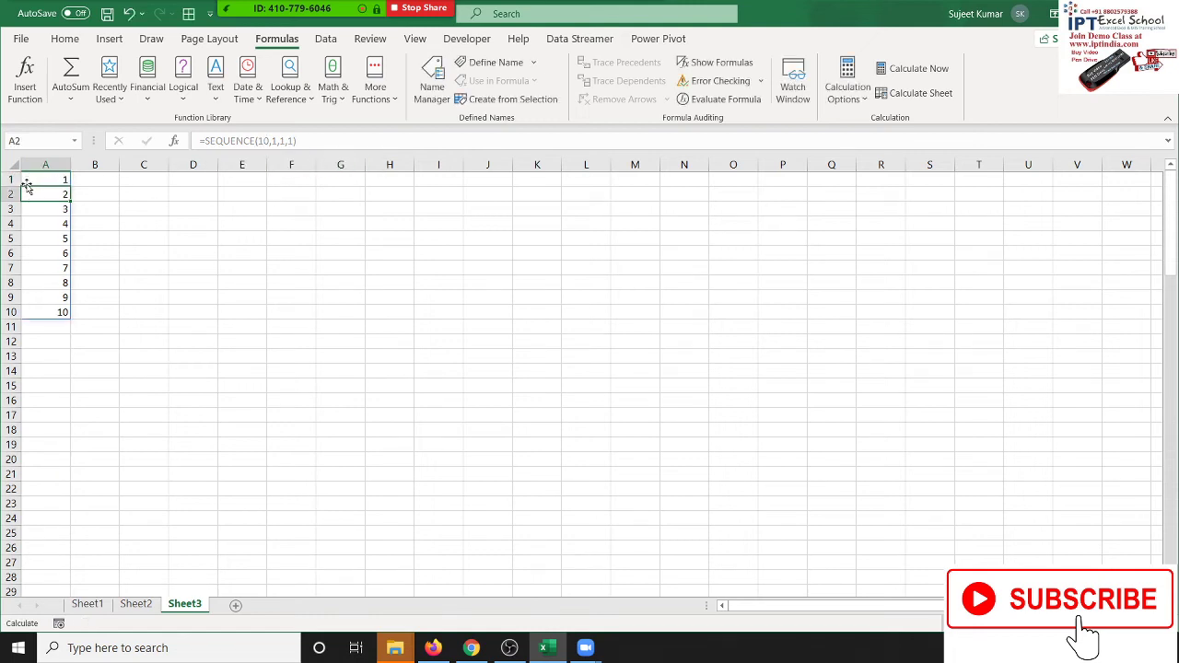
Inspect the A1:A10 spill range, switching to Sheet1 and back to Sheet3.
mouse_move(33, 180)
left_mouse_down()
mouse_move(34, 253)
mouse_move(57, 298)
left_mouse_up()
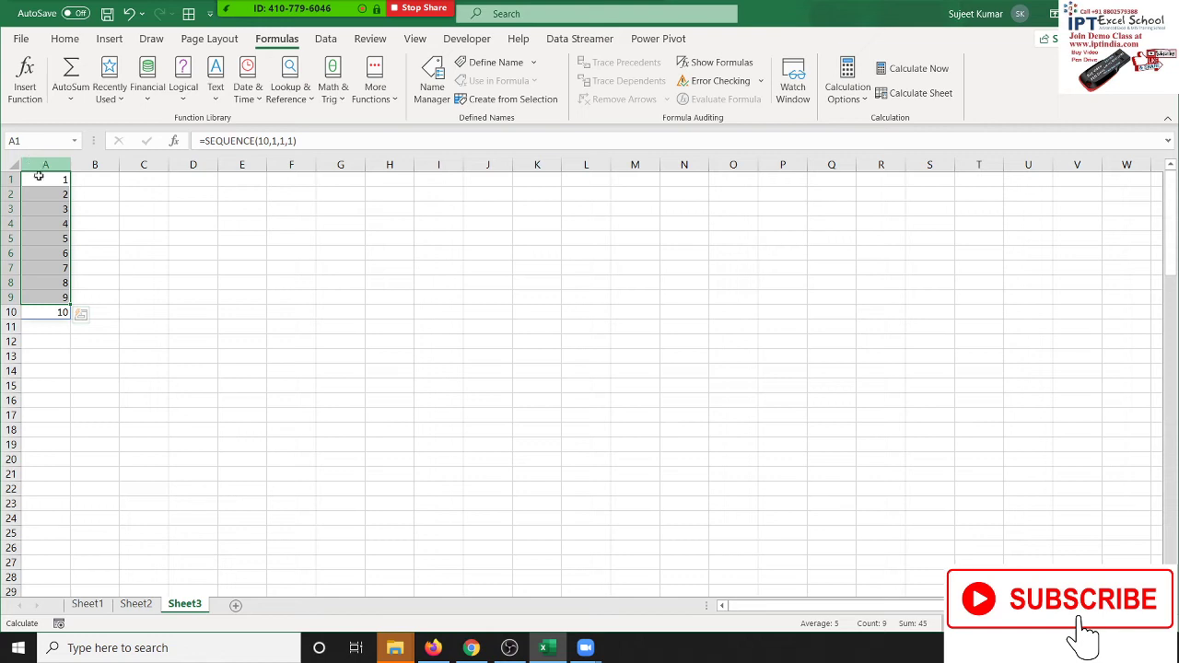
left_click_drag(53, 180, 206, 180)
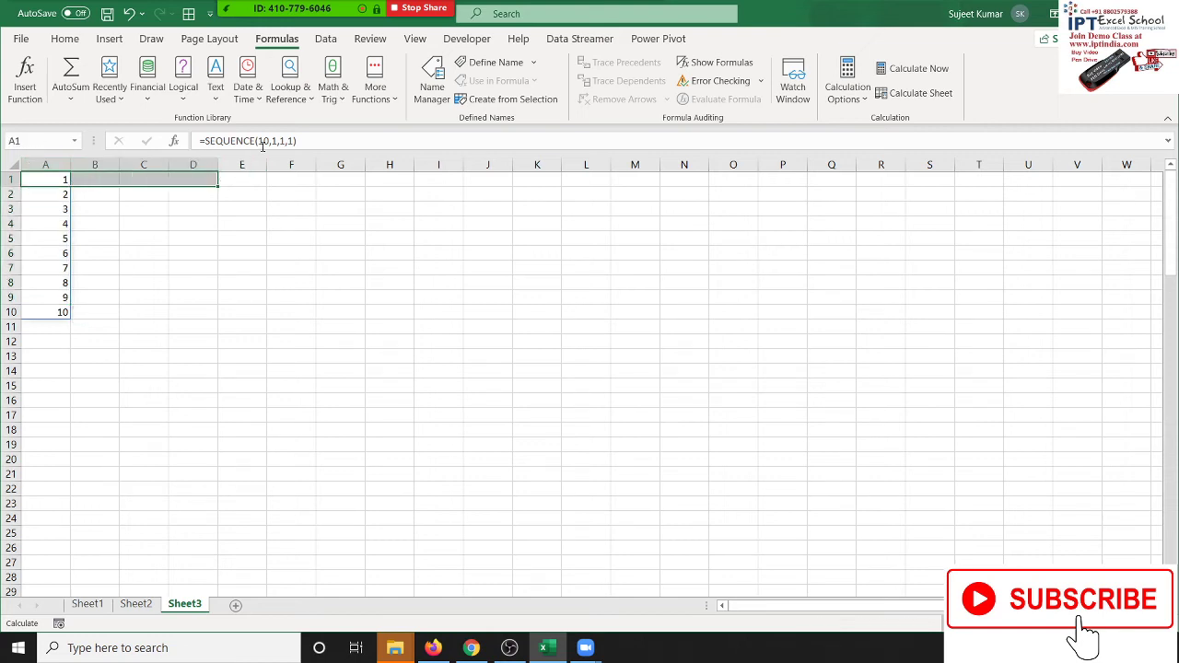
left_click(96, 593)
left_click(88, 604)
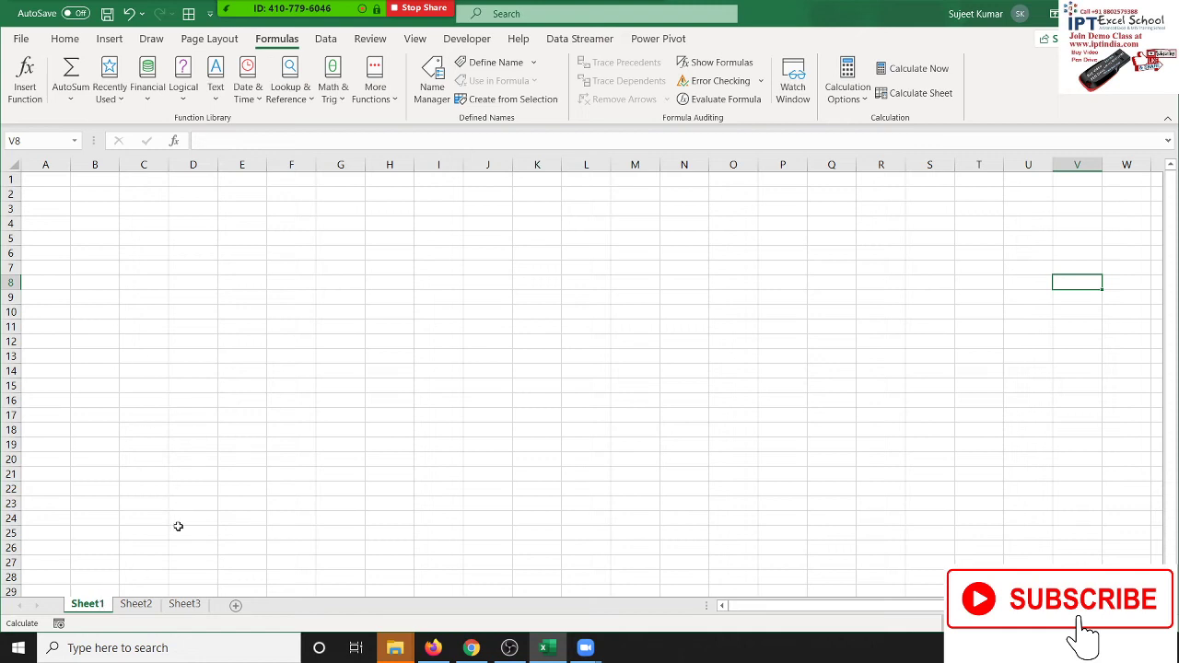
left_click(185, 604)
left_click(45, 190)
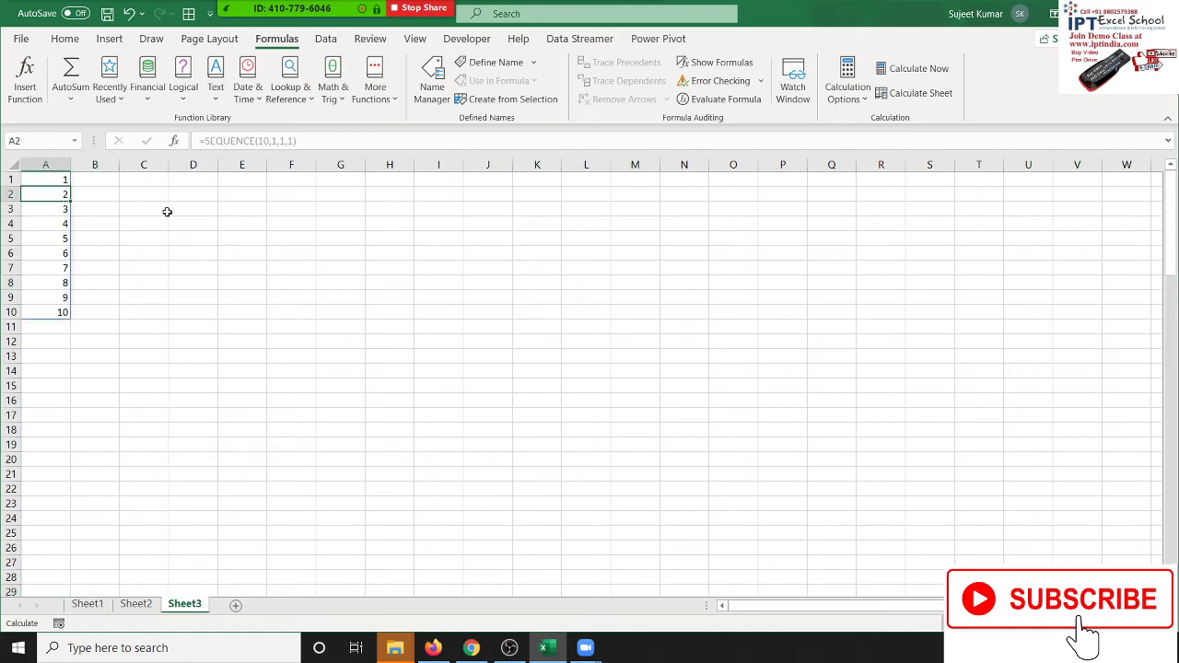
left_click(211, 210)
Browse the Lookup & Reference list, then scroll the Math & Trig list to SEQUENCE.
left_click(295, 99)
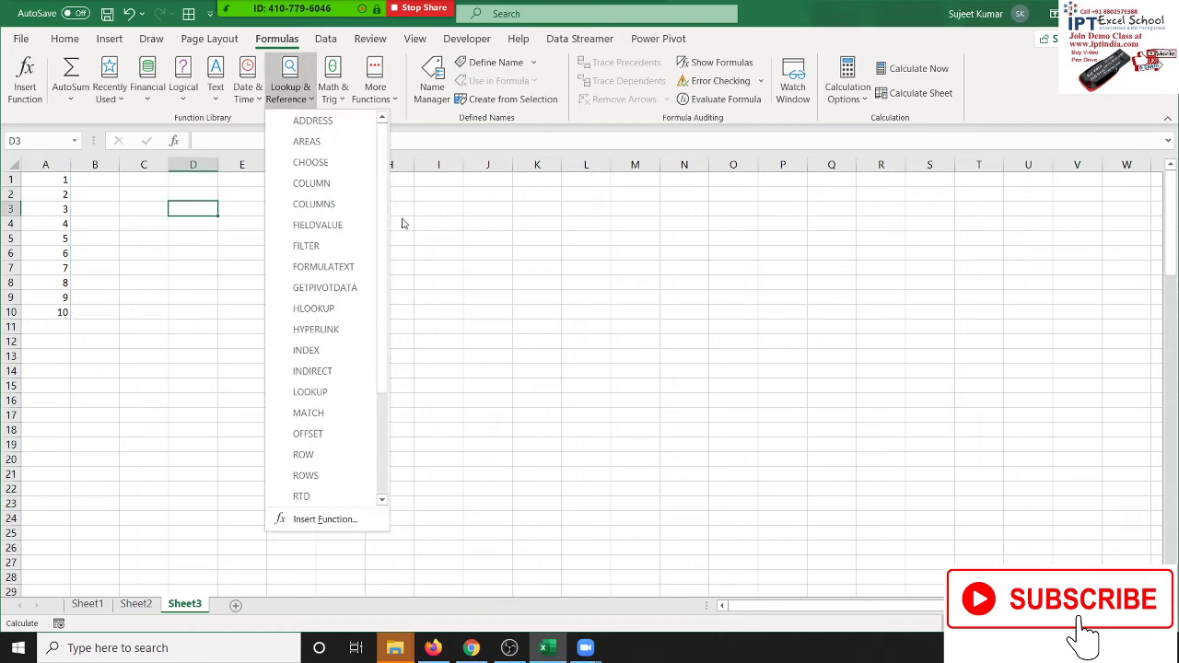
left_click(337, 99)
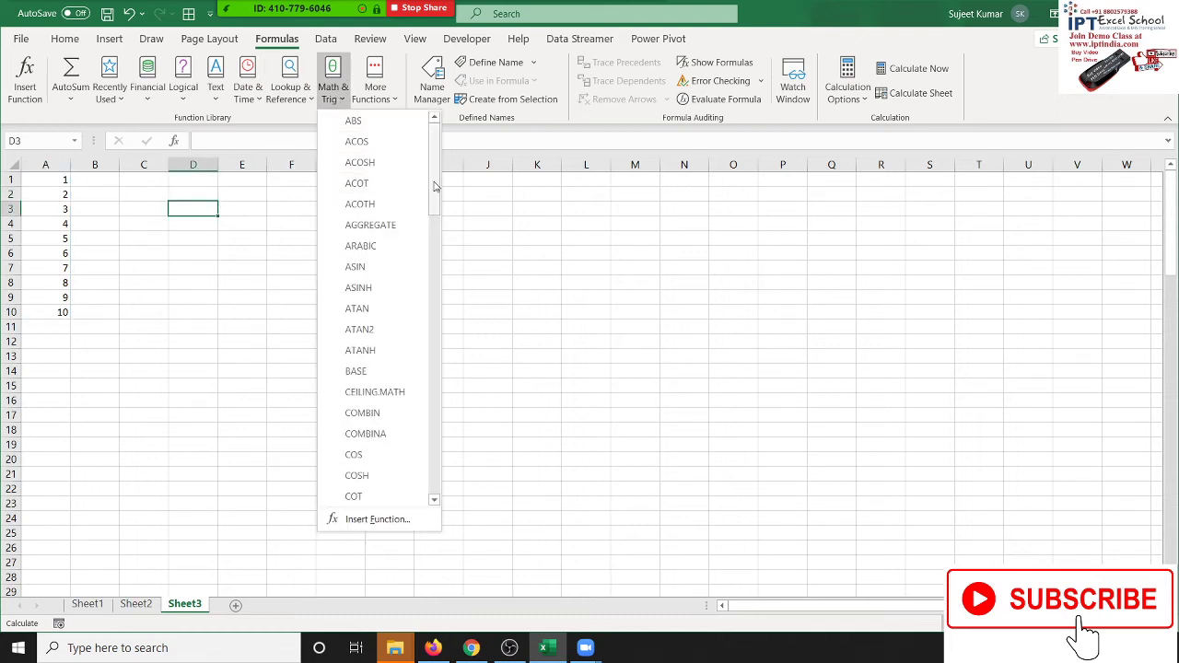
left_click_drag(433, 180, 428, 482)
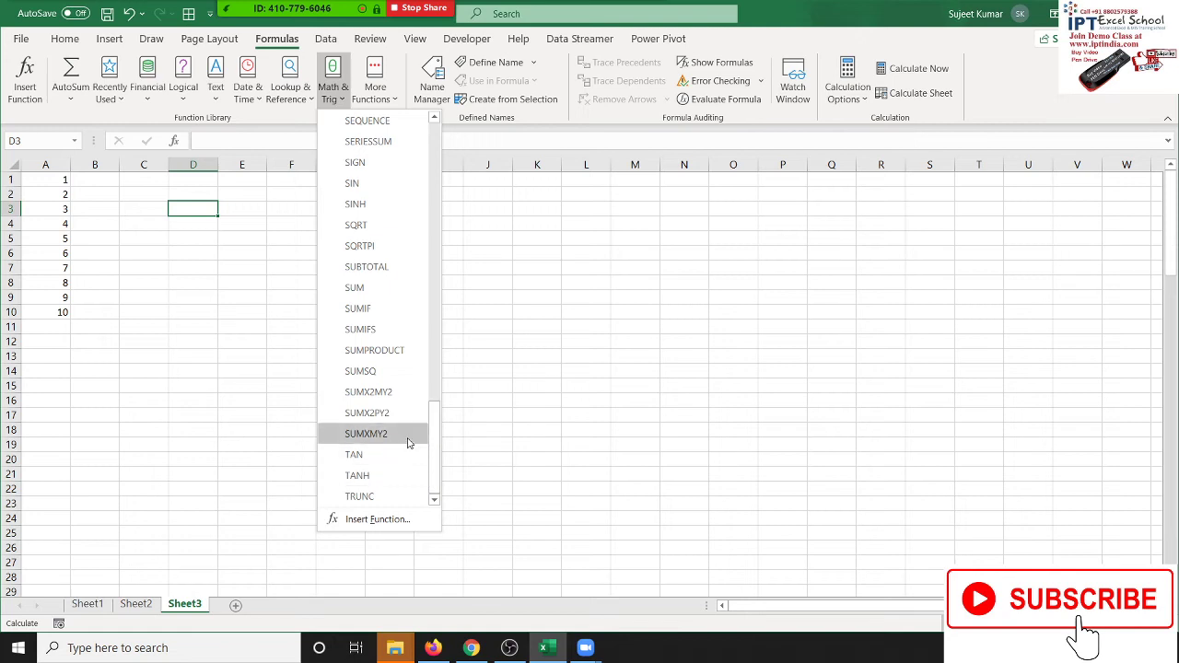
scroll(403, 308, "up", 2)
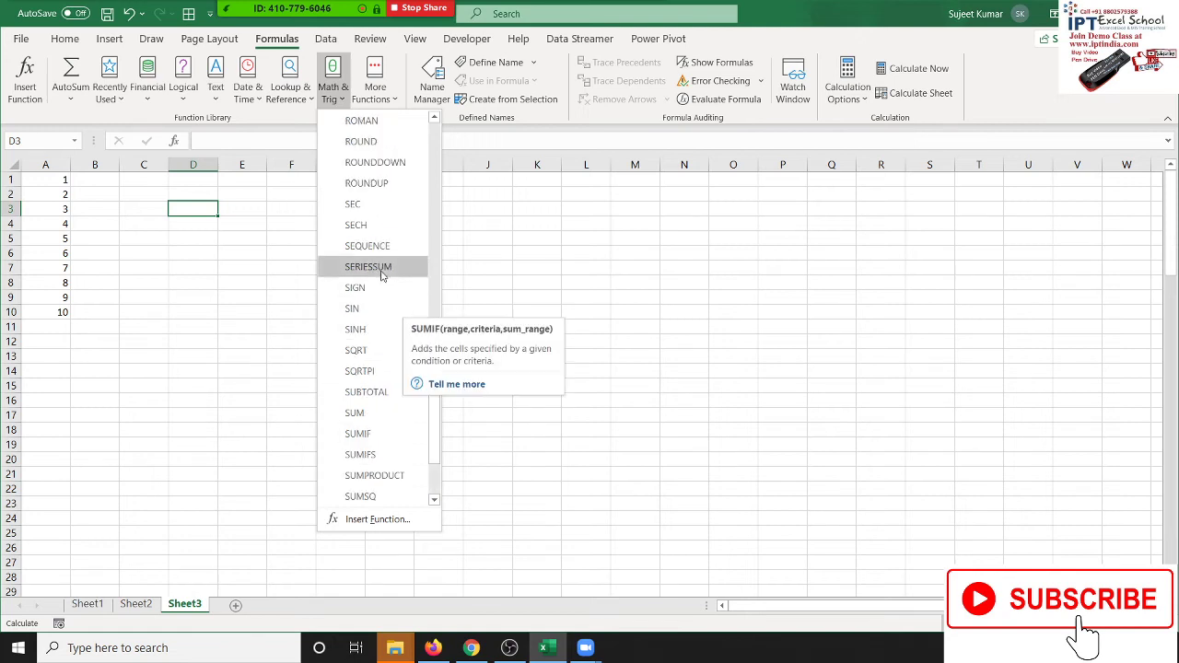
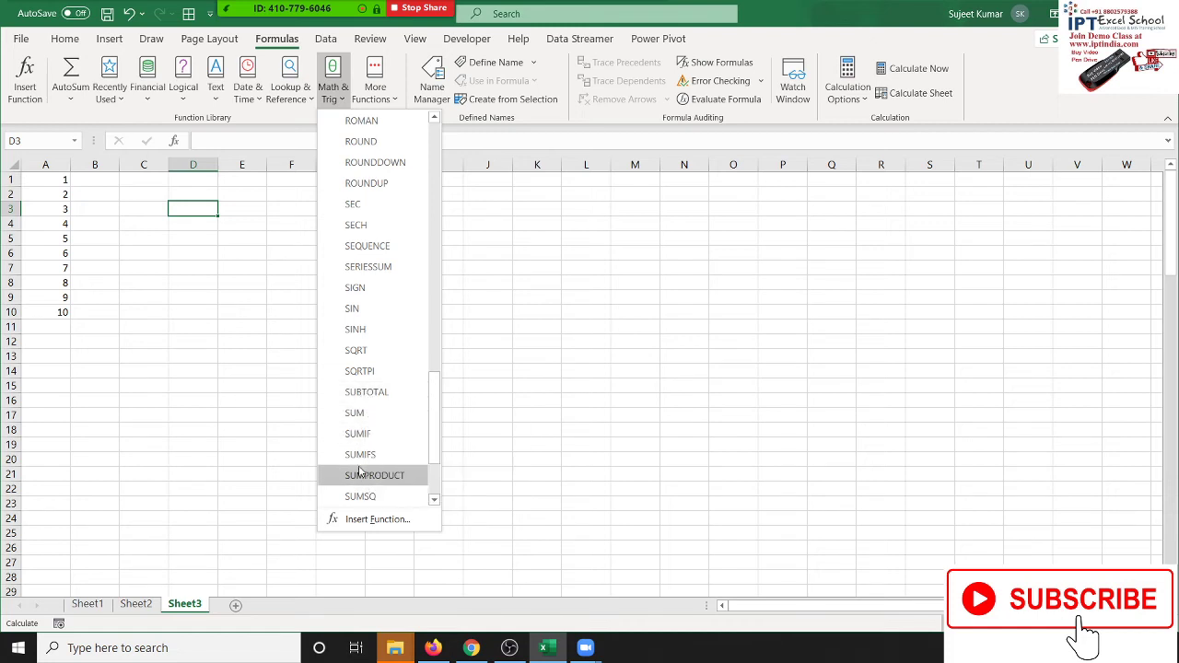
Dismiss the Math & Trig function list without inserting a function, returning to Sheet3's grid.
scroll(369, 464, "down", 1)
scroll(369, 464, "down", 1)
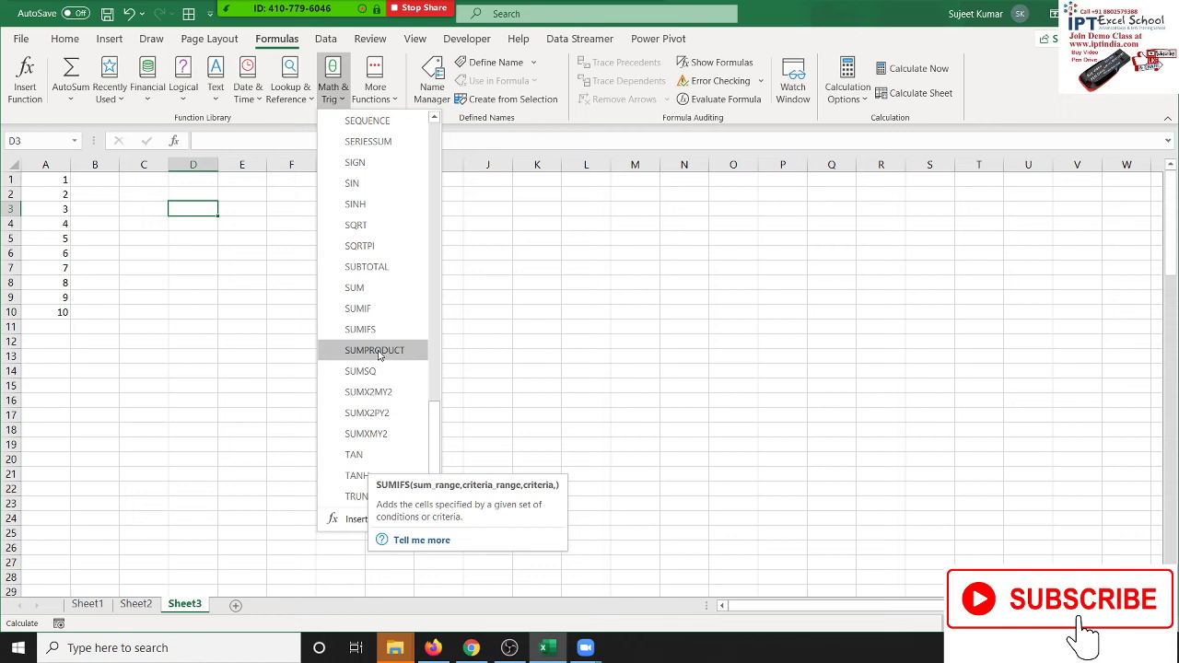
left_click(501, 336)
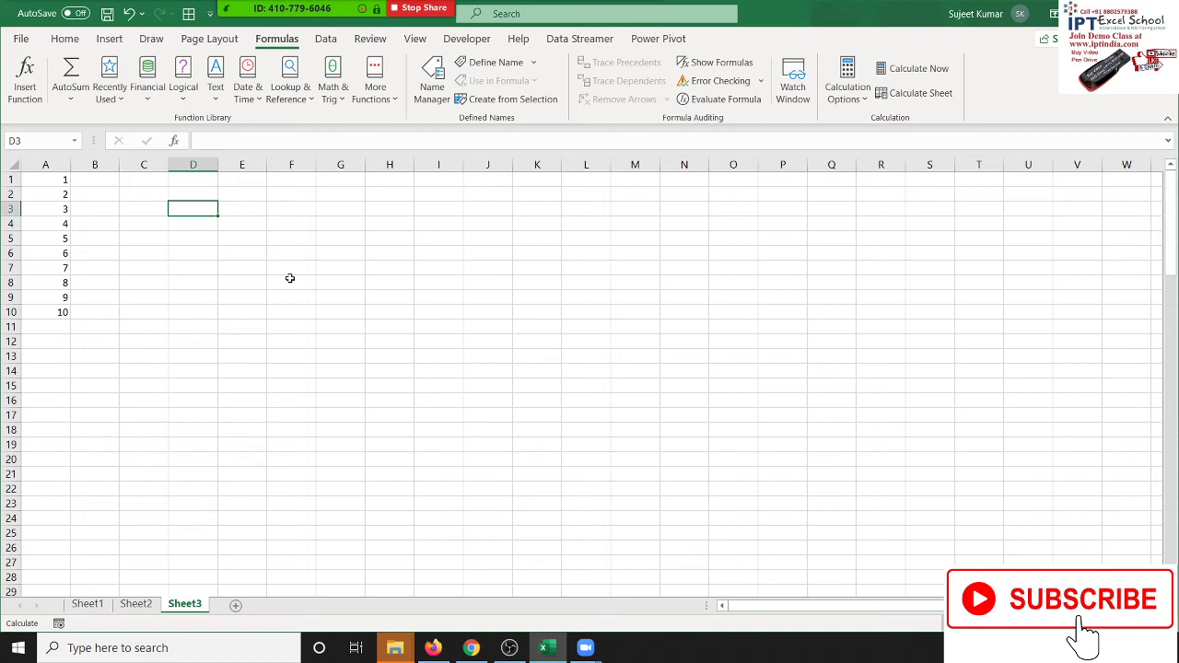
Label D3 as 'Qty' and D4 as 'MRP'.
type("q")
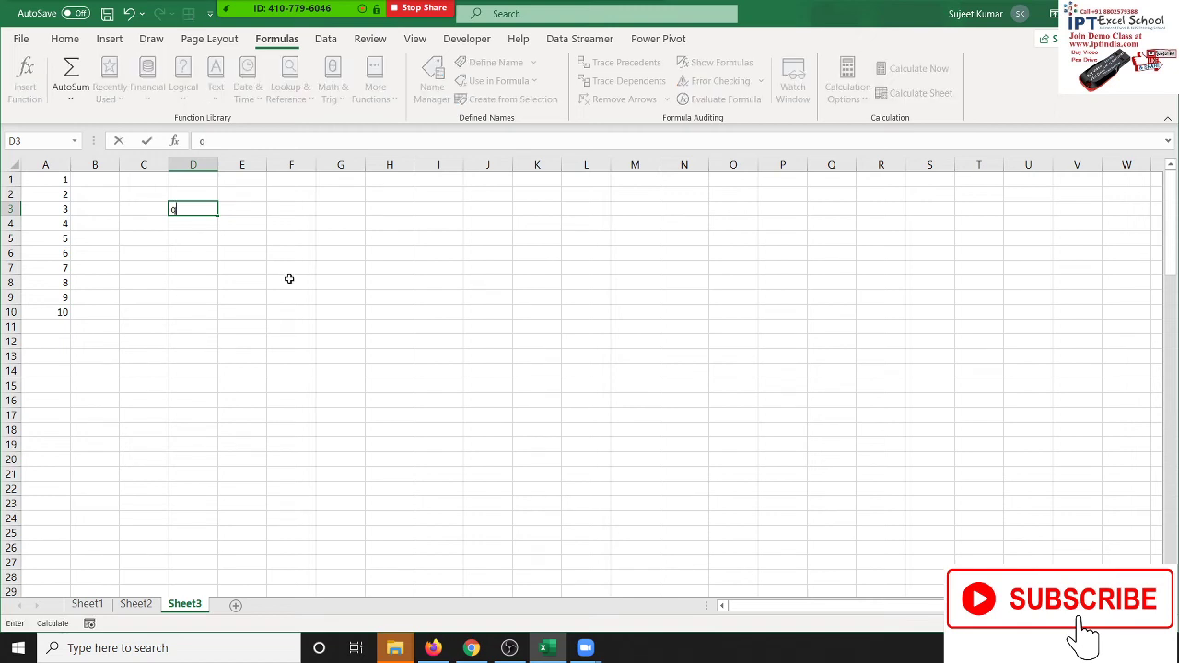
type("TY")
key("Return")
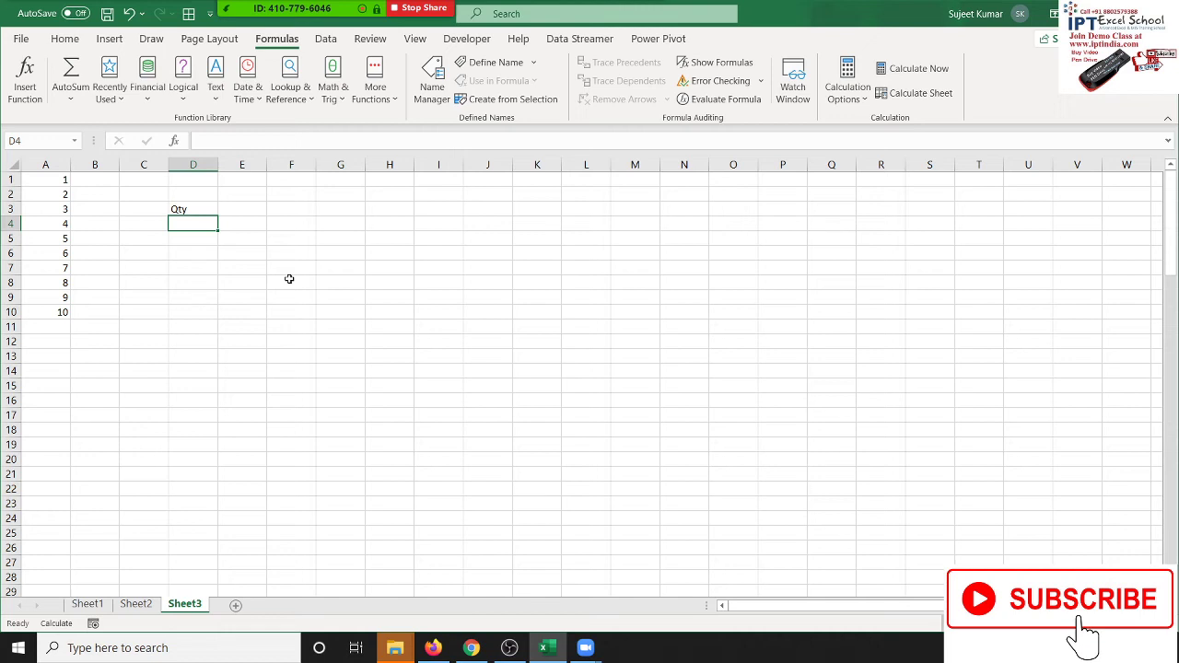
type("MR")
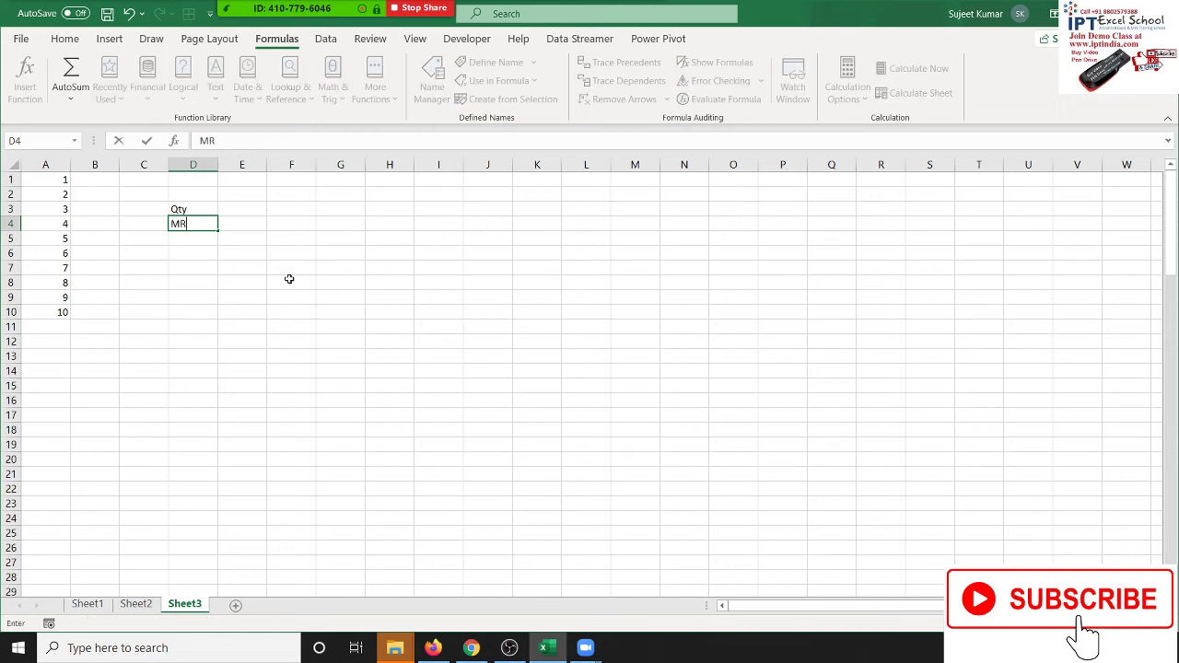
type("P")
key("Tab")
key("Up")
Enter the first two Qty/MRP pairs: 5/60 in column E and 7/41 in column F.
type("5")
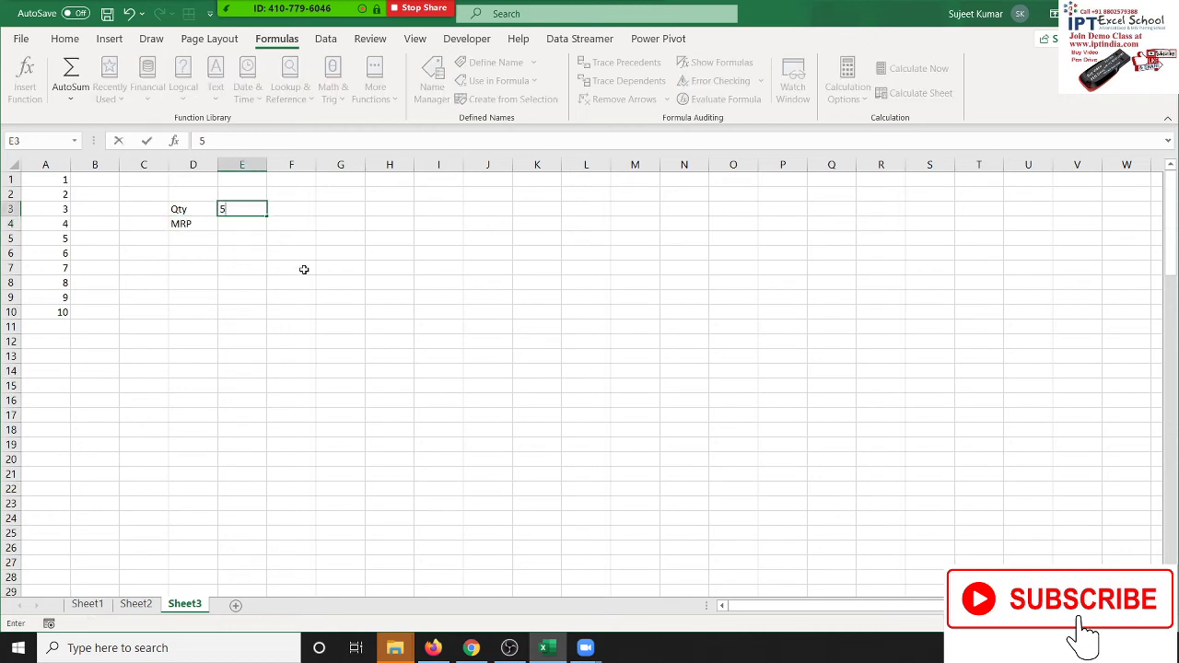
key("ctrl+Return")
key("Return")
type("60")
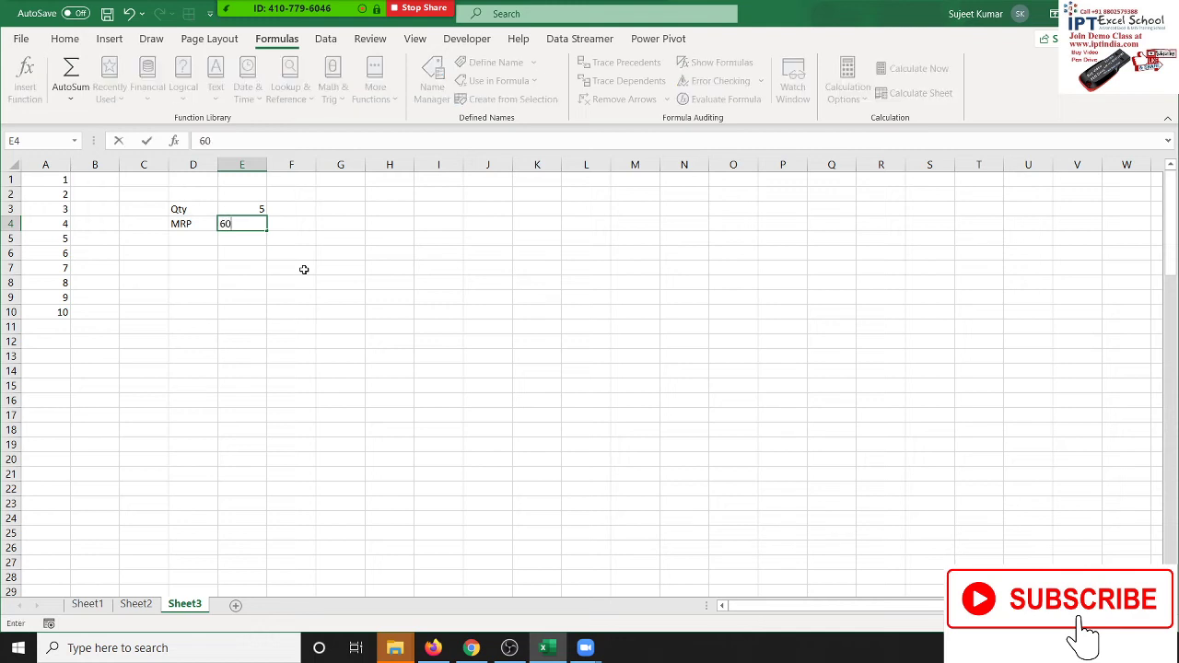
key("Tab")
key("Up")
type("7")
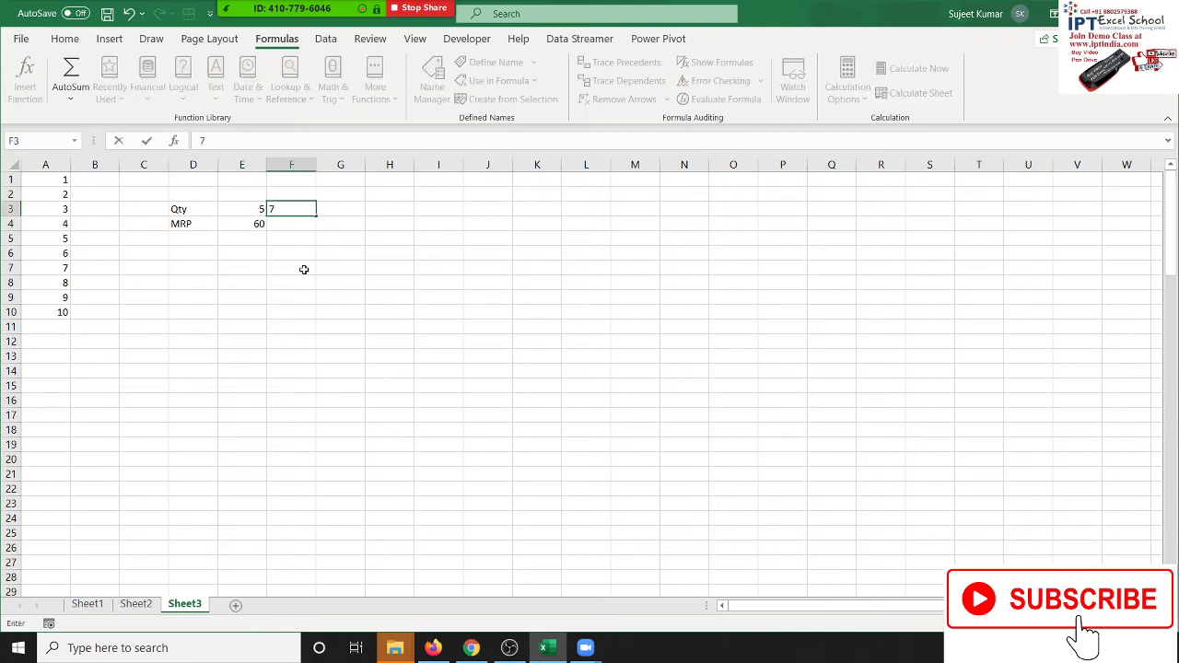
key("Return")
type("41")
key("Tab")
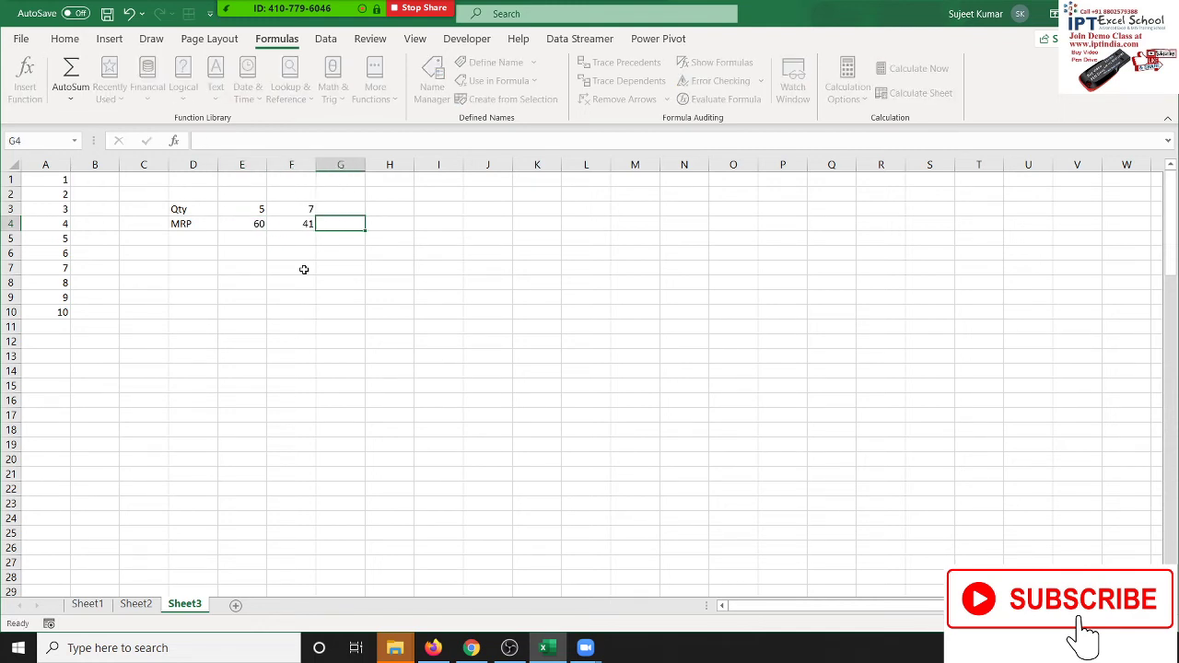
key("Up")
Enter the remaining Qty/MRP pairs: 12/90 in column G and 15/35 in column H.
type("12")
key("Return")
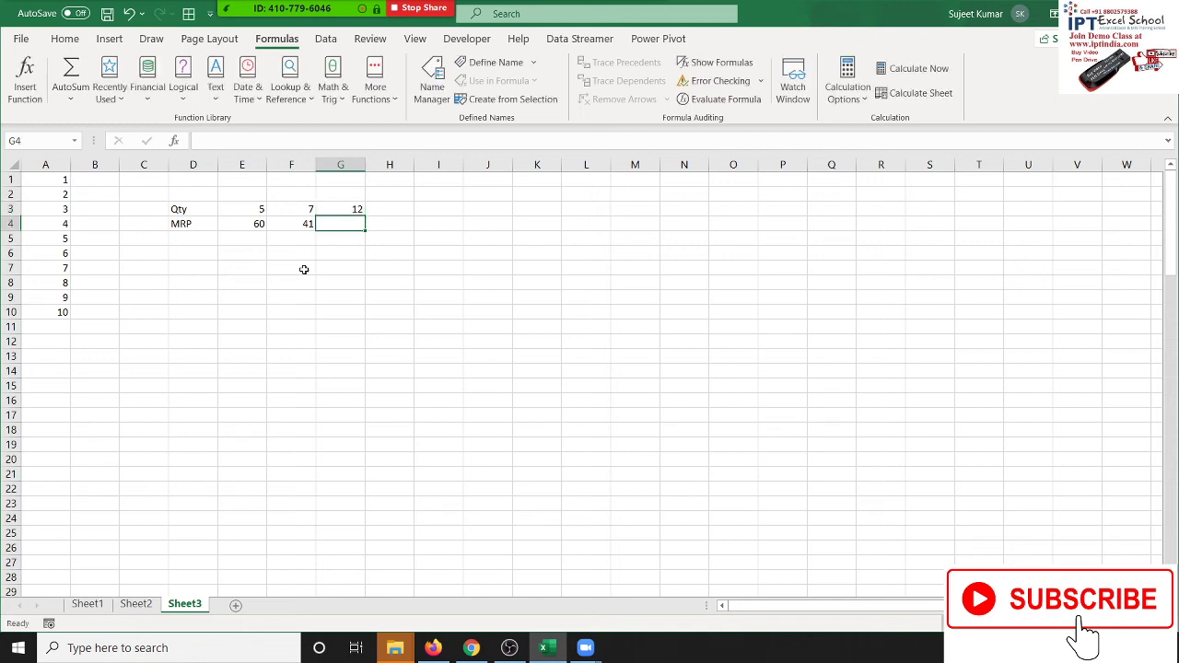
type("90")
key("Return")
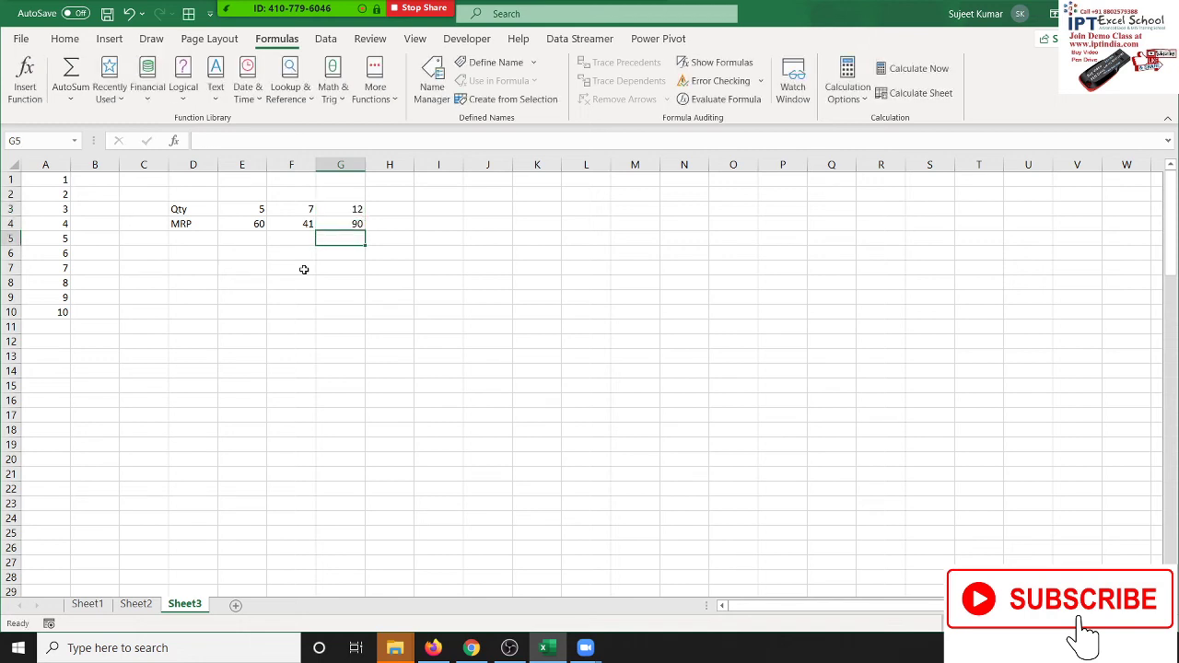
key("Up")
key("Up")
key("Right")
type("1")
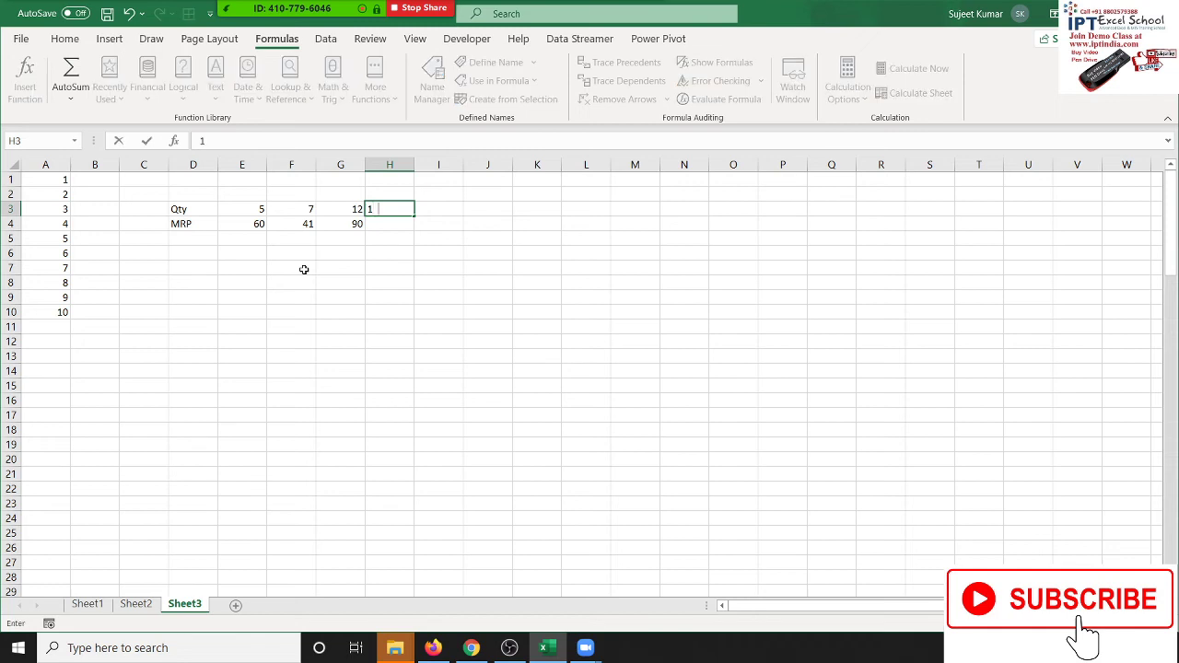
type("5")
key("Return")
type("35")
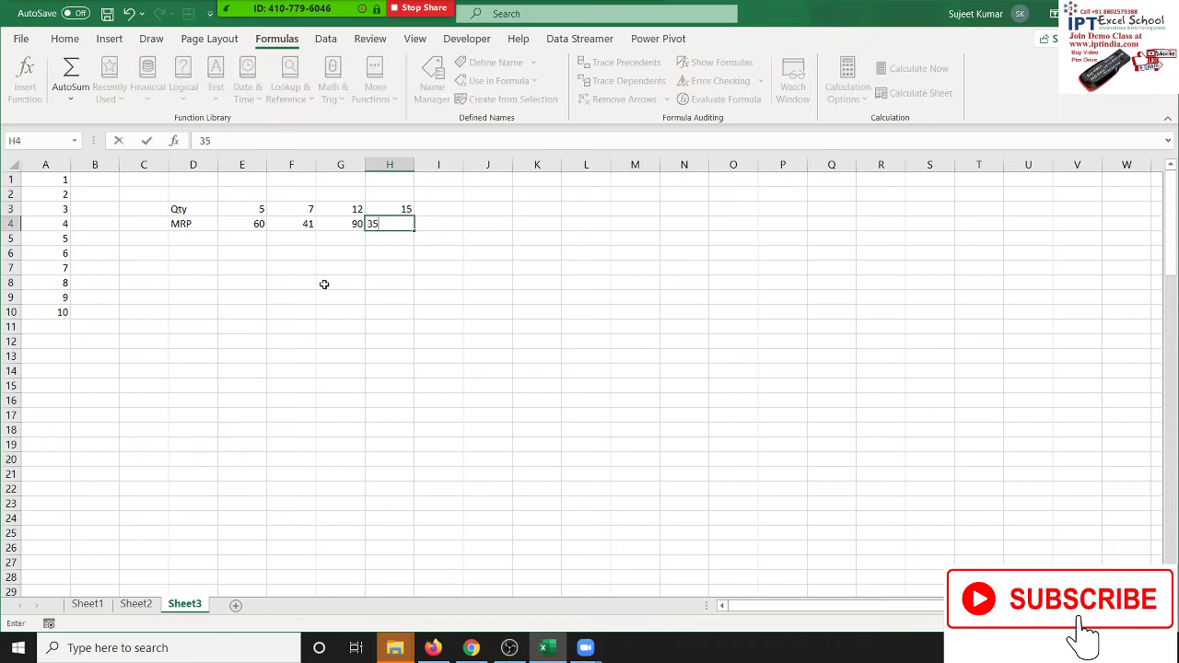
key("Return")
Add a 'Total' label in H7, then return to cell E5.
key("Down")
key("Down")
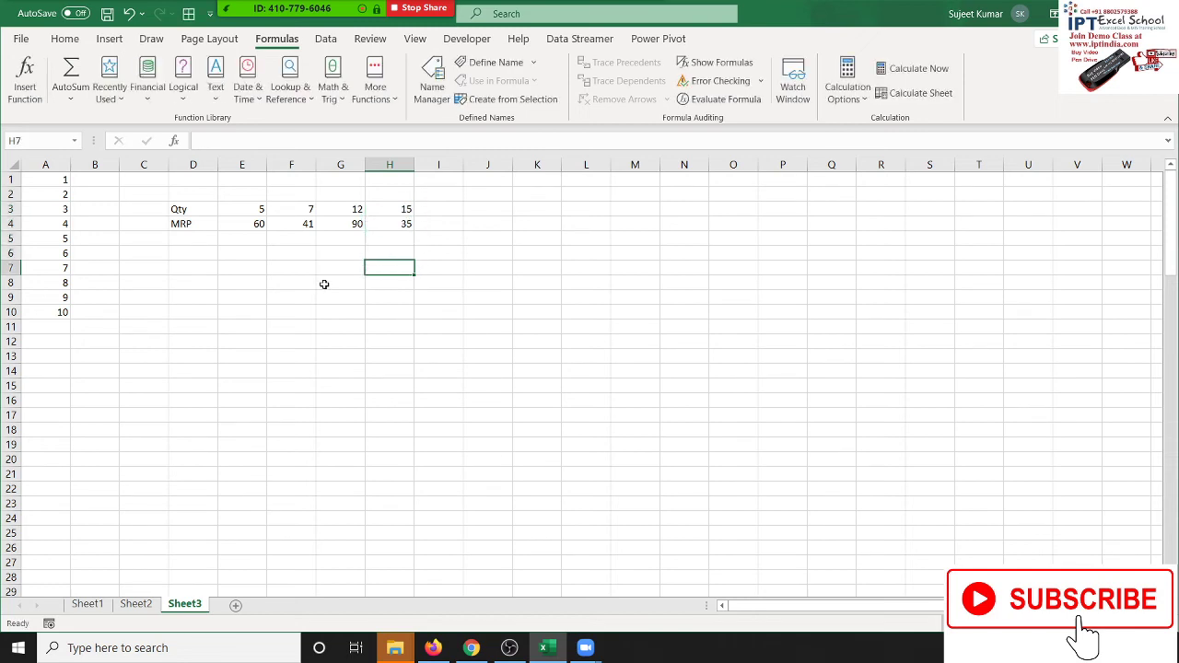
type("Total")
key("Return")
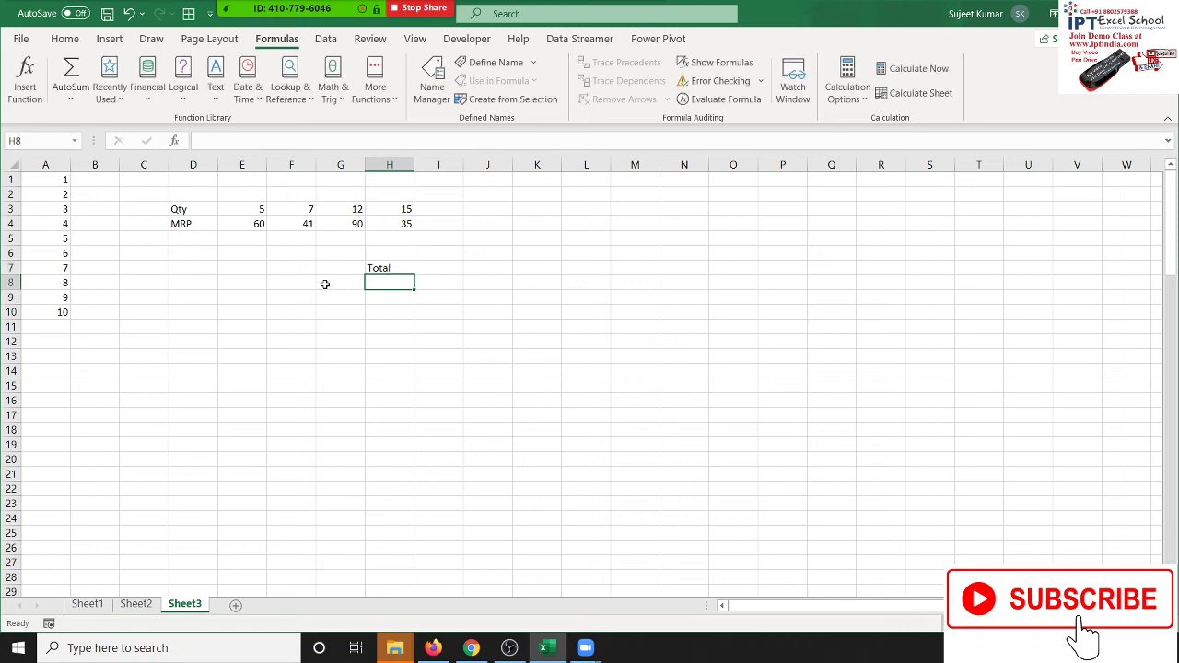
key("Up")
key("Up")
key("Up")
key("Up")
key("Left")
key("Left")
key("Left")
key("Down")
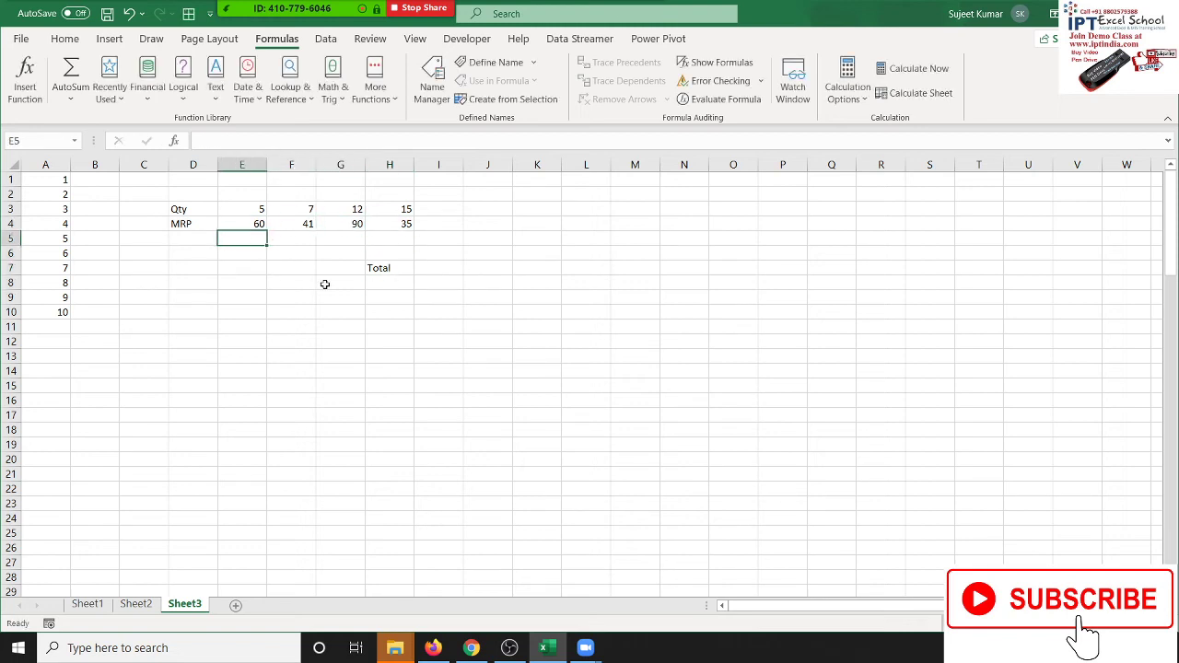
Enter the formula =E3*E4 in E5 to get the first product, 300.
type("=")
key("Up")
key("Up")
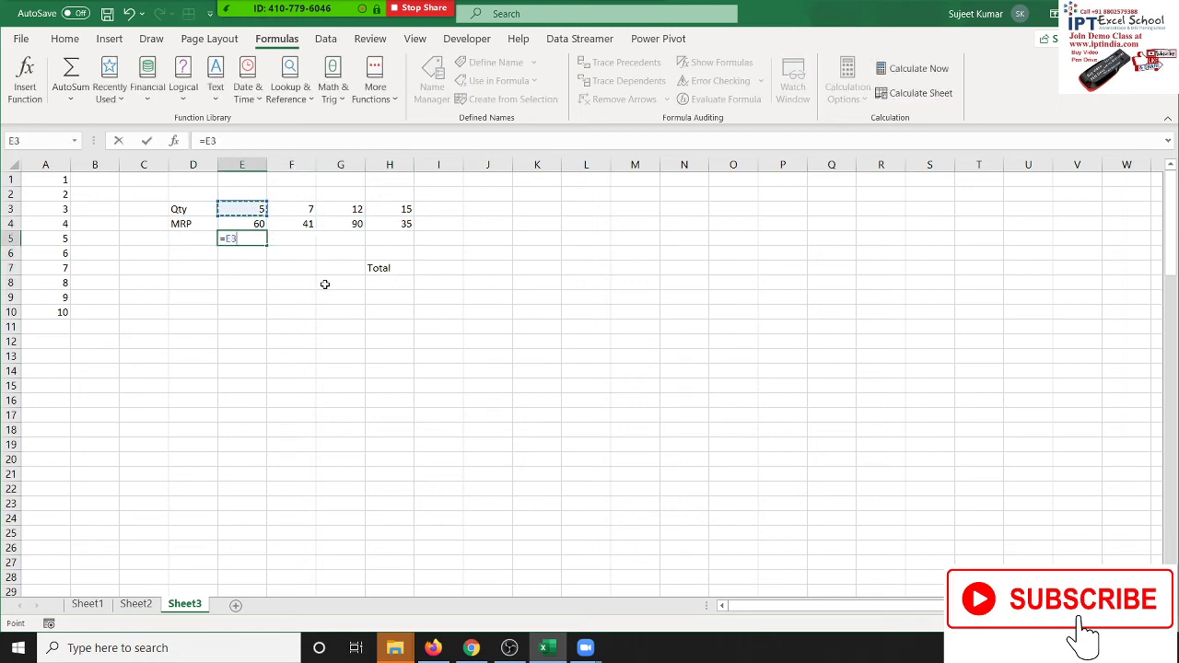
type("*")
key("Up")
key("Return")
key("Up")
Fill the product formula across F5:H5, giving 287, 1080 and 525.
key("shift+Right")
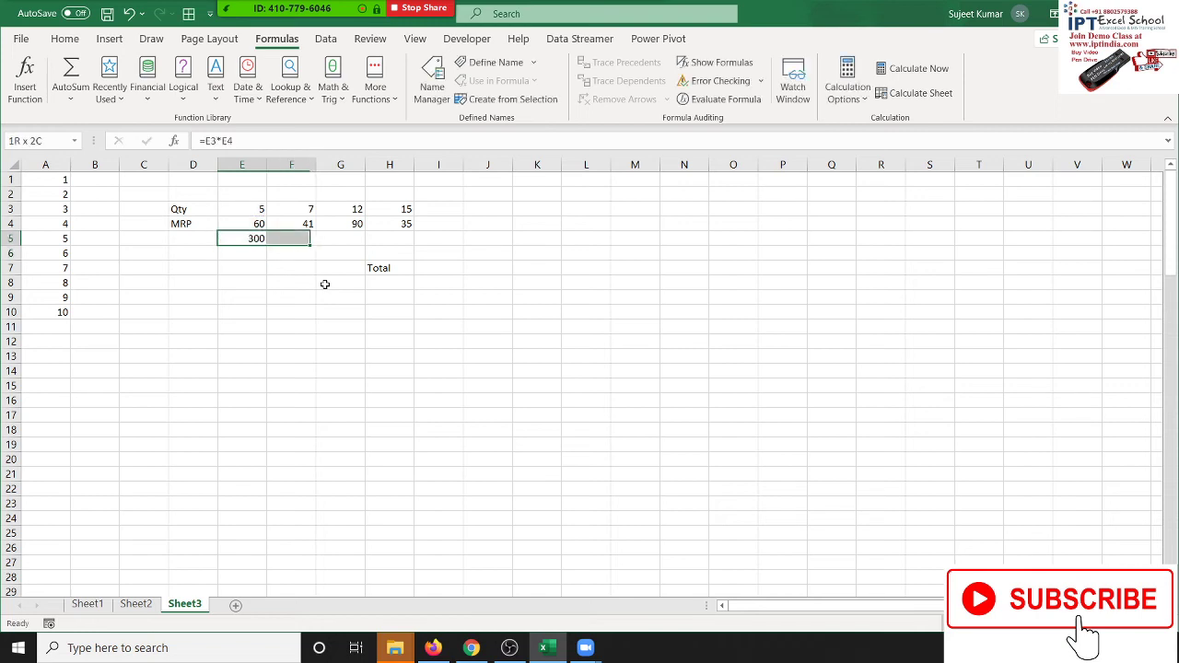
key("shift+Right")
key("shift+Right")
key("ctrl+r")
key("Right")
key("Right")
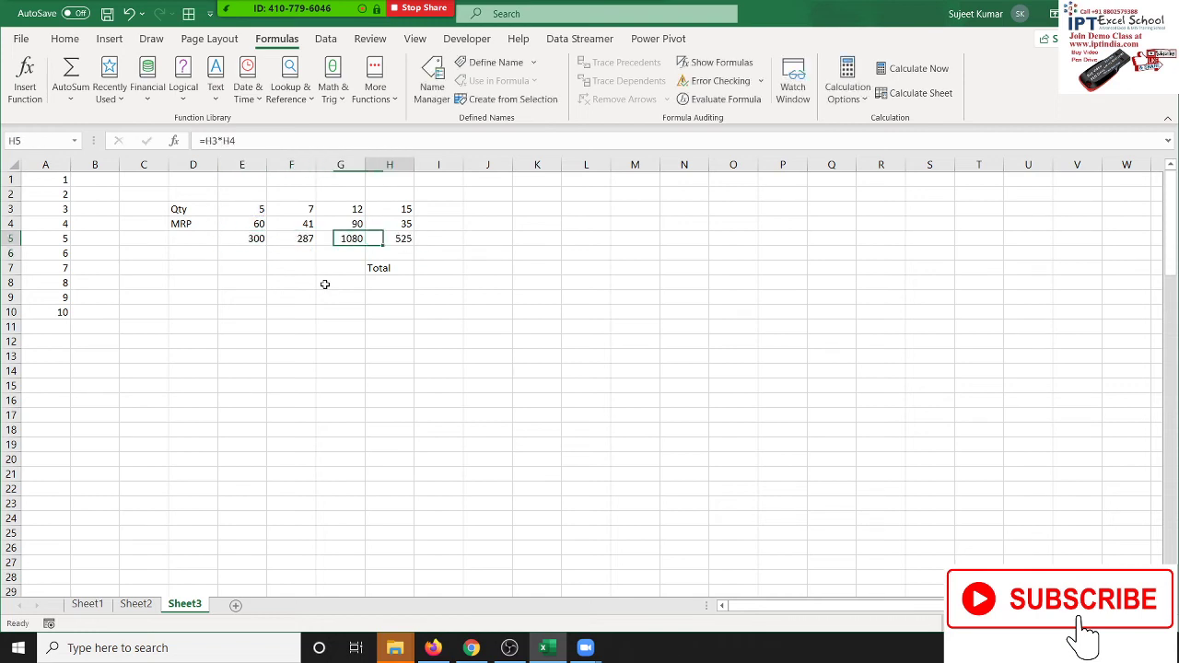
AutoSum the row 5 products in I5, giving 2192.
key("Right")
key("Right")
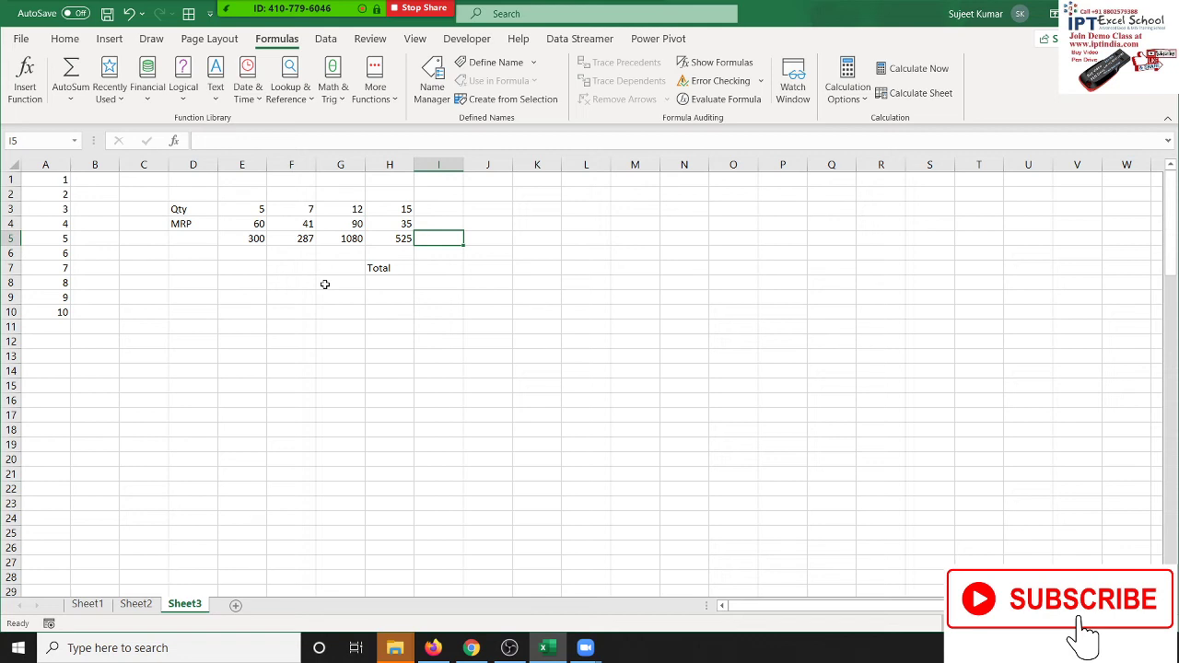
key("alt+equal")
key("Return")
key("Down")
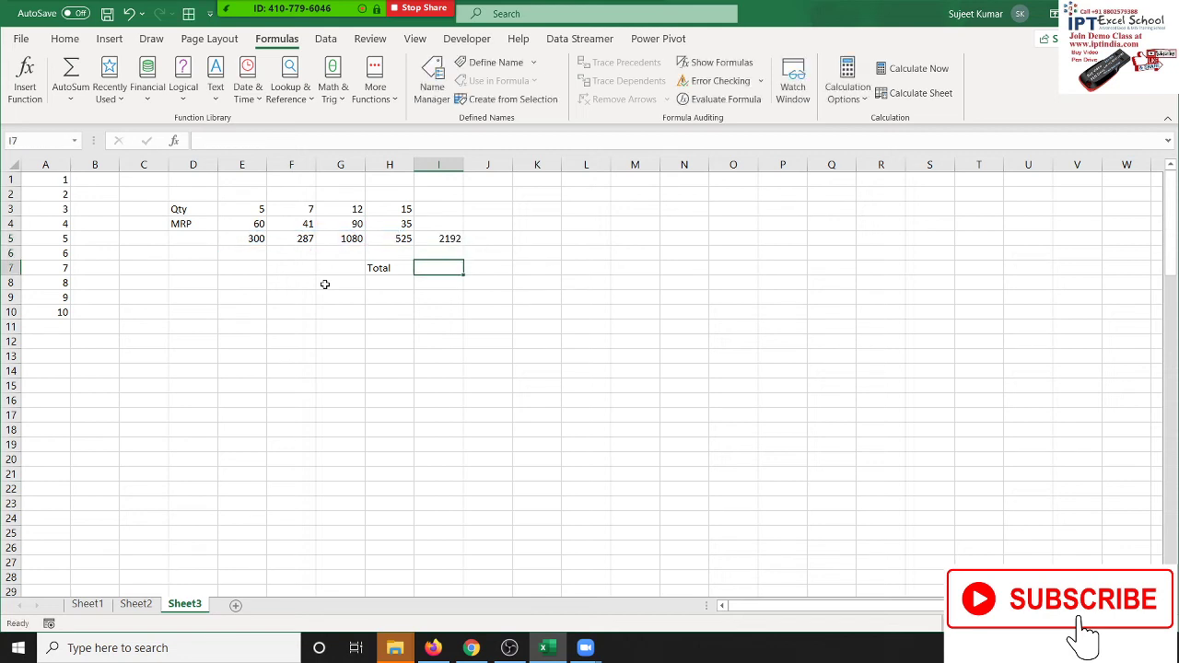
Enter =SUMPRODUCT(E3:H3,E4:H4) in I7, returning 2192.
type("=sum")
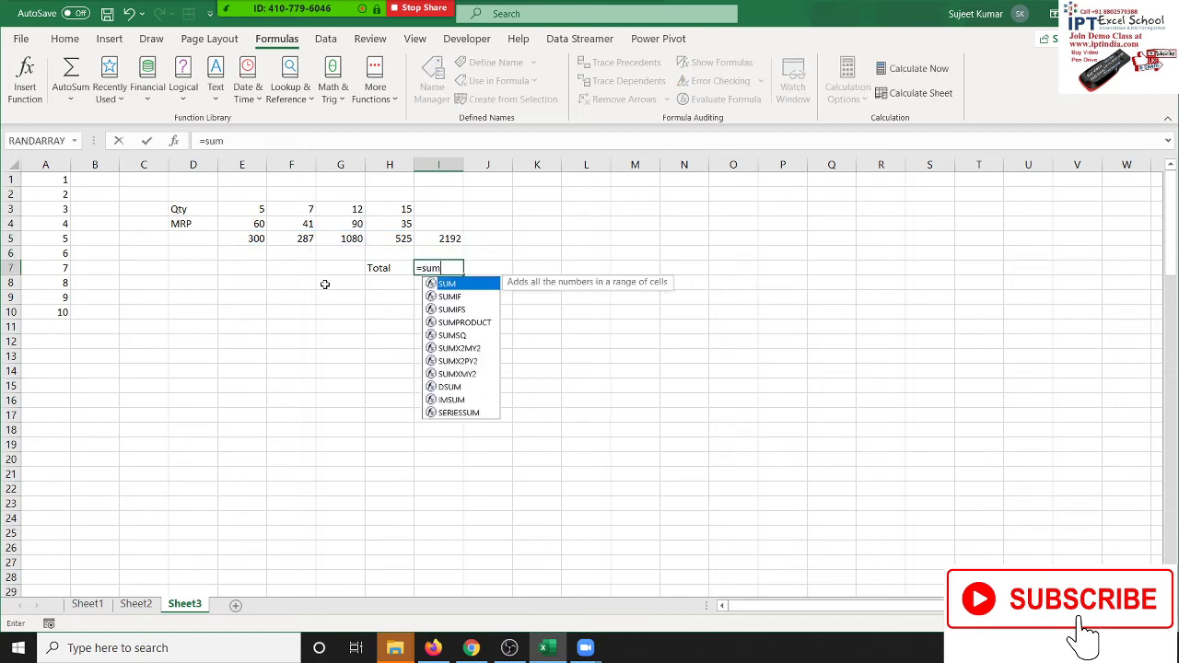
key("Down")
key("Down")
key("Down")
key("Tab")
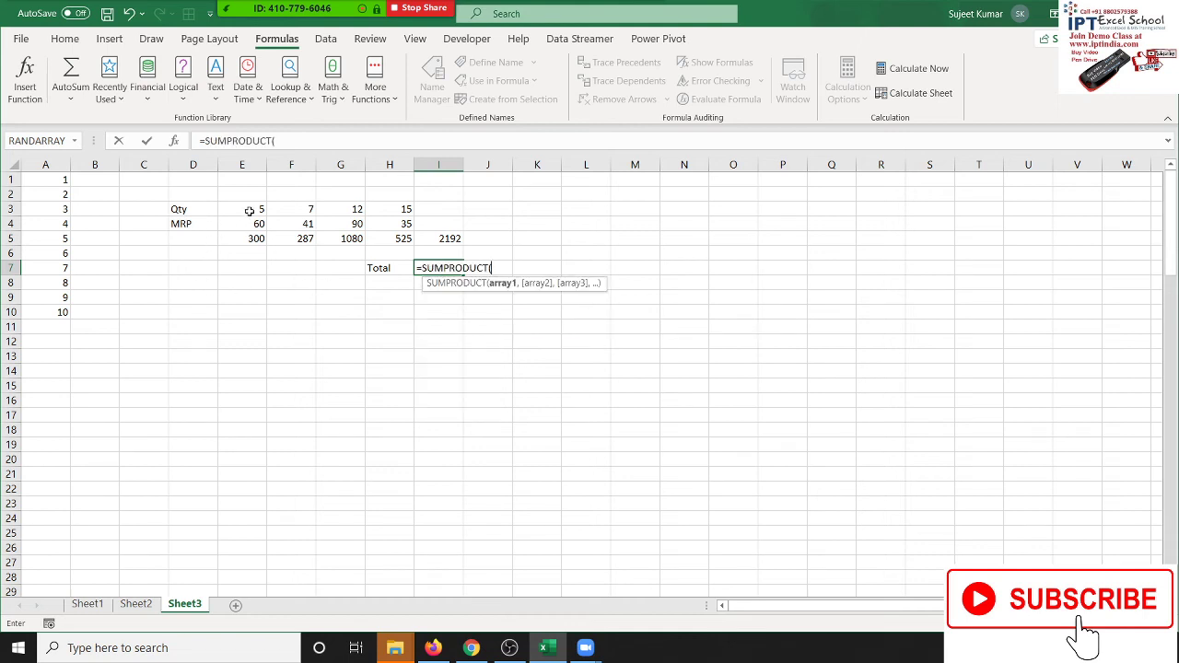
left_click_drag(249, 211, 406, 208)
type(",")
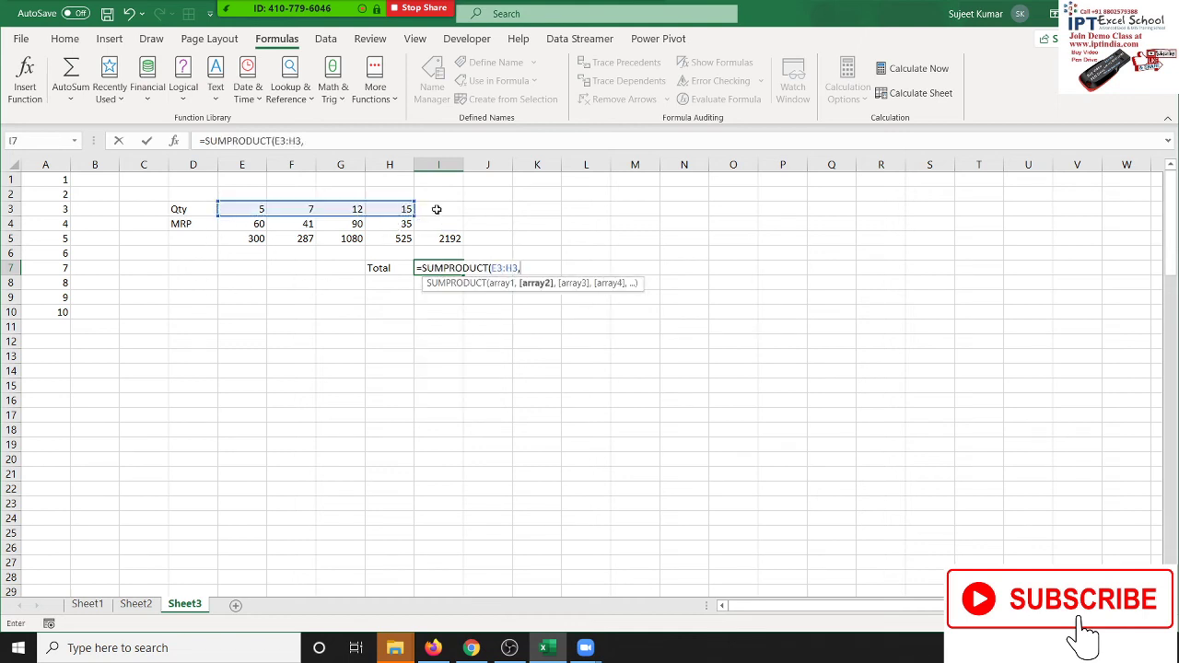
left_click_drag(249, 226, 384, 226)
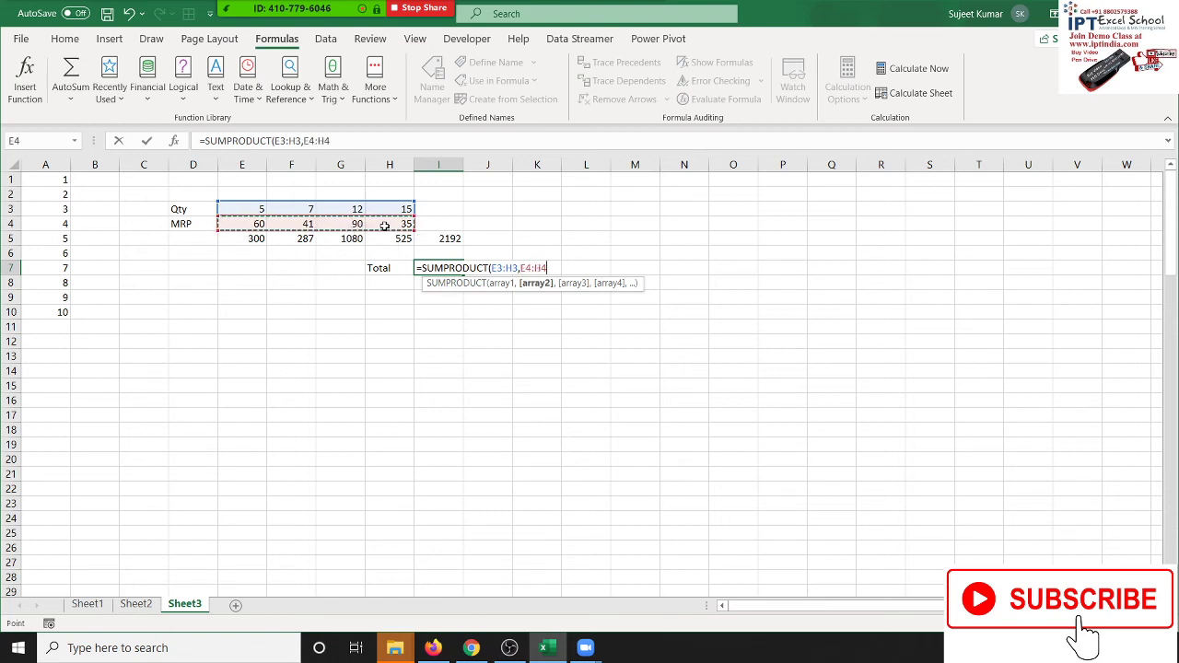
type(")")
key("ctrl+Return")
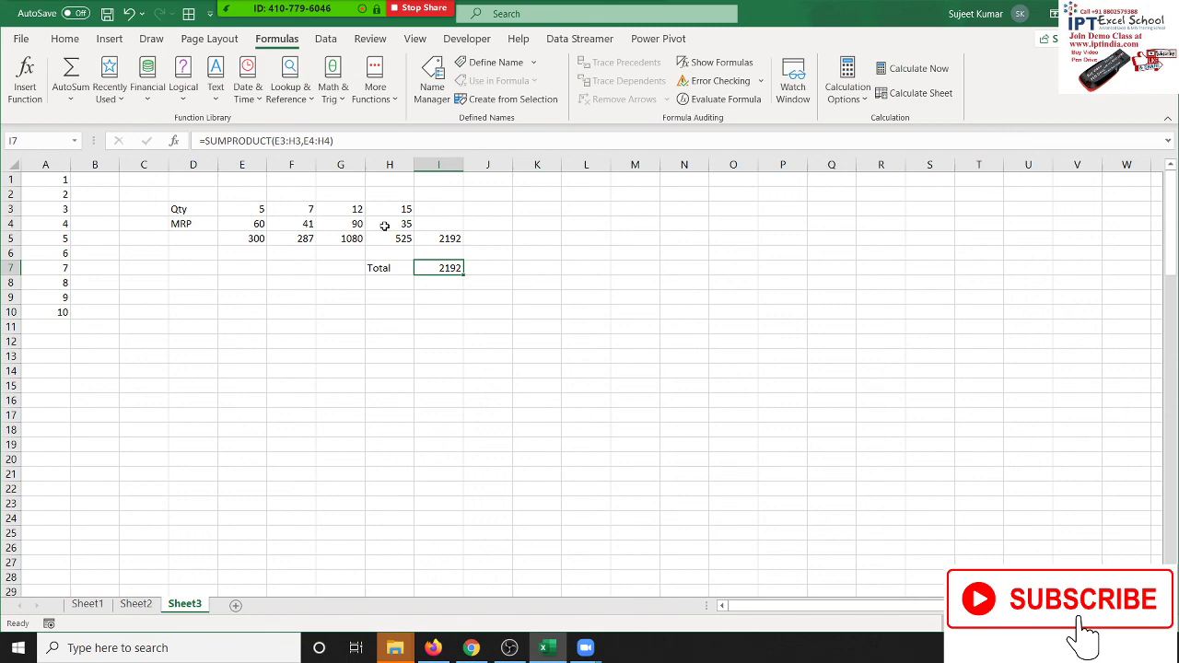
Briefly show the desktop, then bring the Excel workbook back.
key("super+d")
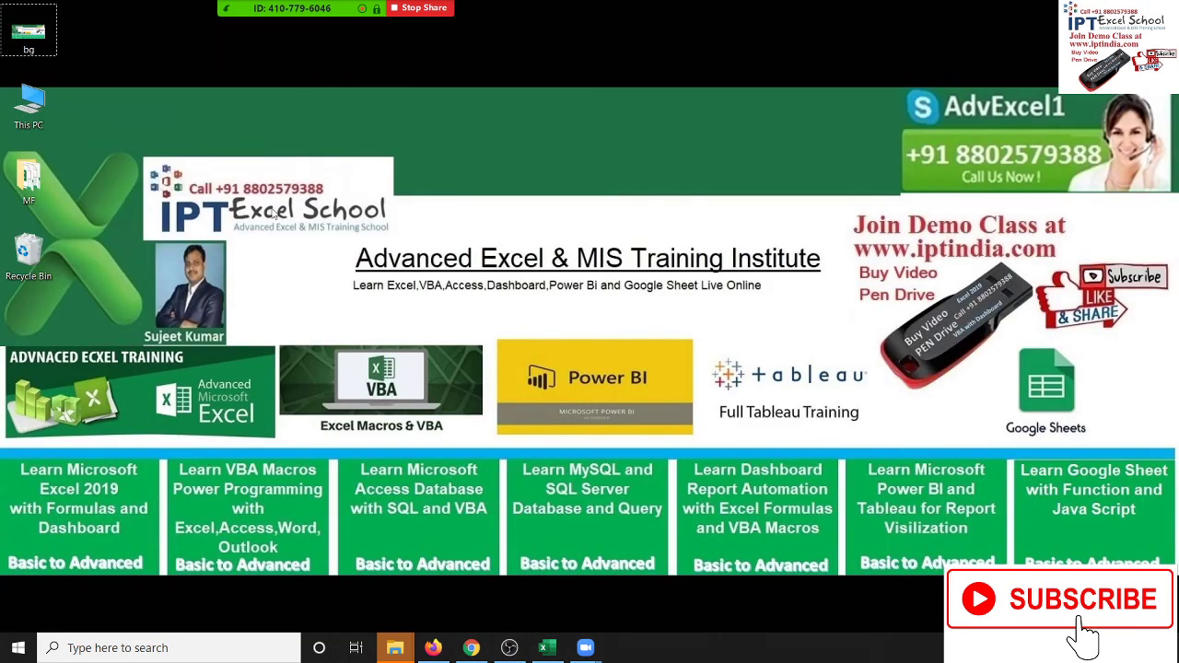
mouse_move(586, 650)
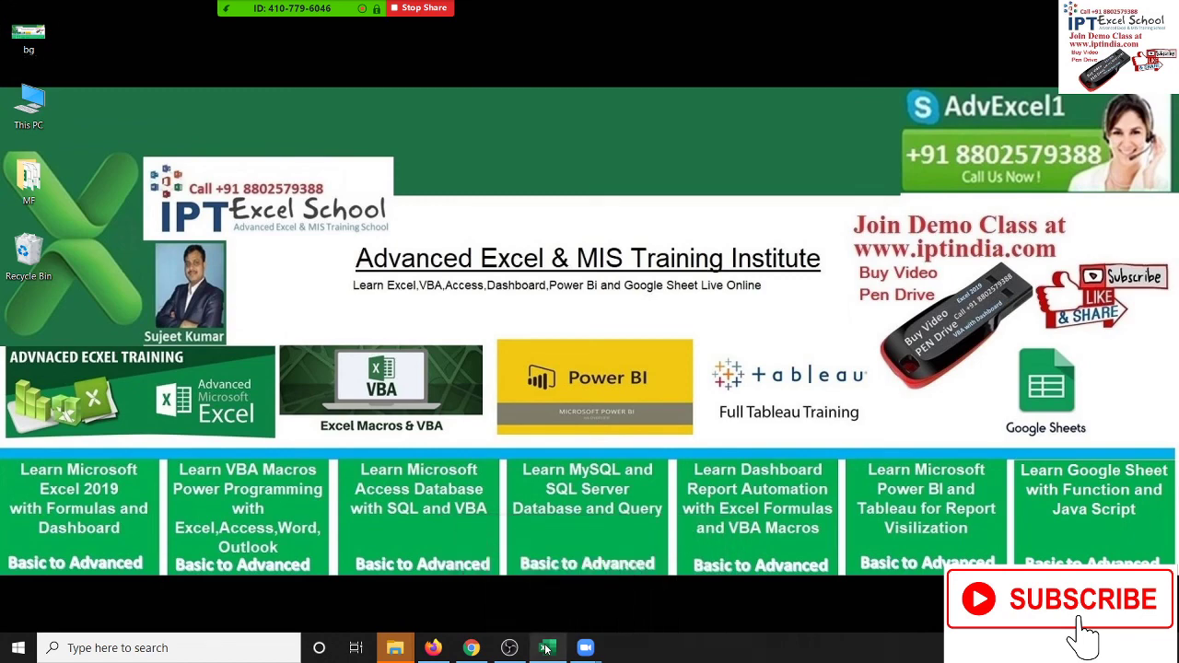
key("super+d")
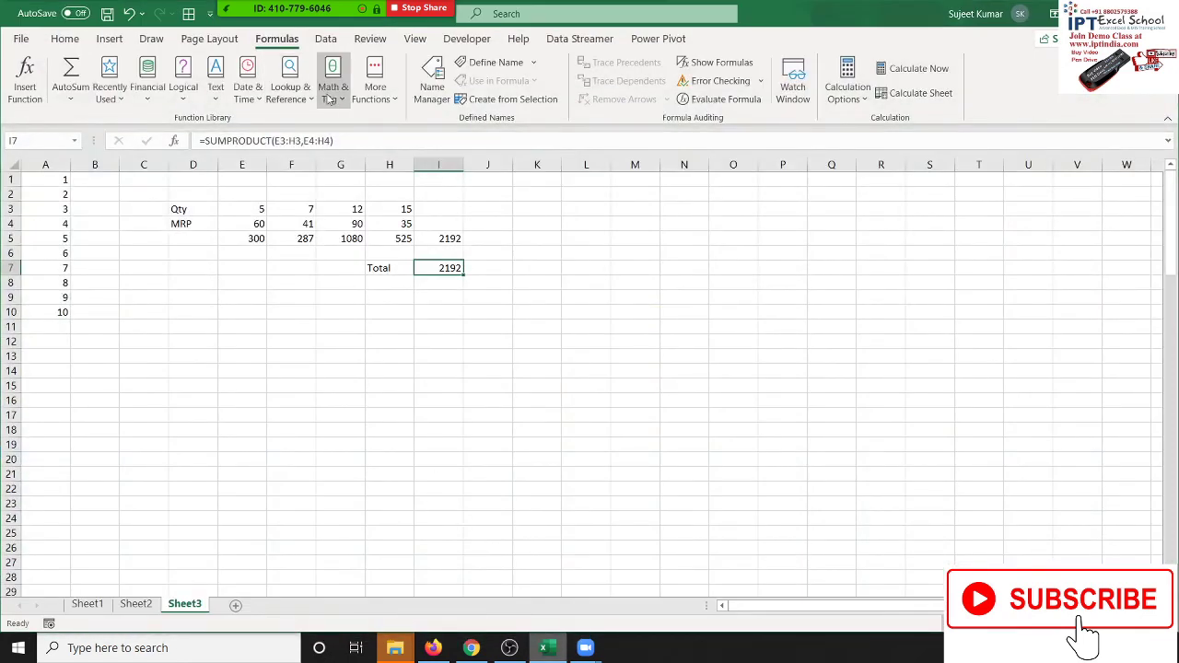
Browse the Math & Trig function list, close it, and minimize Excel to the desktop.
left_click(343, 99)
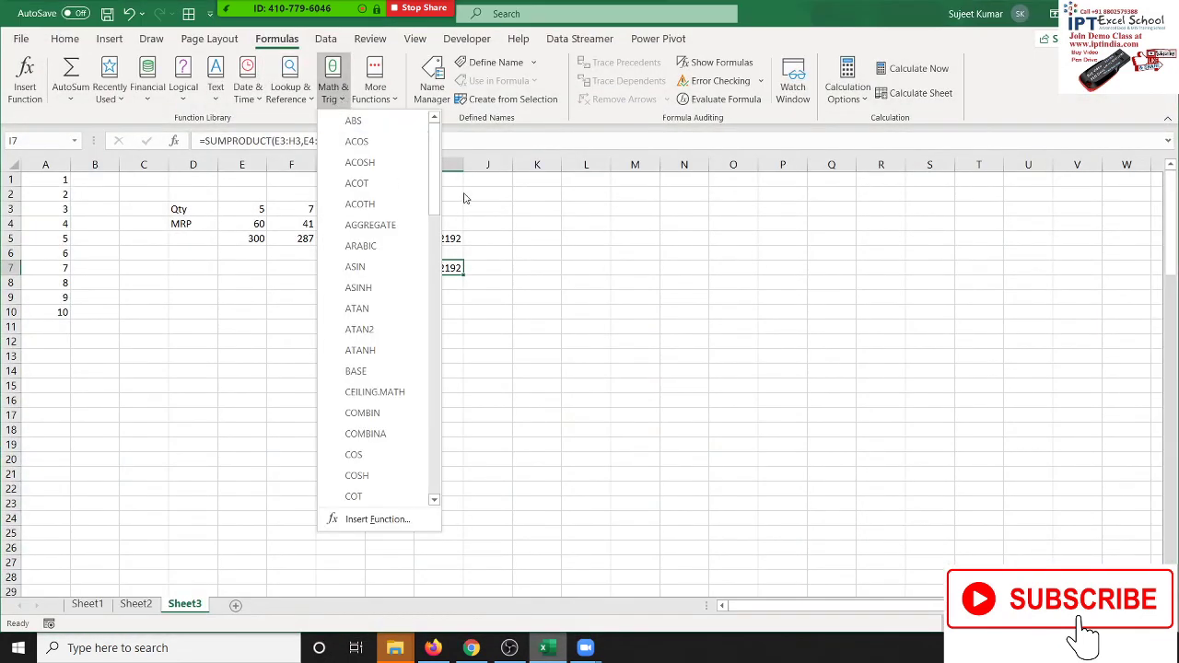
mouse_move(439, 182)
left_mouse_down()
mouse_move(440, 353)
mouse_move(449, 159)
mouse_move(441, 185)
left_mouse_up()
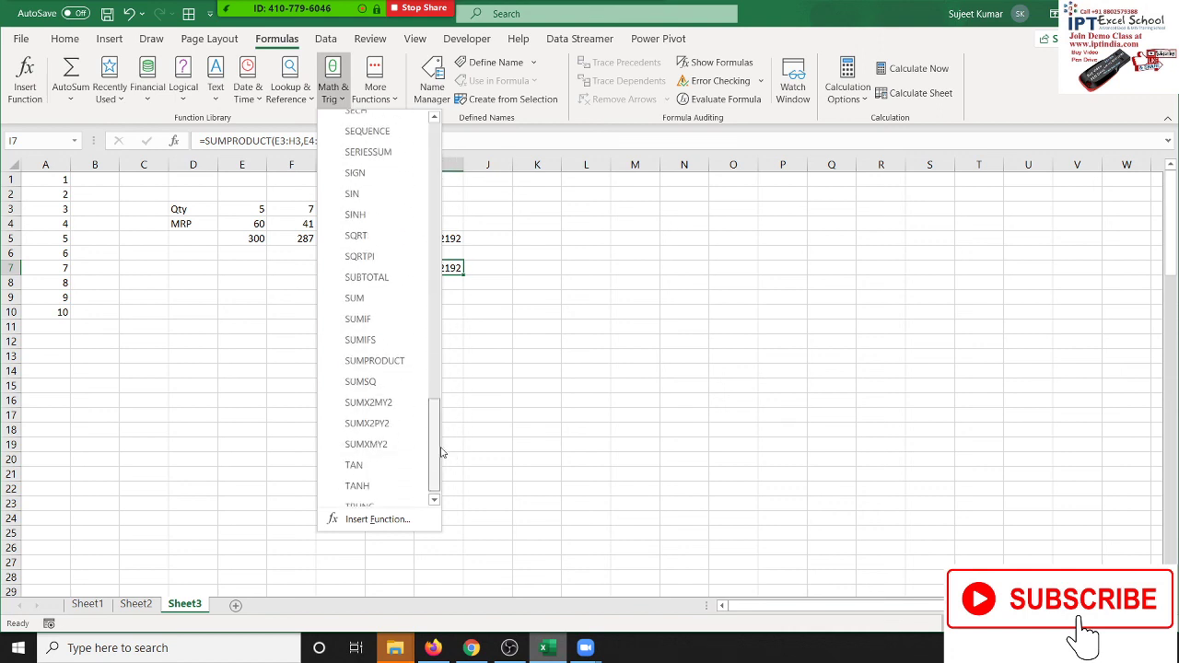
left_click(538, 232)
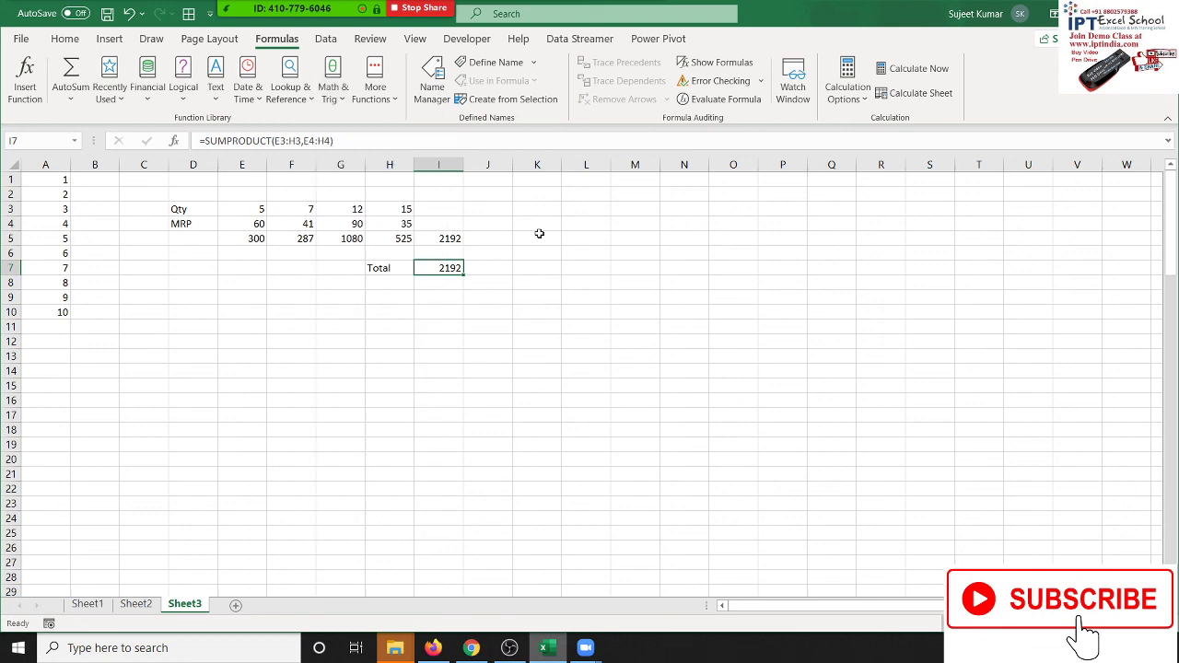
key("super+d")
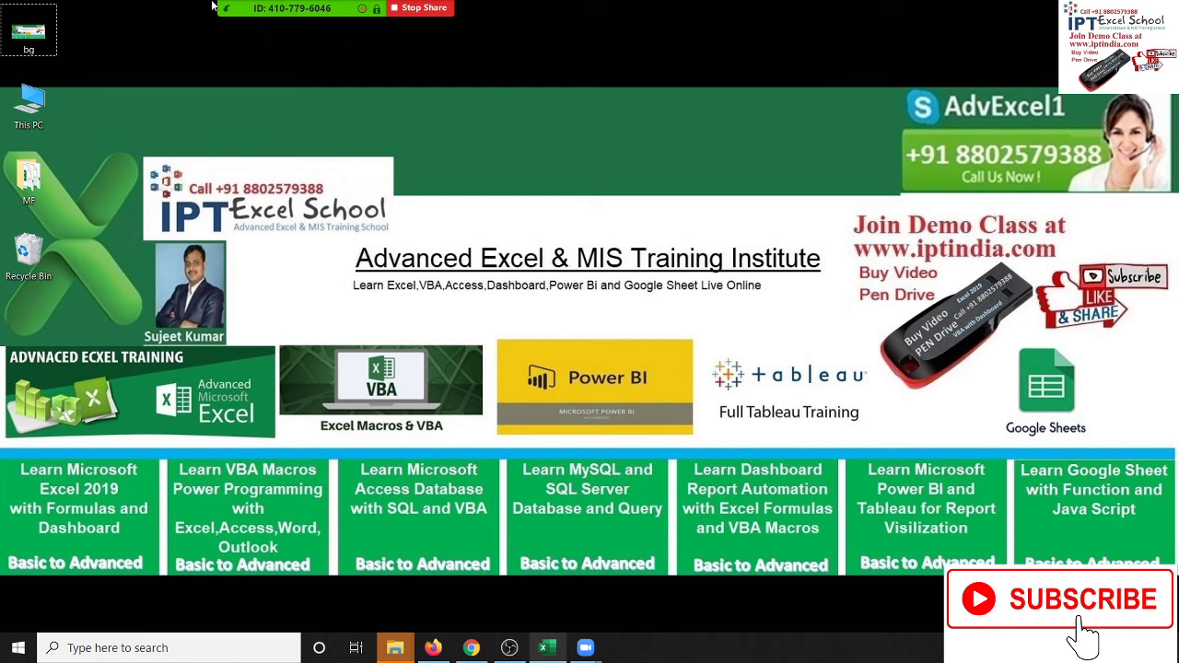
End the Zoom meeting from More > End Meeting, choosing End Meeting for All.
mouse_move(268, 5)
left_click(643, 17)
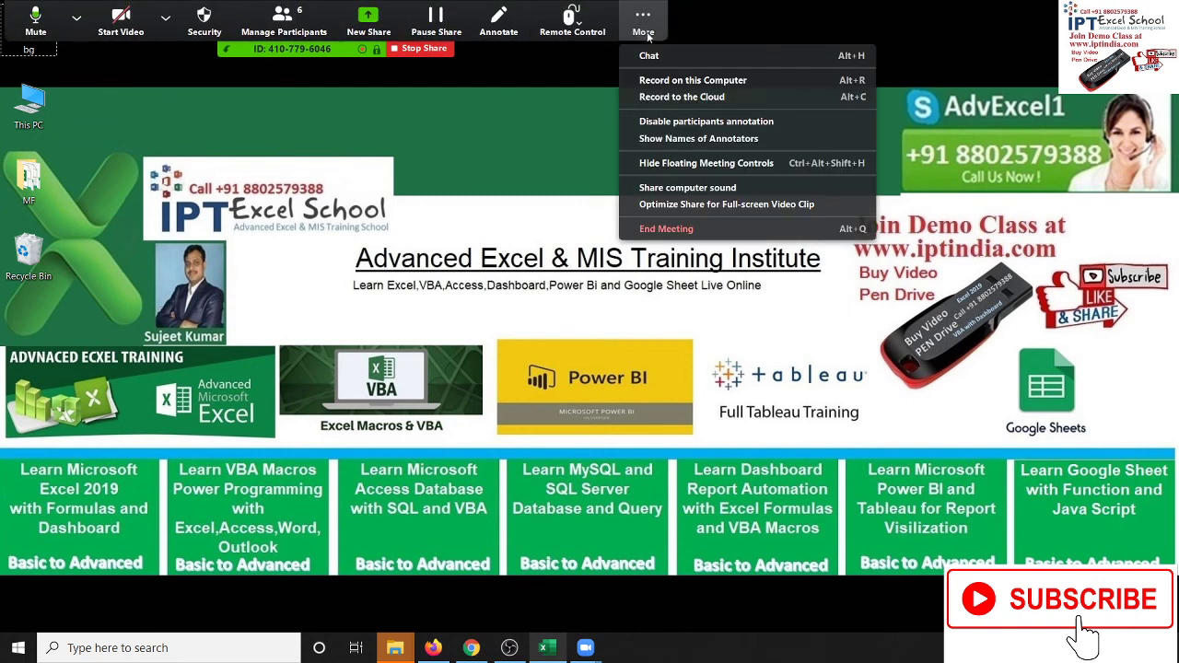
left_click(696, 238)
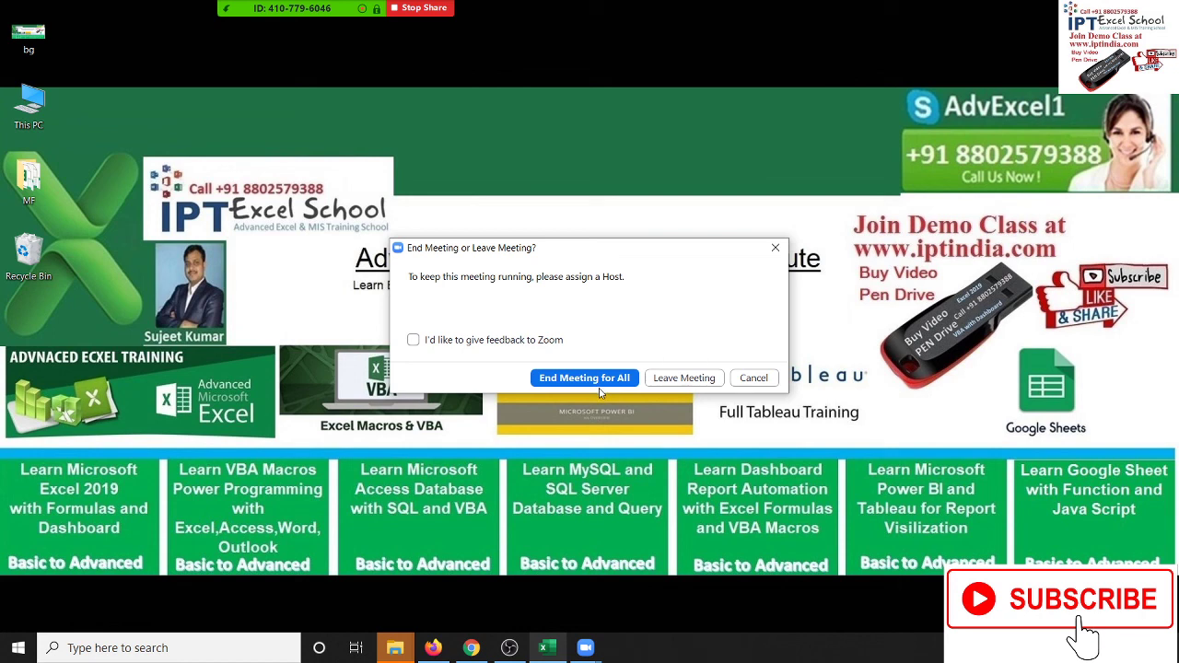
left_click(590, 380)
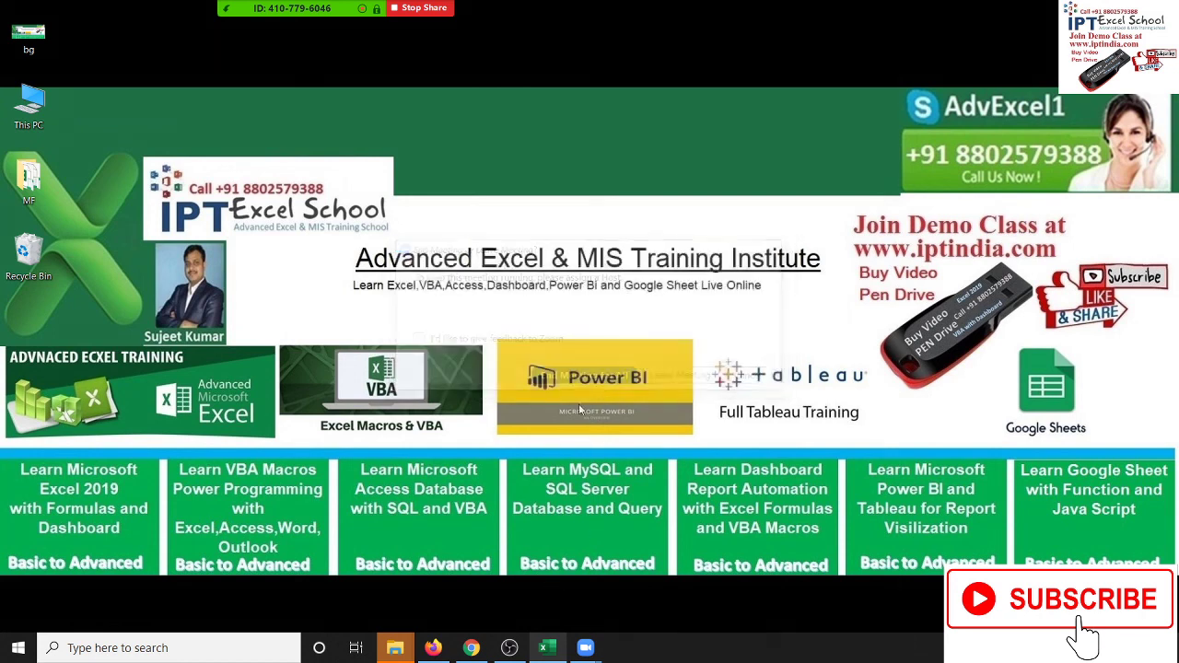